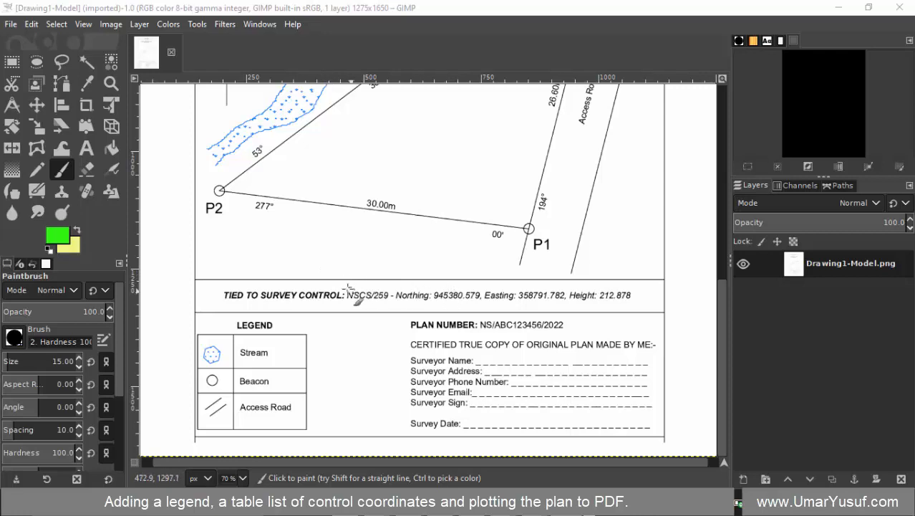
# Paint a green outline around the survey control, legend and certification block of the sample plan
pyautogui.moveTo(187, 275)
pyautogui.mouseDown()
pyautogui.moveTo(600, 256)
pyautogui.moveTo(671, 293)
pyautogui.moveTo(677, 439)
pyautogui.moveTo(336, 440)
pyautogui.moveTo(200, 427)
pyautogui.moveTo(170, 352)
pyautogui.moveTo(189, 277)
pyautogui.mouseUp()
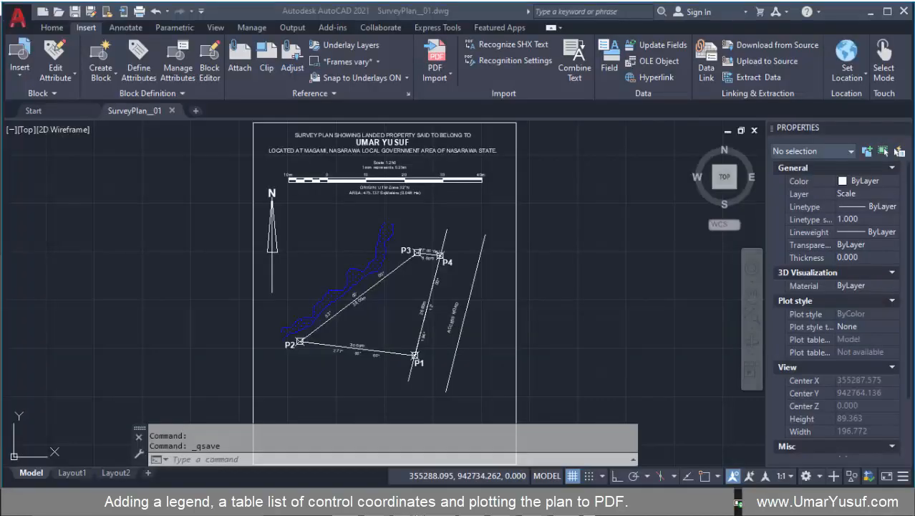
# Switch to AutoCAD and examine the survey plan's title block, parcel and the empty space inside the border below the parcel
pyautogui.hotkey('ctrl', 's')
pyautogui.scroll(-1, 368, 258)
pyautogui.scroll(5, 362, 236)
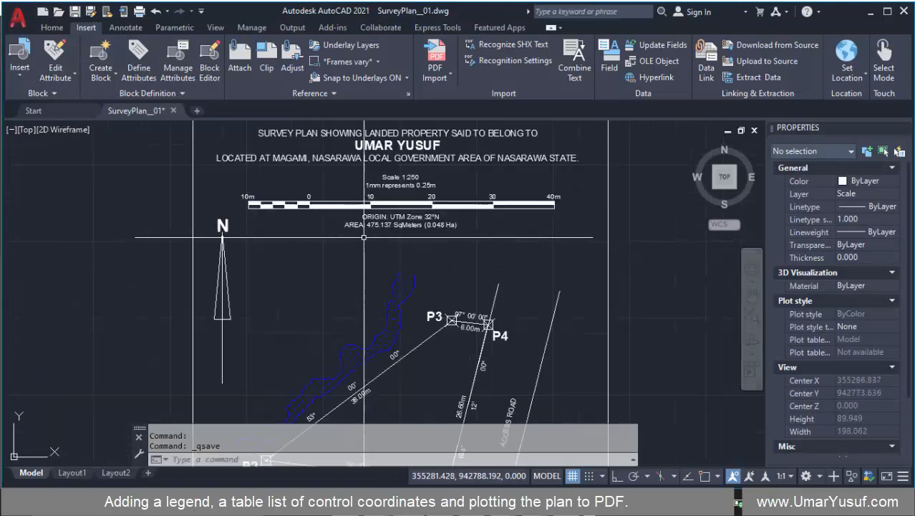
pyautogui.scroll(-6, 350, 204)
pyautogui.scroll(4, 351, 268)
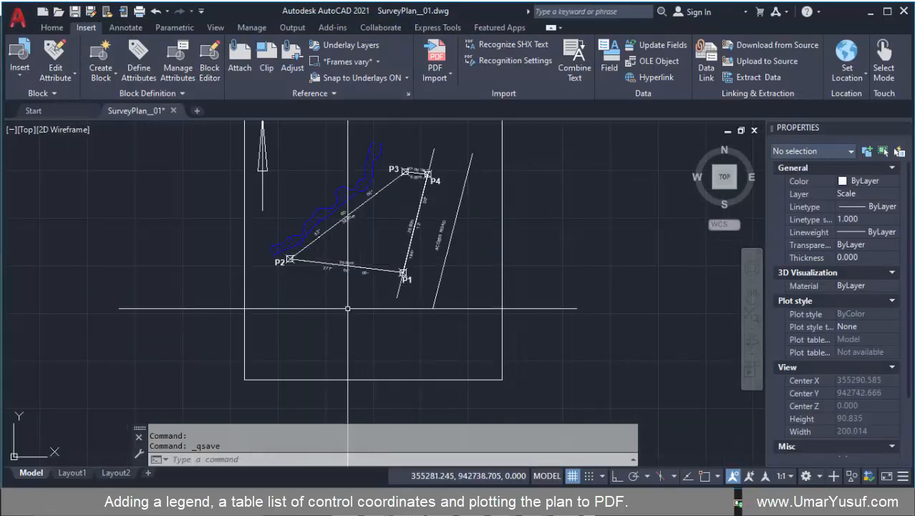
pyautogui.scroll(-2, 337, 327)
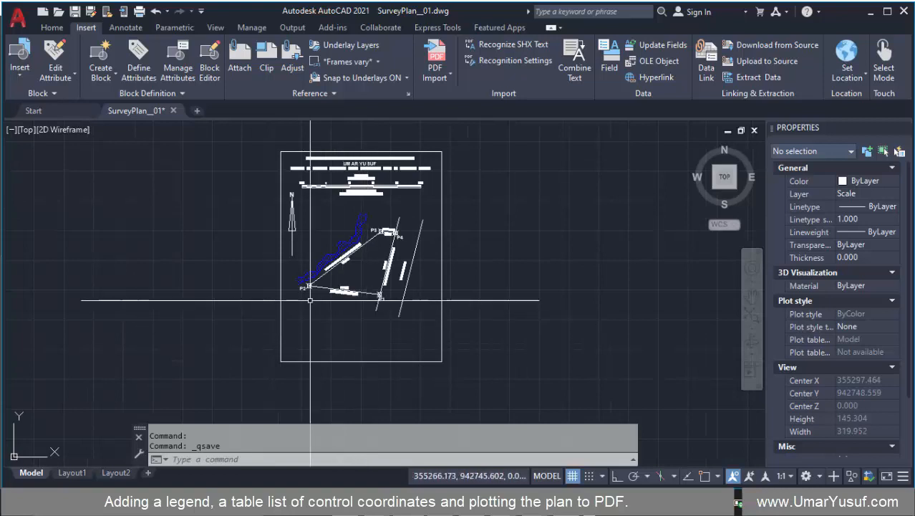
pyautogui.scroll(4, 294, 325)
pyautogui.scroll(-2, 289, 322)
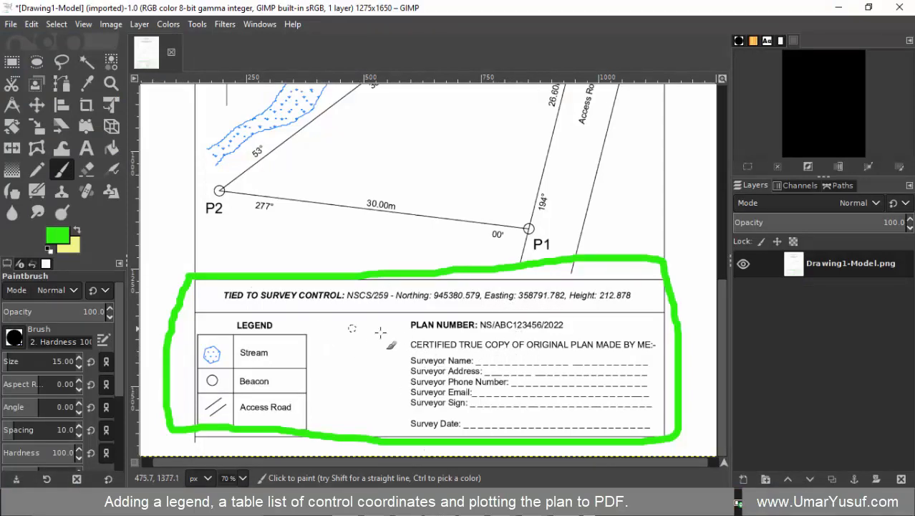
# Switch to GIMP and examine the sample plan from its title and scale bar to the outlined control, legend and certification block
pyautogui.scroll(4, 374, 334)
pyautogui.scroll(-4, 374, 334)
pyautogui.scroll(4, 474, 319)
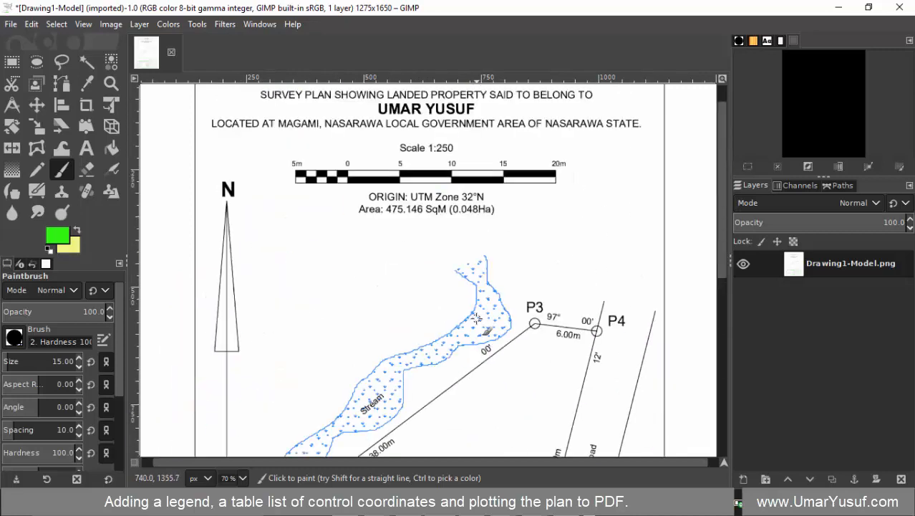
pyautogui.scroll(-4, 474, 319)
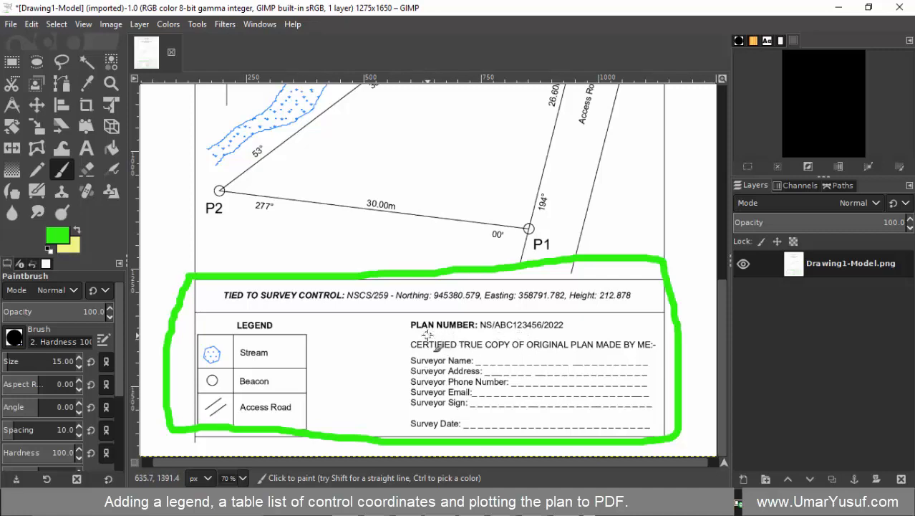
pyautogui.scroll(5, 425, 344)
pyautogui.scroll(-2, 512, 249)
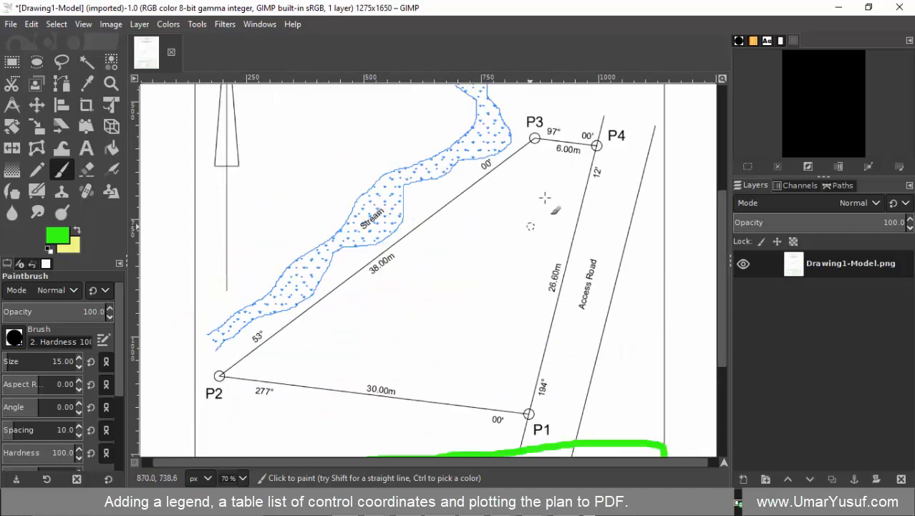
pyautogui.scroll(-4, 544, 326)
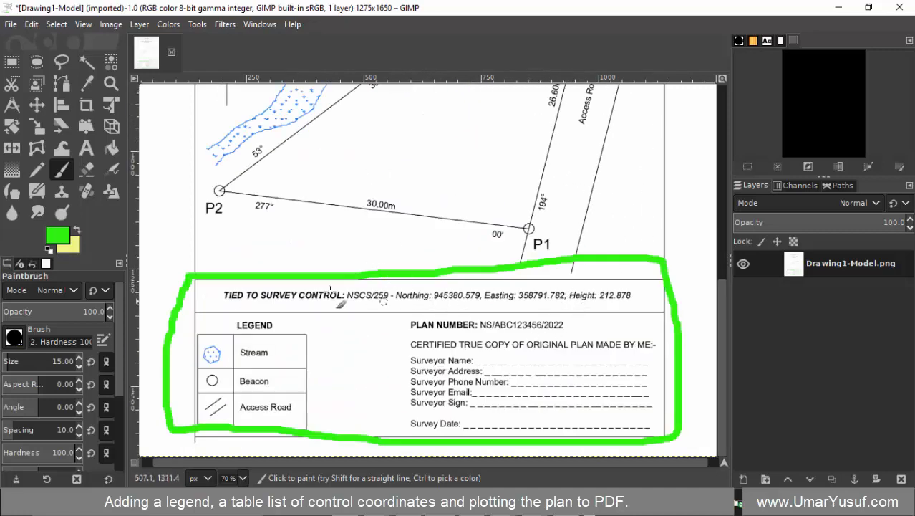
pyautogui.scroll(2, 330, 289)
pyautogui.scroll(-2, 329, 290)
pyautogui.scroll(6, 329, 290)
pyautogui.scroll(-6, 330, 290)
pyautogui.scroll(9, 367, 310)
pyautogui.scroll(-4, 362, 302)
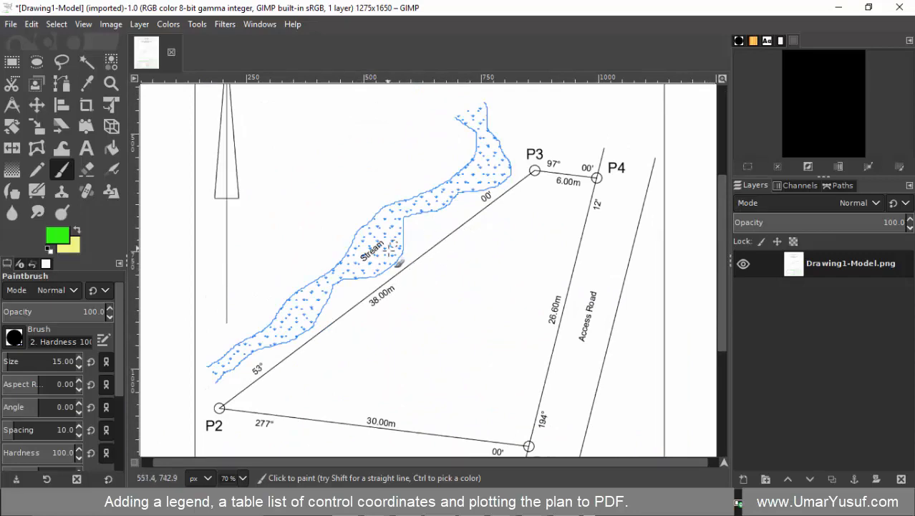
pyautogui.scroll(4, 396, 259)
pyautogui.scroll(-9, 405, 261)
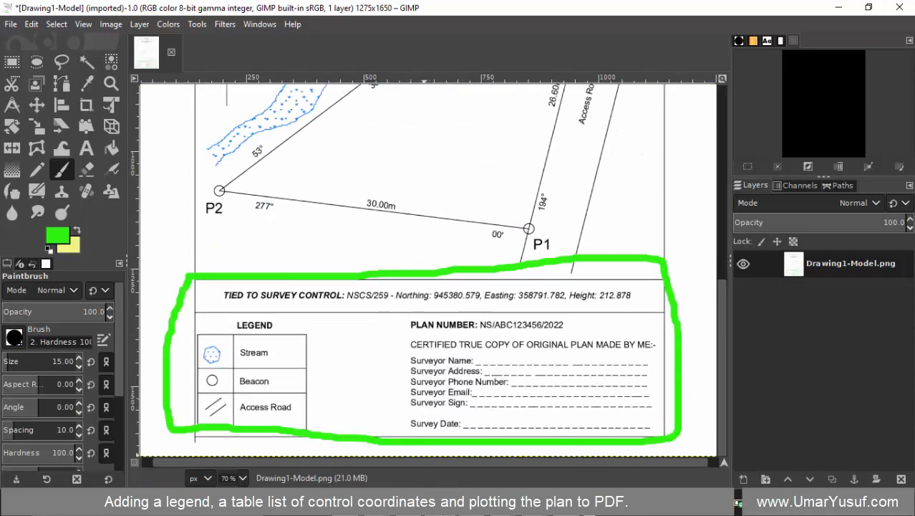
# Switch to AutoCAD and examine the stream, beacons, access road and blank lower area of the survey plan
pyautogui.click(424, 507)
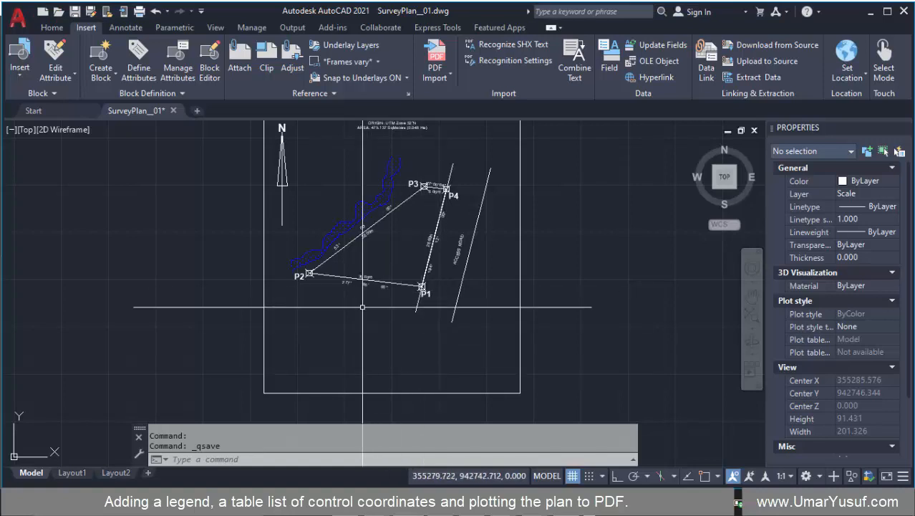
pyautogui.scroll(-1, 363, 307)
pyautogui.scroll(2, 387, 143)
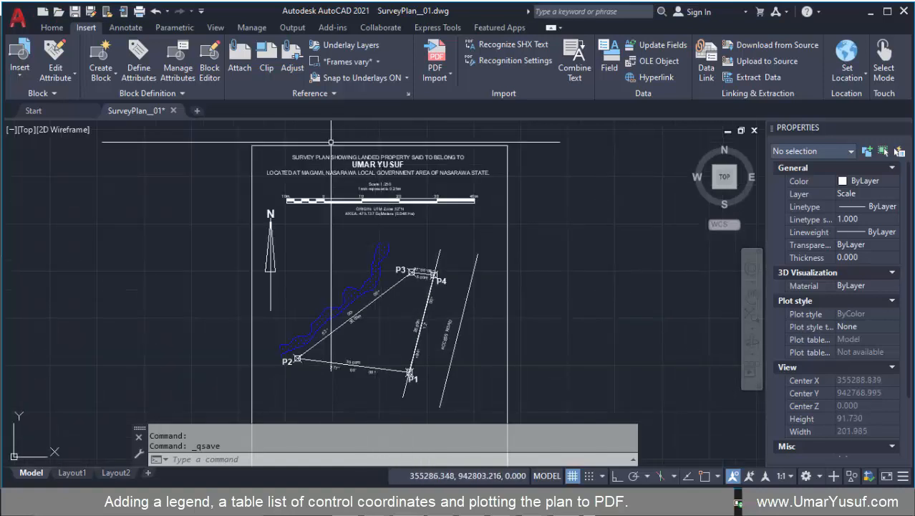
pyautogui.click(52, 27)
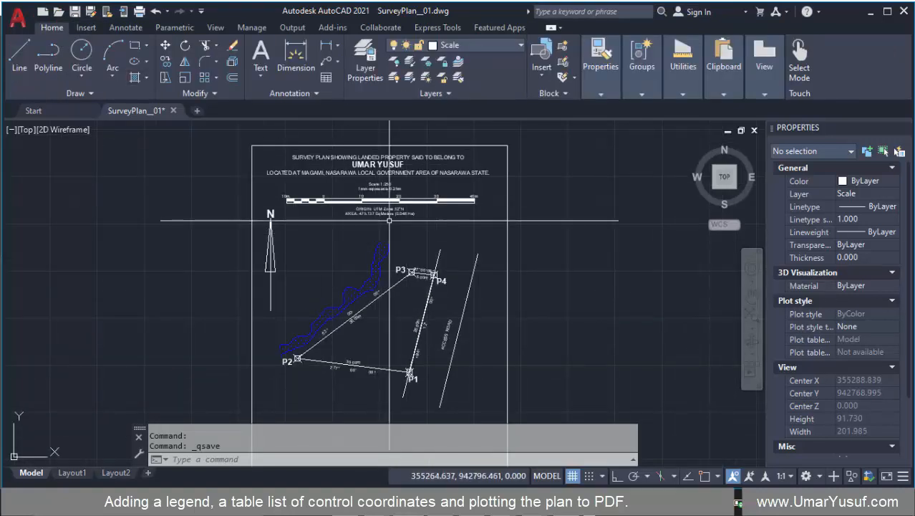
pyautogui.scroll(-3, 333, 316)
pyautogui.scroll(4, 333, 316)
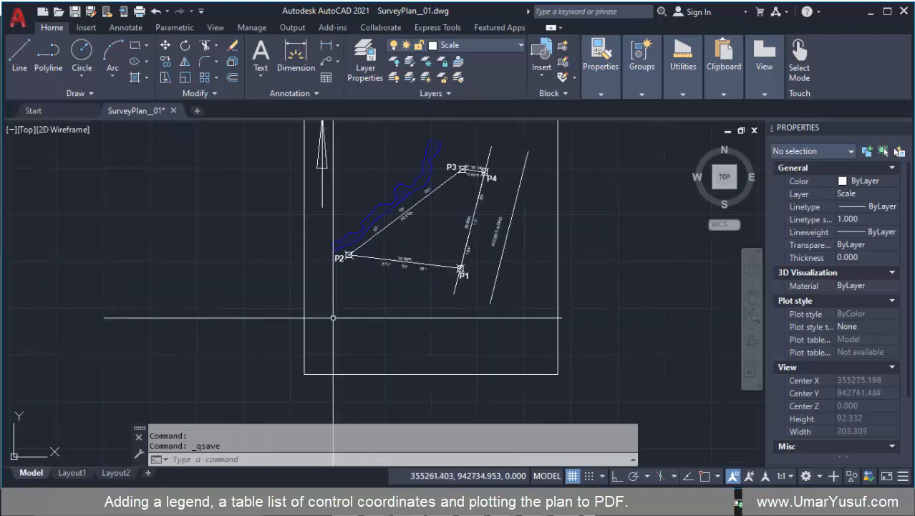
pyautogui.scroll(1, 315, 339)
pyautogui.scroll(-2, 326, 328)
pyautogui.scroll(4, 323, 236)
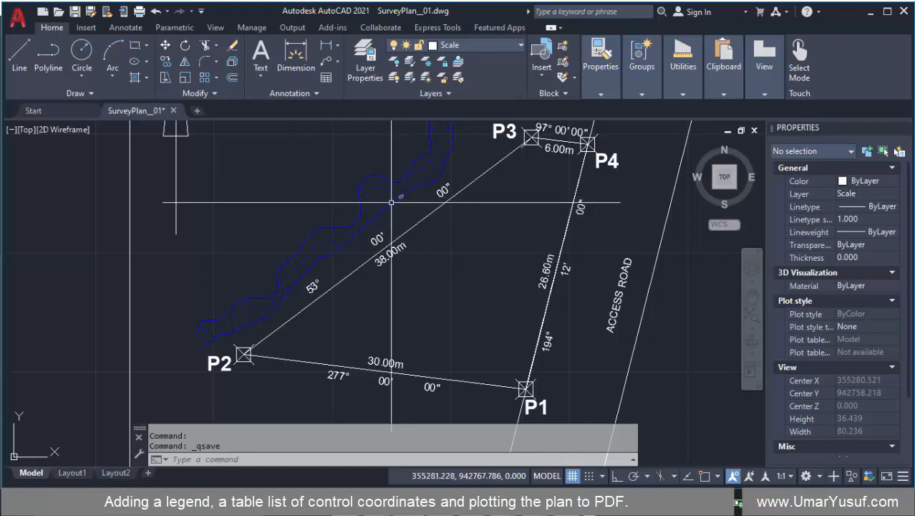
pyautogui.scroll(-3, 312, 265)
pyautogui.scroll(4, 401, 199)
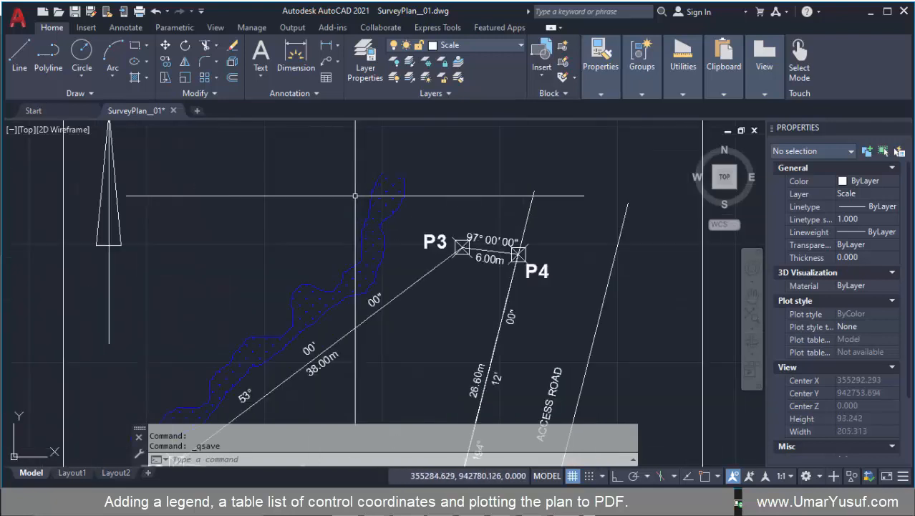
pyautogui.scroll(-2, 415, 206)
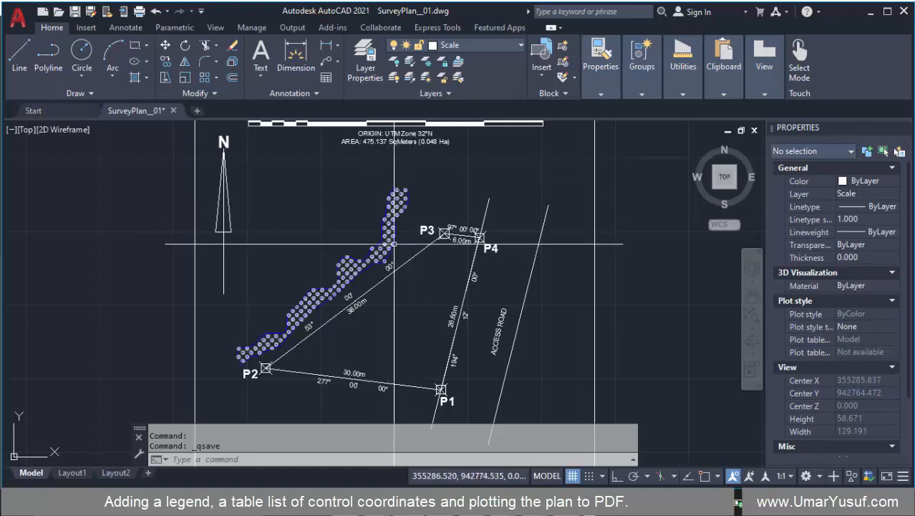
pyautogui.scroll(4, 444, 240)
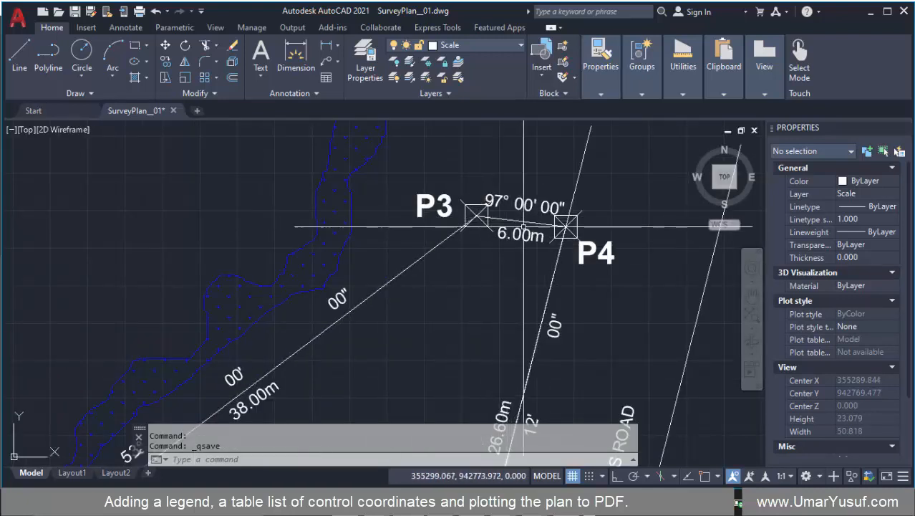
pyautogui.scroll(-4, 537, 195)
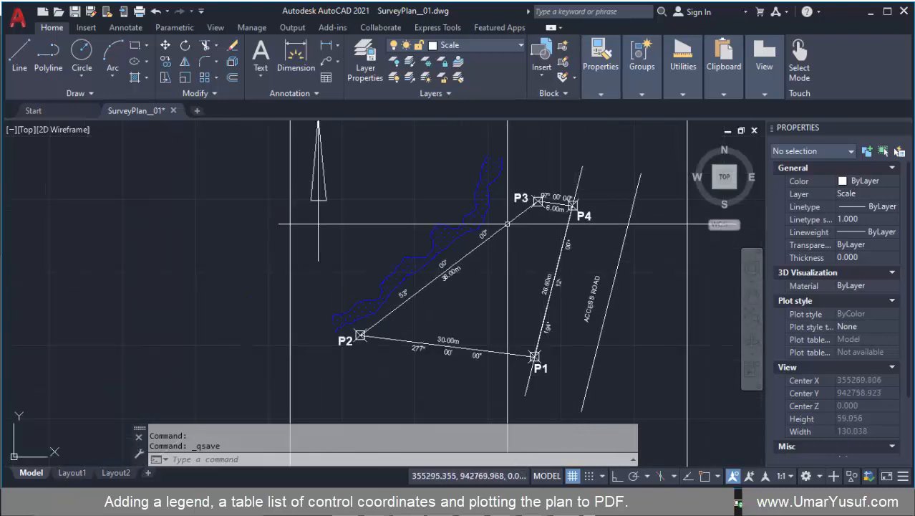
pyautogui.scroll(4, 536, 195)
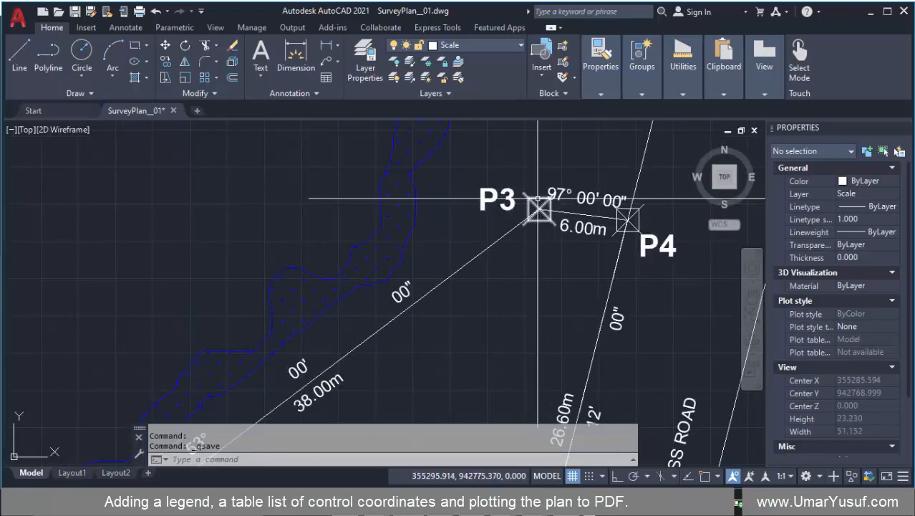
pyautogui.scroll(-2, 449, 193)
pyautogui.scroll(1, 348, 358)
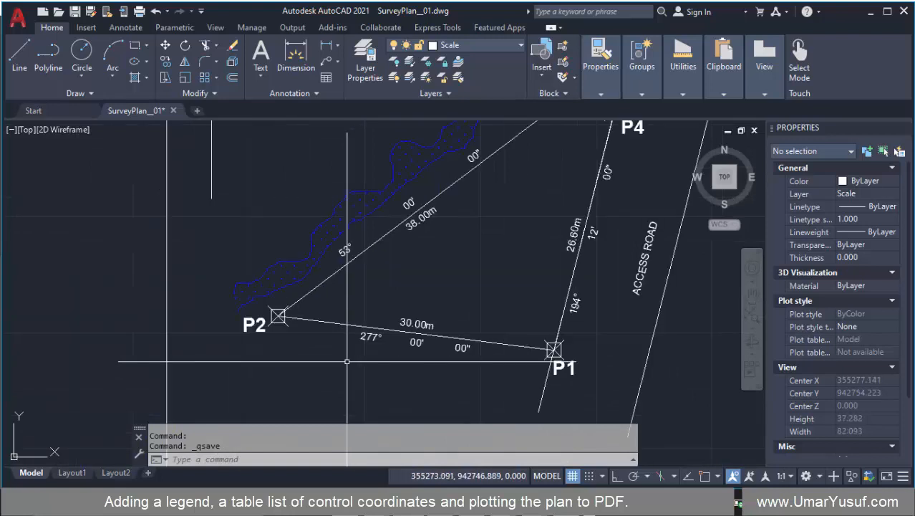
pyautogui.scroll(-2, 313, 327)
pyautogui.scroll(-3, 313, 325)
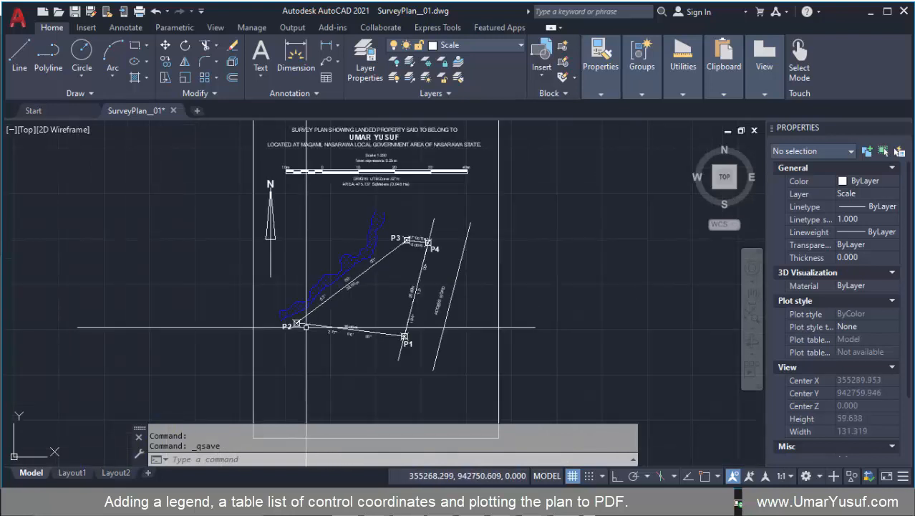
pyautogui.scroll(2, 313, 324)
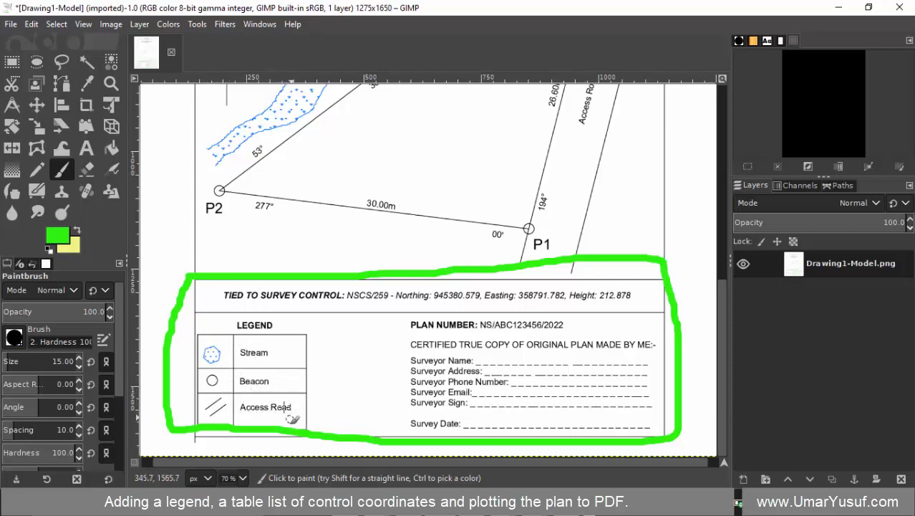
# Switch to GIMP and compare the Stream, Beacon and Access Road legend entries with the features on the sample plan
pyautogui.scroll(5, 308, 242)
pyautogui.scroll(-5, 308, 242)
pyautogui.scroll(5, 305, 244)
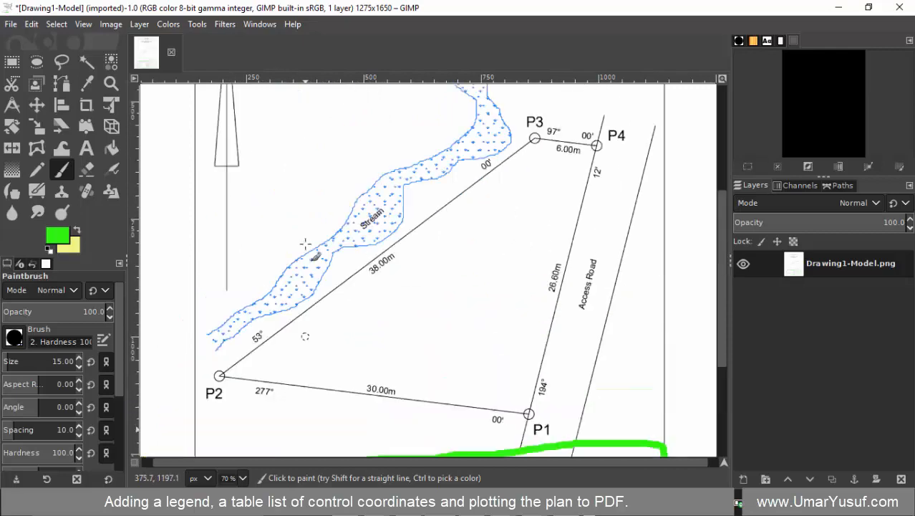
pyautogui.scroll(-3, 305, 244)
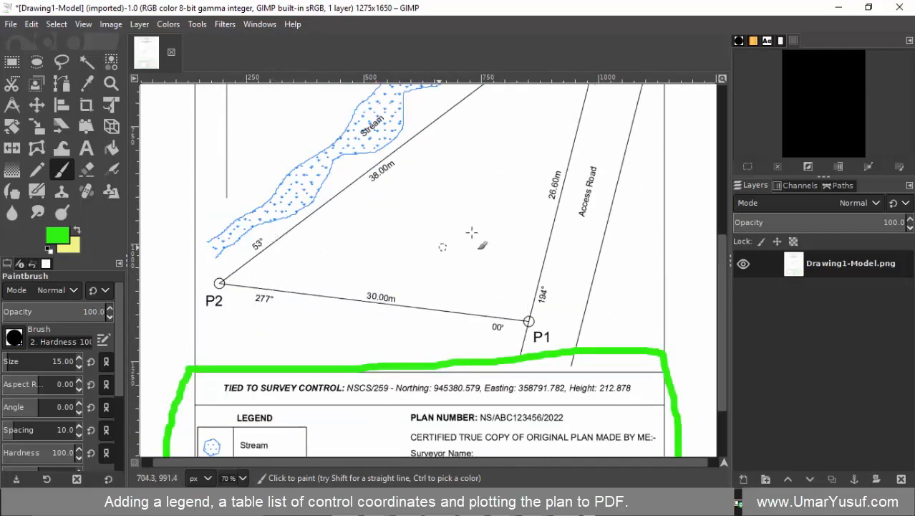
pyautogui.scroll(6, 472, 232)
pyautogui.scroll(-4, 494, 214)
pyautogui.scroll(-3, 563, 225)
pyautogui.scroll(6, 519, 245)
pyautogui.scroll(-9, 487, 244)
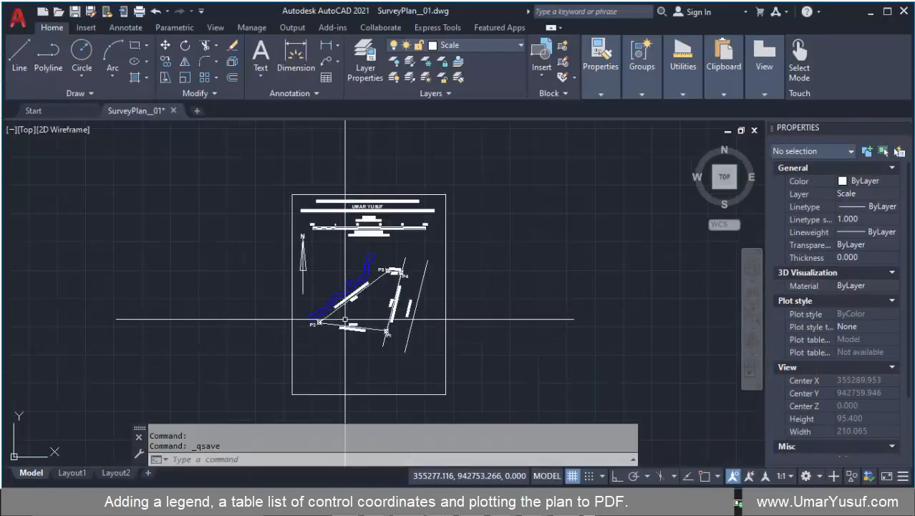
# Switch to AutoCAD, open the Layer Properties Manager and place it beside the survey plan
pyautogui.scroll(5, 349, 382)
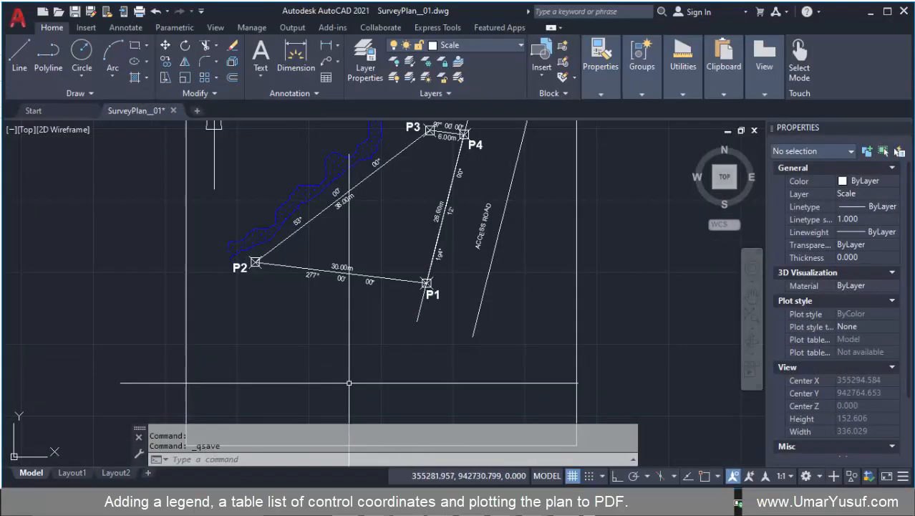
pyautogui.scroll(-4, 290, 302)
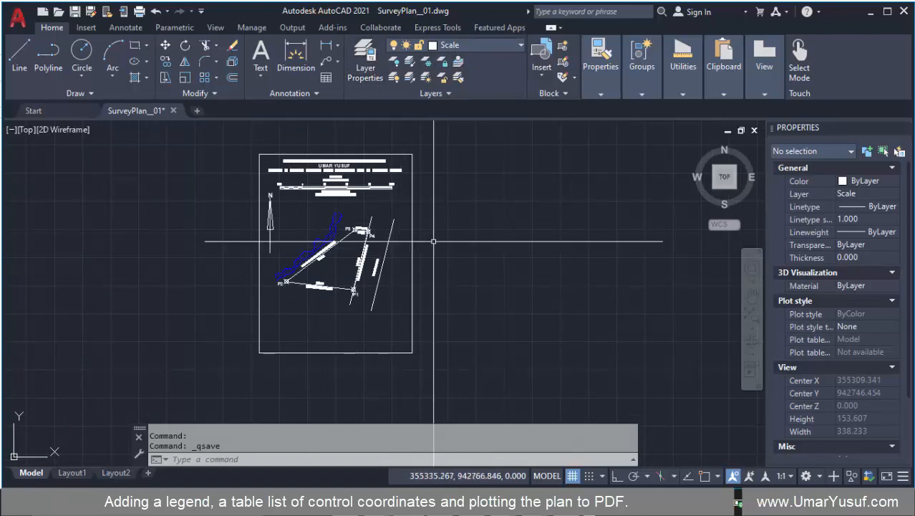
pyautogui.scroll(2, 387, 211)
pyautogui.scroll(-2, 262, 318)
pyautogui.scroll(2, 262, 318)
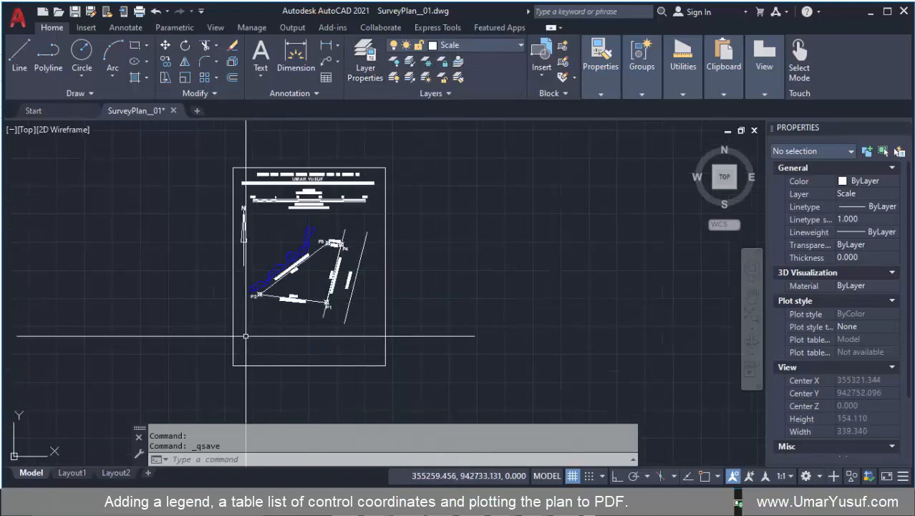
pyautogui.scroll(-4, 246, 334)
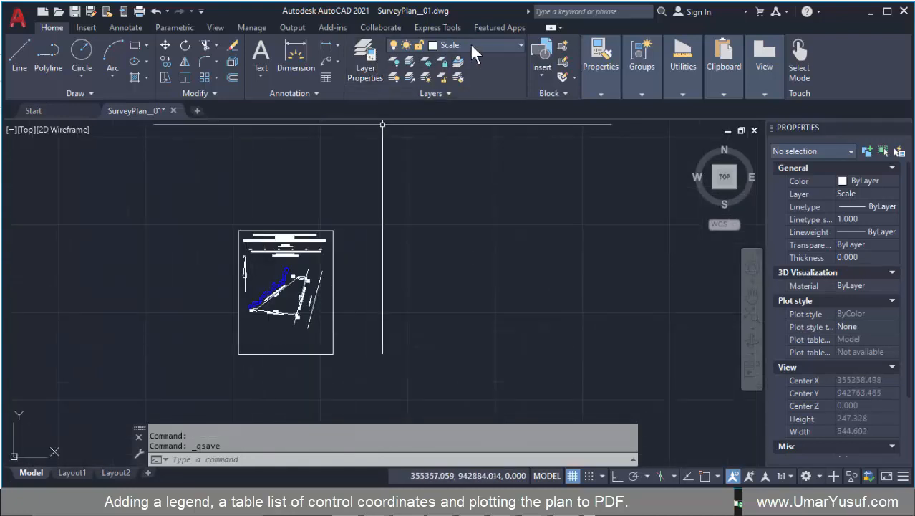
pyautogui.click(366, 57)
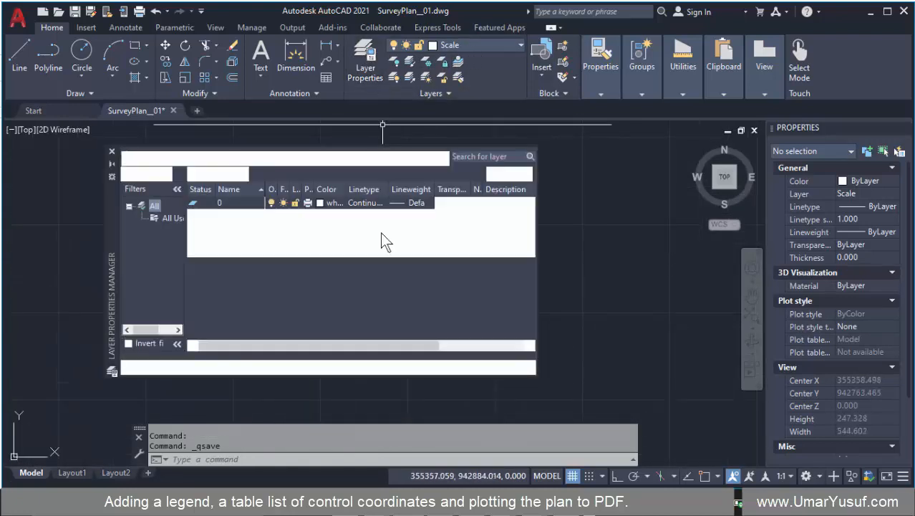
pyautogui.click(221, 269)
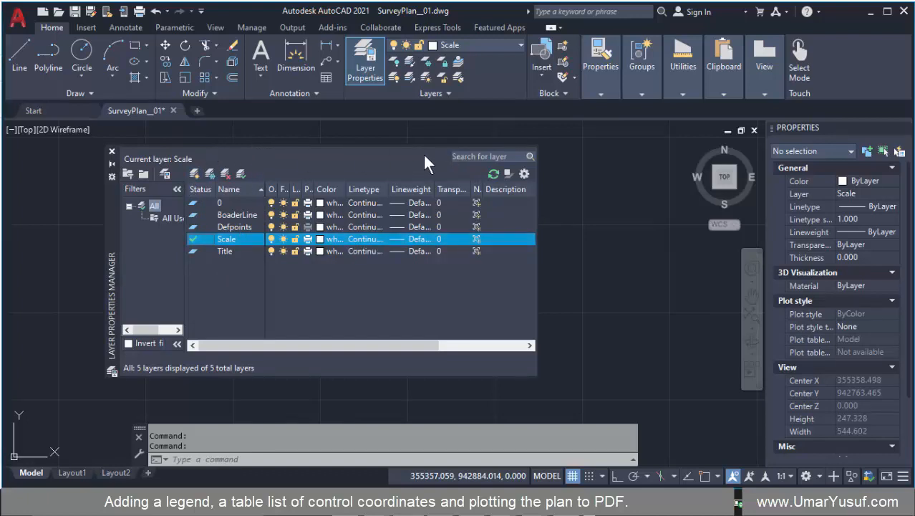
pyautogui.moveTo(112, 202)
pyautogui.mouseDown()
pyautogui.moveTo(216, 225)
pyautogui.moveTo(220, 251)
pyautogui.moveTo(255, 280)
pyautogui.moveTo(161, 301)
pyautogui.moveTo(403, 254)
pyautogui.moveTo(333, 234)
pyautogui.moveTo(373, 237)
pyautogui.mouseUp()
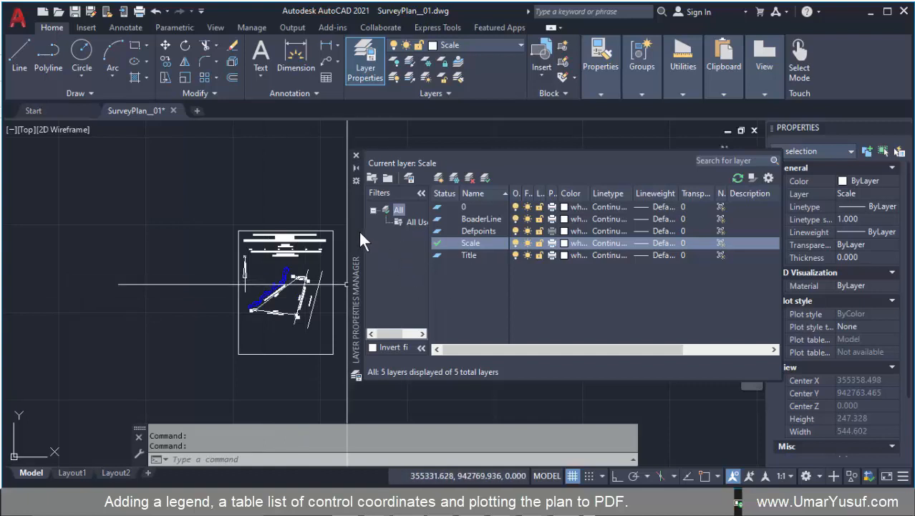
pyautogui.moveTo(361, 240); pyautogui.dragTo(335, 240)
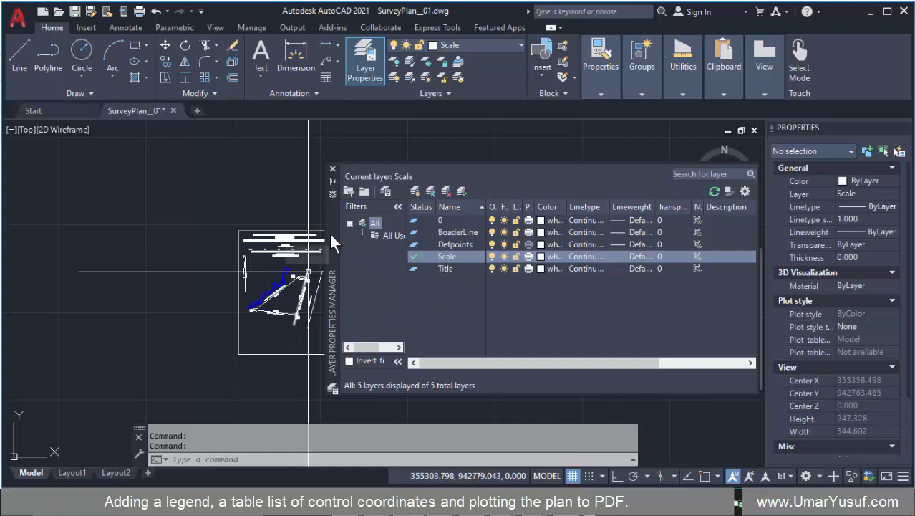
# Add a new layer named Legend to the survey plan's layer list
pyautogui.scroll(4, 319, 272)
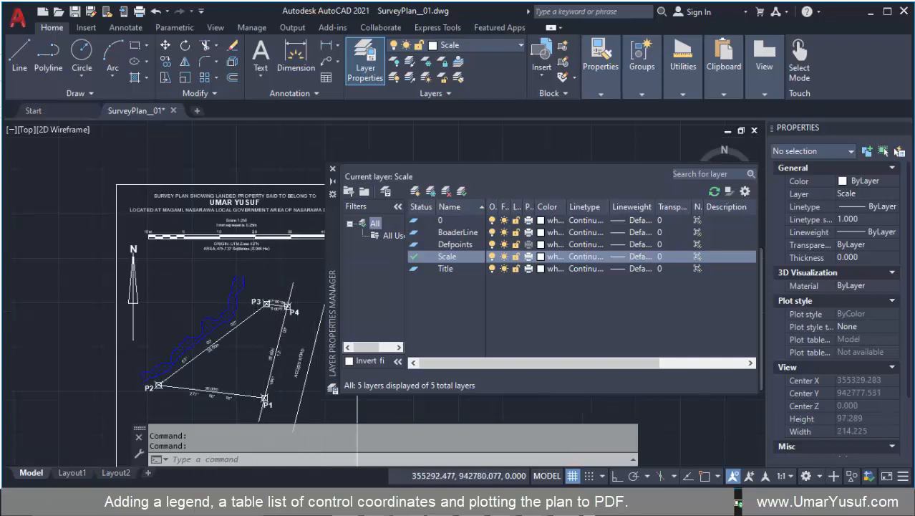
pyautogui.scroll(2, 251, 283)
pyautogui.scroll(-1, 191, 246)
pyautogui.scroll(1, 203, 293)
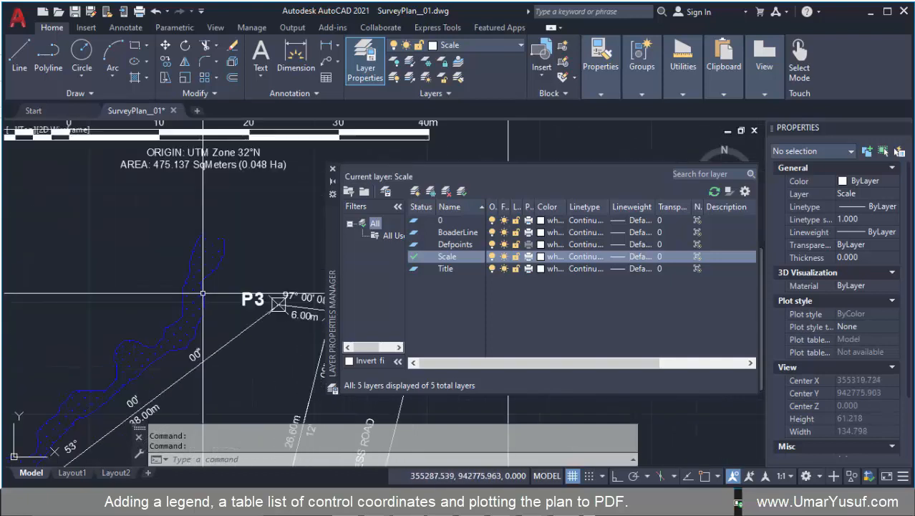
pyautogui.scroll(3, 202, 293)
pyautogui.scroll(-1, 236, 276)
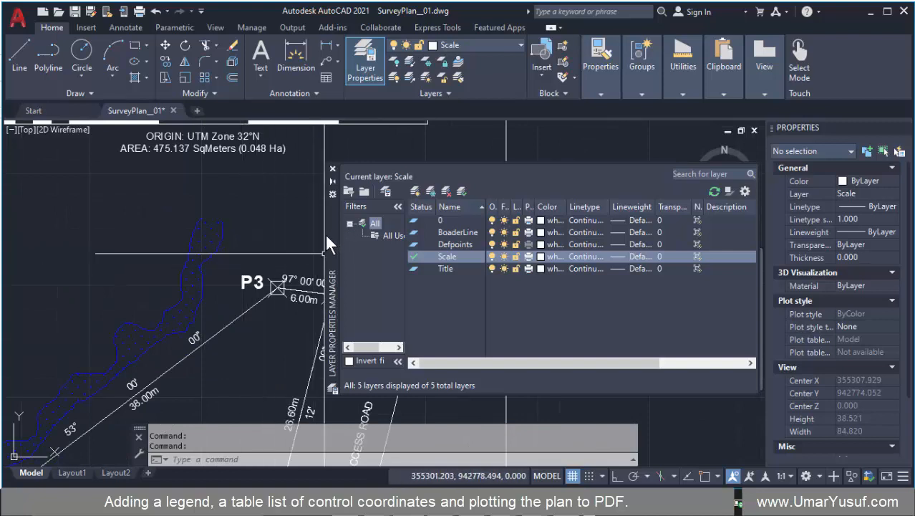
pyautogui.moveTo(327, 239); pyautogui.dragTo(281, 228)
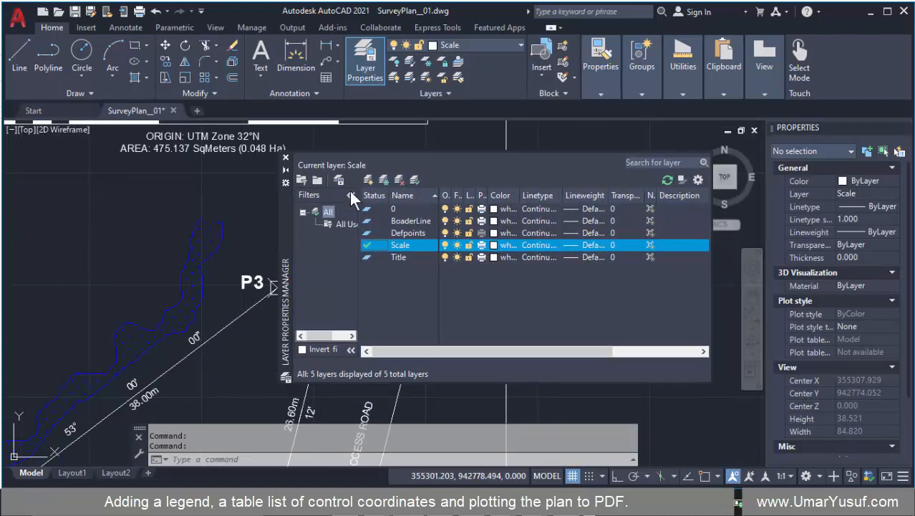
pyautogui.click(369, 181)
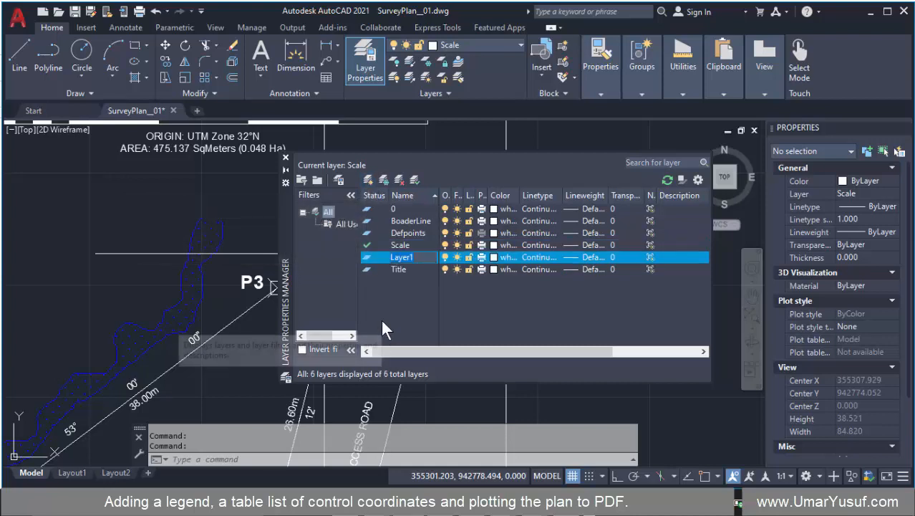
pyautogui.write('Legend')
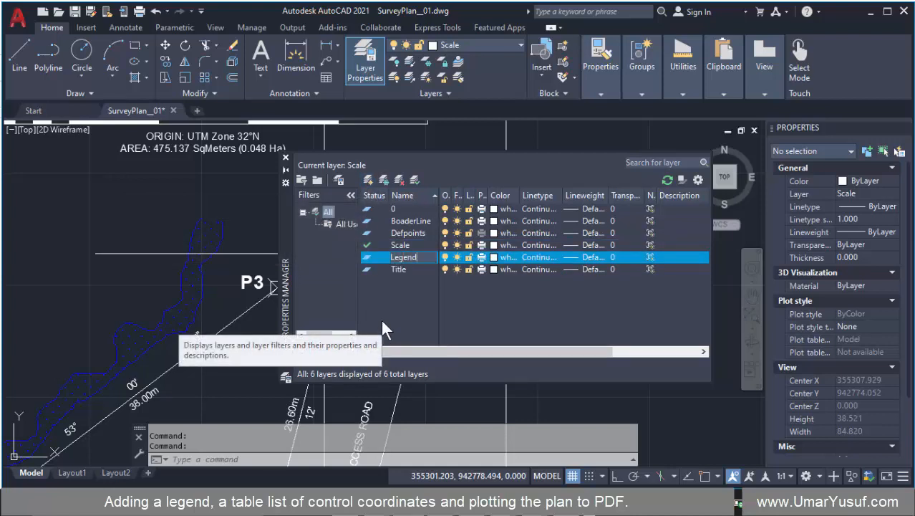
pyautogui.press('Return')
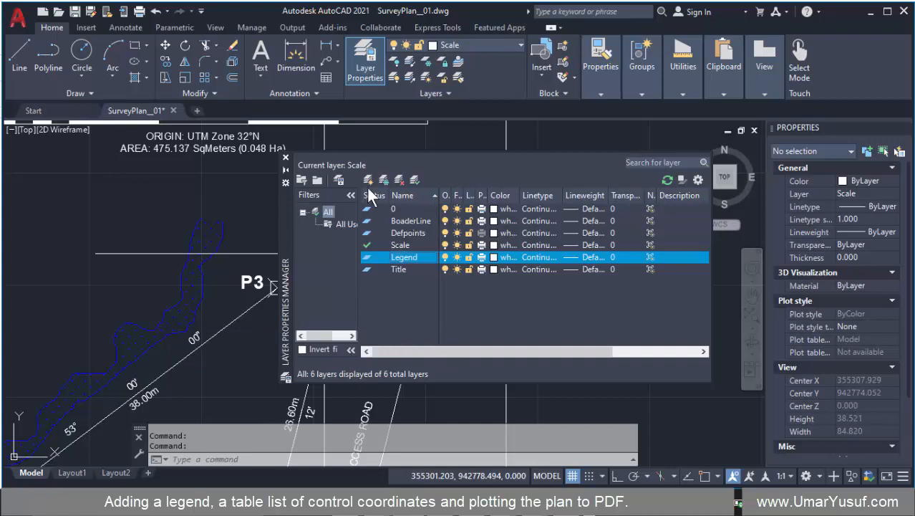
# Add a new layer named Stream, make it the current layer and close the Layer Properties Manager
pyautogui.click(368, 184)
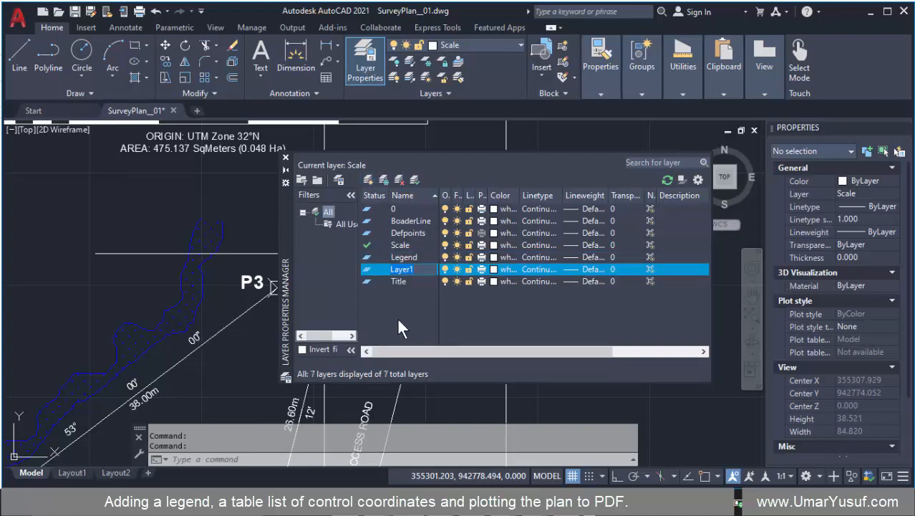
pyautogui.write('Str')
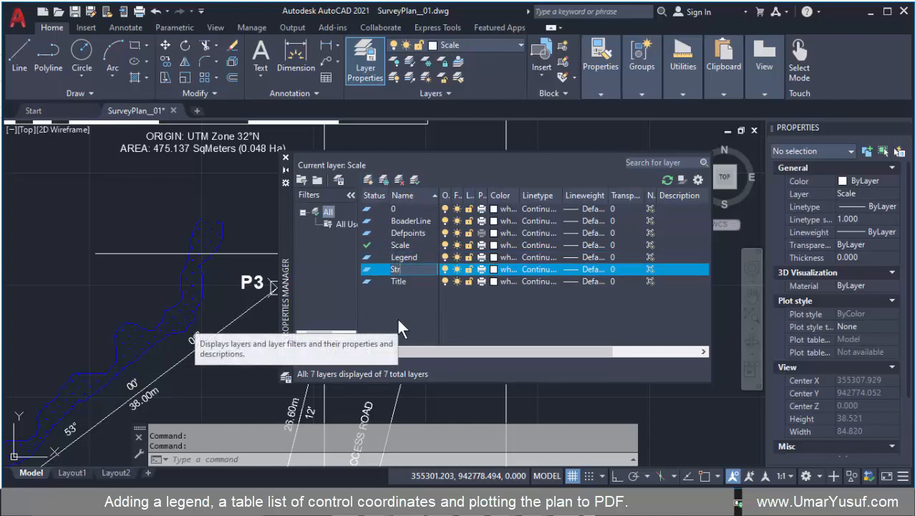
pyautogui.write('eam')
pyautogui.press('Return')
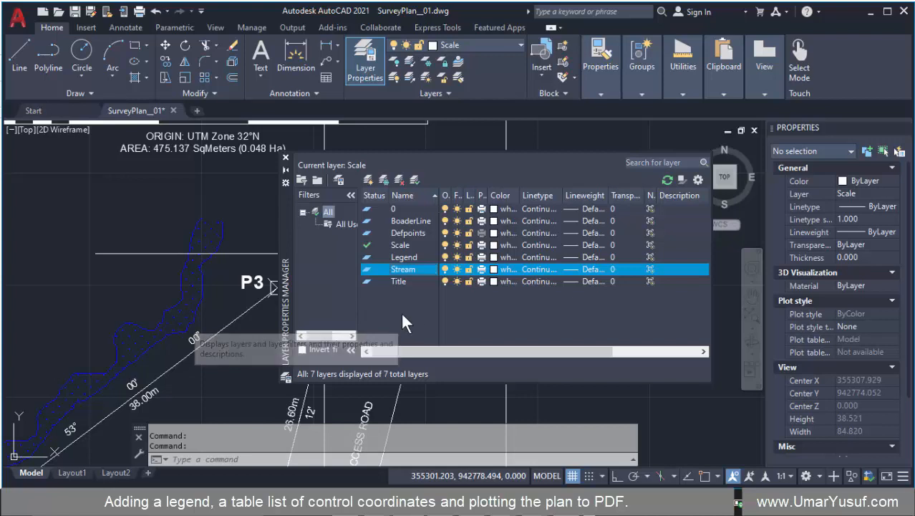
pyautogui.doubleClick(367, 269)
pyautogui.click(286, 157)
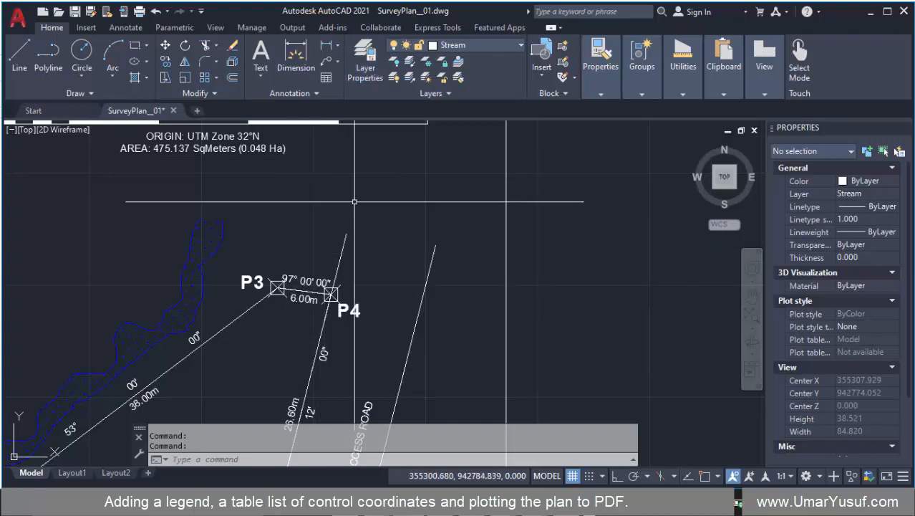
# Switch the BoaderLine and 0 layers off and back on, one at a time, to check which plan objects each holds
pyautogui.scroll(-3, 420, 189)
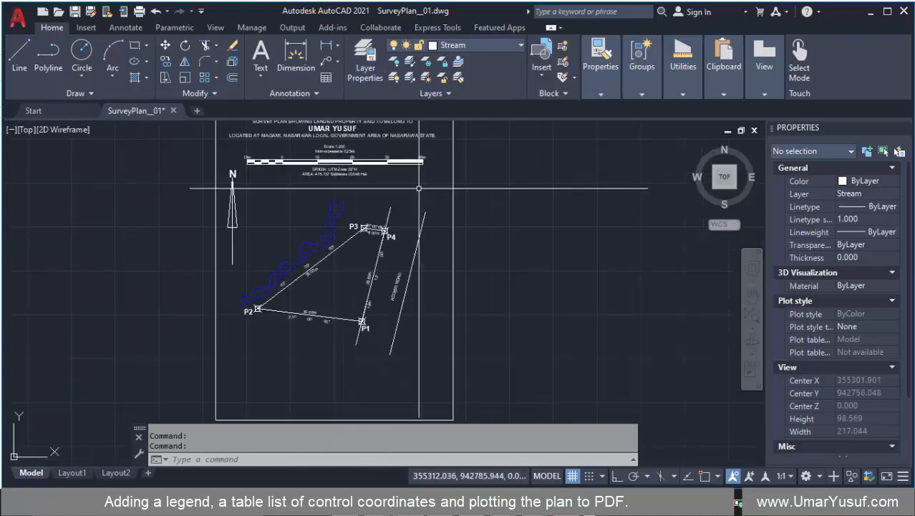
pyautogui.click(471, 45)
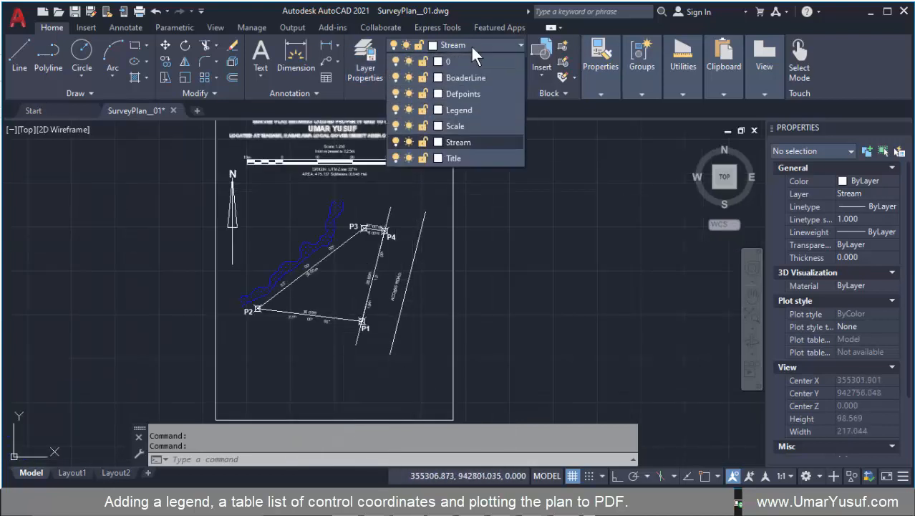
pyautogui.click(471, 140)
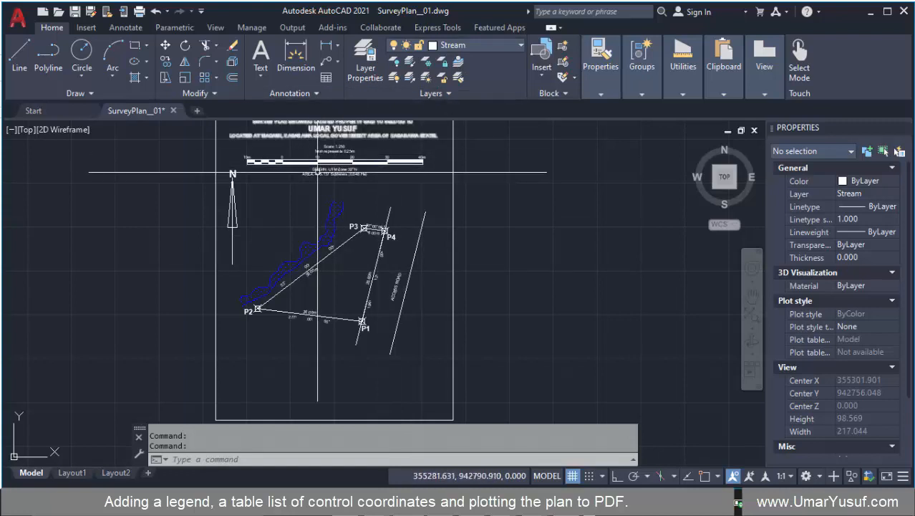
pyautogui.click(474, 44)
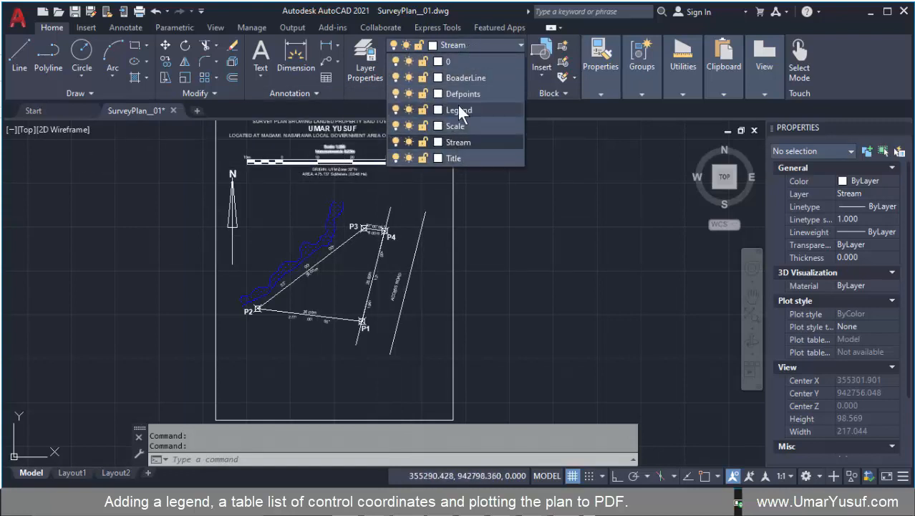
pyautogui.click(396, 78)
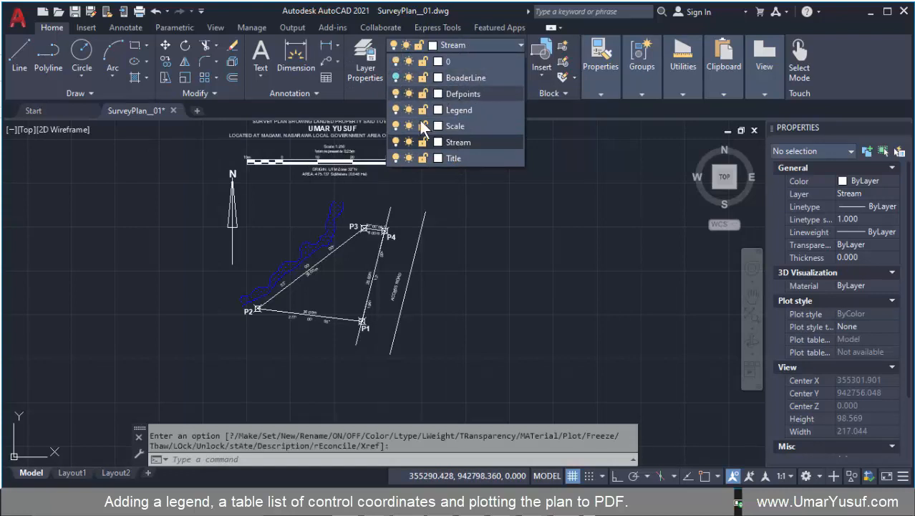
pyautogui.click(396, 77)
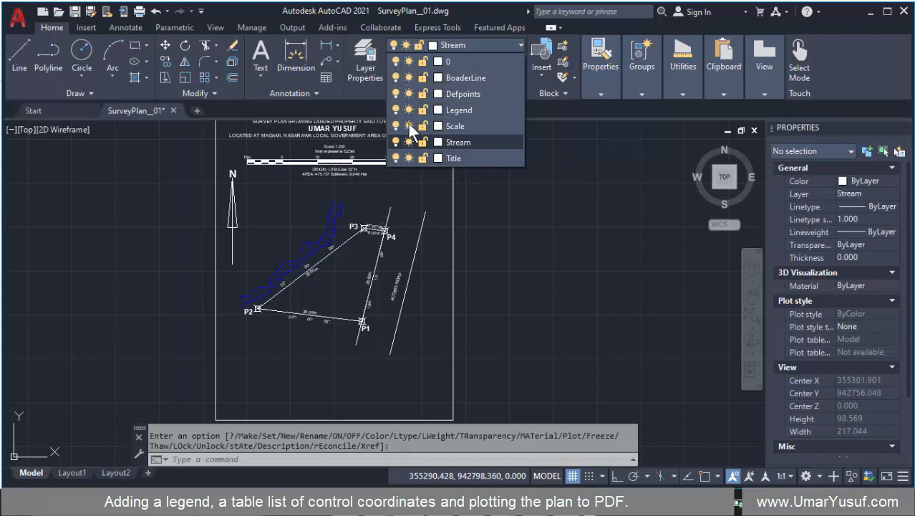
pyautogui.click(394, 60)
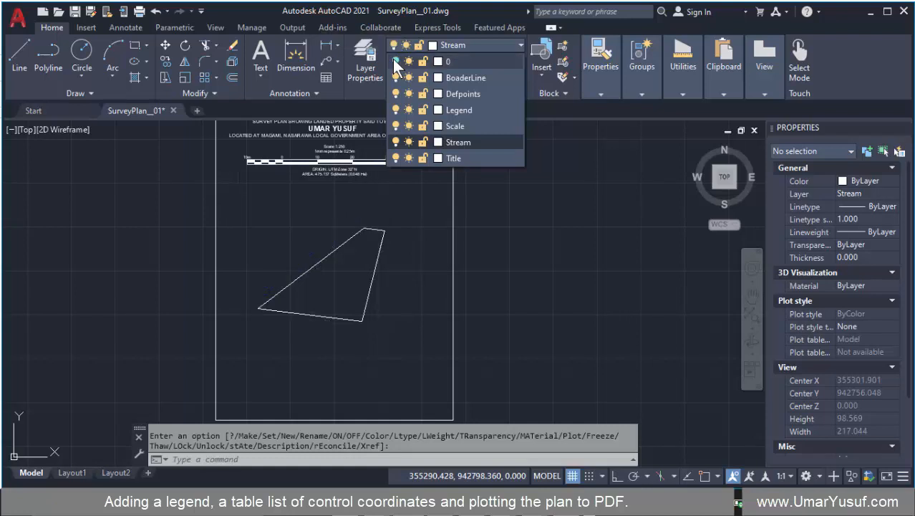
pyautogui.click(395, 61)
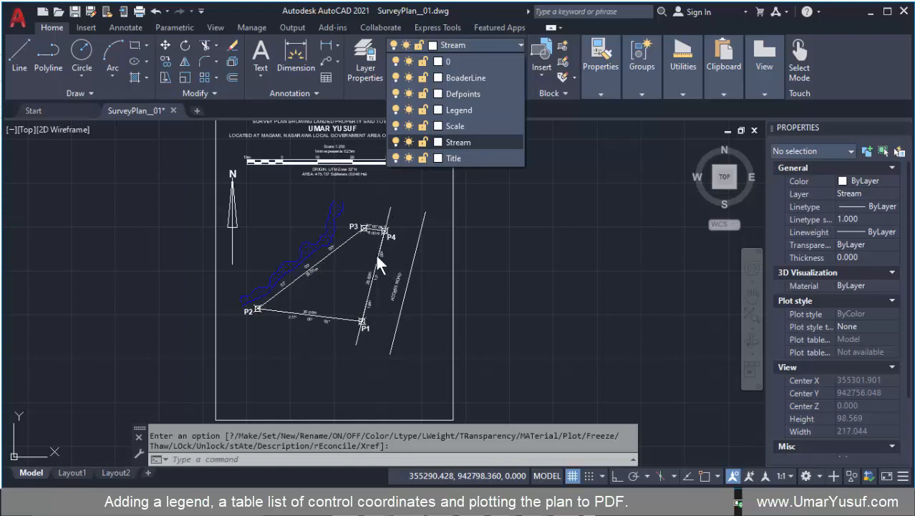
pyautogui.click(485, 182)
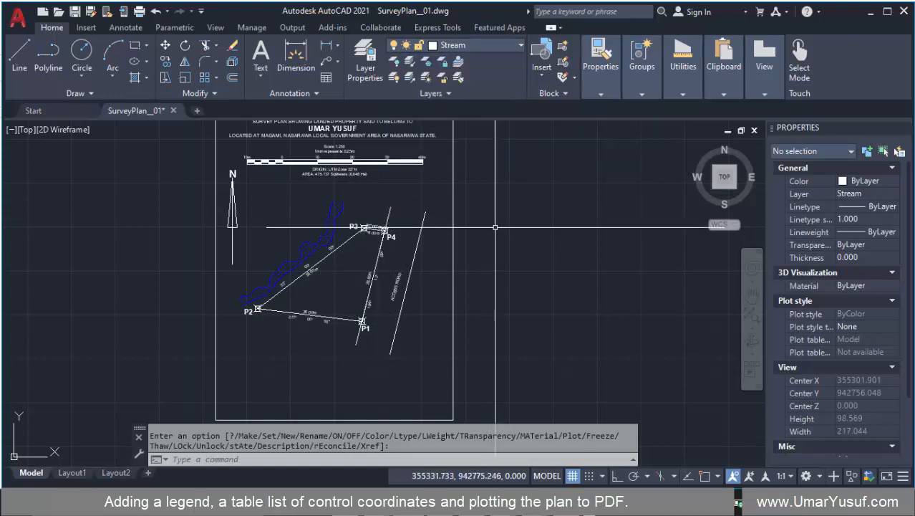
# Add a new layer named Plan, make it the current layer and close the Layer Properties Manager
pyautogui.click(361, 63)
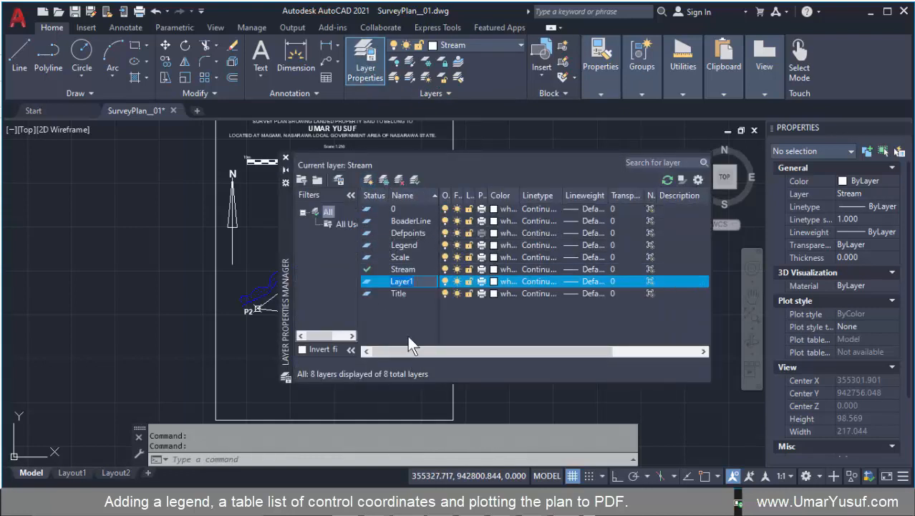
pyautogui.write('Plan')
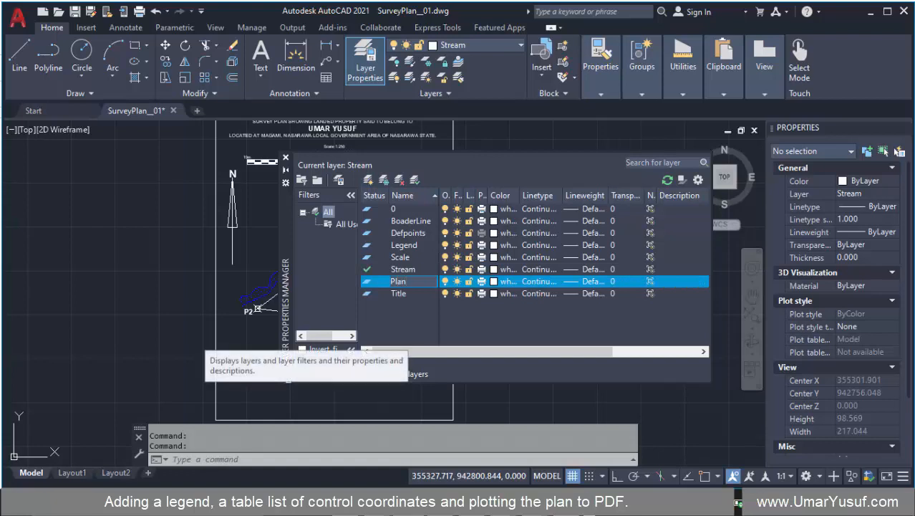
pyautogui.press('Return')
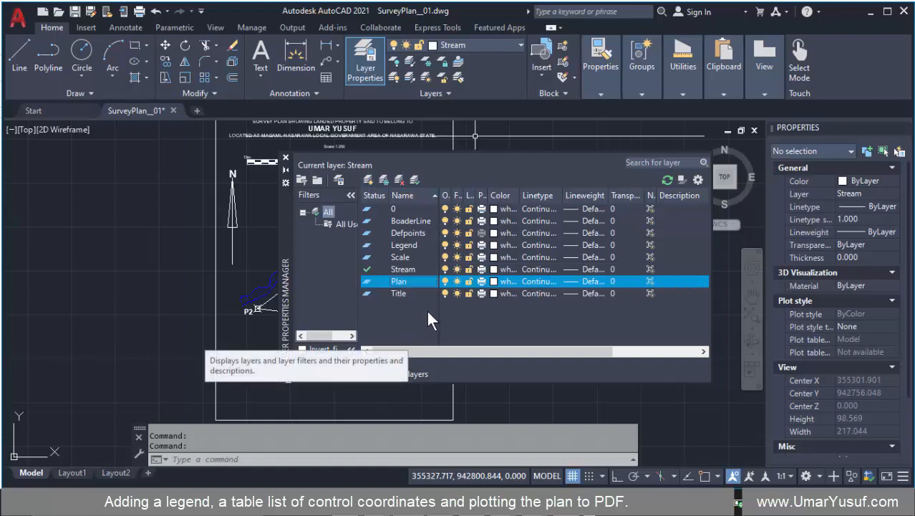
pyautogui.doubleClick(366, 280)
pyautogui.click(284, 158)
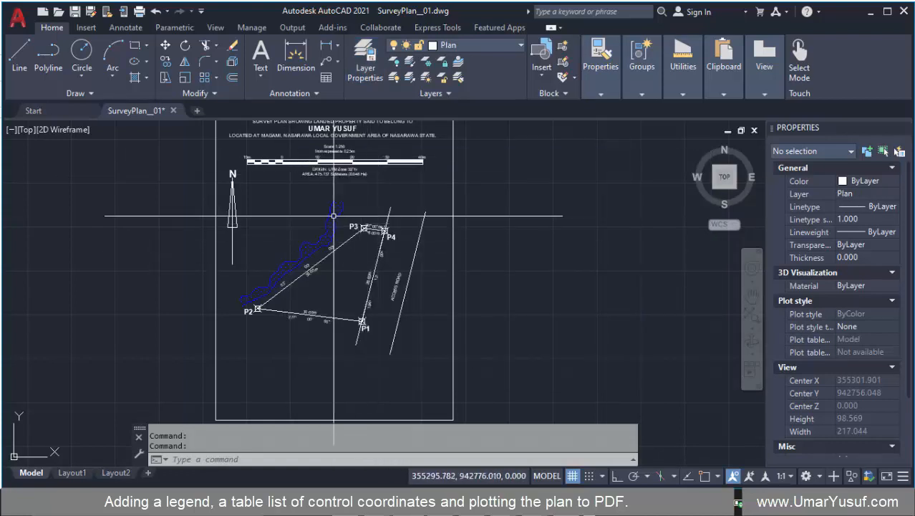
# Draw a single diagonal test line on the Plan layer in the empty space east of the survey plan's border
pyautogui.click(469, 44)
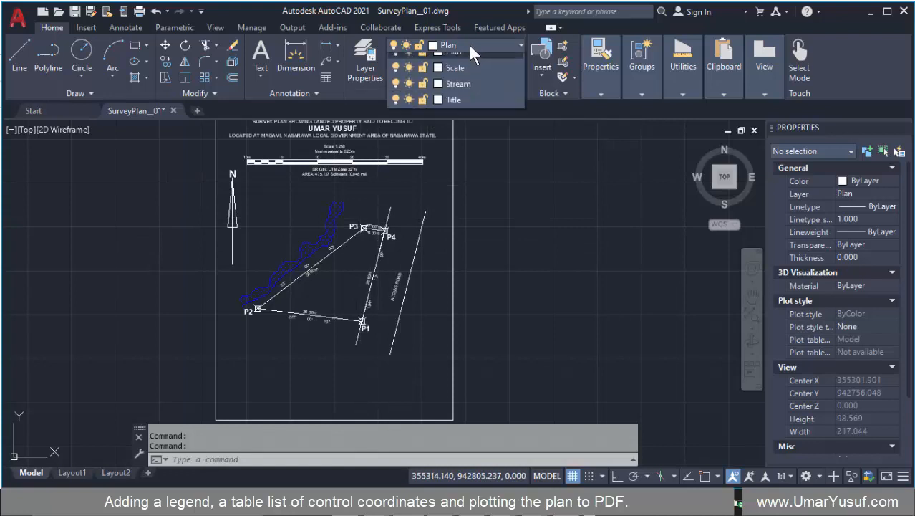
pyautogui.click(459, 126)
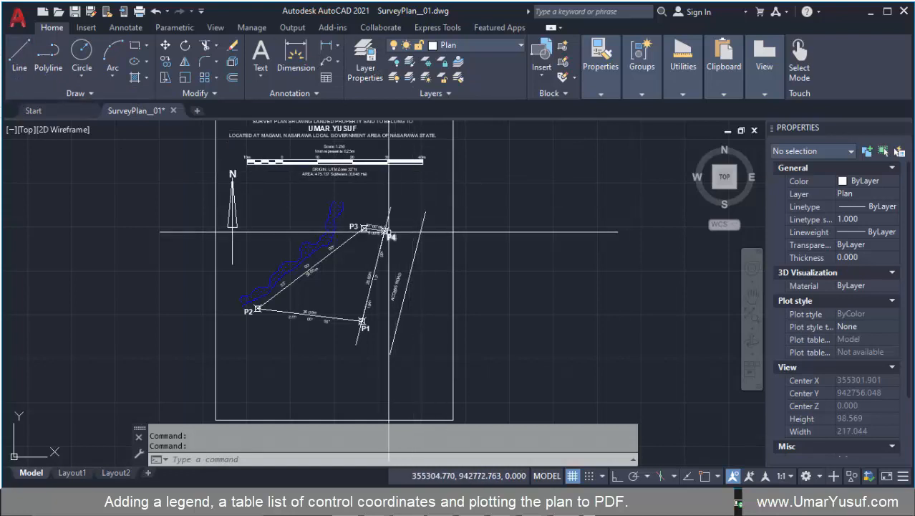
pyautogui.scroll(3, 334, 217)
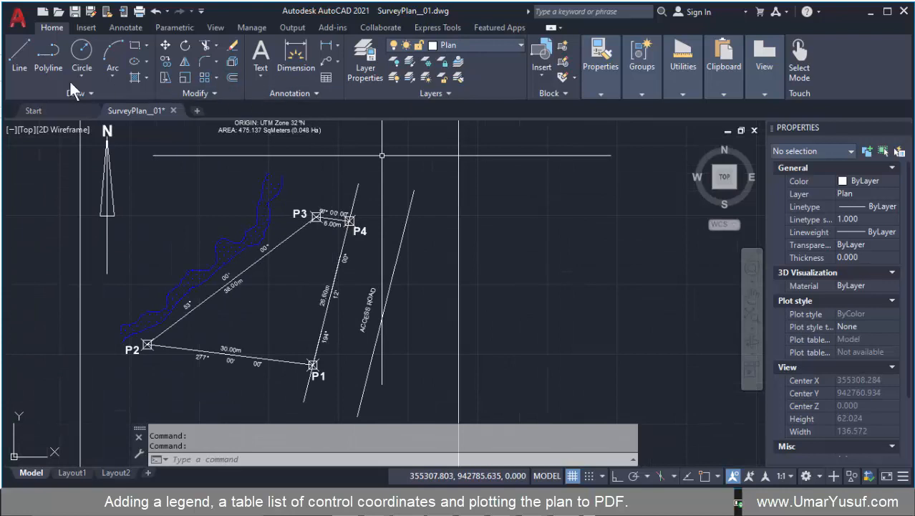
pyautogui.click(18, 65)
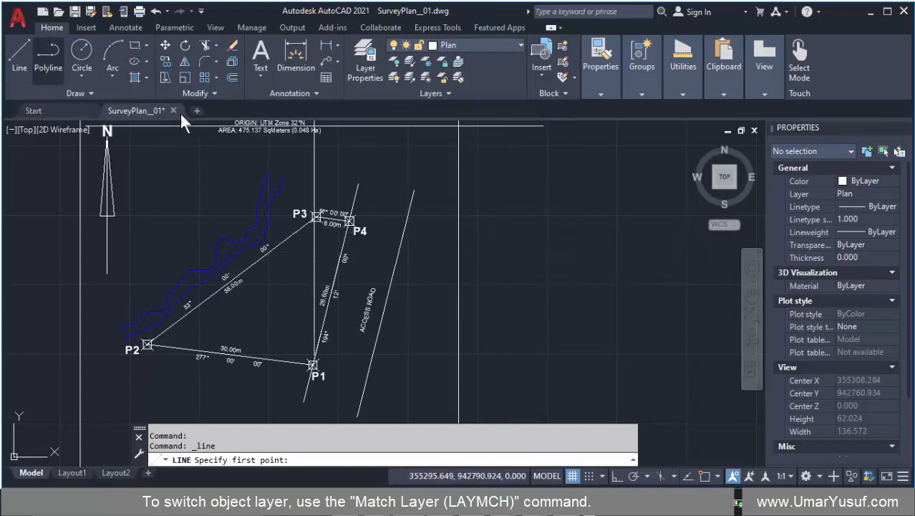
pyautogui.click(526, 271)
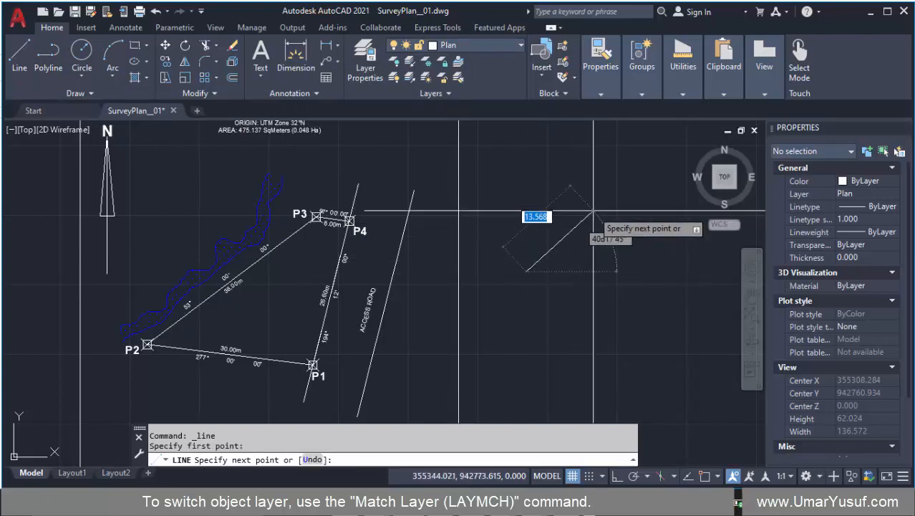
pyautogui.click(631, 176)
pyautogui.rightClick(648, 195)
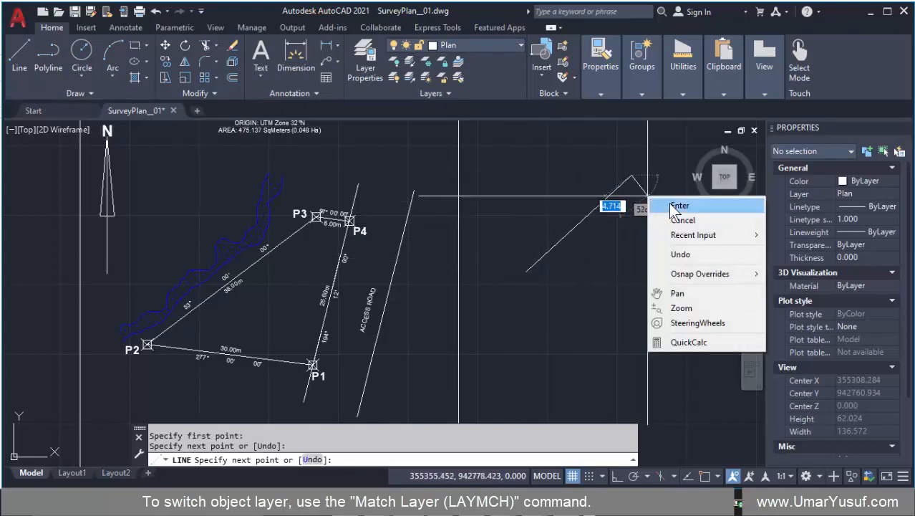
pyautogui.click(676, 205)
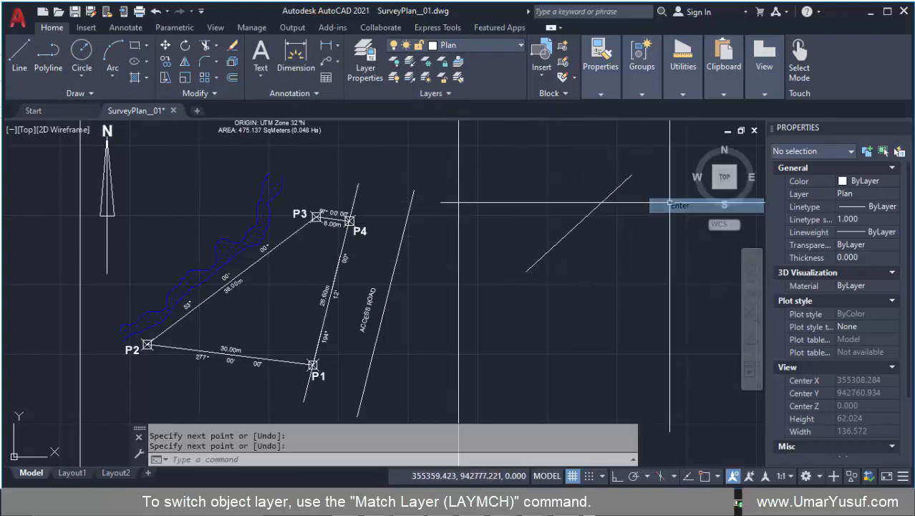
# Make Legend the current layer and switch the Plan layer off and back on to check the test line
pyautogui.click(457, 46)
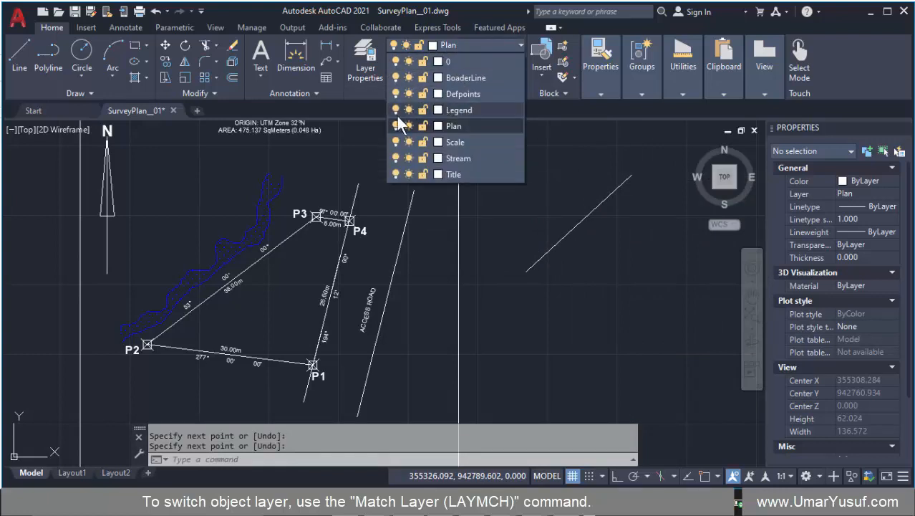
pyautogui.click(457, 111)
pyautogui.click(458, 45)
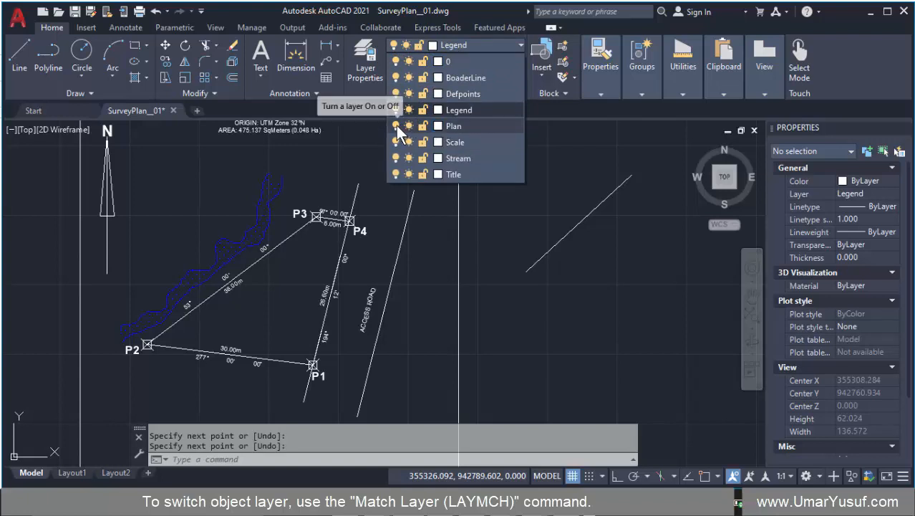
pyautogui.click(396, 125)
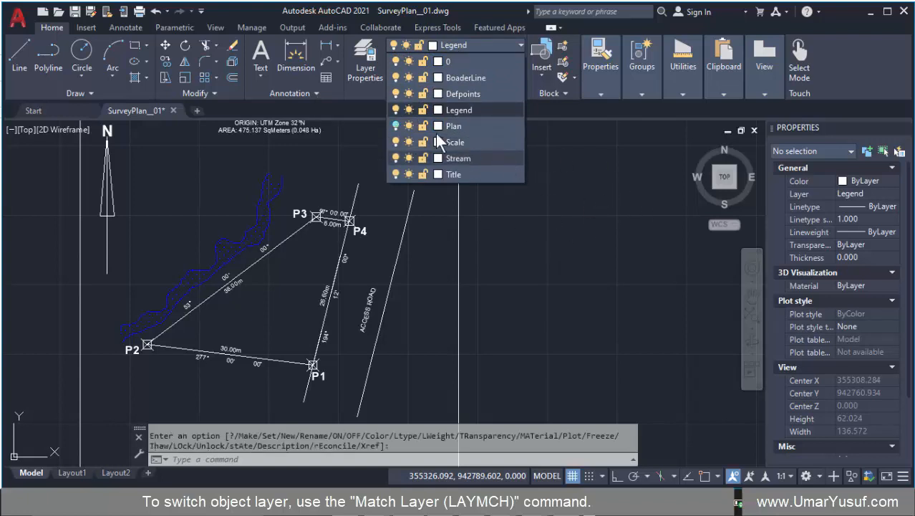
pyautogui.click(396, 126)
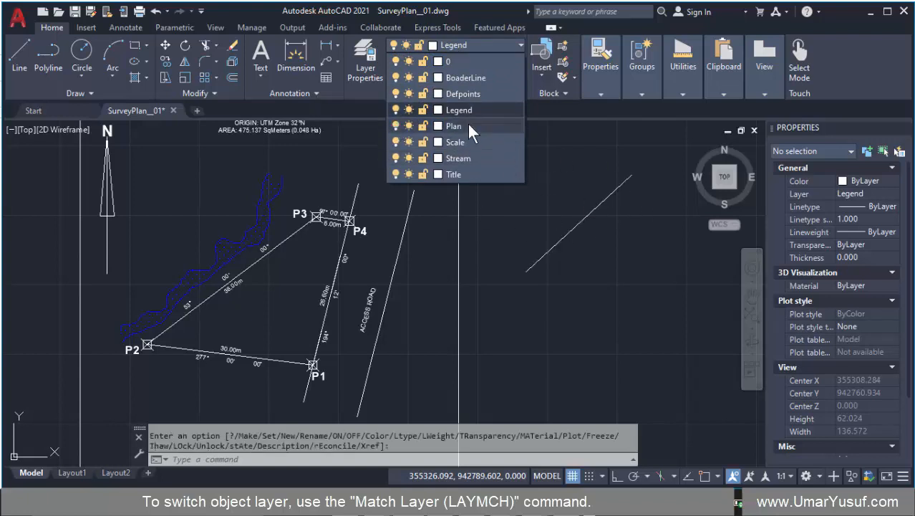
# Make Plan the current layer and check in the properties which layer the diagonal test line is on
pyautogui.click(458, 126)
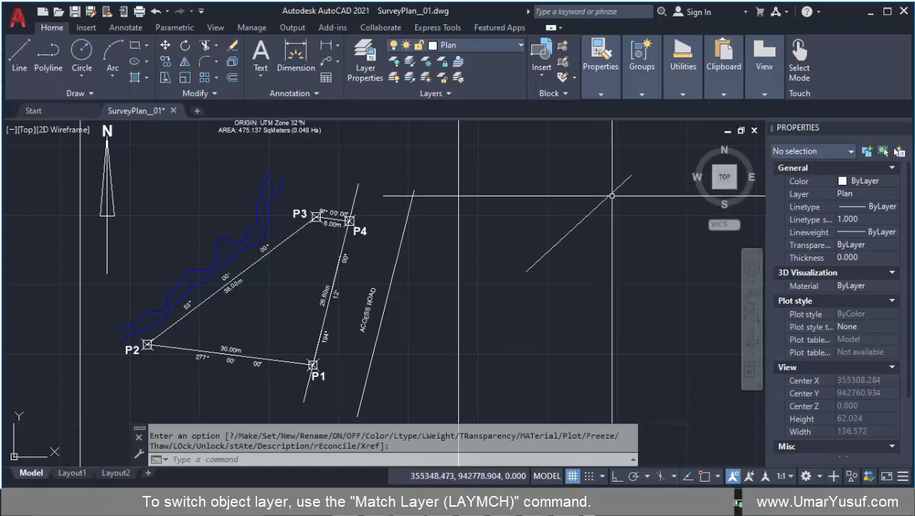
pyautogui.click(611, 193)
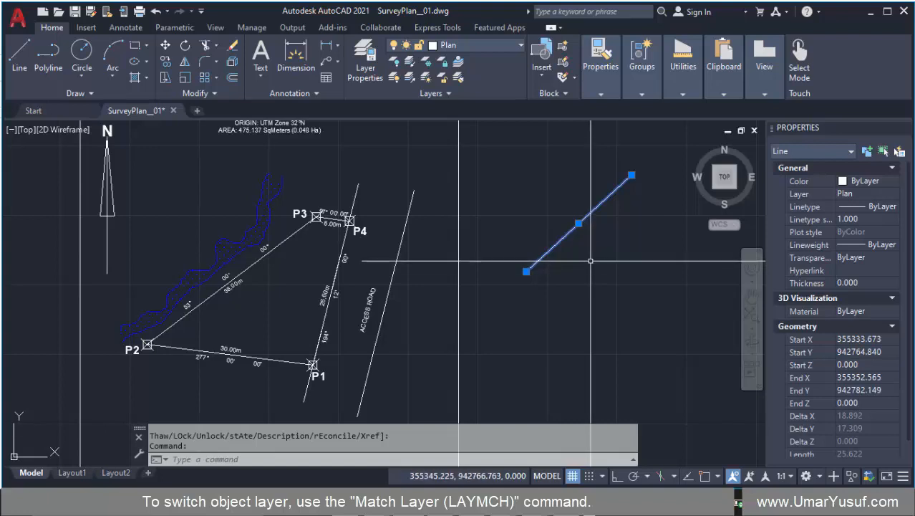
pyautogui.press('Escape')
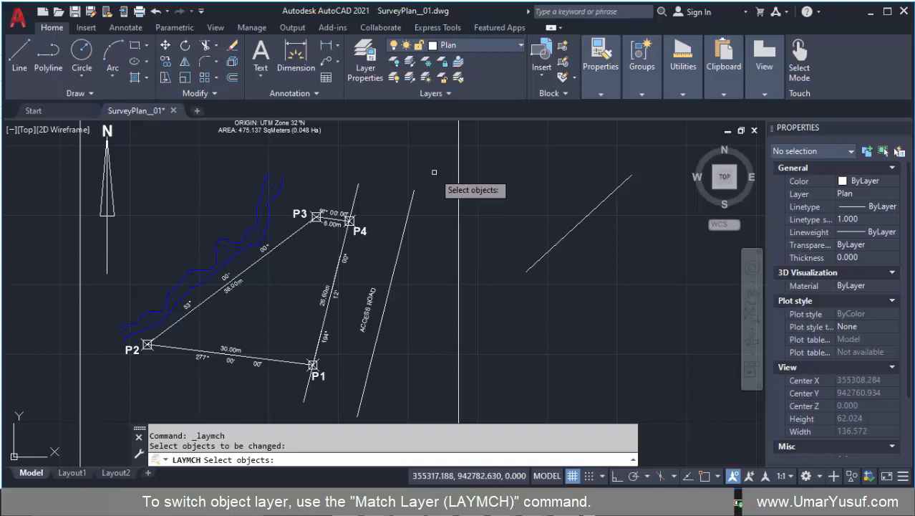
# Match the parcel boundary, corner symbols, bearing and distance texts, point labels and access road to the test line's Plan layer with Match Layer
pyautogui.click(435, 171)
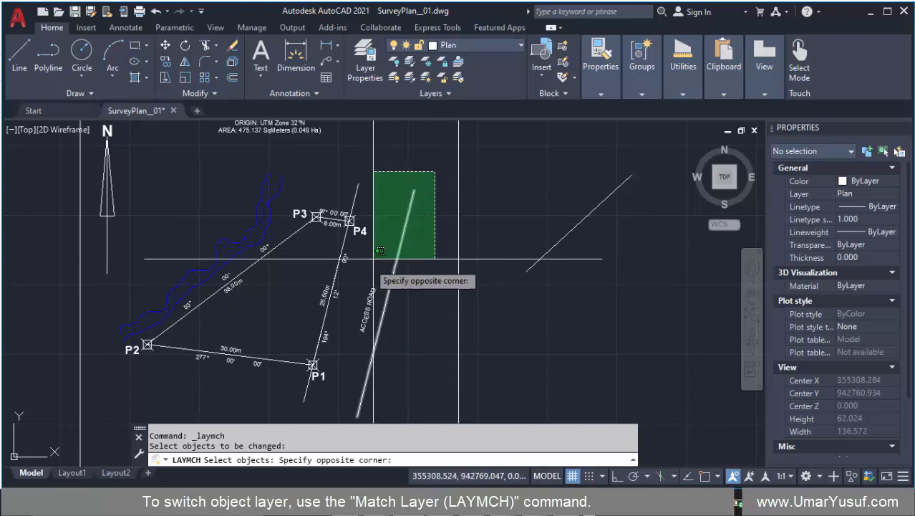
pyautogui.click(295, 397)
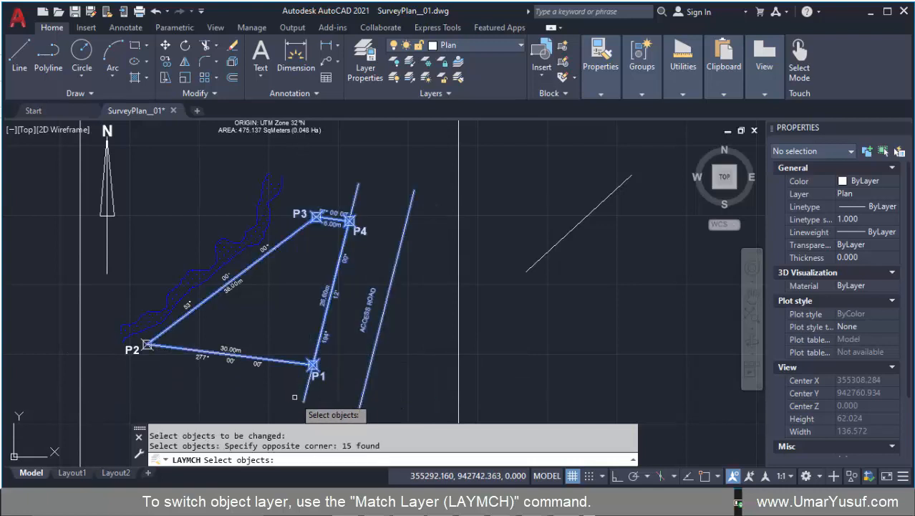
pyautogui.scroll(4, 257, 259)
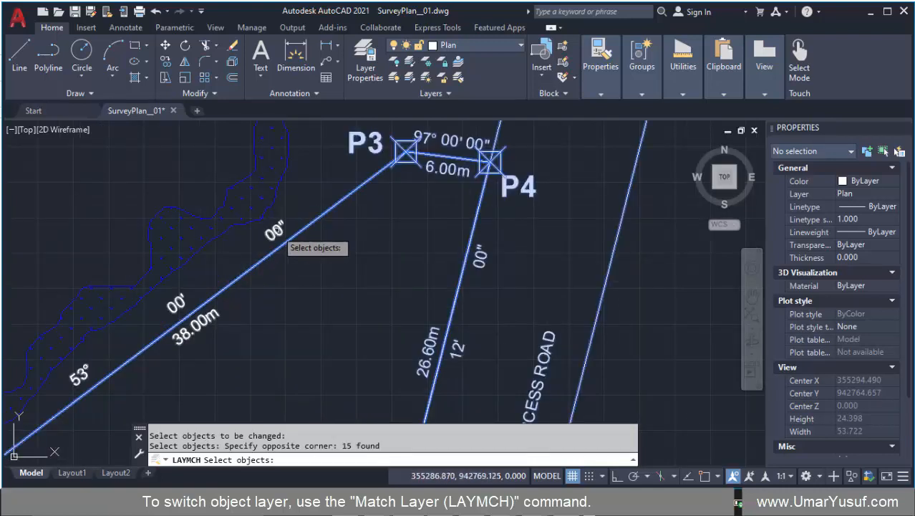
pyautogui.click(272, 229)
pyautogui.scroll(-6, 255, 271)
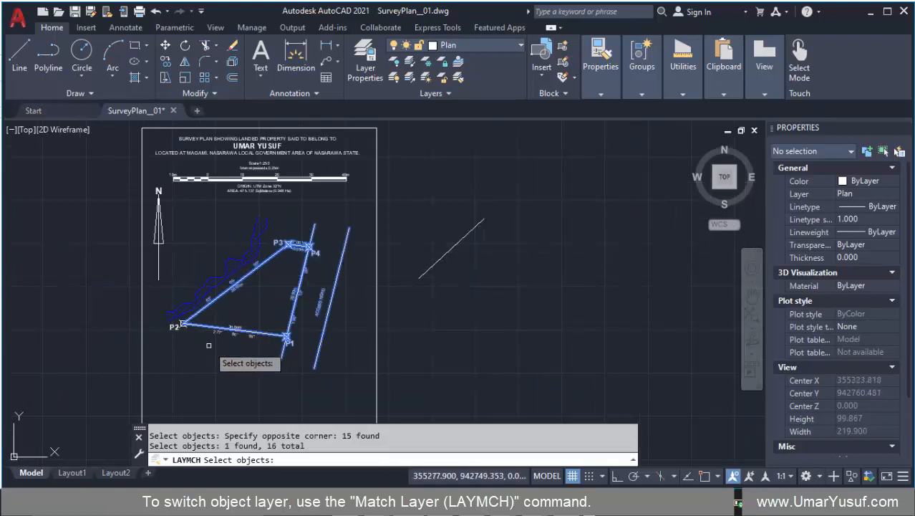
pyautogui.scroll(5, 187, 328)
pyautogui.scroll(-3, 280, 317)
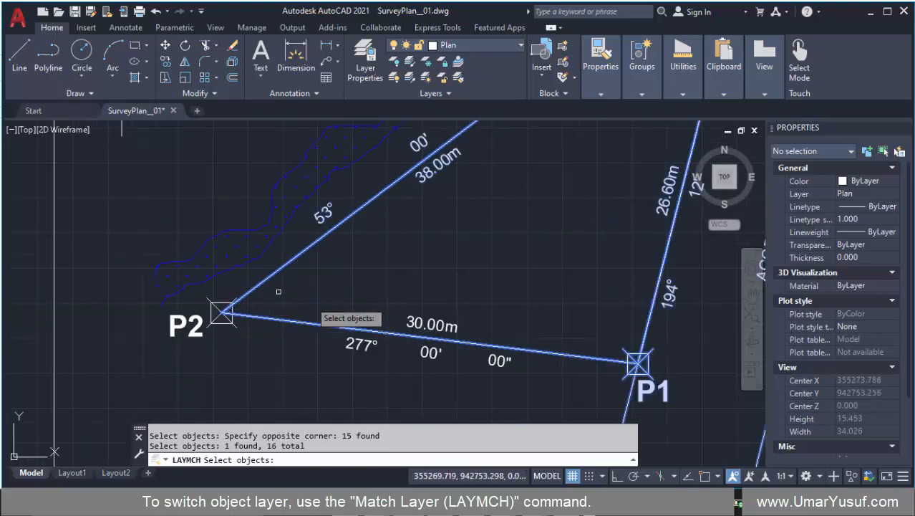
pyautogui.click(523, 306)
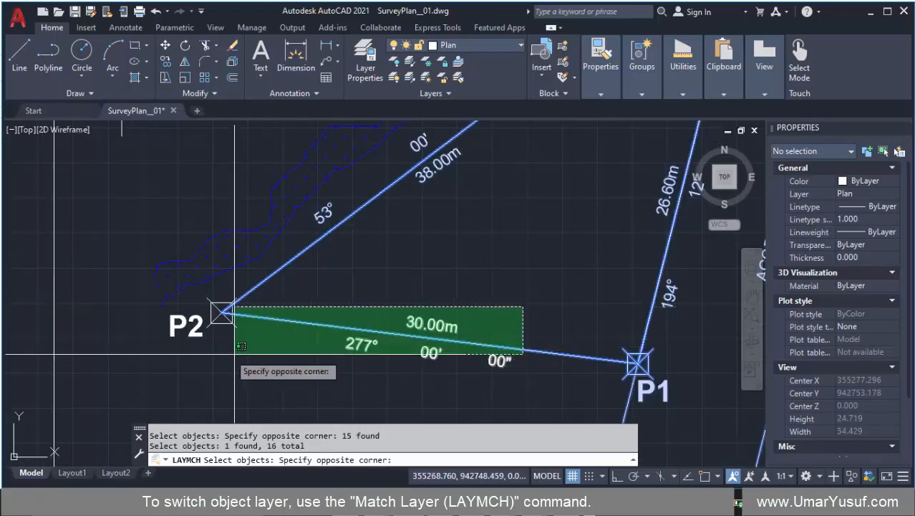
pyautogui.click(221, 313)
pyautogui.scroll(-4, 190, 354)
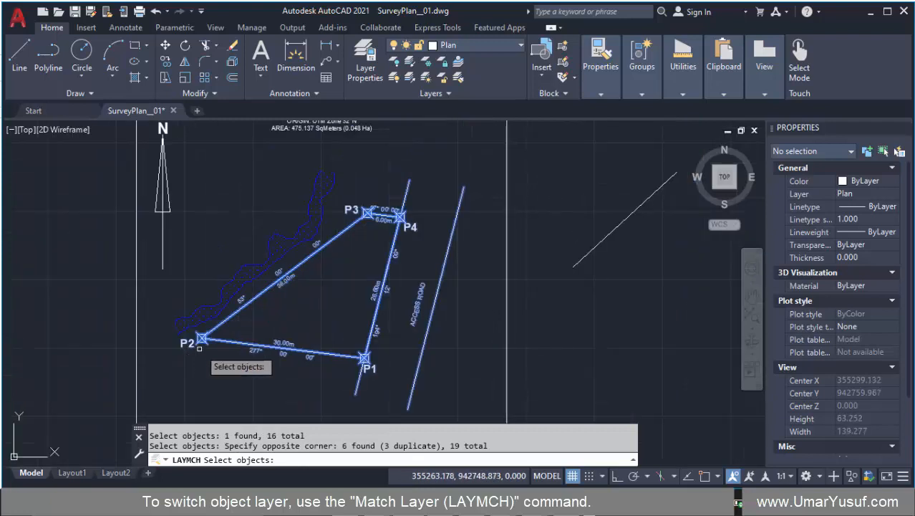
pyautogui.scroll(4, 354, 213)
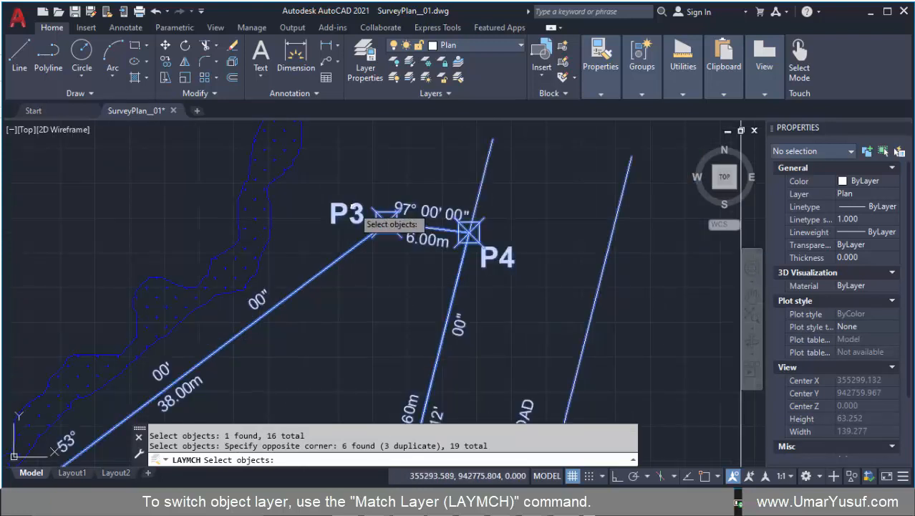
pyautogui.scroll(-4, 330, 210)
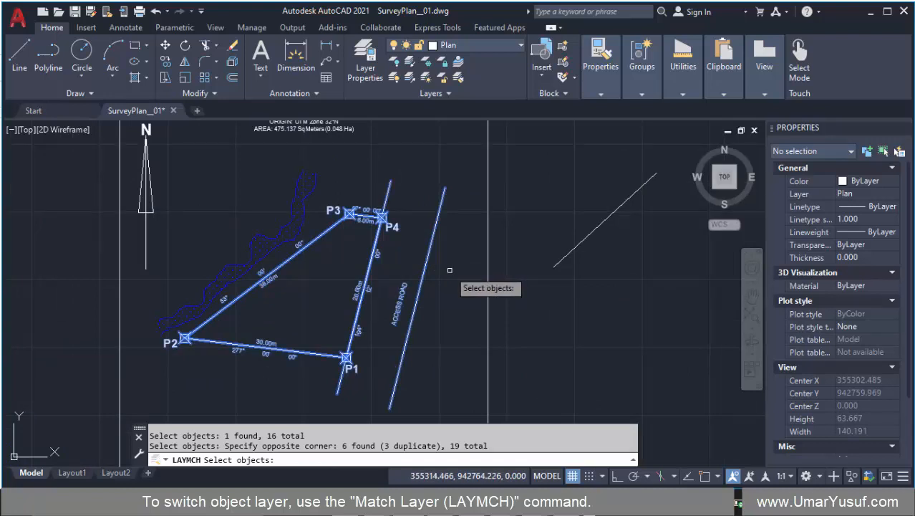
pyautogui.press('Return')
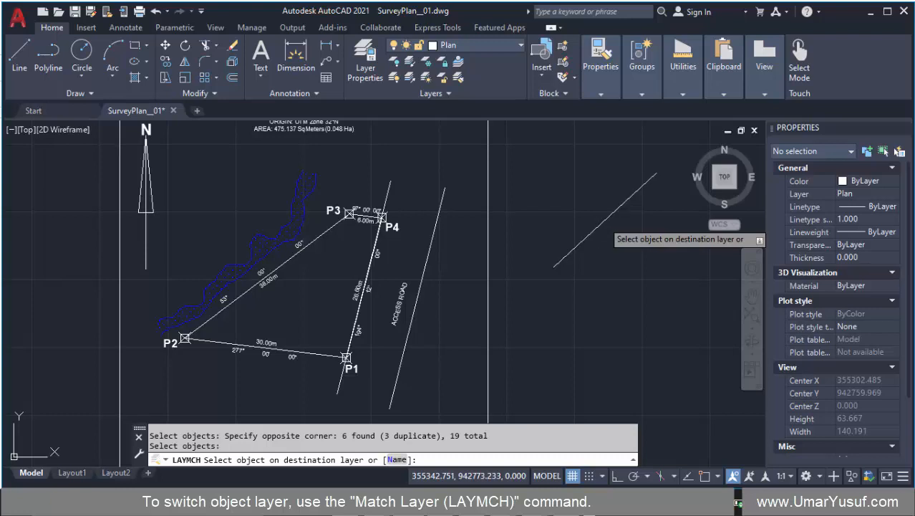
pyautogui.click(596, 227)
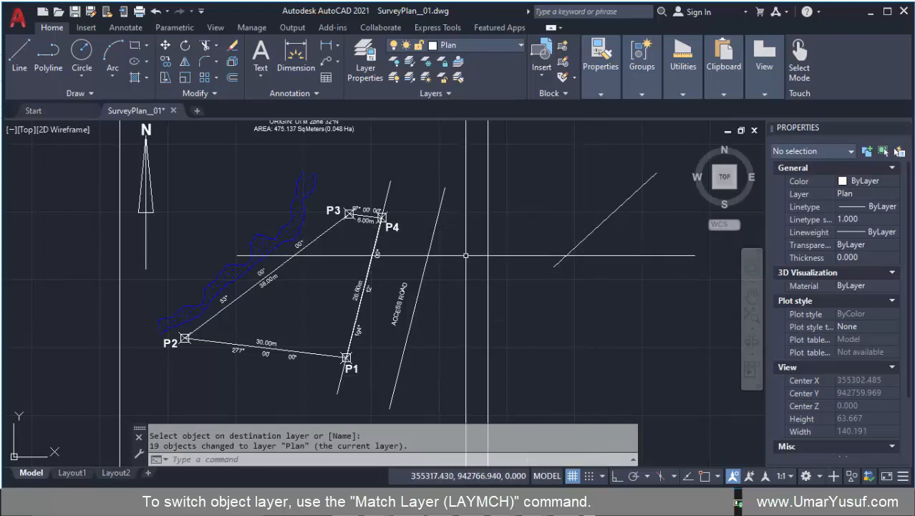
# Check the layer of the eastern access road line and erase the diagonal test line east of the border
pyautogui.click(432, 232)
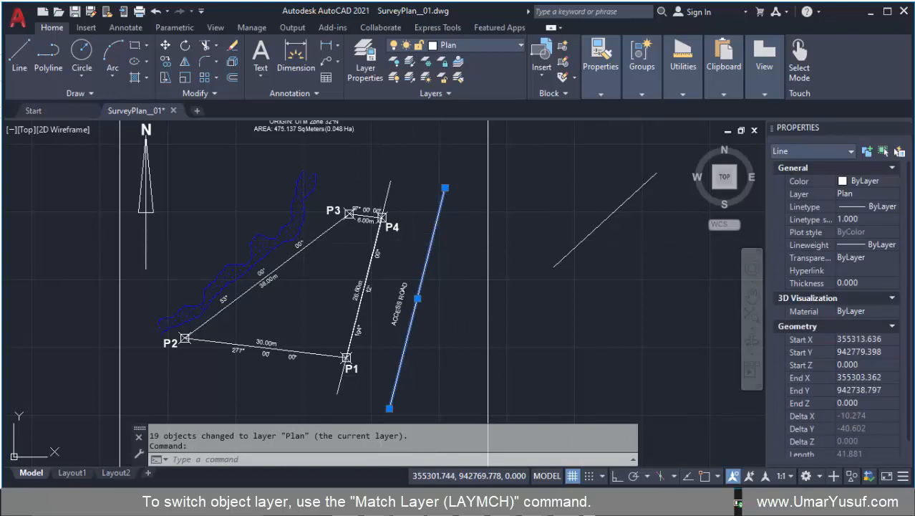
pyautogui.press('Escape')
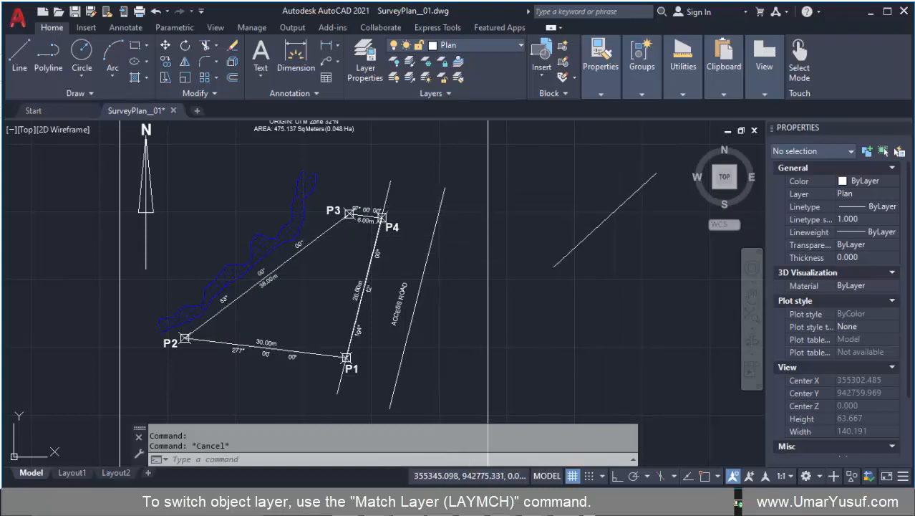
pyautogui.click(577, 243)
pyautogui.press('Delete')
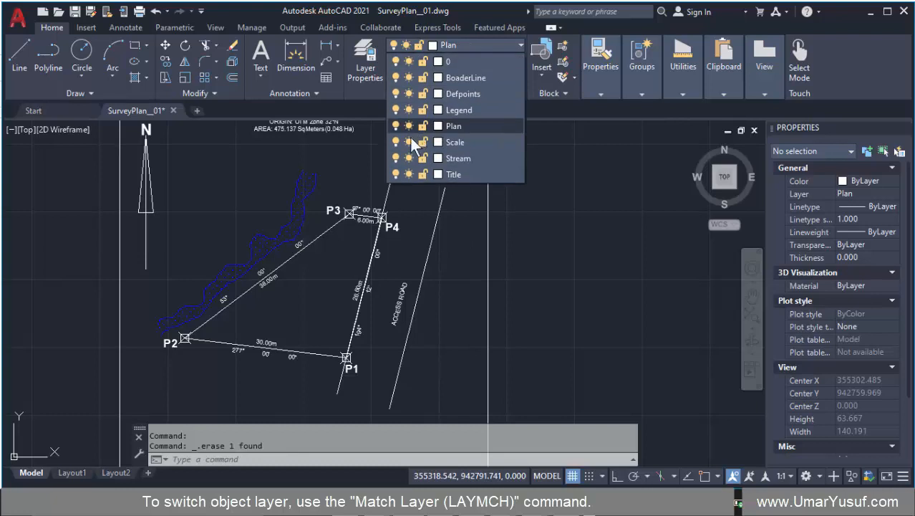
# Make Legend the current layer and switch the Plan layer off to check which plan objects it holds
pyautogui.click(430, 111)
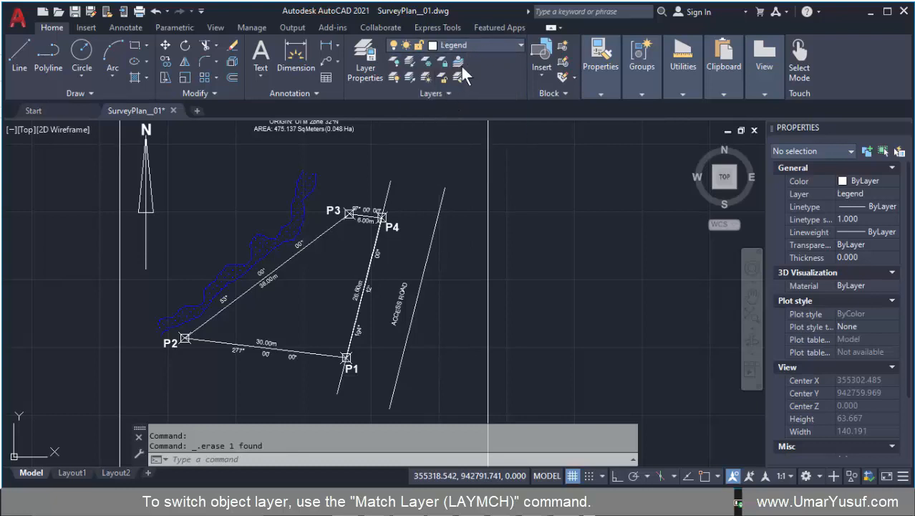
pyautogui.click(482, 45)
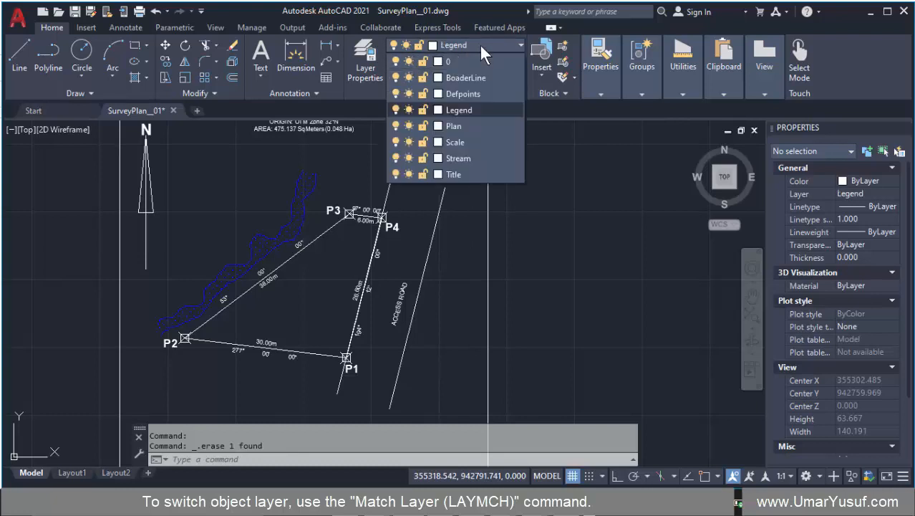
pyautogui.click(395, 125)
pyautogui.scroll(-3, 400, 288)
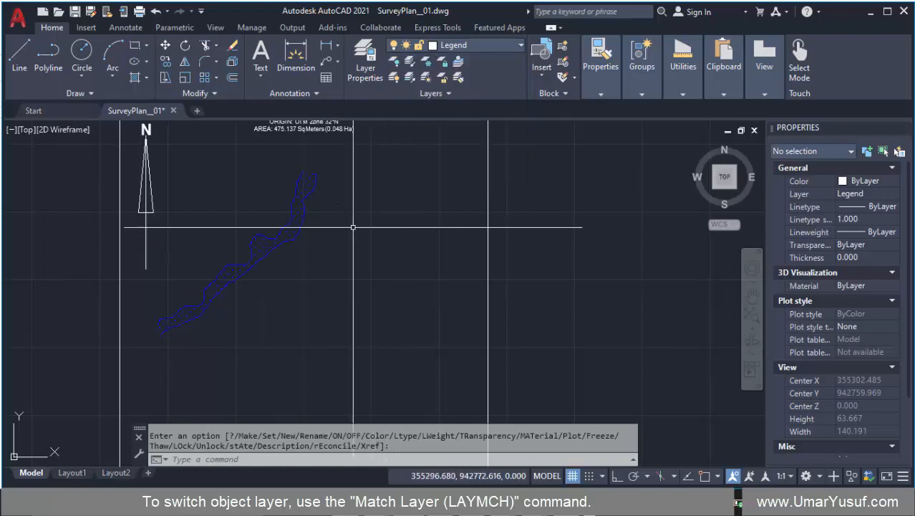
pyautogui.click(466, 48)
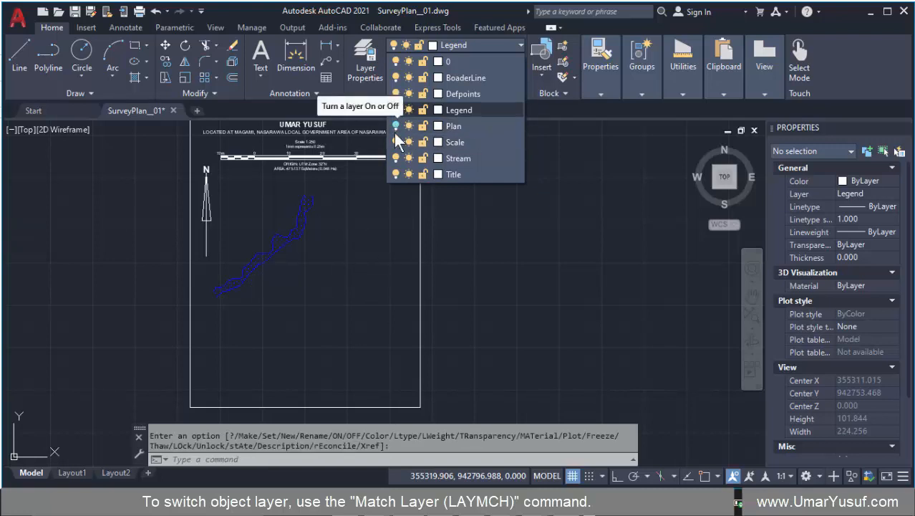
pyautogui.click(390, 222)
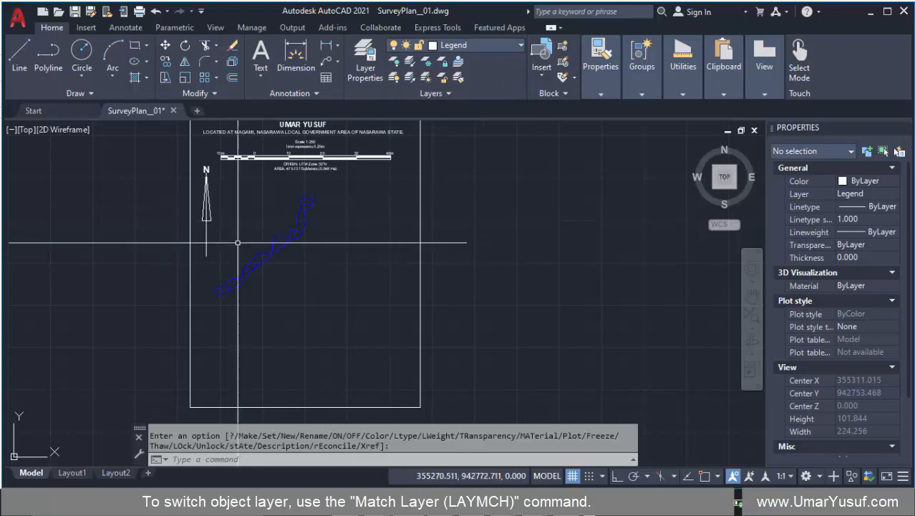
# Make Stream the current layer, draw a diagonal test line about 36.8 units long east of the border and check its layer
pyautogui.click(473, 46)
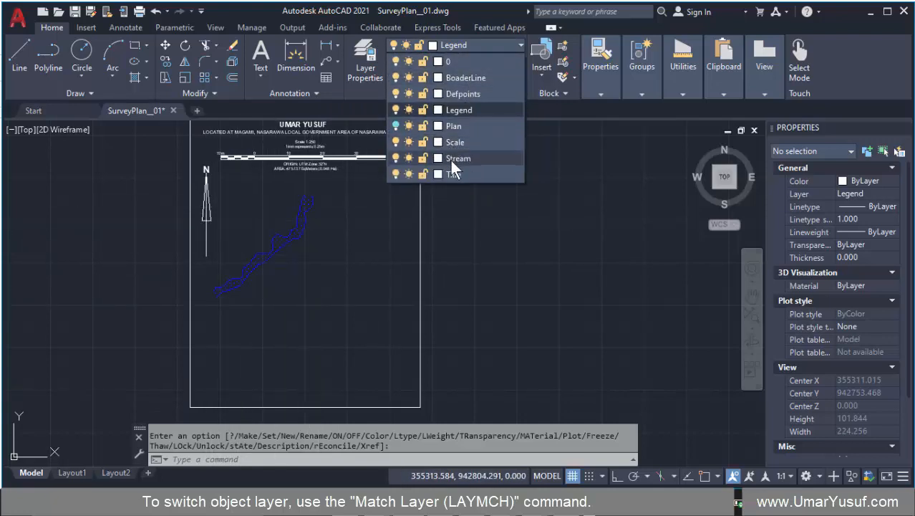
pyautogui.click(453, 157)
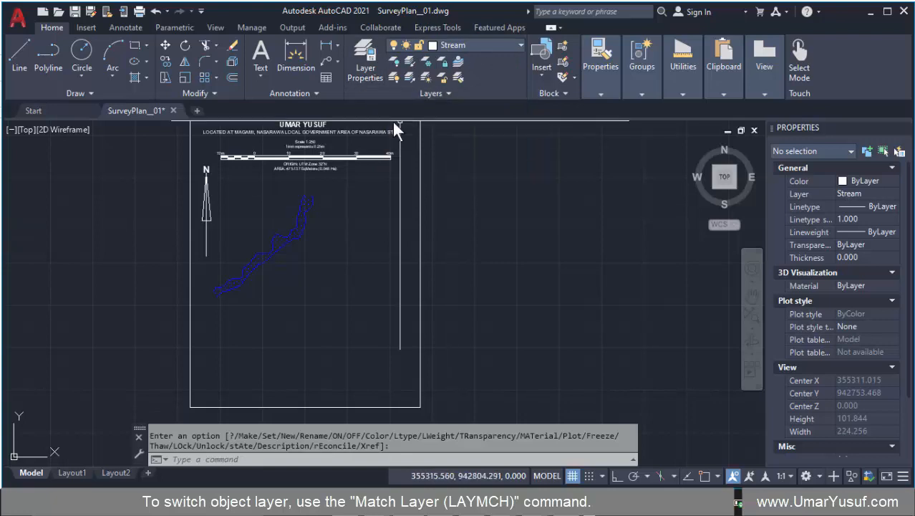
pyautogui.click(20, 57)
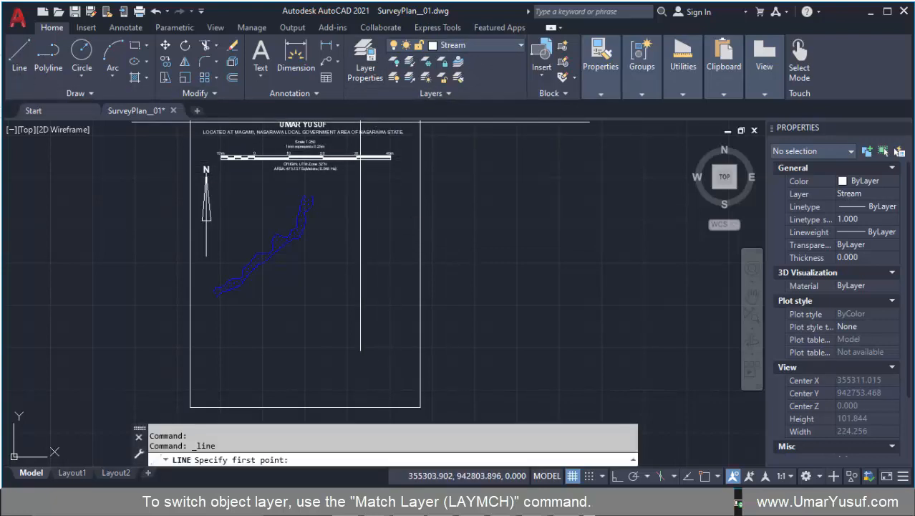
pyautogui.click(469, 263)
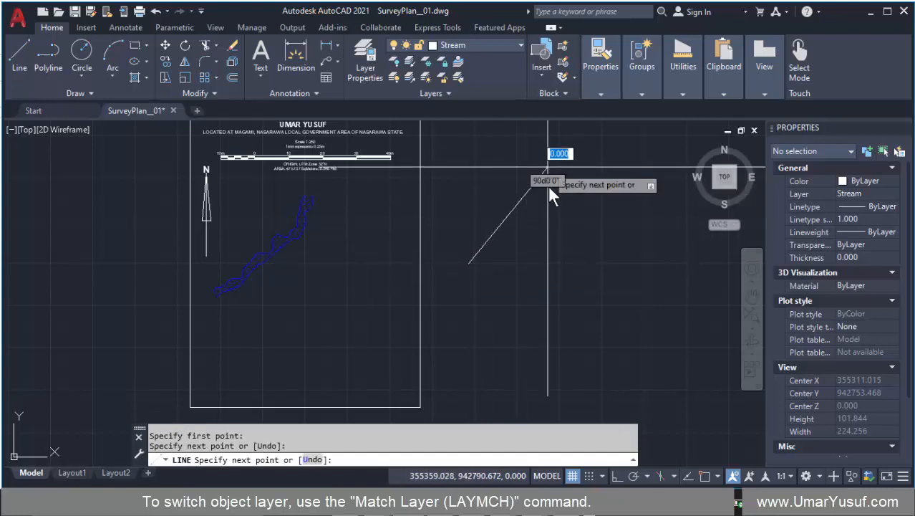
pyautogui.click(570, 193)
pyautogui.rightClick(574, 192)
pyautogui.click(594, 199)
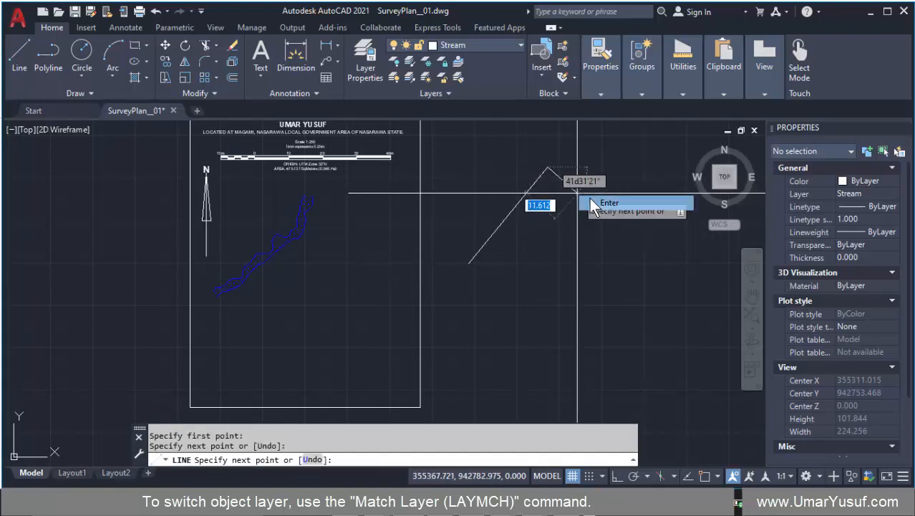
pyautogui.click(514, 205)
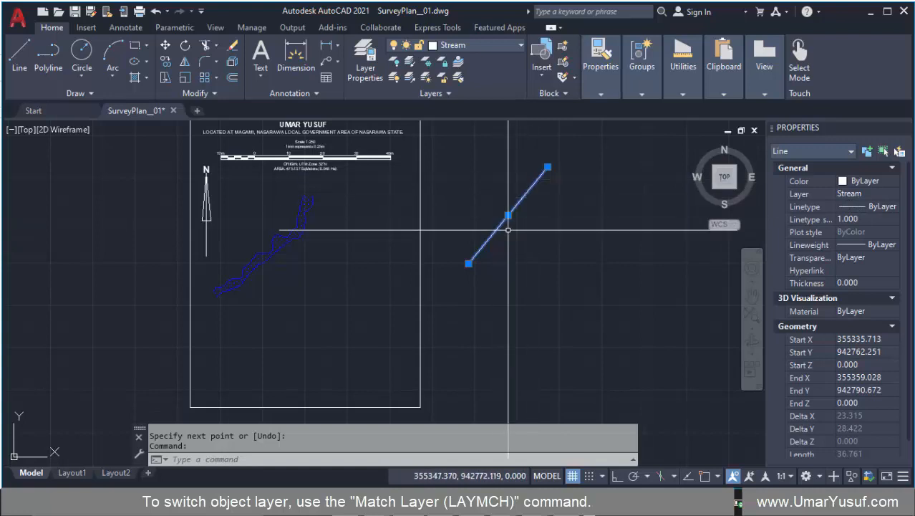
pyautogui.press('Escape')
pyautogui.press('Escape')
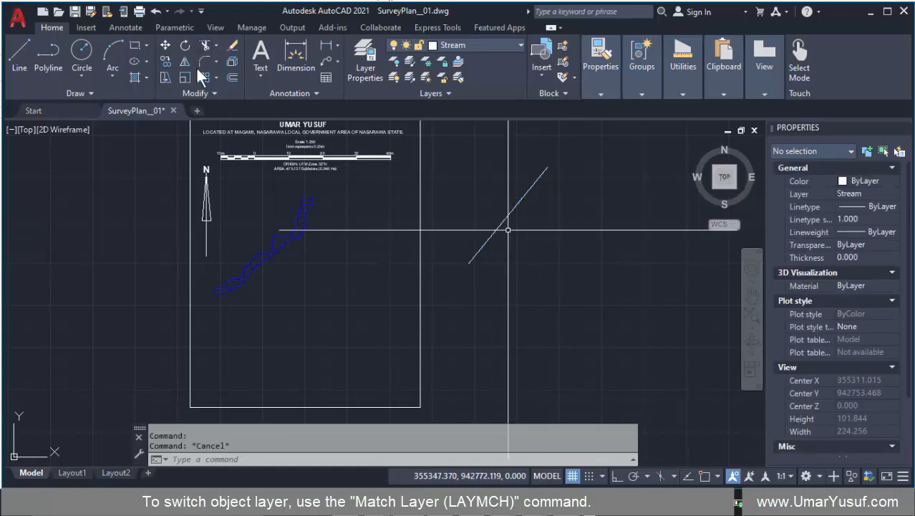
# Move all the blue stream linework onto the Stream layer with Match Layer, using the diagonal test line as the destination object
pyautogui.scroll(2, 303, 188)
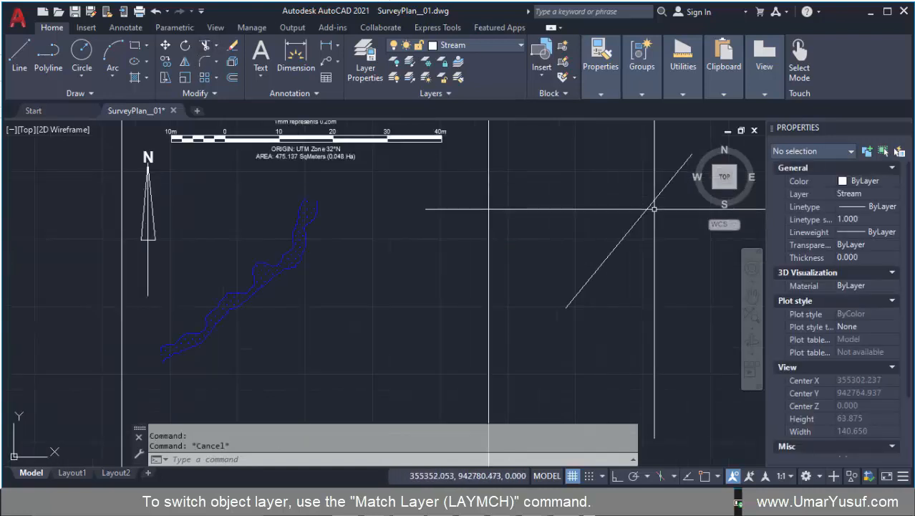
pyautogui.click(459, 75)
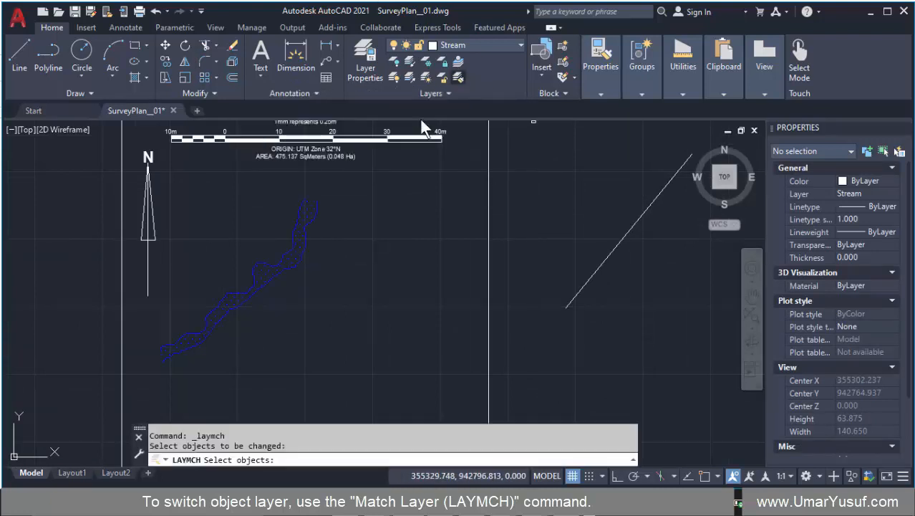
pyautogui.click(351, 191)
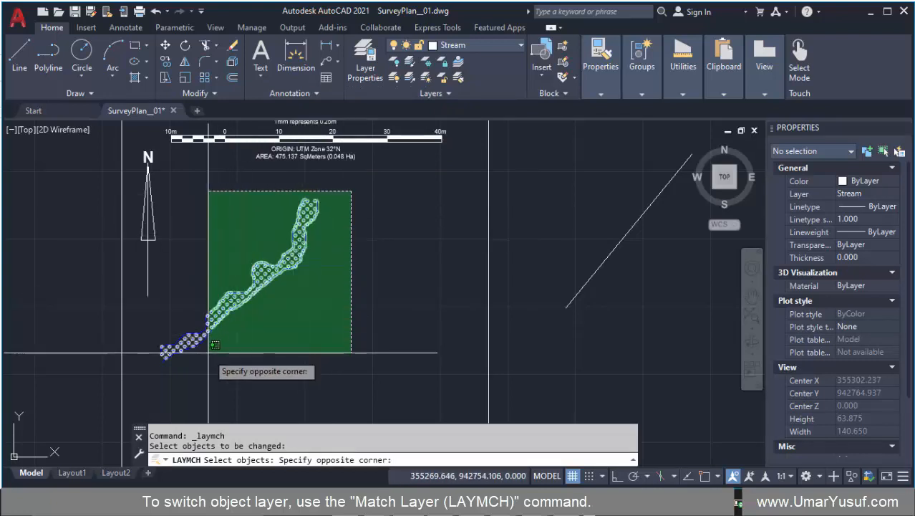
pyautogui.click(182, 370)
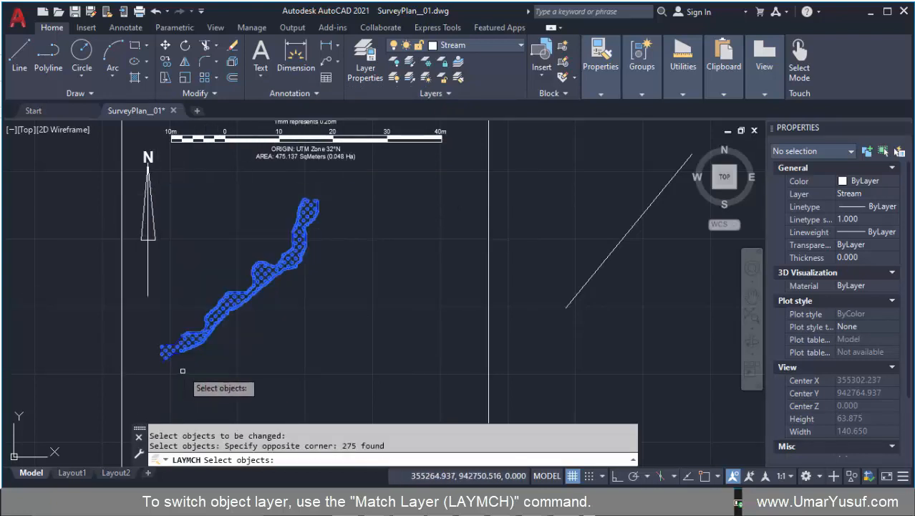
pyautogui.click(146, 318)
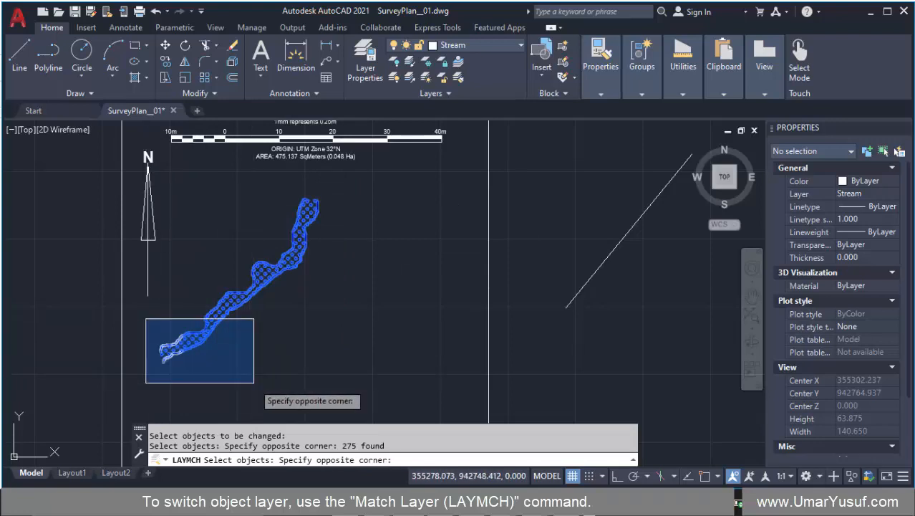
pyautogui.click(255, 385)
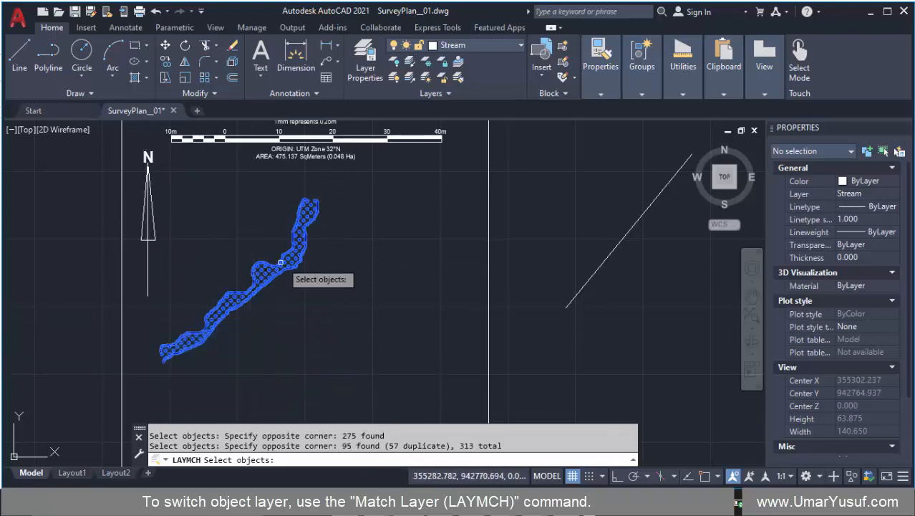
pyautogui.press('Return')
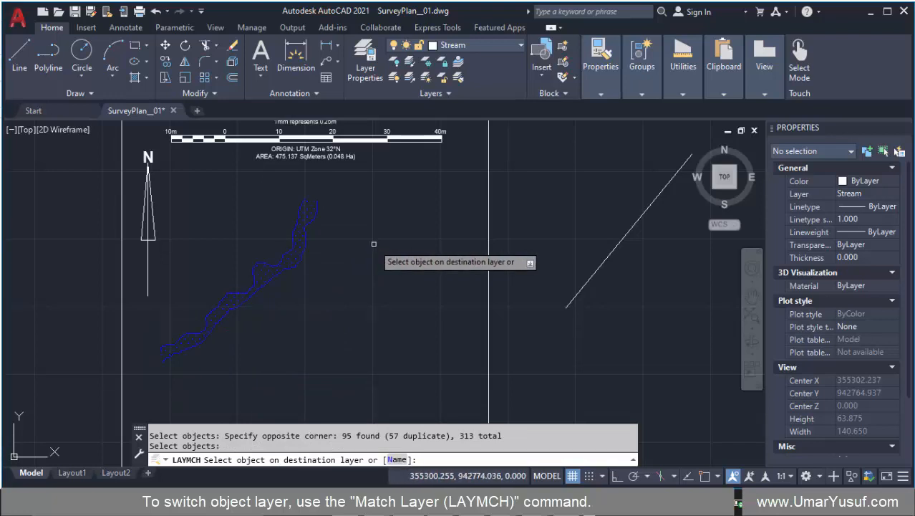
pyautogui.click(616, 247)
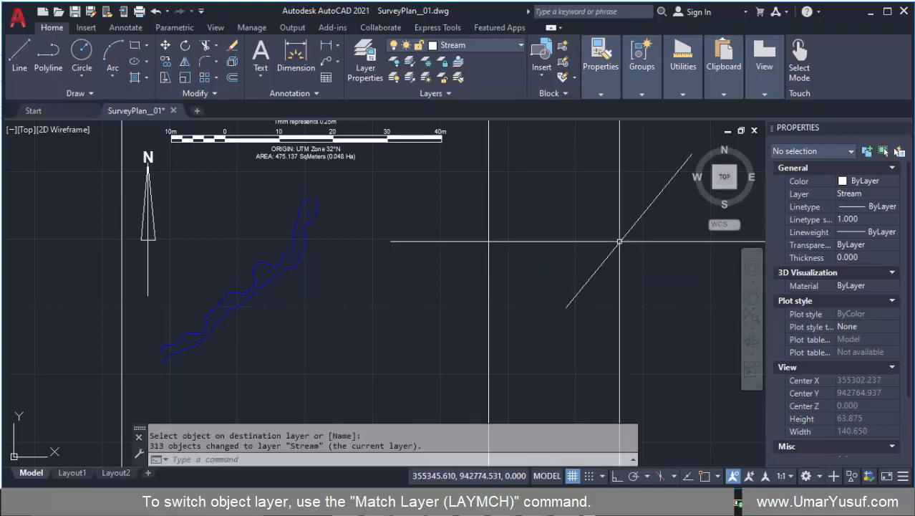
# Check the layer of a line at the stream's upper end and erase the diagonal test line east of the border
pyautogui.click(317, 206)
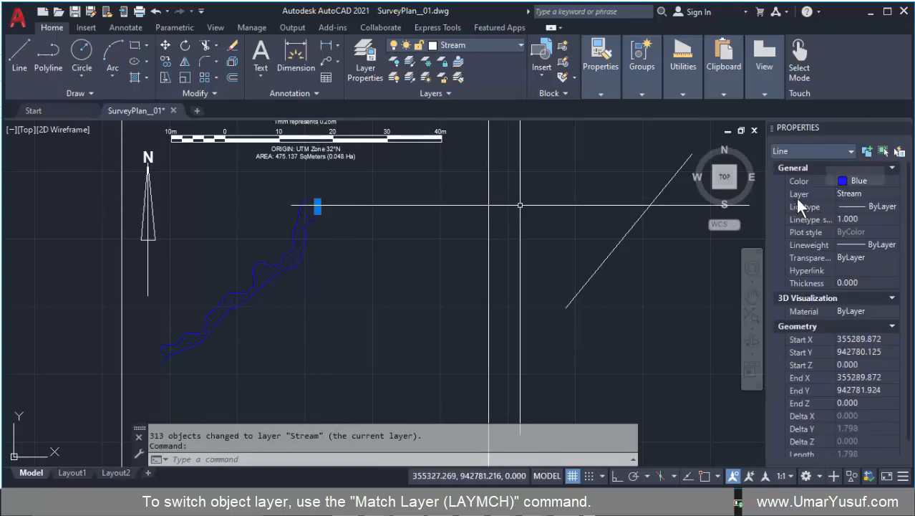
pyautogui.press('Escape')
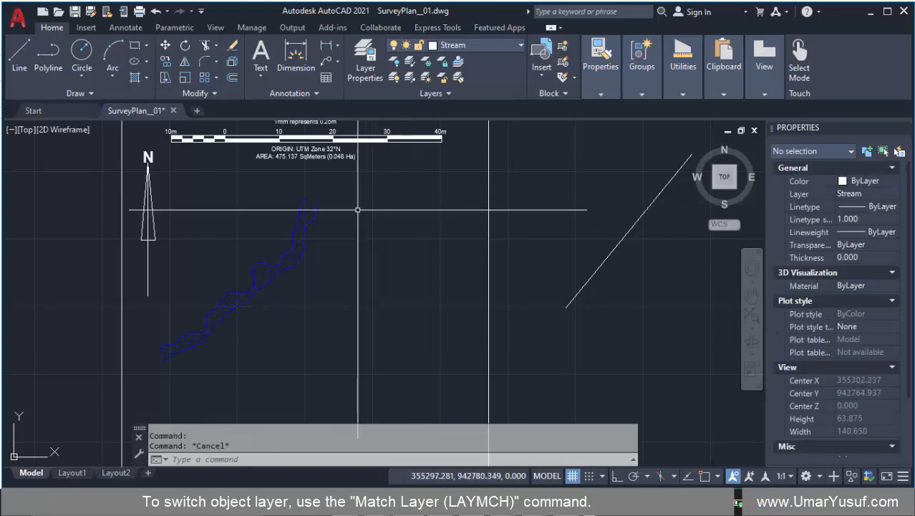
pyautogui.click(659, 219)
pyautogui.click(602, 219)
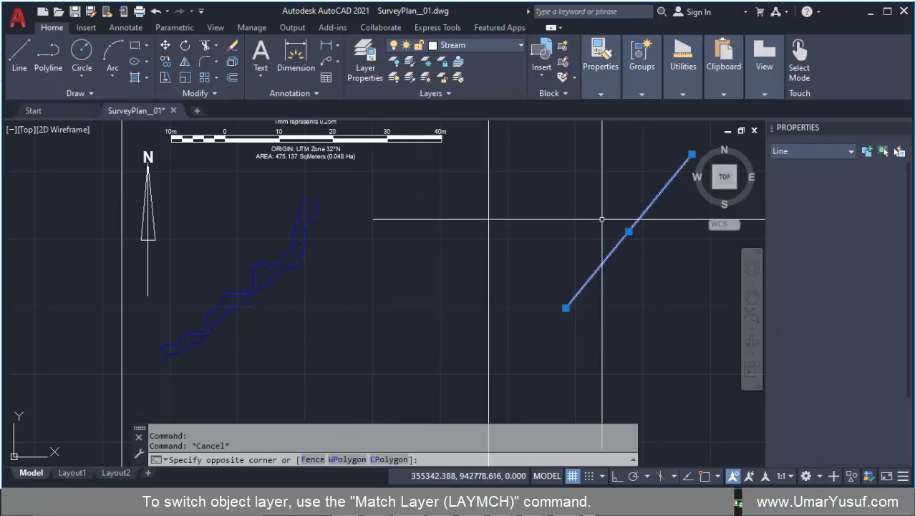
pyautogui.press('Delete')
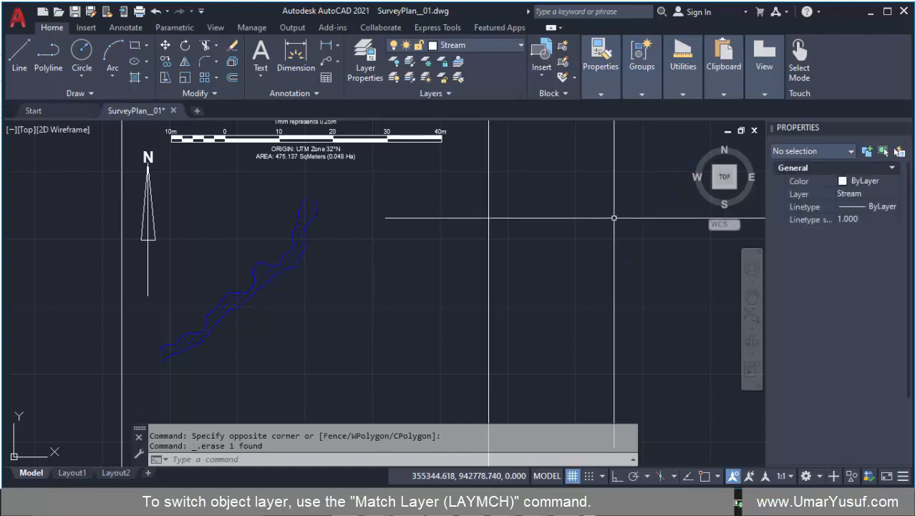
# Switch the Plan layer back on and make it the current layer
pyautogui.click(480, 45)
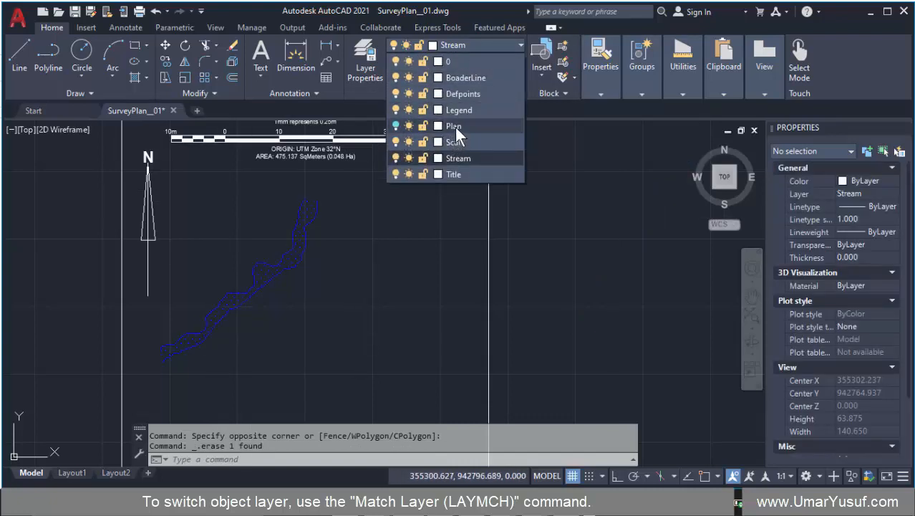
pyautogui.click(394, 126)
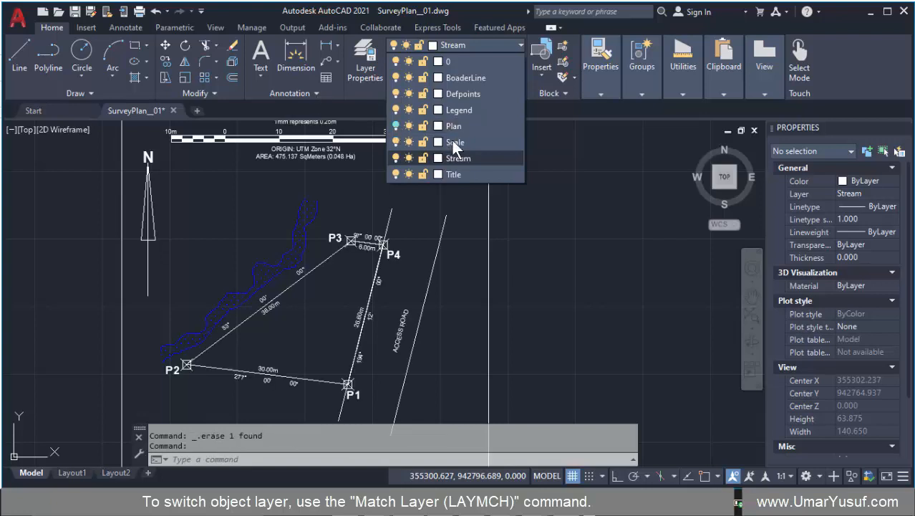
pyautogui.click(457, 127)
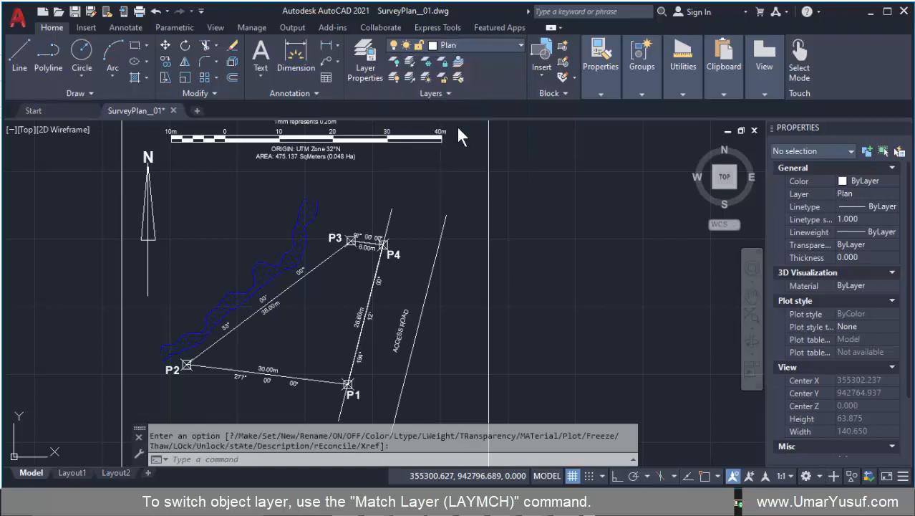
# Switch the Stream layer off and on again to check its objects, and make BoaderLine the current layer
pyautogui.click(485, 41)
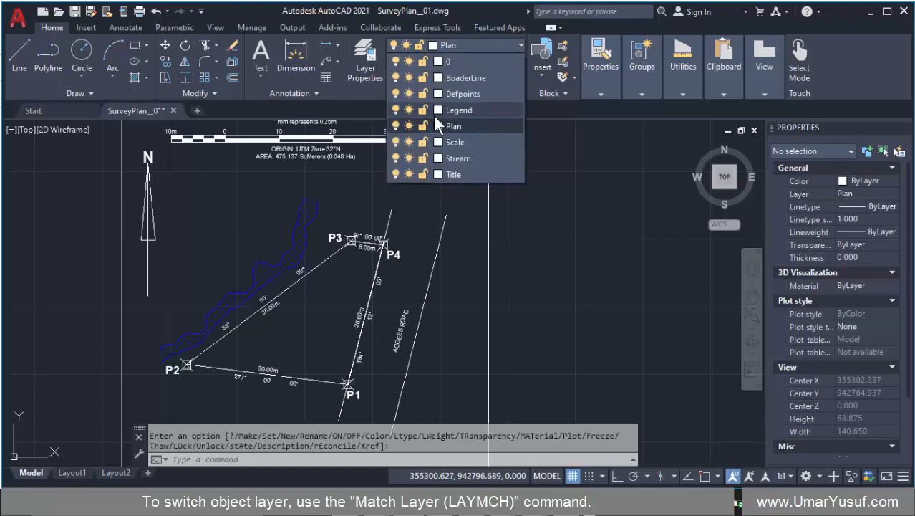
pyautogui.click(395, 155)
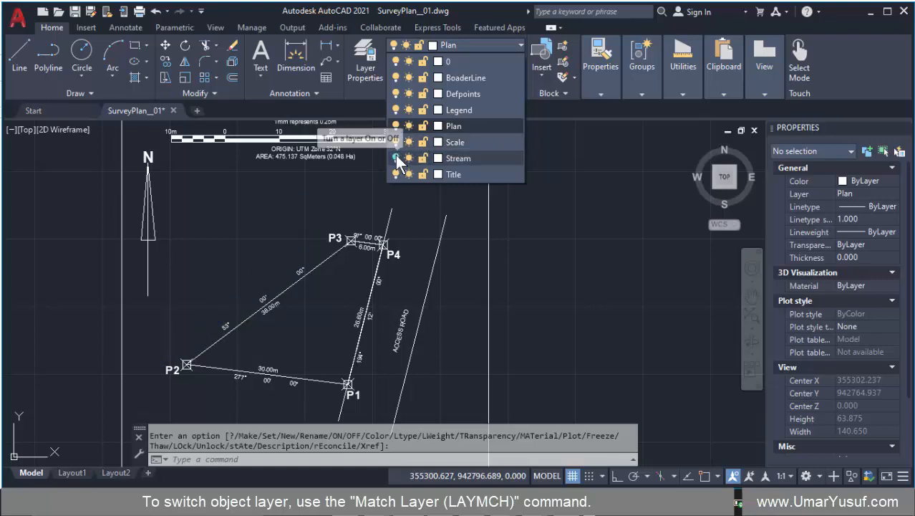
pyautogui.click(395, 157)
pyautogui.click(461, 78)
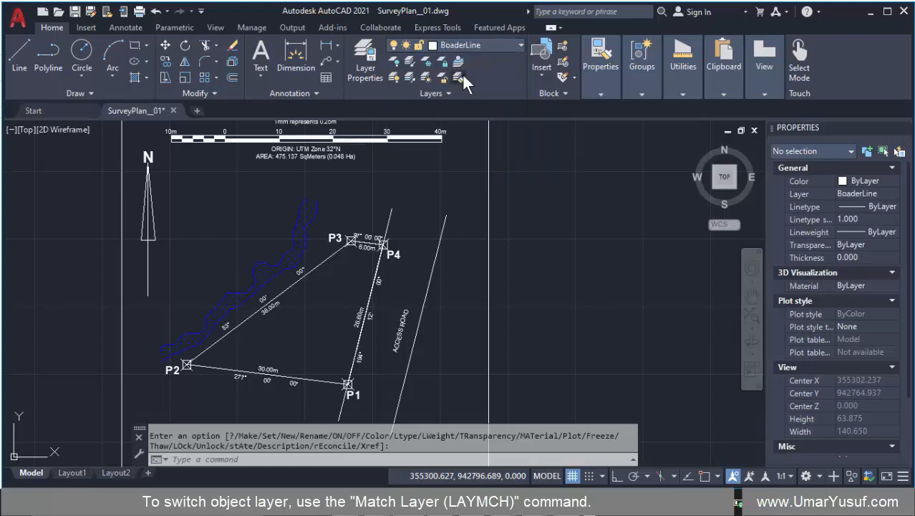
# Switch the Stream, Scale, Title and Plan layers off and back on in turn to check which objects each one holds
pyautogui.click(482, 44)
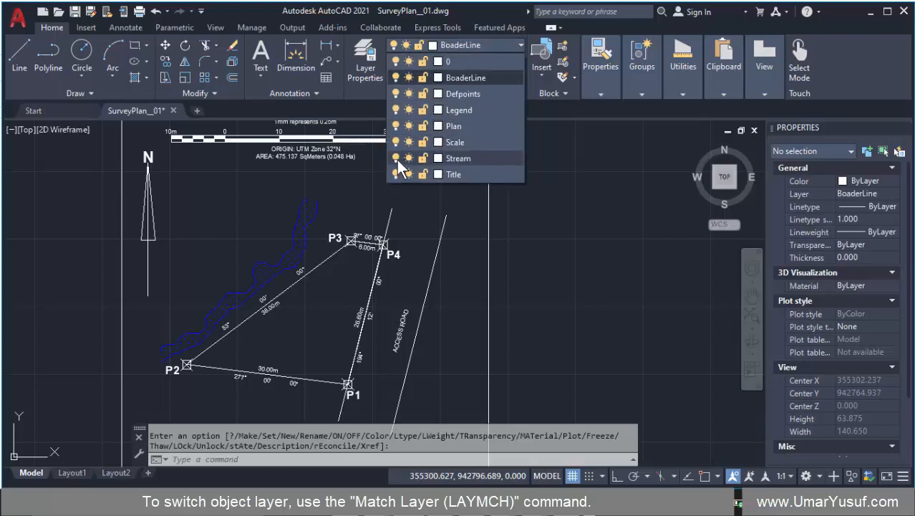
pyautogui.click(396, 159)
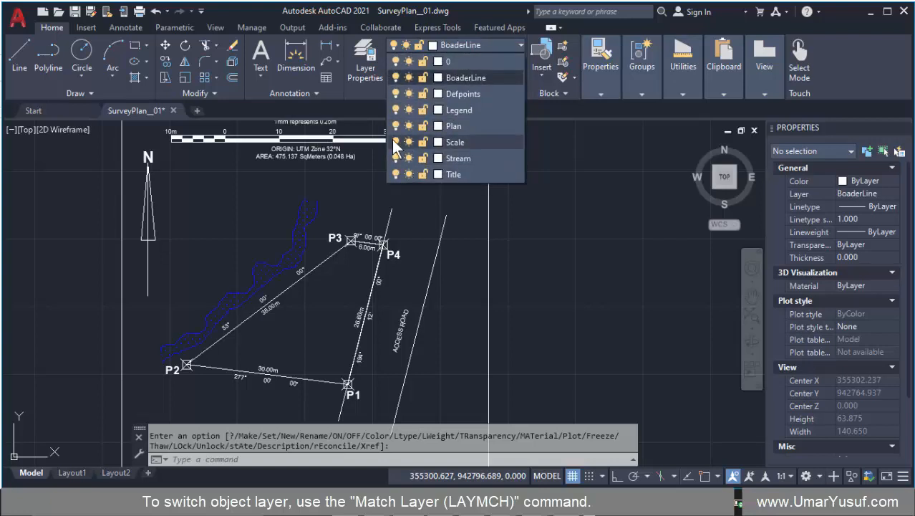
pyautogui.click(396, 143)
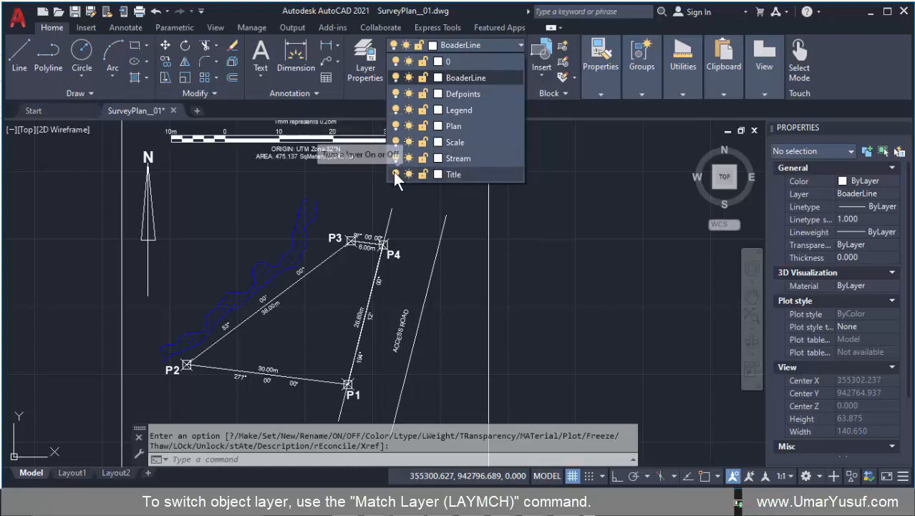
pyautogui.scroll(-2, 349, 233)
pyautogui.scroll(4, 369, 165)
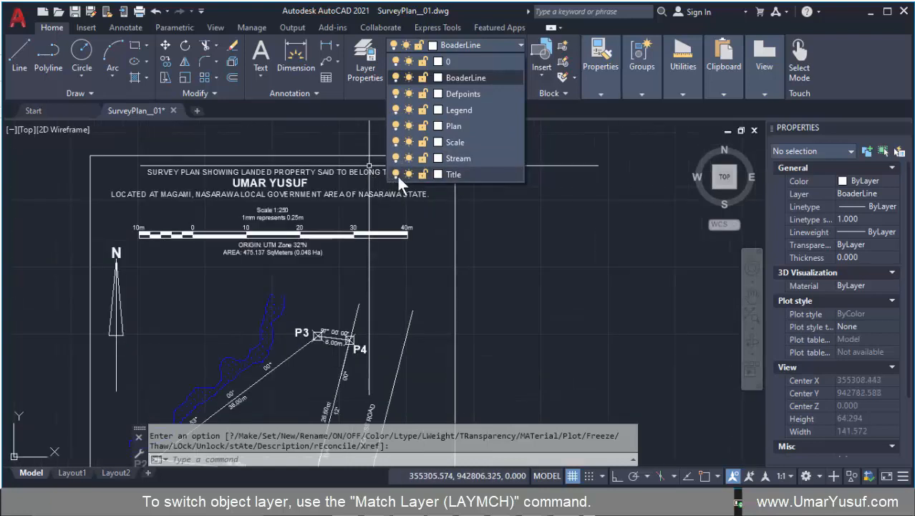
pyautogui.click(397, 172)
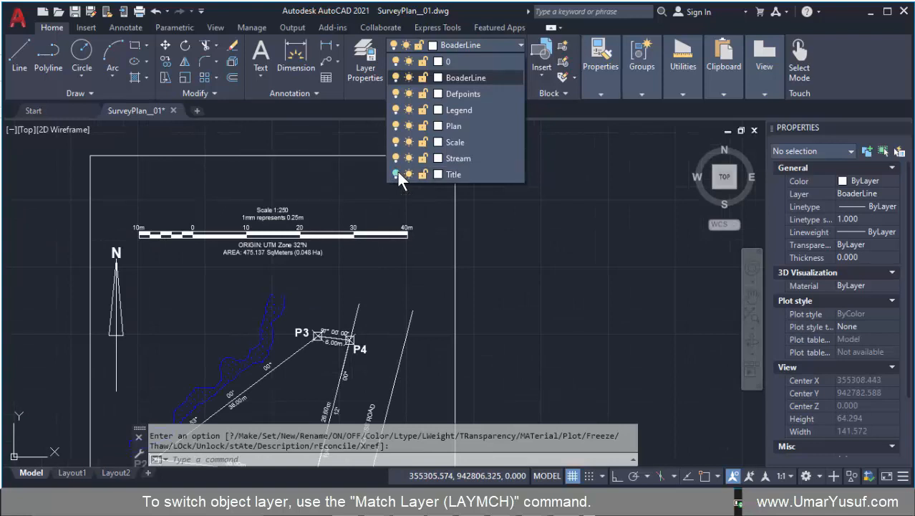
pyautogui.click(398, 172)
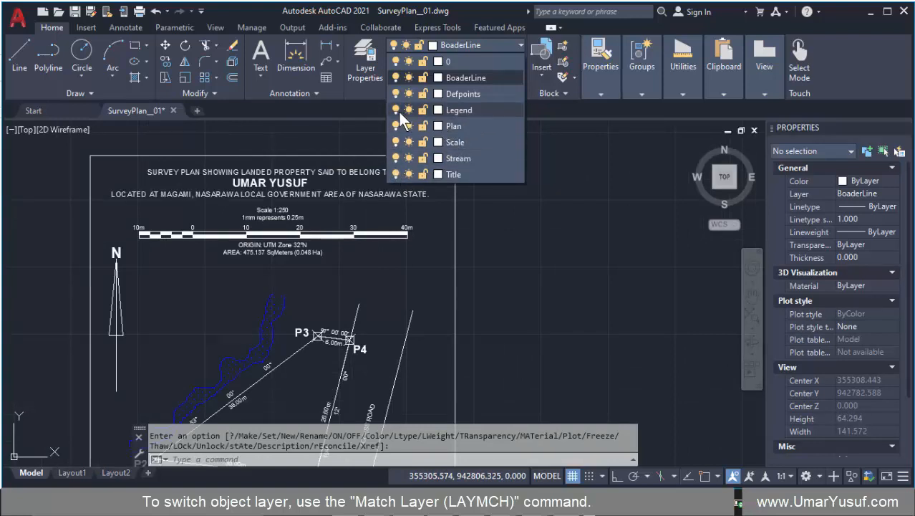
pyautogui.click(395, 159)
pyautogui.click(395, 158)
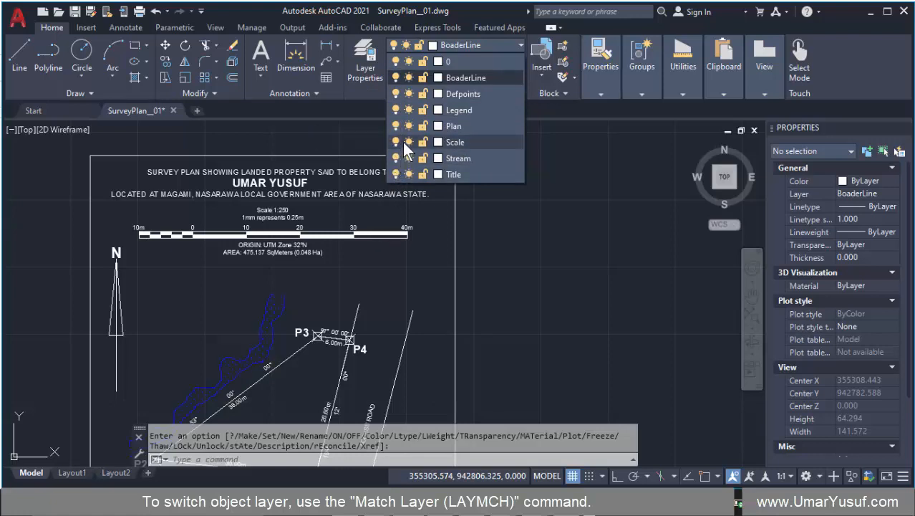
pyautogui.click(396, 126)
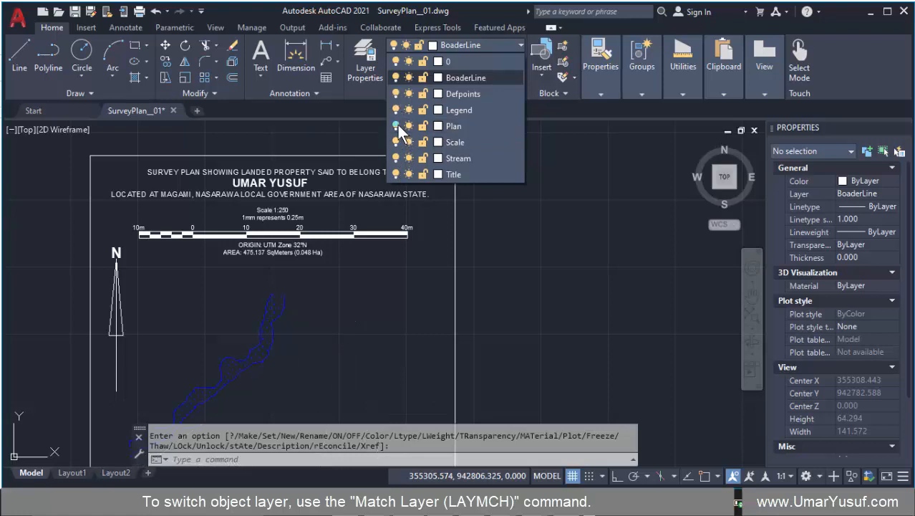
pyautogui.click(396, 126)
pyautogui.scroll(-4, 429, 270)
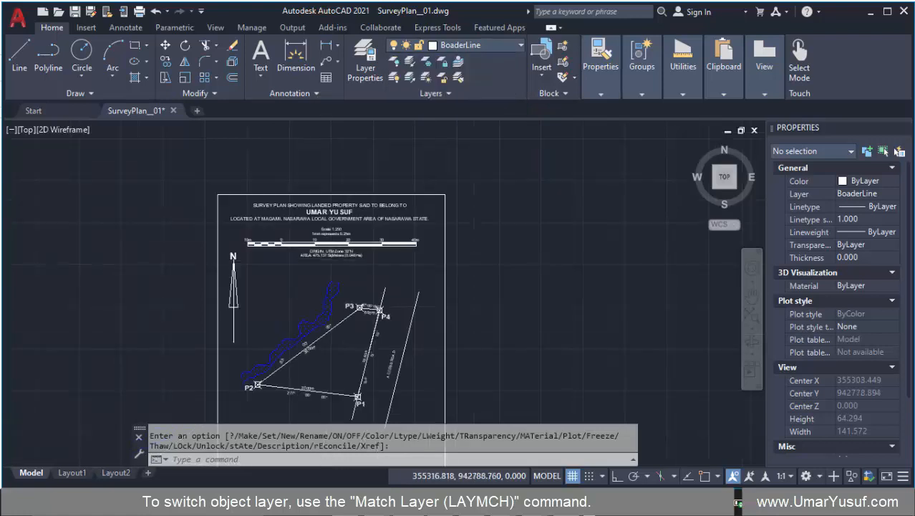
pyautogui.scroll(4, 427, 251)
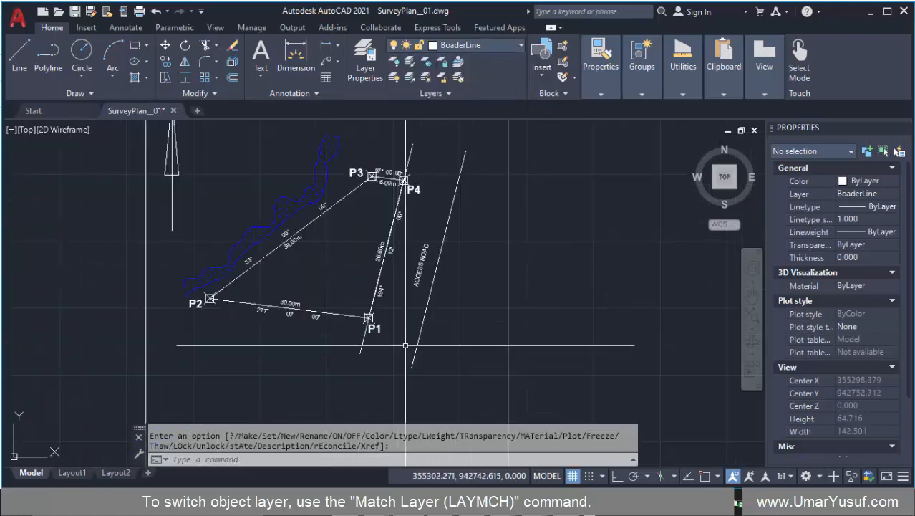
pyautogui.scroll(2, 390, 327)
pyautogui.scroll(-3, 383, 332)
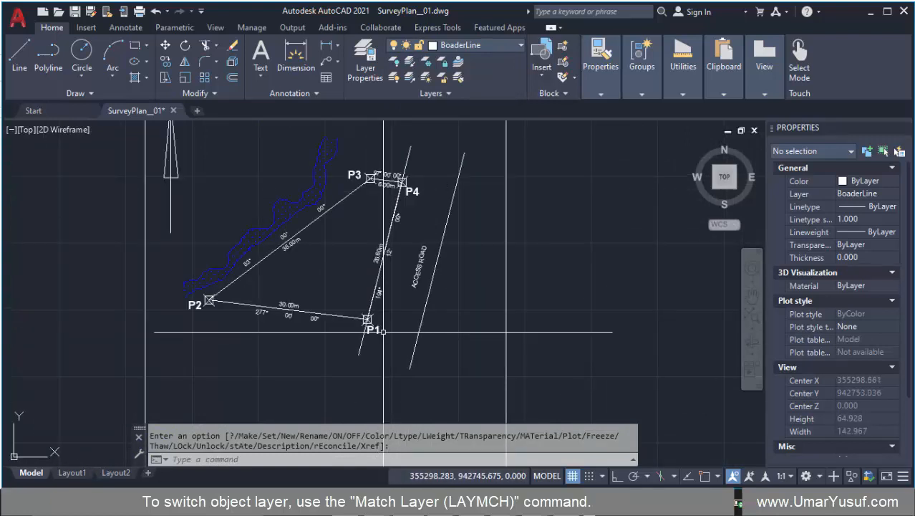
pyautogui.scroll(4, 412, 236)
pyautogui.scroll(-6, 412, 235)
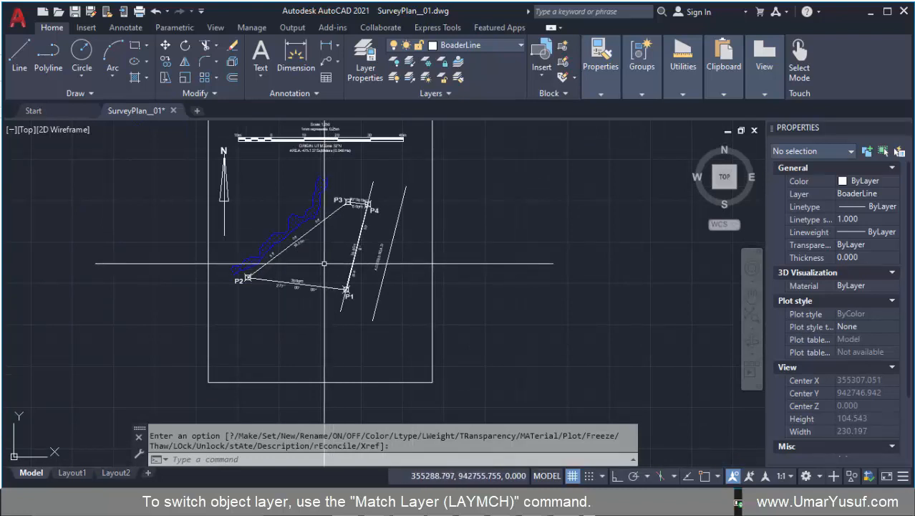
pyautogui.scroll(2, 321, 263)
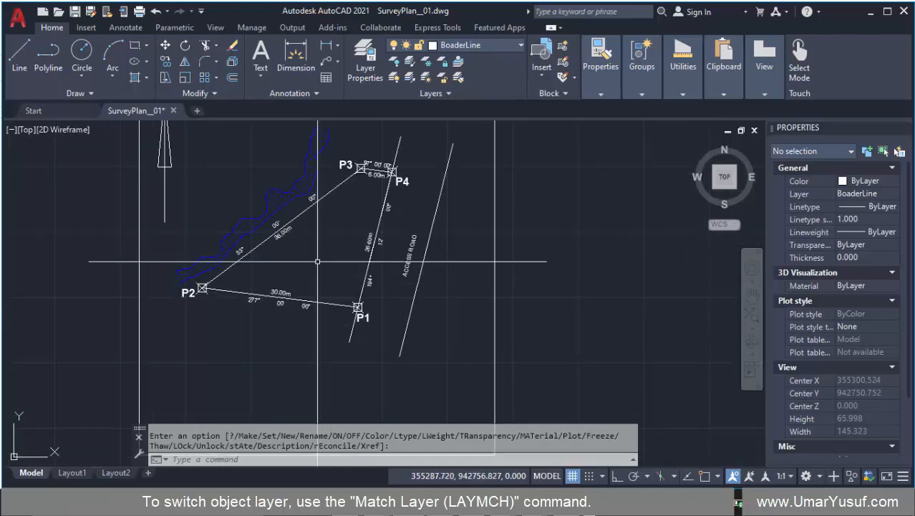
# Make Legend the current layer and bring the empty area below the parcel inside the border into view
pyautogui.click(489, 49)
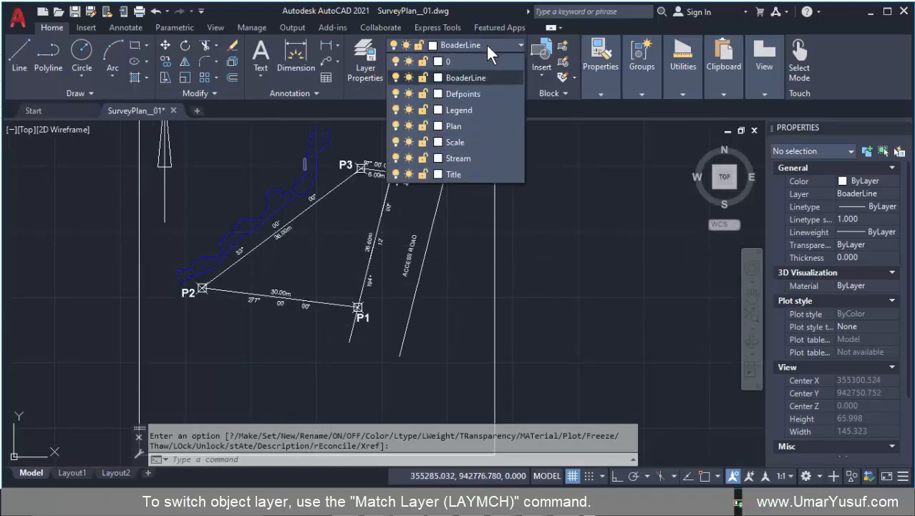
pyautogui.click(475, 108)
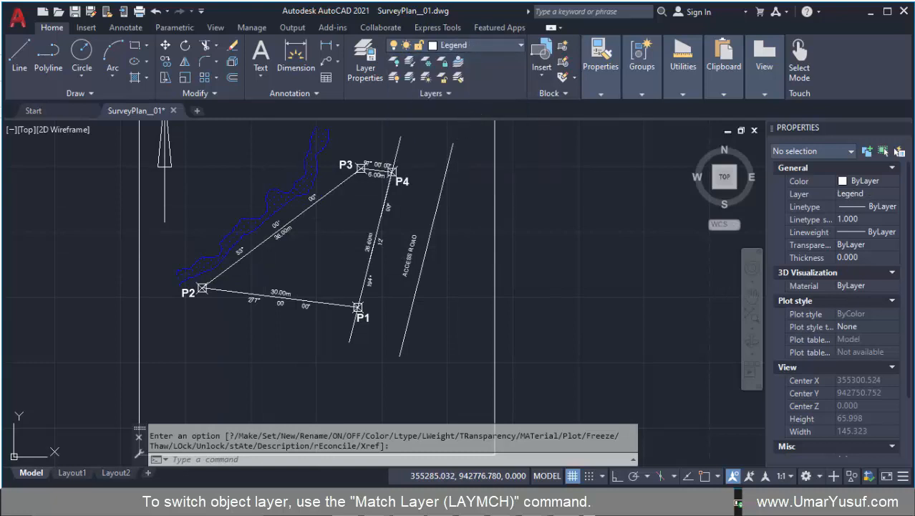
pyautogui.scroll(-3, 263, 219)
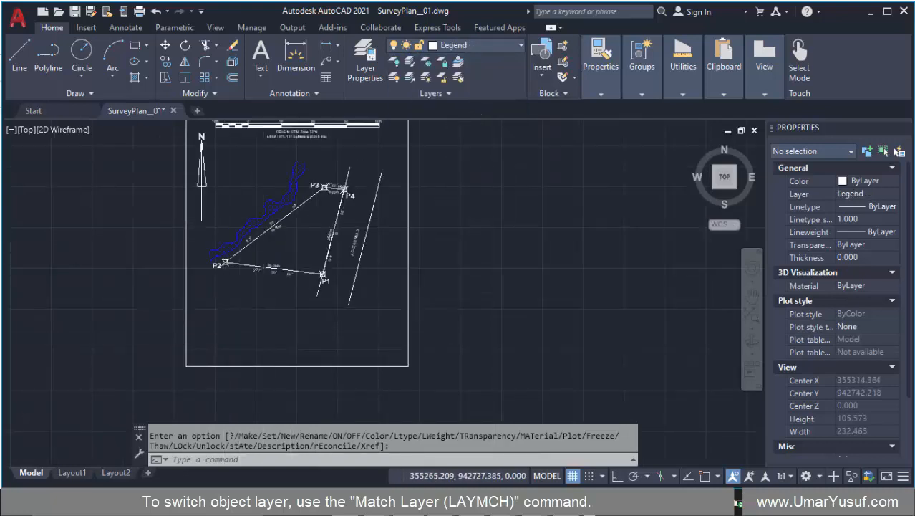
pyautogui.scroll(2, 224, 341)
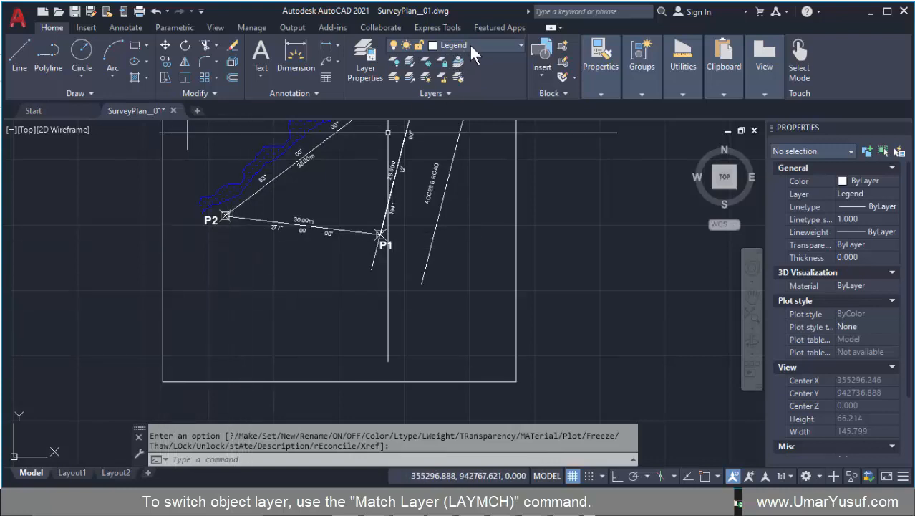
# Draw the legend box as a rectangle about 16.2 by 11.5 units in the border's lower-left corner, below P2
pyautogui.click(20, 65)
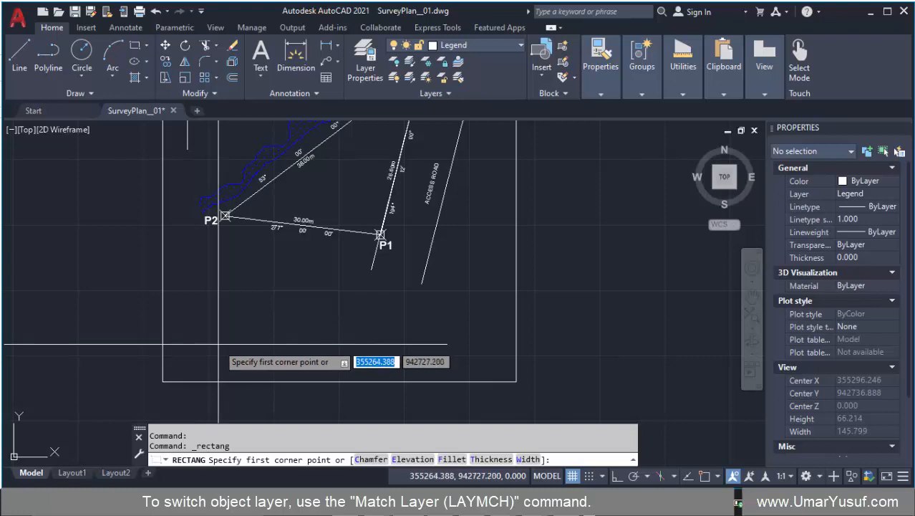
pyautogui.press('Escape')
pyautogui.write('re')
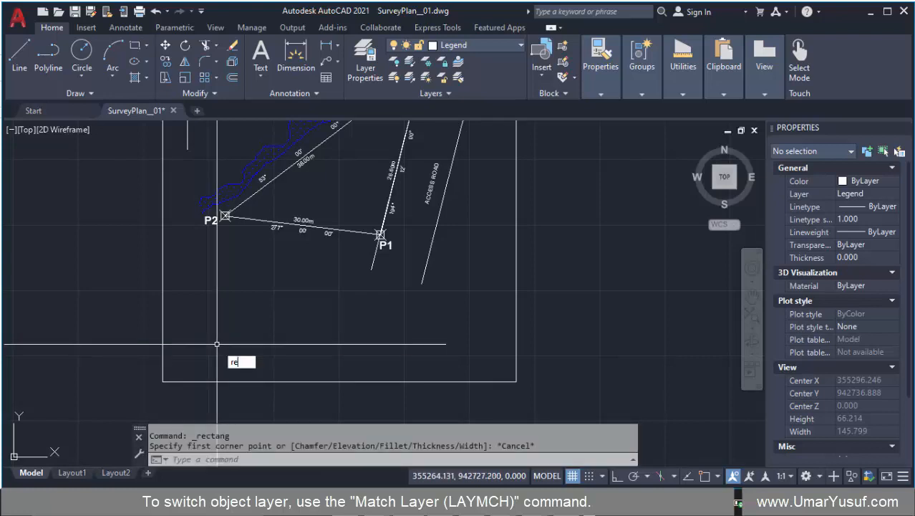
pyautogui.write('c')
pyautogui.press('Return')
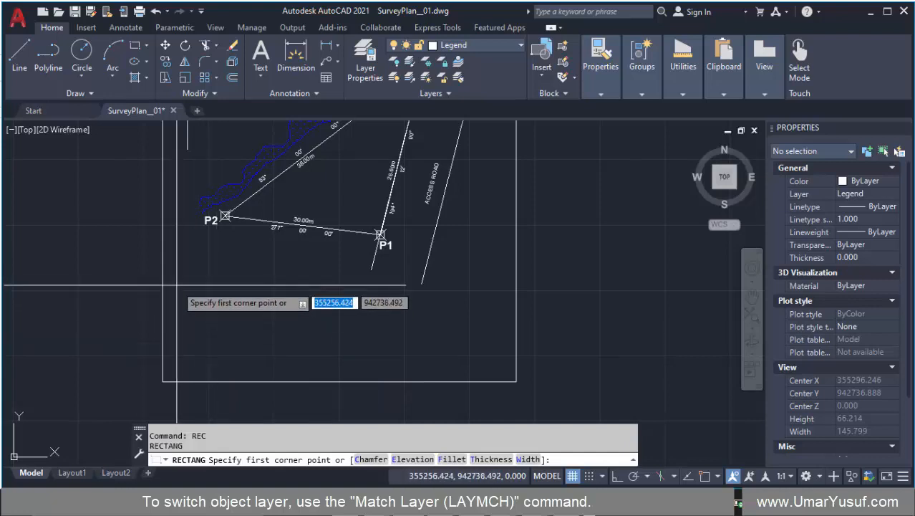
pyautogui.click(172, 310)
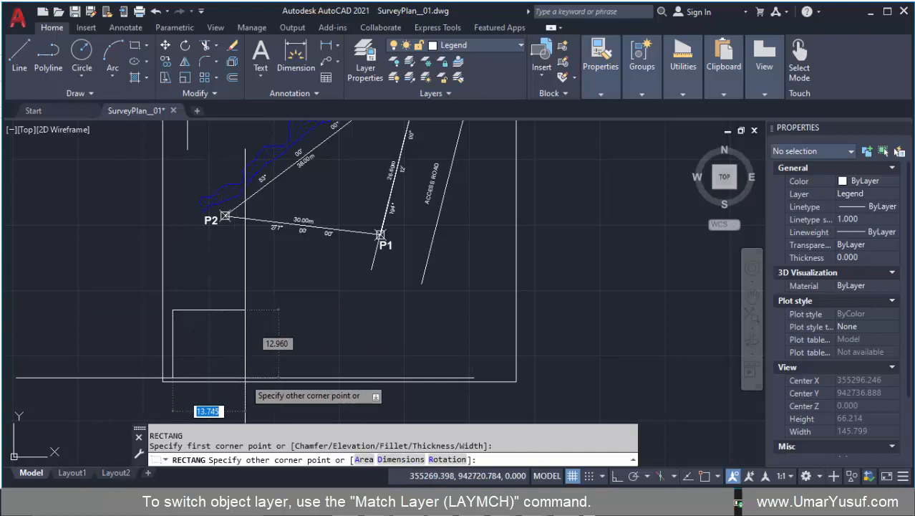
pyautogui.click(257, 370)
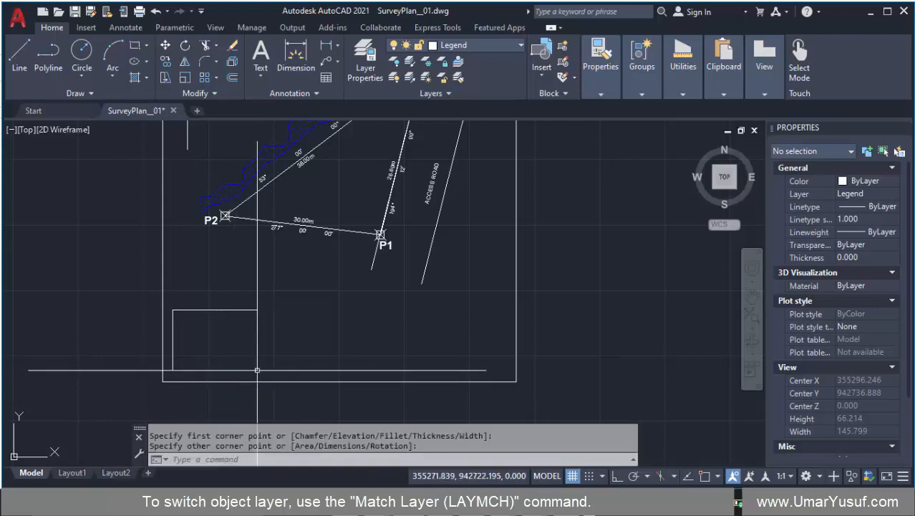
pyautogui.scroll(3, 222, 368)
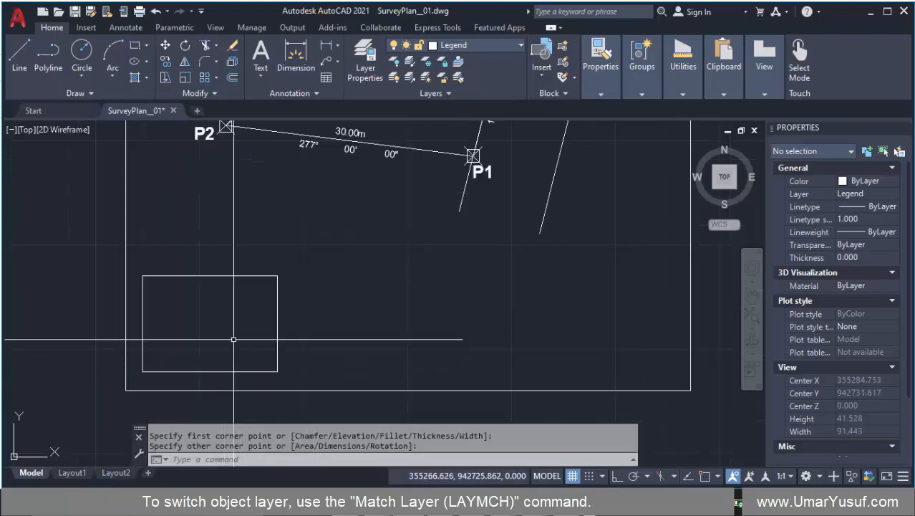
pyautogui.scroll(2, 159, 347)
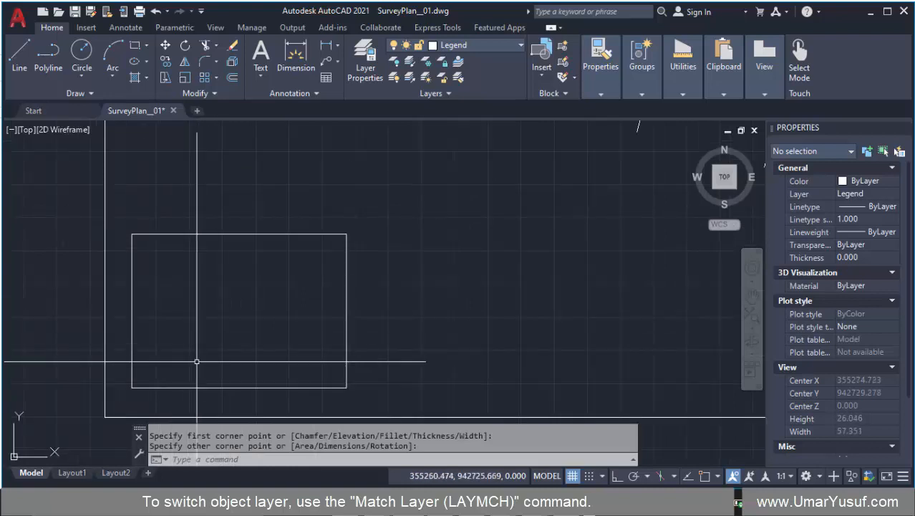
# With Ortho on only for this line, draw a vertical divider about one third across the legend box, overshooting both horizontal edges
pyautogui.click(18, 56)
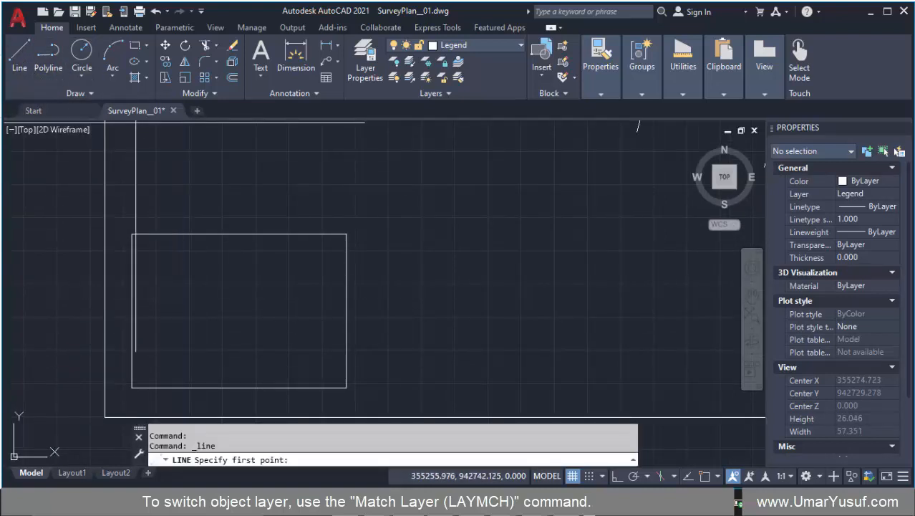
pyautogui.click(204, 230)
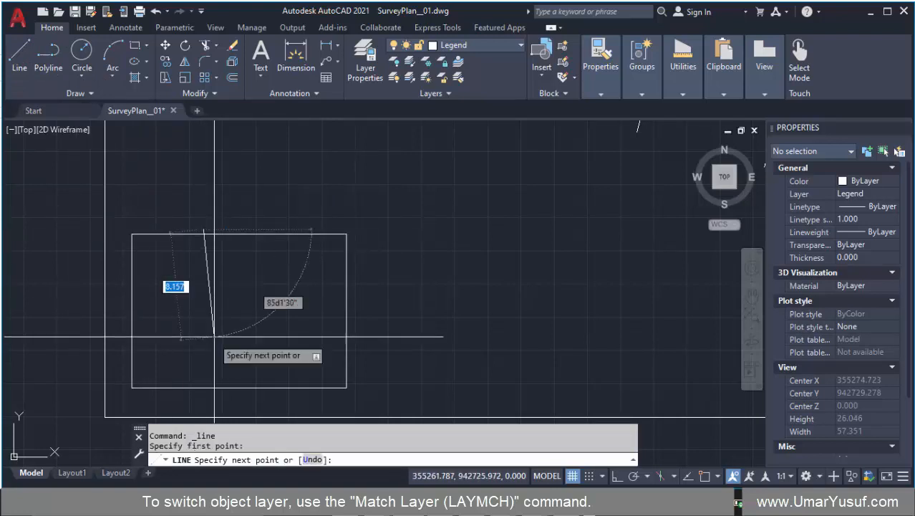
pyautogui.click(617, 476)
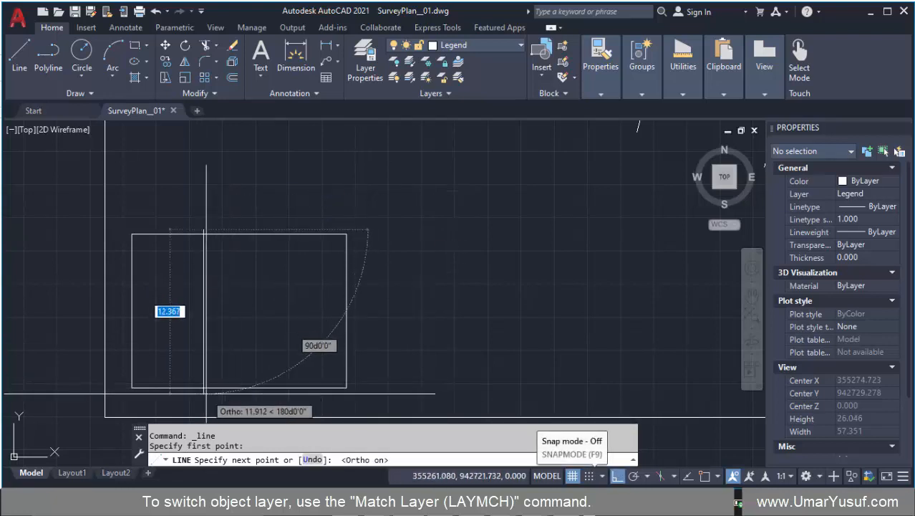
pyautogui.click(195, 396)
pyautogui.rightClick(195, 241)
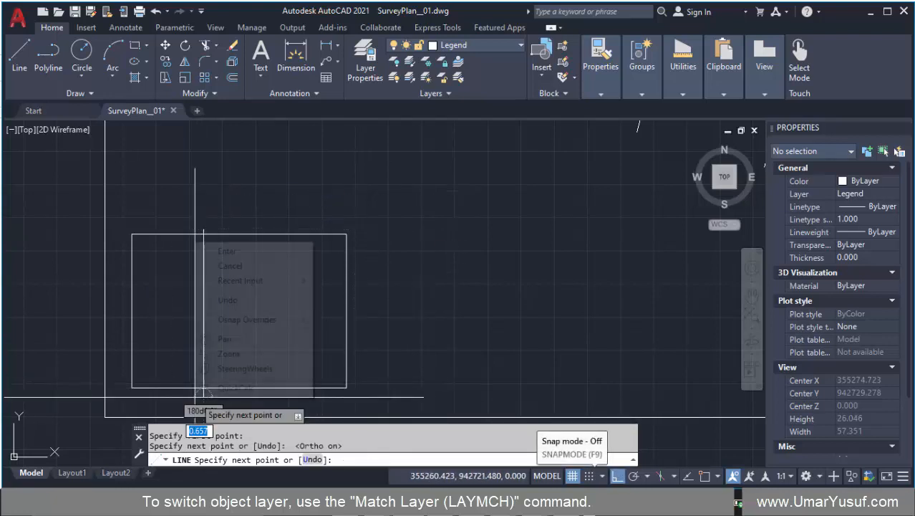
pyautogui.click(227, 251)
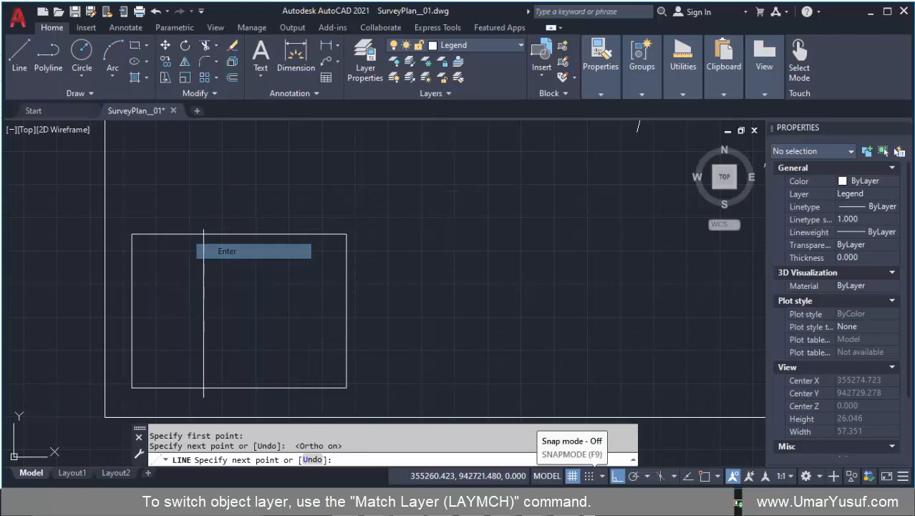
pyautogui.click(617, 476)
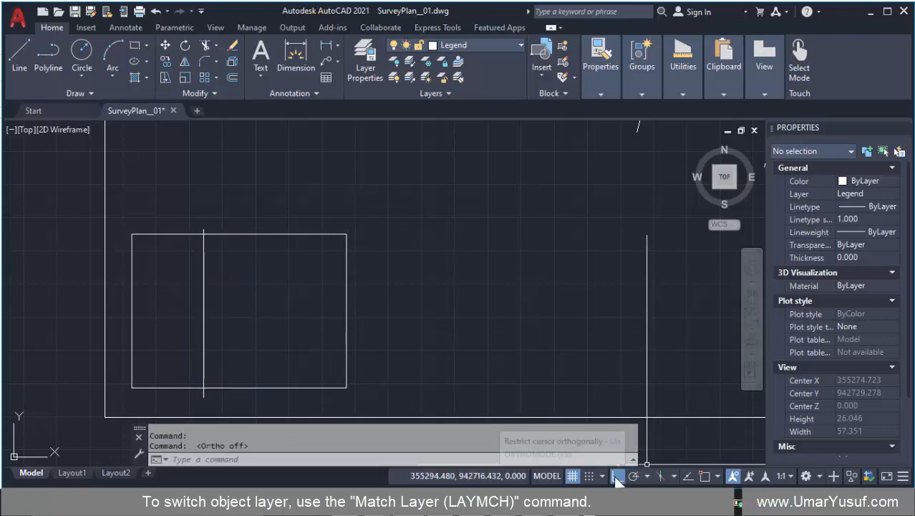
# Trim the vertical divider's overshooting ends flush with the legend box's upper and lower edges
pyautogui.scroll(5, 204, 233)
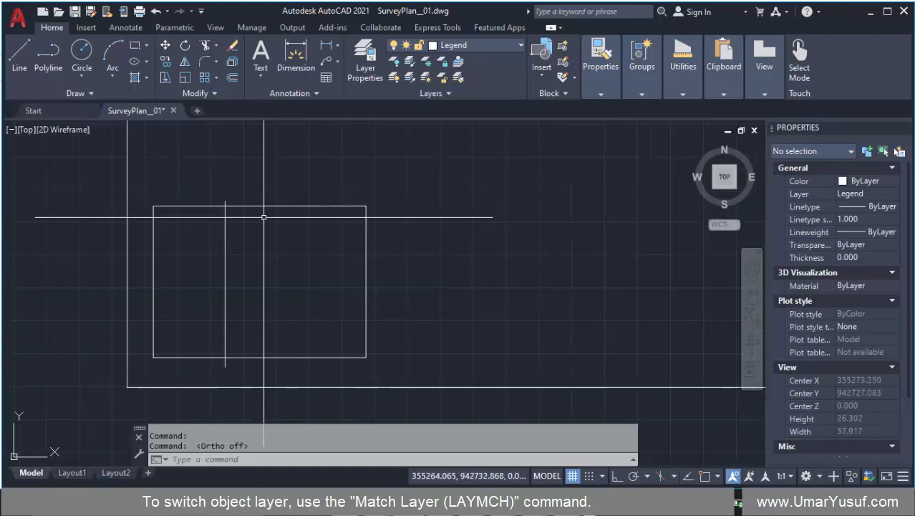
pyautogui.click(204, 46)
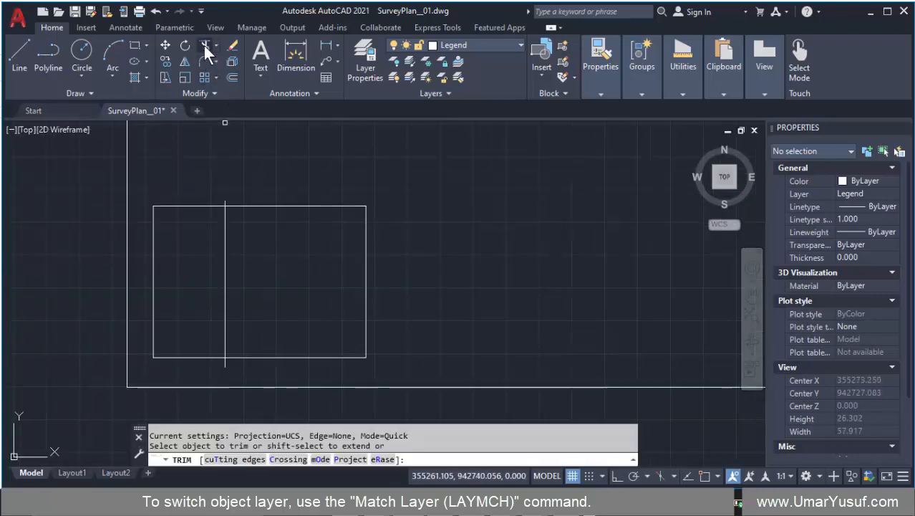
pyautogui.scroll(8, 230, 214)
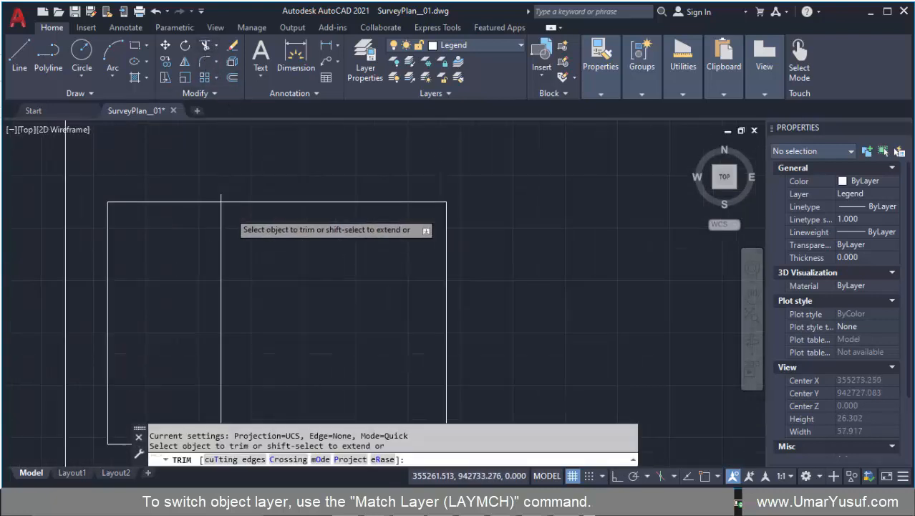
pyautogui.click(216, 186)
pyautogui.scroll(-8, 216, 187)
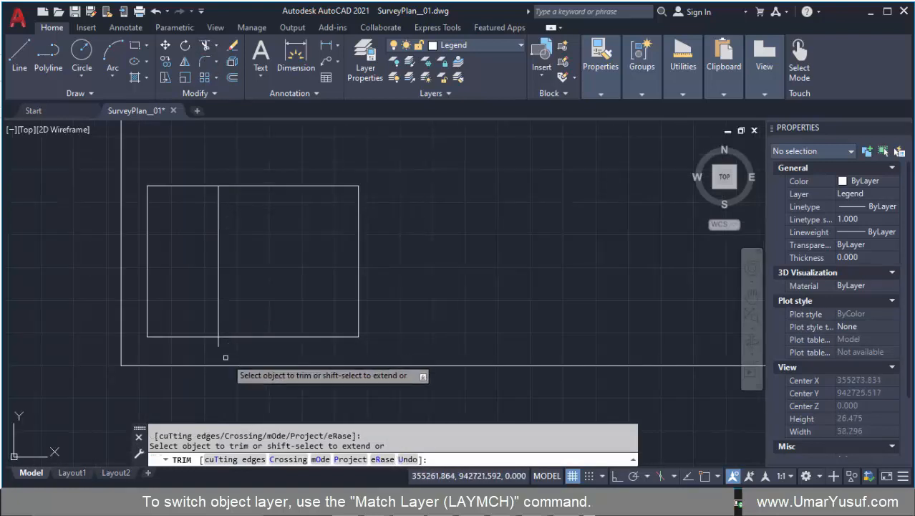
pyautogui.click(218, 311)
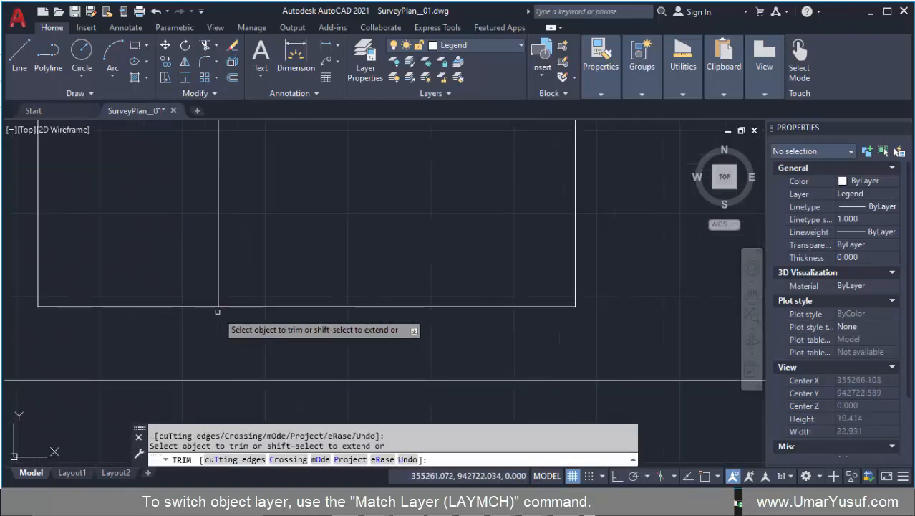
pyautogui.scroll(-4, 218, 310)
pyautogui.rightClick(250, 223)
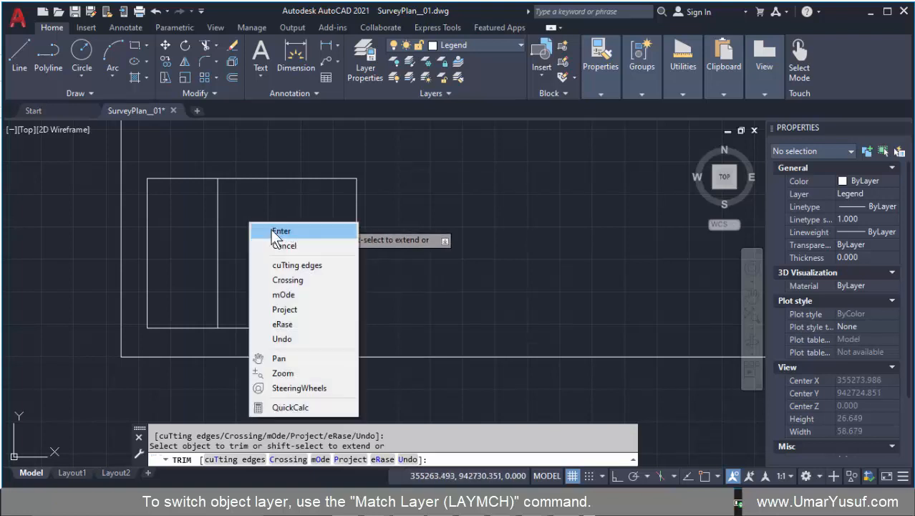
pyautogui.click(274, 232)
pyautogui.scroll(-2, 265, 266)
pyautogui.scroll(2, 231, 203)
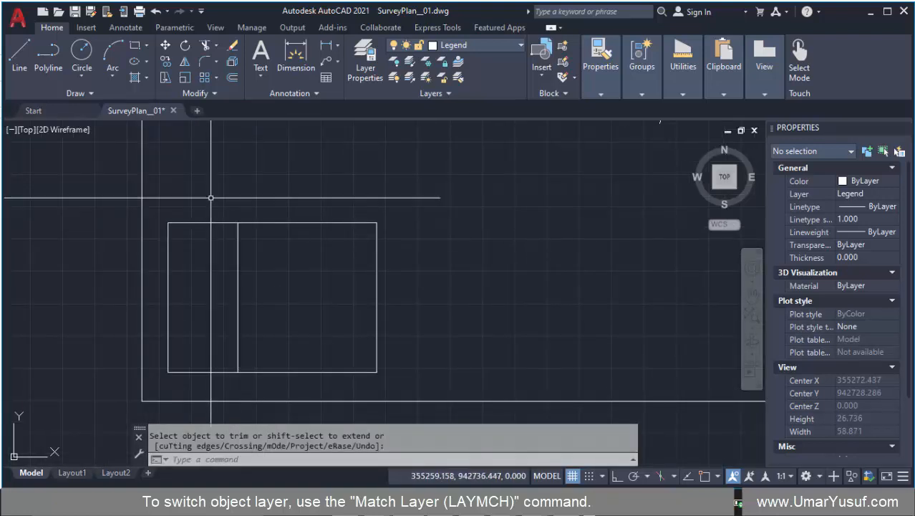
# Add the multiline text "LEGEND" above the legend box
pyautogui.click(262, 51)
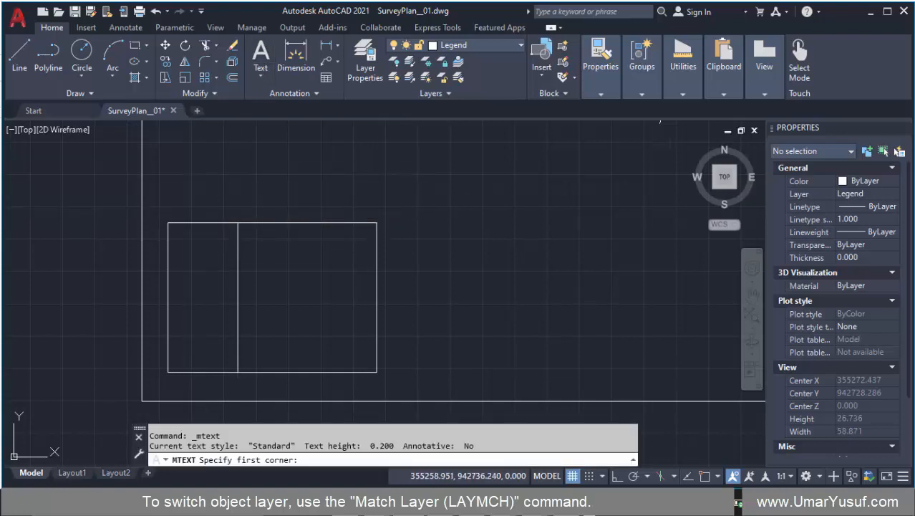
pyautogui.click(212, 192)
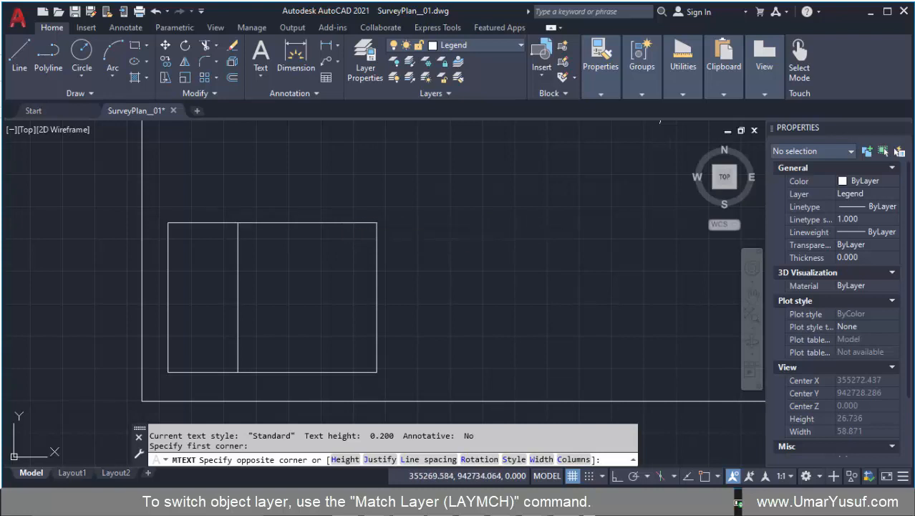
pyautogui.click(624, 205)
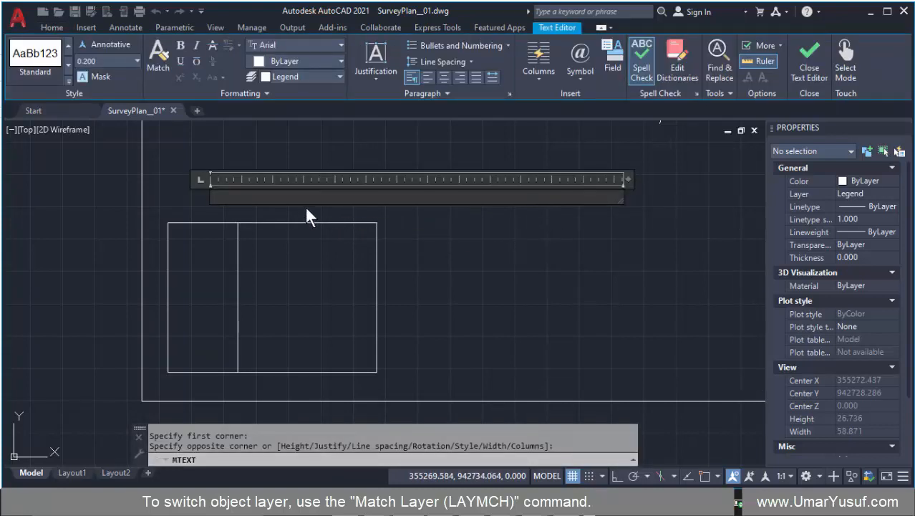
pyautogui.write('LEGEND')
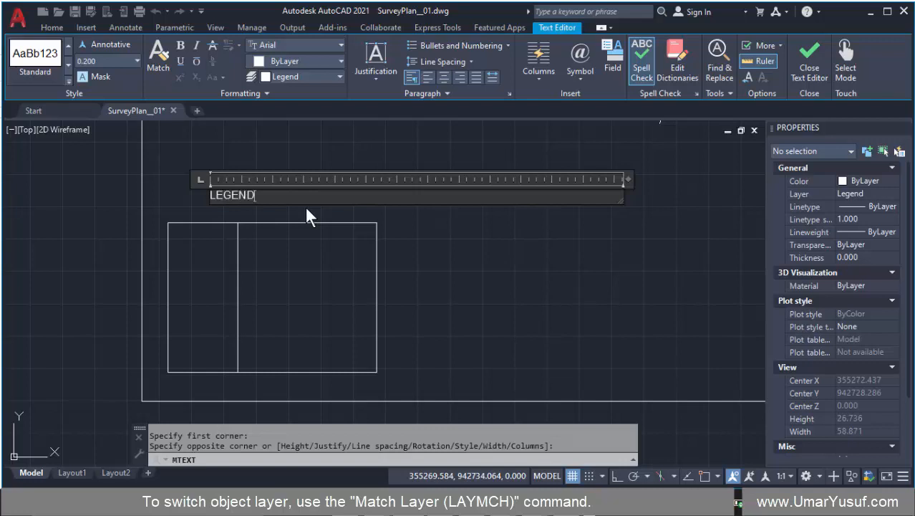
pyautogui.click(275, 234)
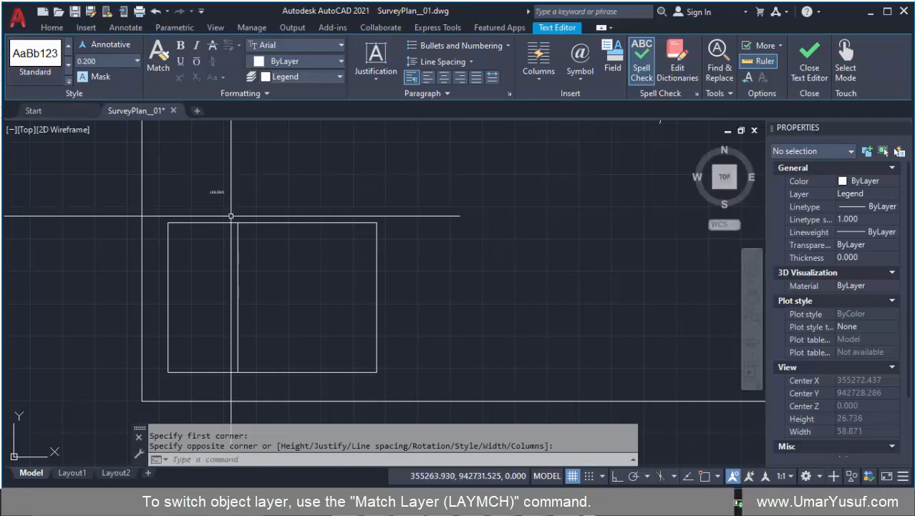
# Set the LEGEND heading's text height to 1
pyautogui.click(218, 193)
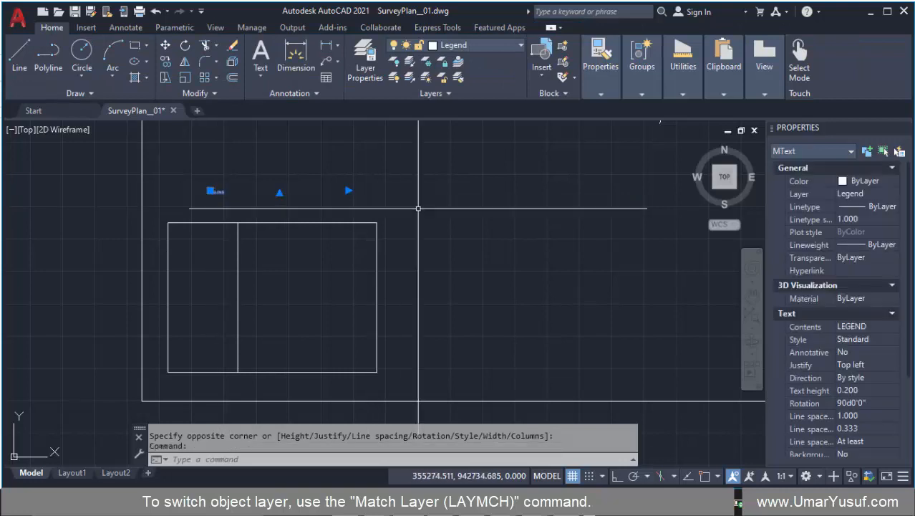
pyautogui.scroll(-2, 838, 375)
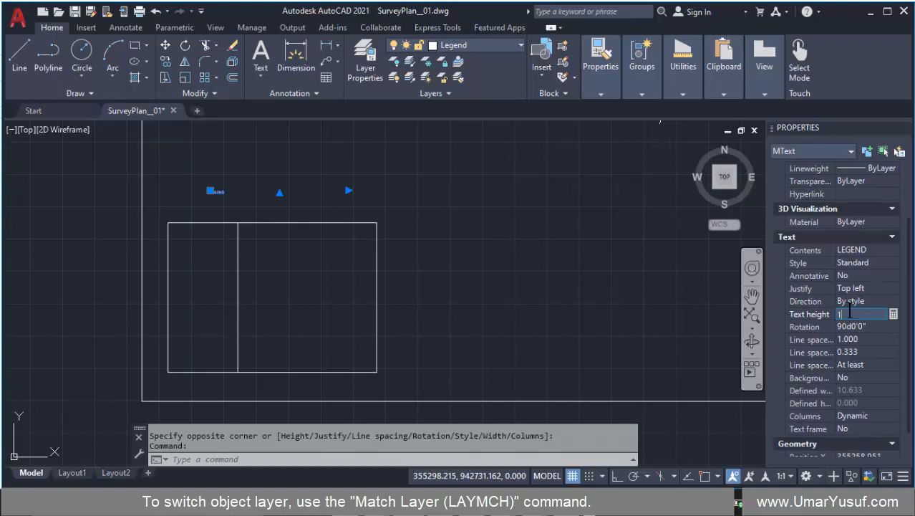
pyautogui.press('Tab')
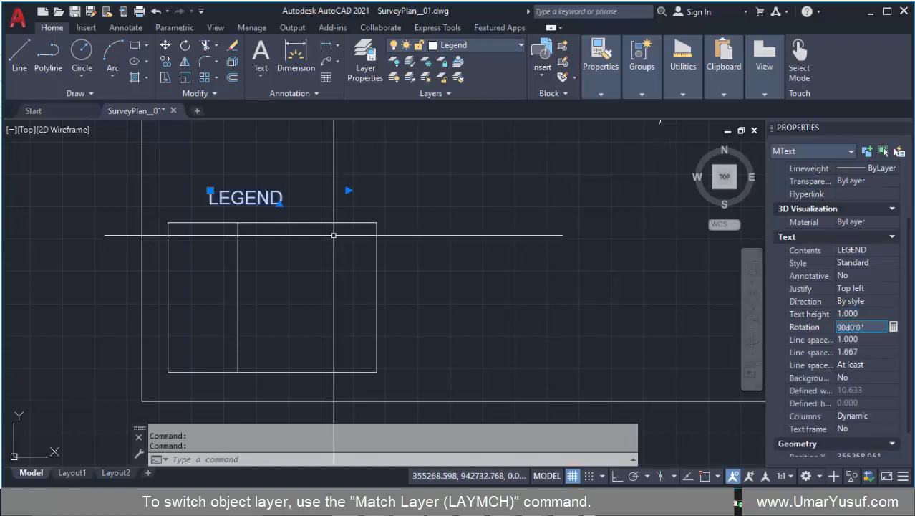
# Move the LEGEND heading closer to the legend box's upper edge and nearer its horizontal centre
pyautogui.press('Escape')
pyautogui.write('M')
pyautogui.press('Return')
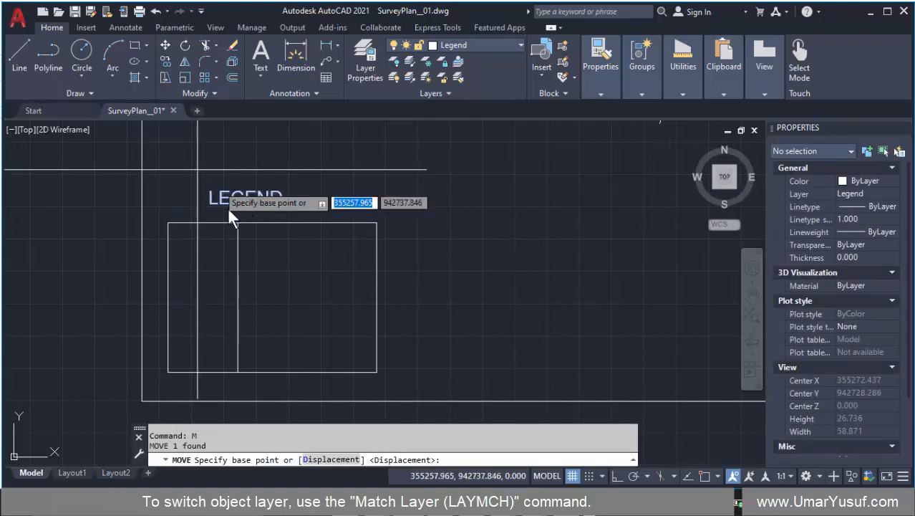
pyautogui.click(249, 200)
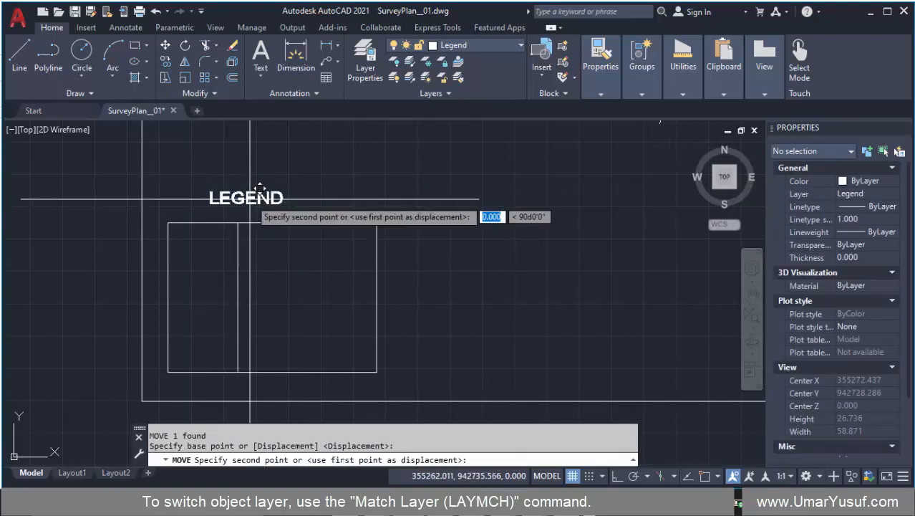
pyautogui.click(278, 222)
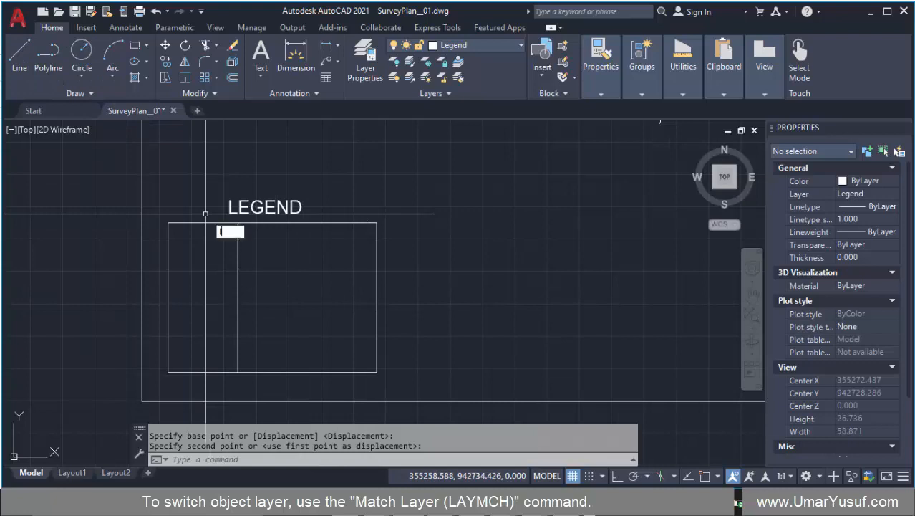
# With Ortho on, draw a horizontal row line about 21 units long across the upper third of the legend box, overshooting both sides
pyautogui.press('Return')
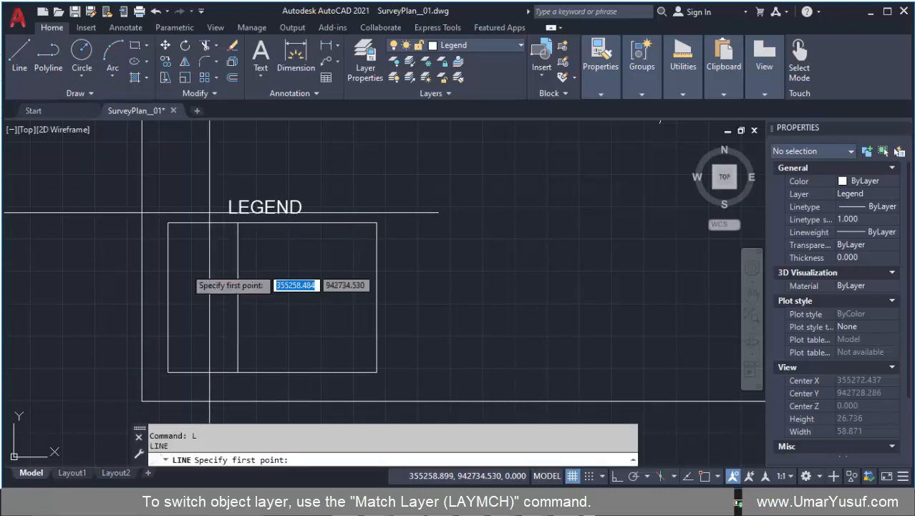
pyautogui.click(616, 475)
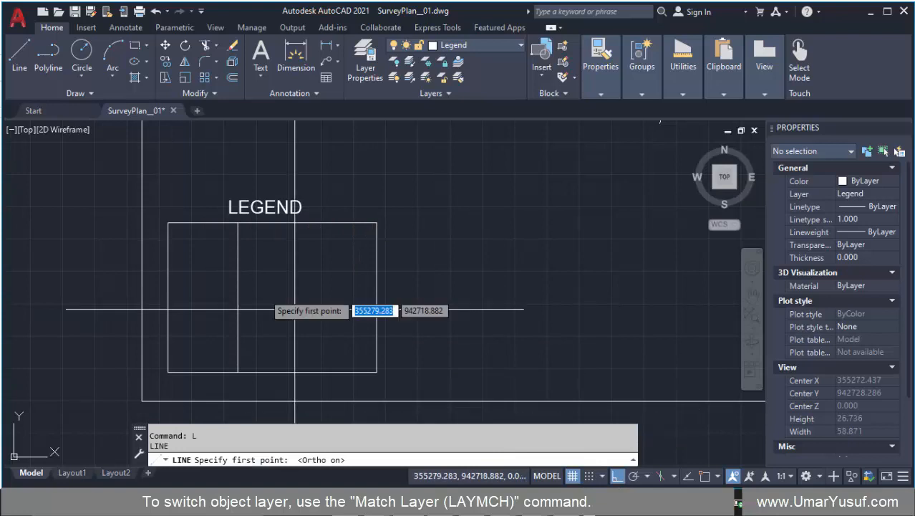
pyautogui.click(158, 272)
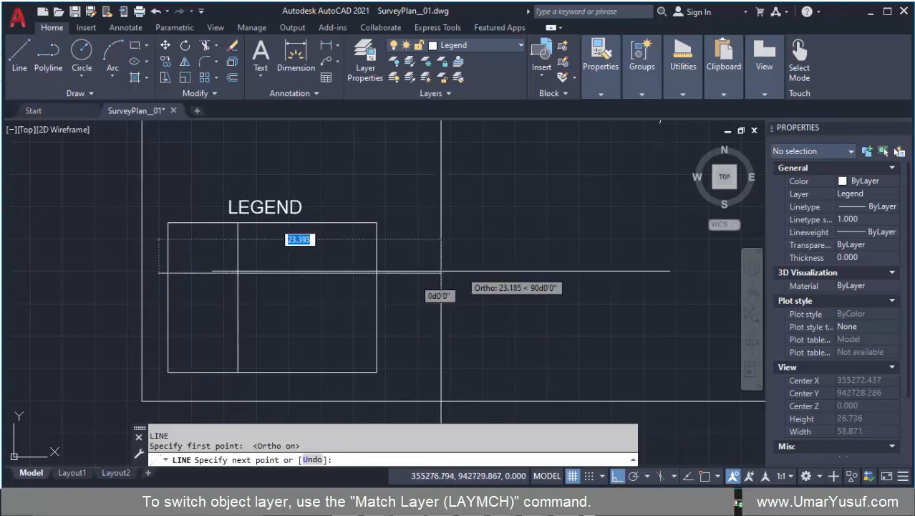
pyautogui.click(412, 272)
pyautogui.press('Return')
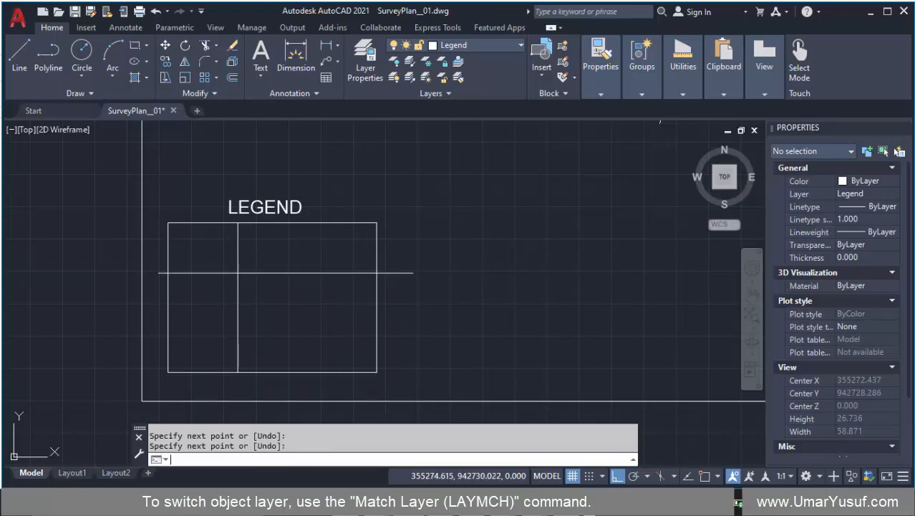
# Draw a second horizontal row line across the lower third of the legend box, overshooting both sides
pyautogui.press('Return')
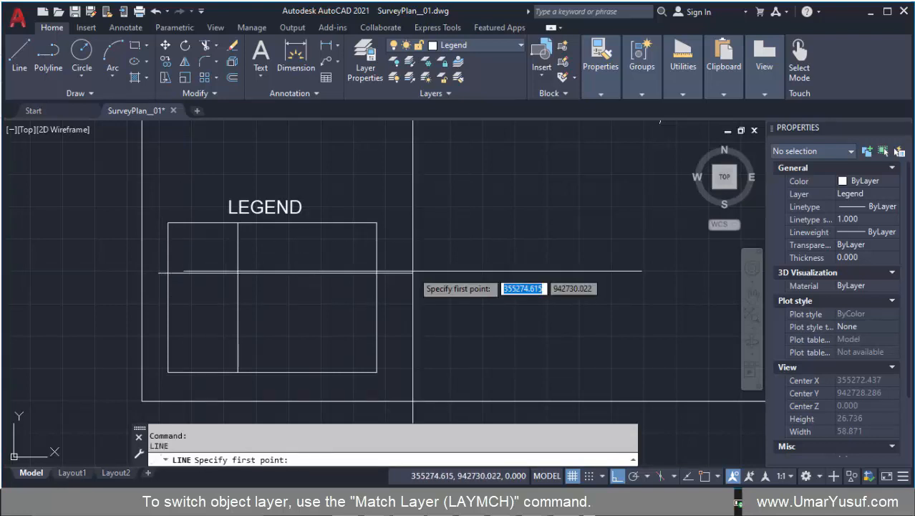
pyautogui.click(159, 325)
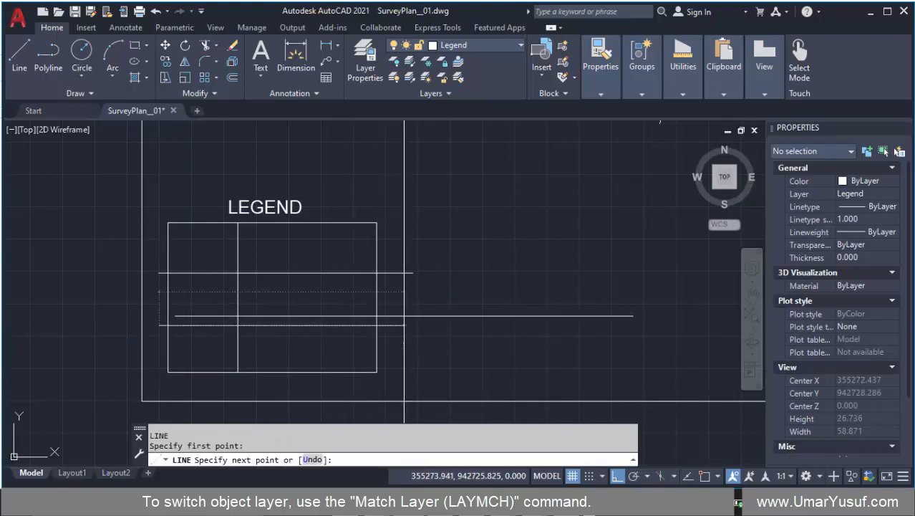
pyautogui.press('Return')
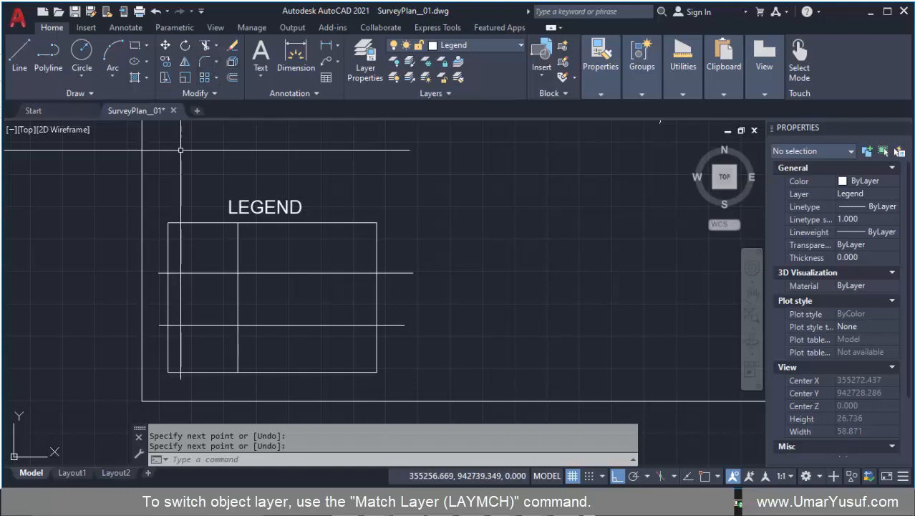
# Trim the ends of both horizontal row lines that extend beyond the legend box's left and right edges
pyautogui.write('trim')
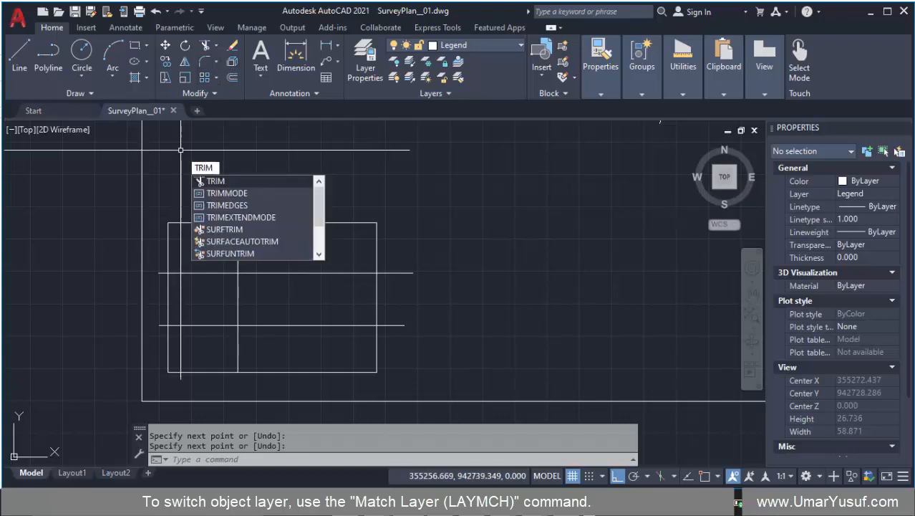
pyautogui.press('Return')
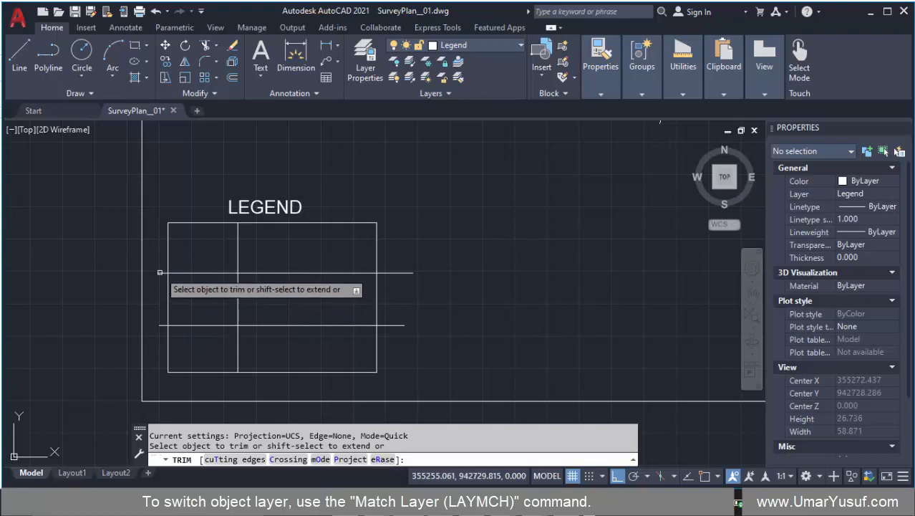
pyautogui.click(159, 270)
pyautogui.click(153, 307)
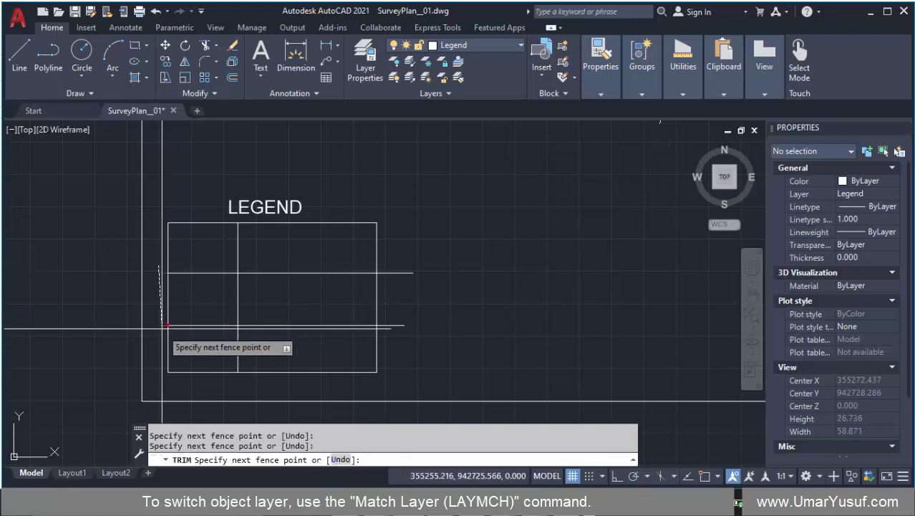
pyautogui.press('Return')
pyautogui.click(429, 242)
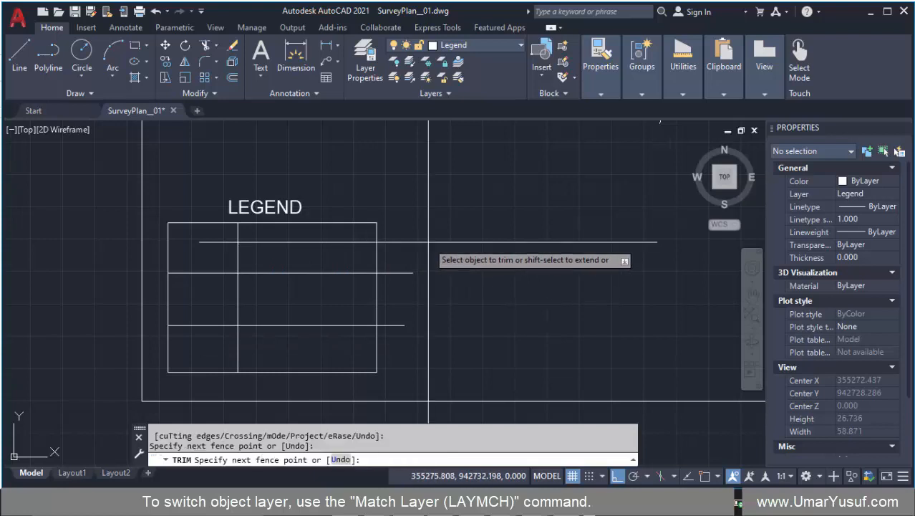
pyautogui.click(389, 347)
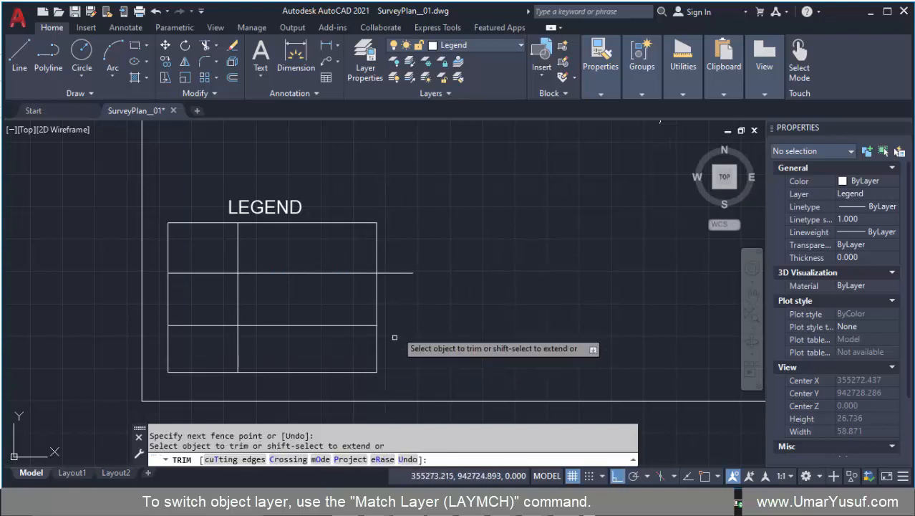
pyautogui.click(396, 238)
pyautogui.click(388, 291)
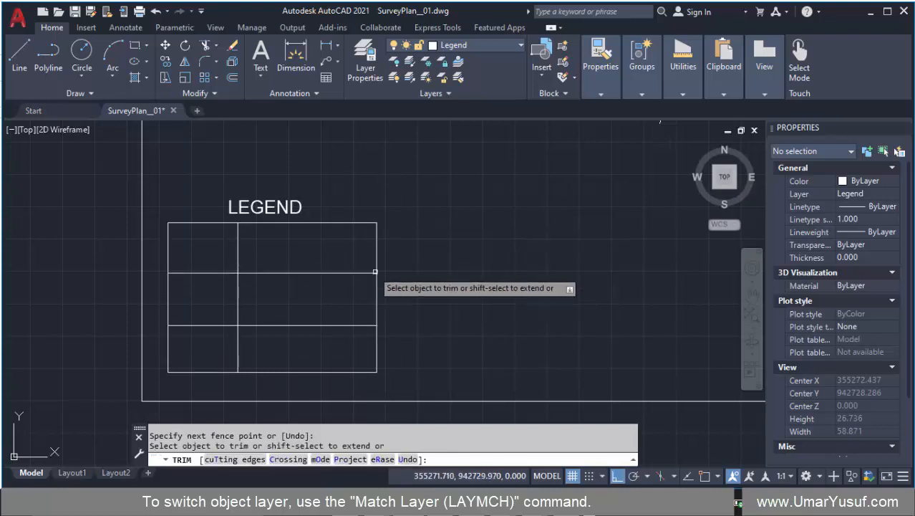
pyautogui.press('Return')
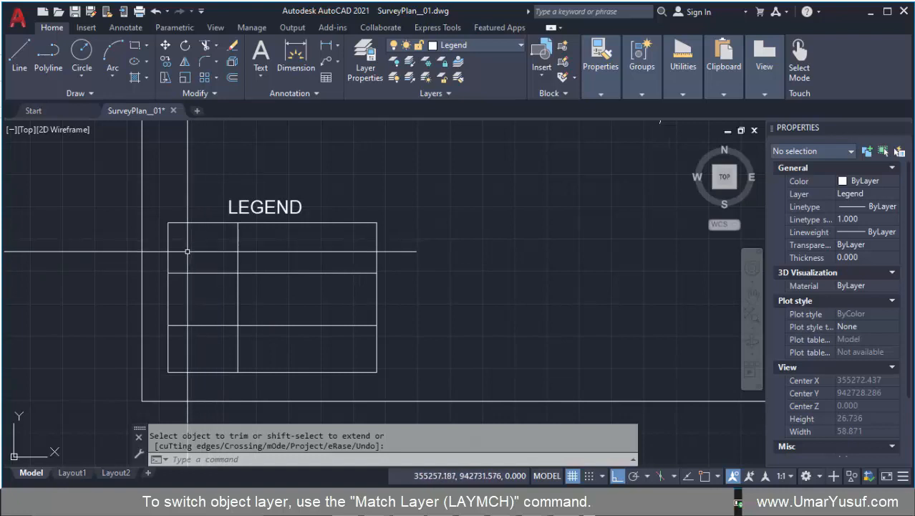
# Examine the blue feature and the beacon symbols near P2 and P1, and compare them with the empty legend table
pyautogui.scroll(-5, 208, 244)
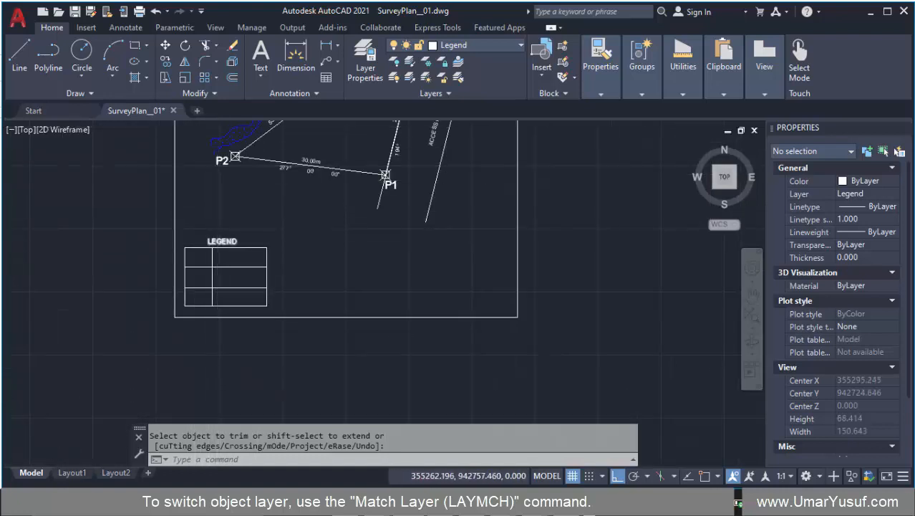
pyautogui.scroll(5, 217, 133)
pyautogui.scroll(-2, 216, 134)
pyautogui.scroll(2, 223, 150)
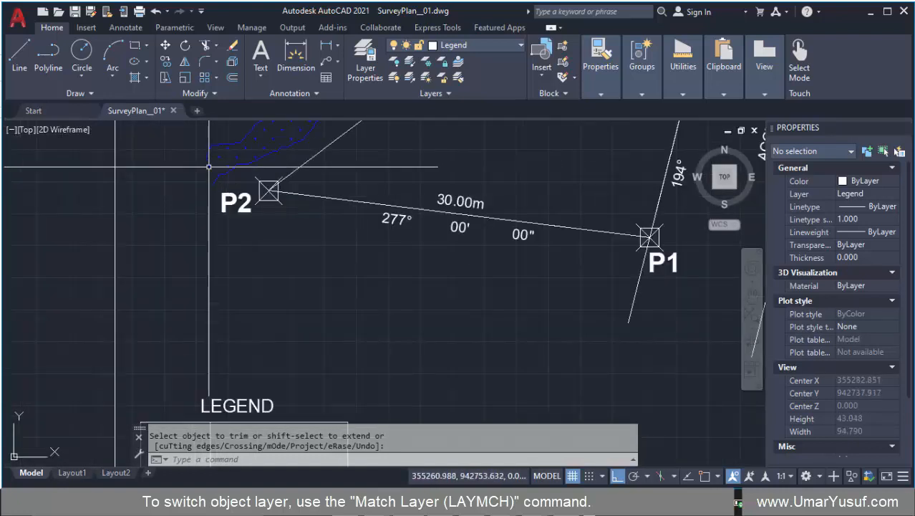
pyautogui.scroll(-2, 224, 150)
pyautogui.scroll(2, 193, 278)
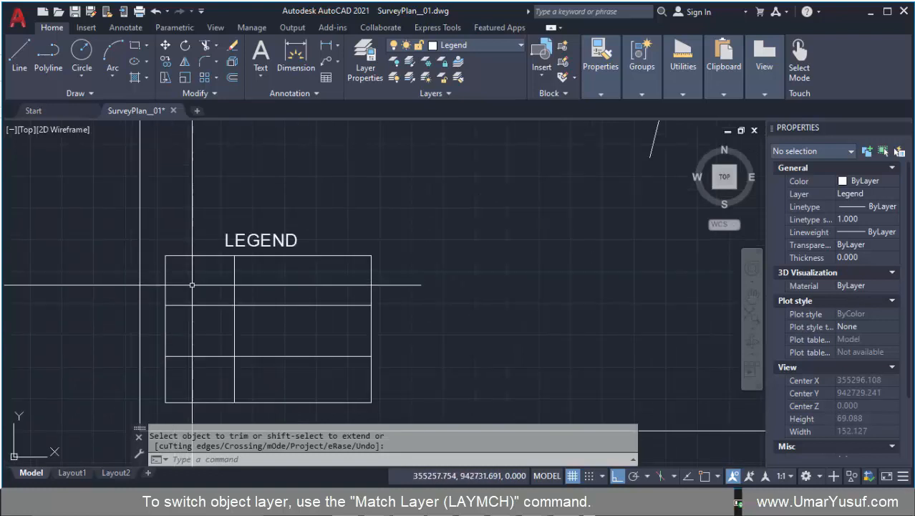
pyautogui.scroll(4, 214, 272)
pyautogui.scroll(-1, 216, 270)
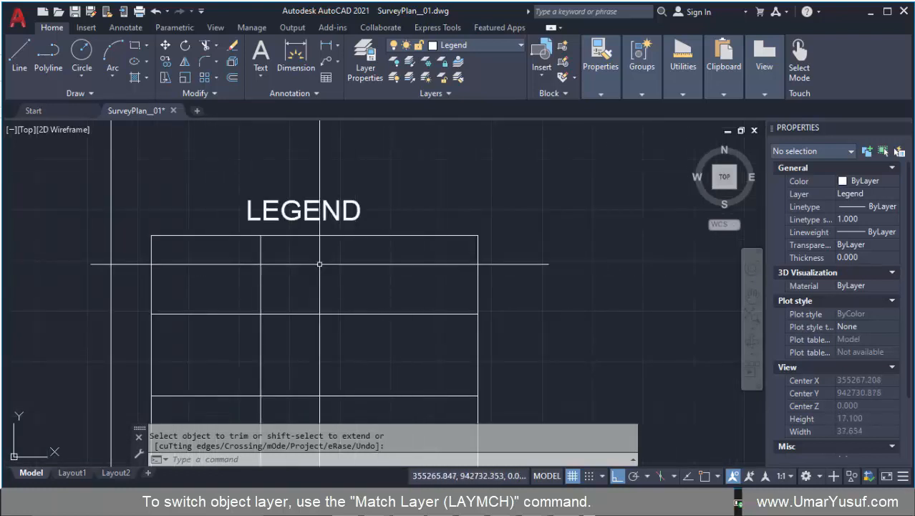
pyautogui.scroll(-2, 244, 265)
pyautogui.scroll(2, 310, 261)
pyautogui.scroll(-2, 319, 262)
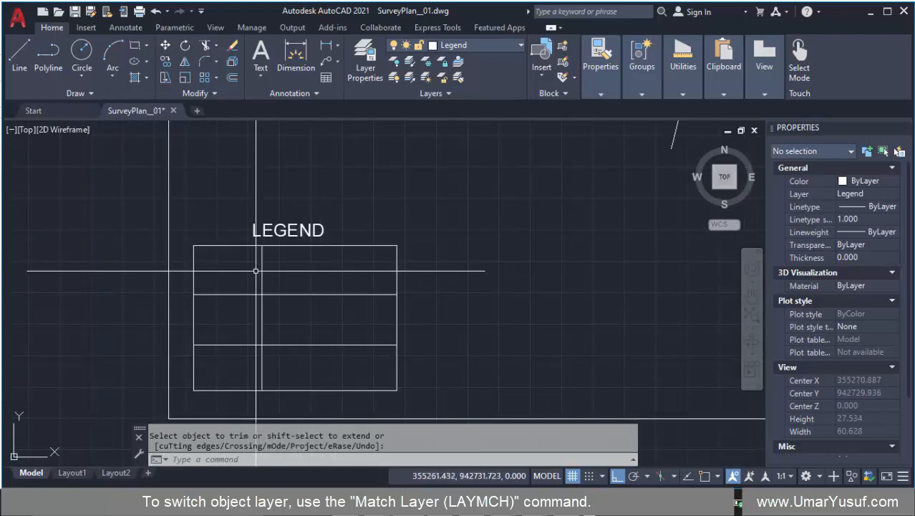
pyautogui.scroll(-2, 230, 271)
pyautogui.scroll(3, 231, 271)
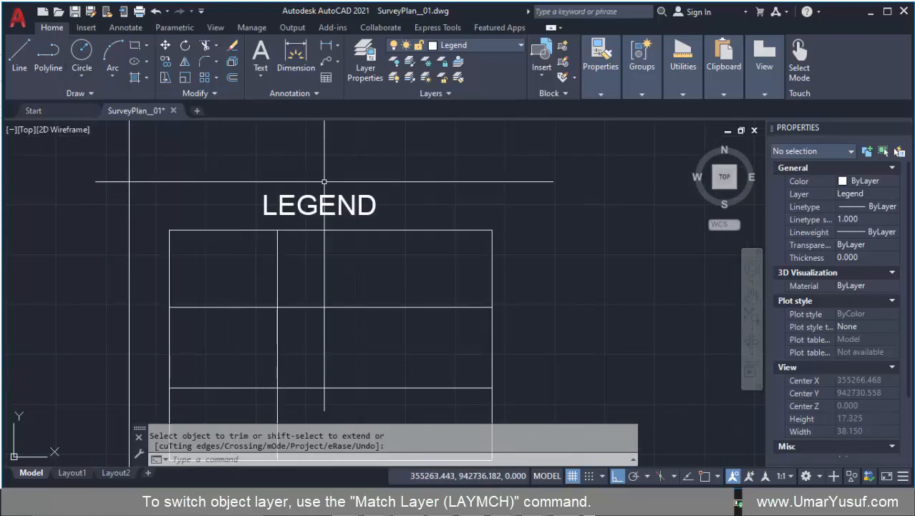
# With Ortho off, copy the LEGEND heading into the wide cell of the legend table's first row
pyautogui.press('Return')
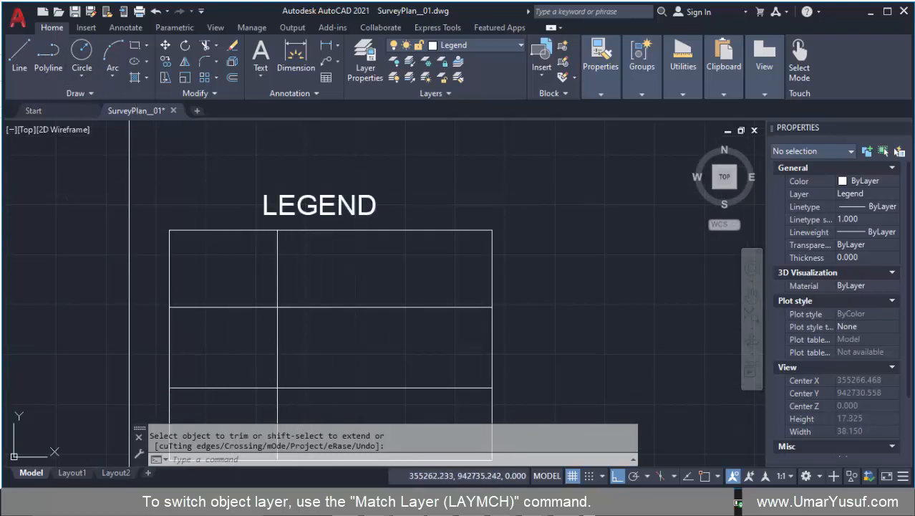
pyautogui.click(317, 195)
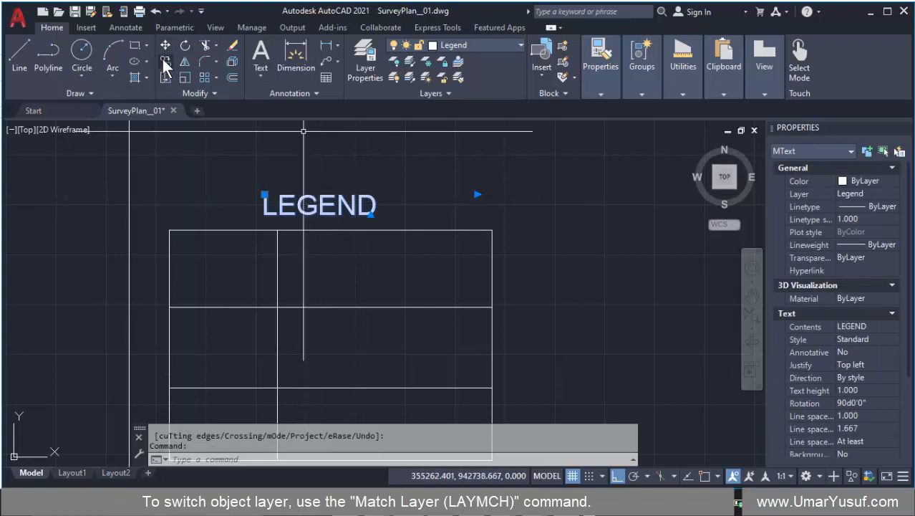
pyautogui.press('Escape')
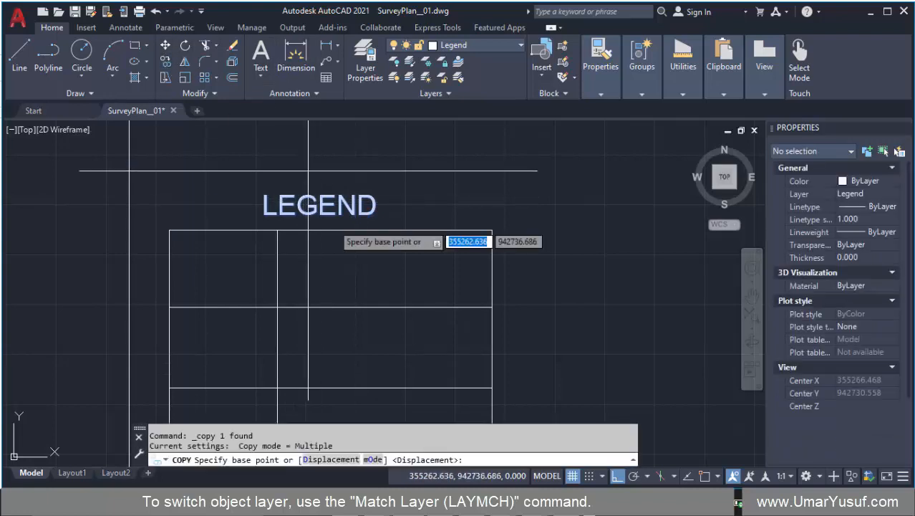
pyautogui.click(326, 213)
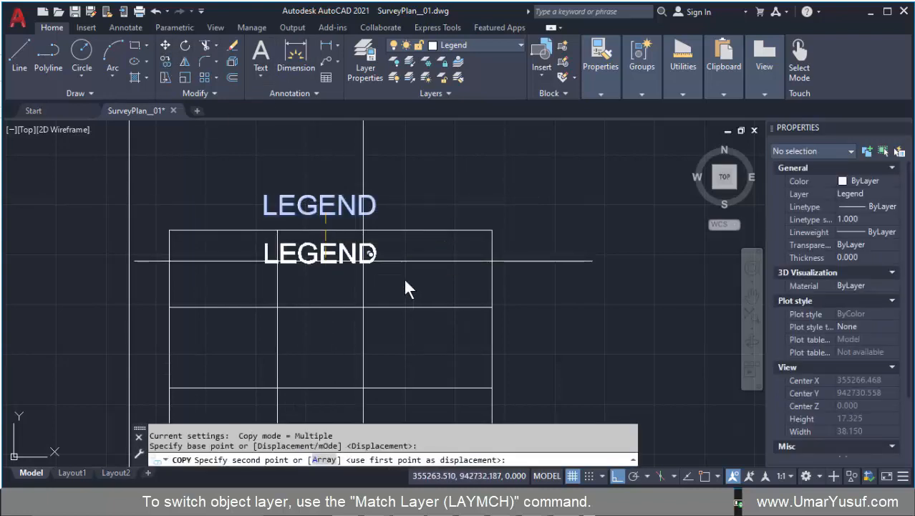
pyautogui.click(617, 476)
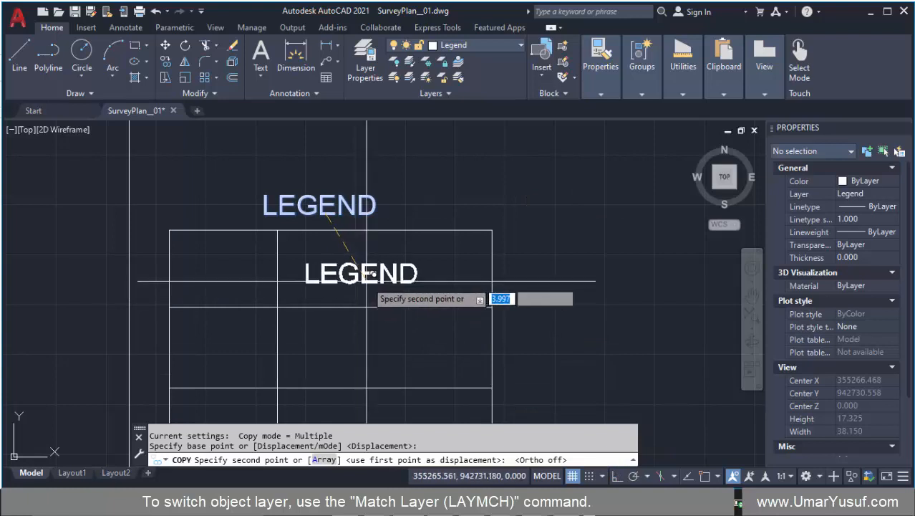
pyautogui.click(373, 269)
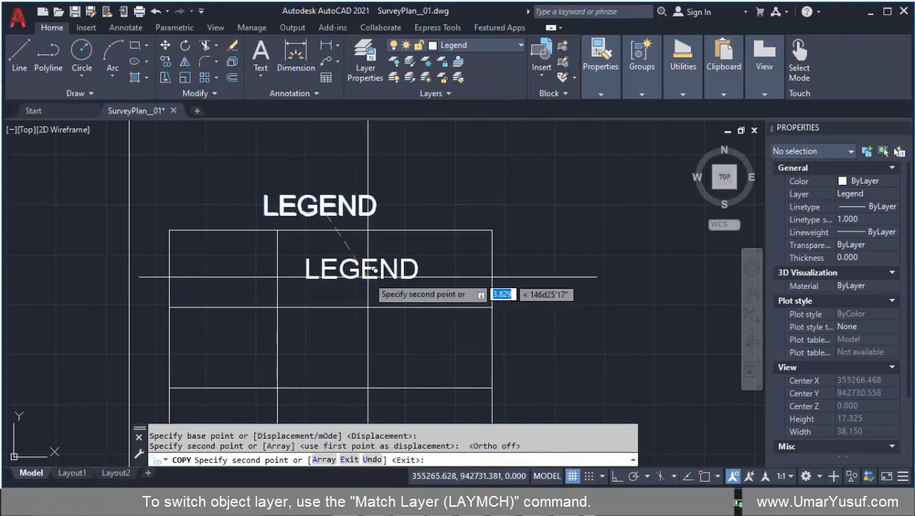
pyautogui.press('Return')
# Set the text height of the copied LEGEND text inside the first row to 0.4
pyautogui.click(374, 266)
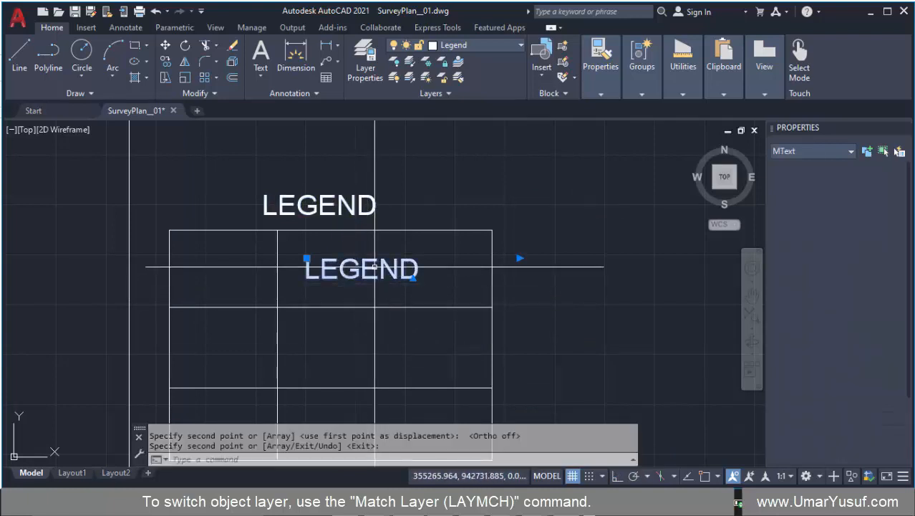
pyautogui.click(859, 390)
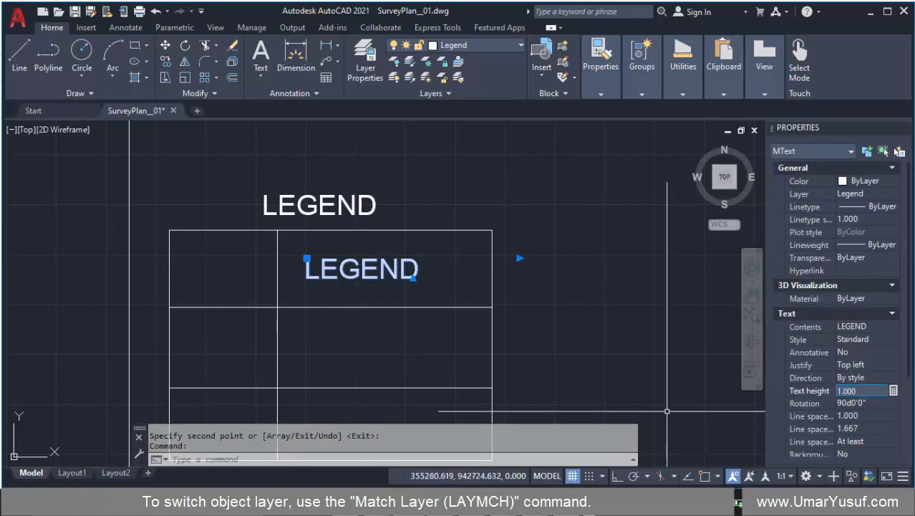
pyautogui.write('0.4')
pyautogui.press('Return')
pyautogui.click(847, 389)
pyautogui.write('0.4')
pyautogui.press('Return')
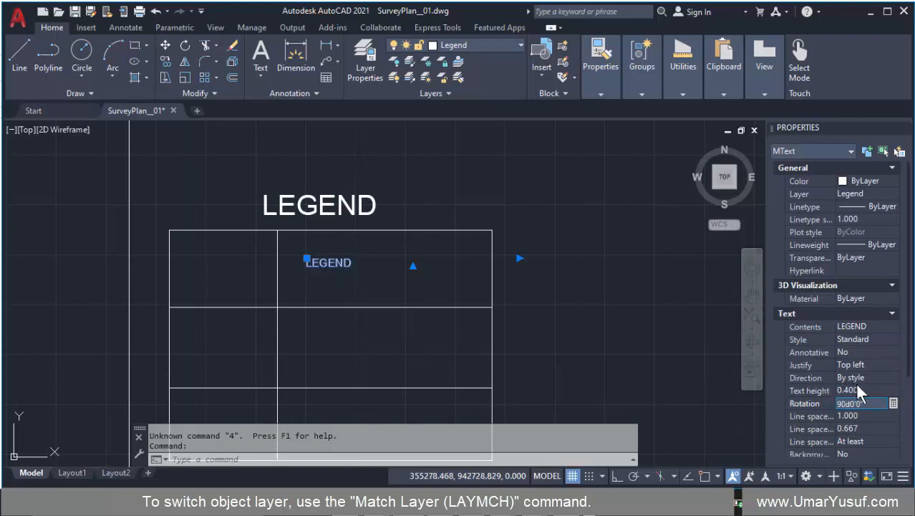
# Set the copied text's height to 0.6 and change its content to "Stream"
pyautogui.click(859, 386)
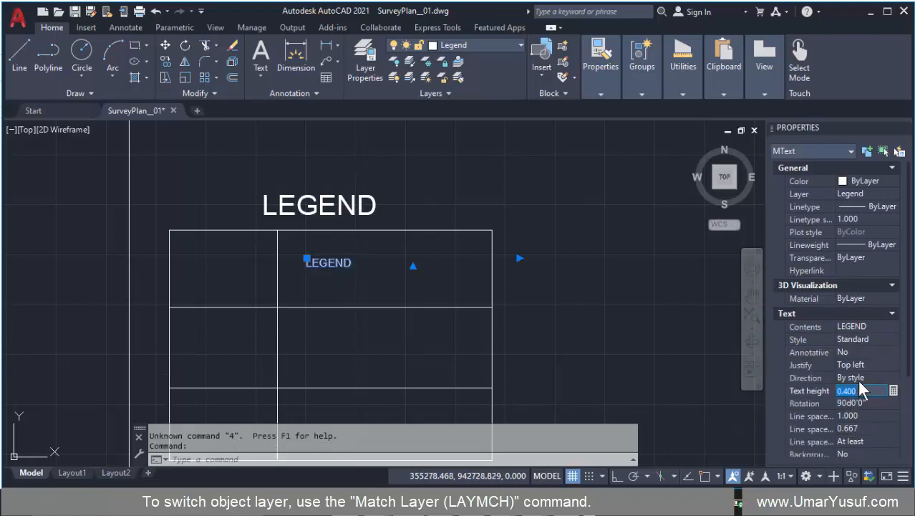
pyautogui.write('0.6')
pyautogui.press('Return')
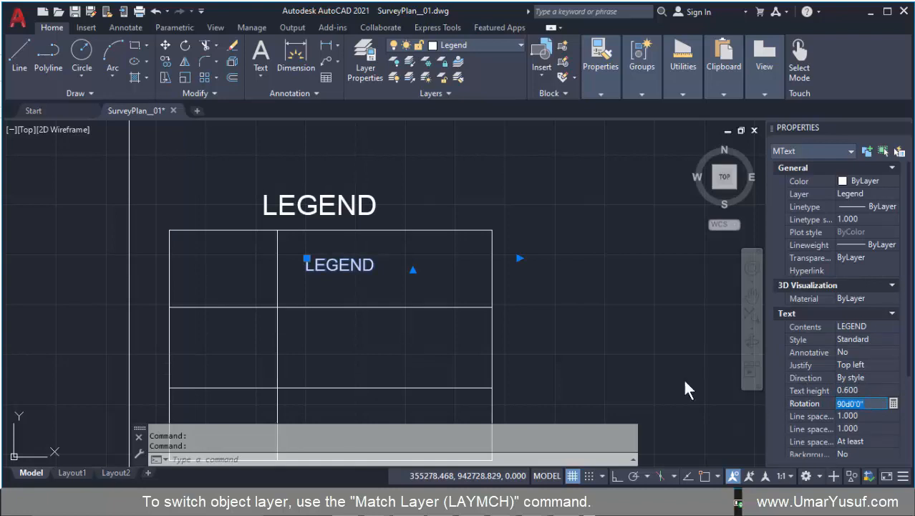
pyautogui.doubleClick(350, 266)
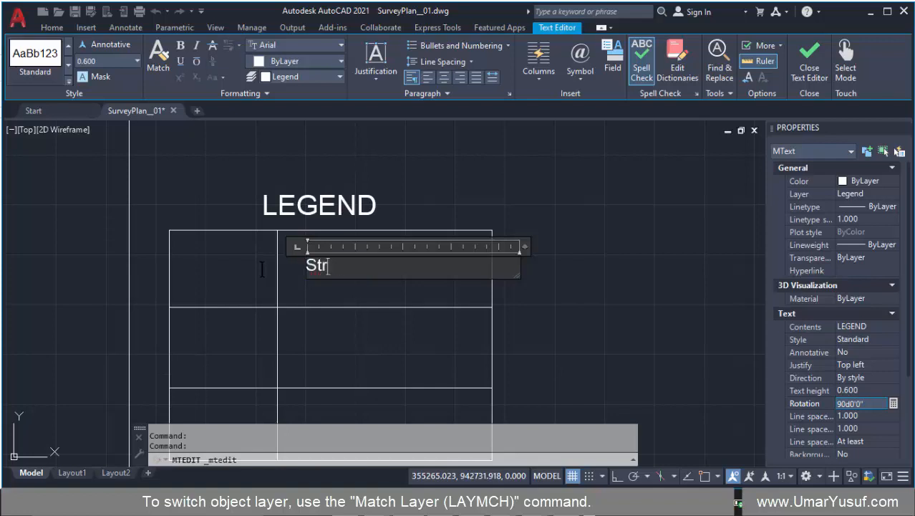
pyautogui.click(340, 319)
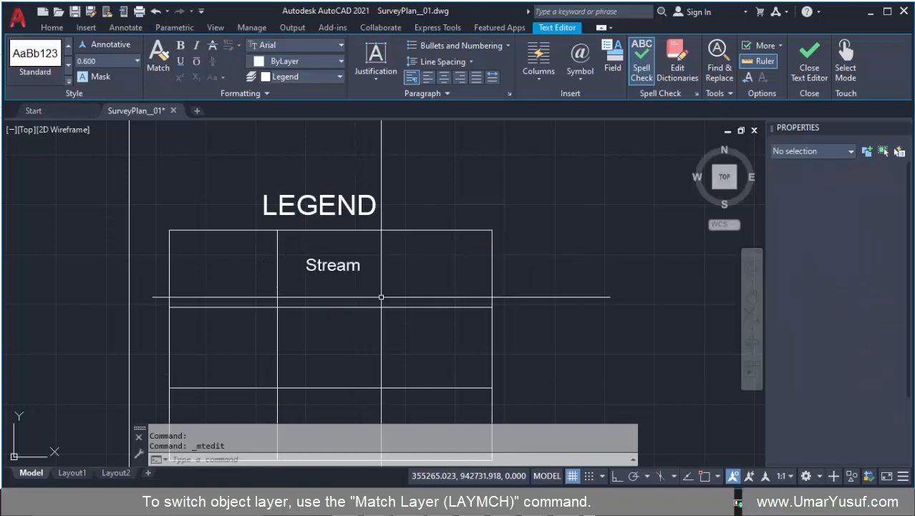
# With Ortho on, copy the "Stream" text straight down into the second and third rows of the legend table
pyautogui.click(331, 265)
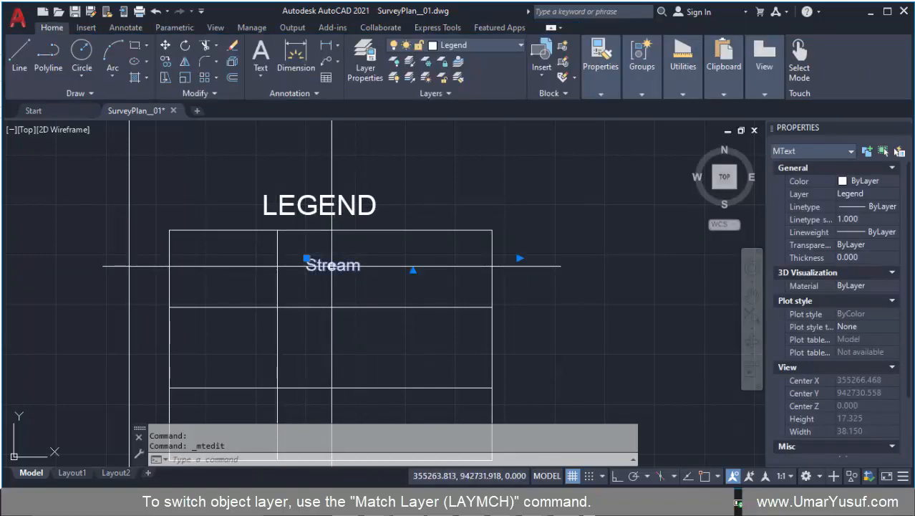
pyautogui.press('Escape')
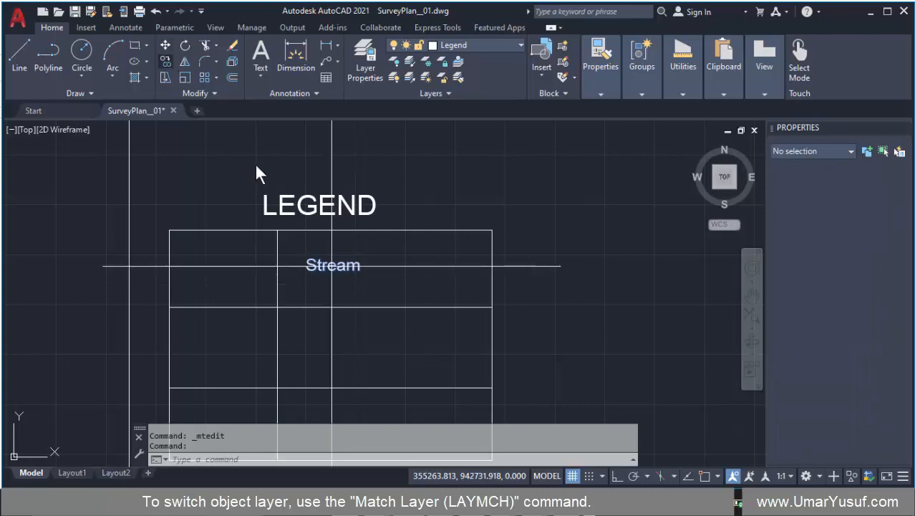
pyautogui.write('co')
pyautogui.press('space')
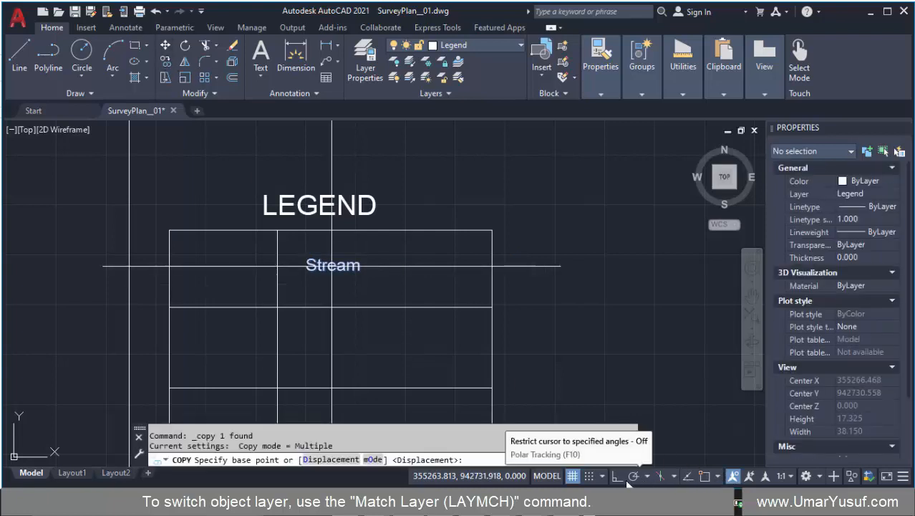
pyautogui.click(621, 482)
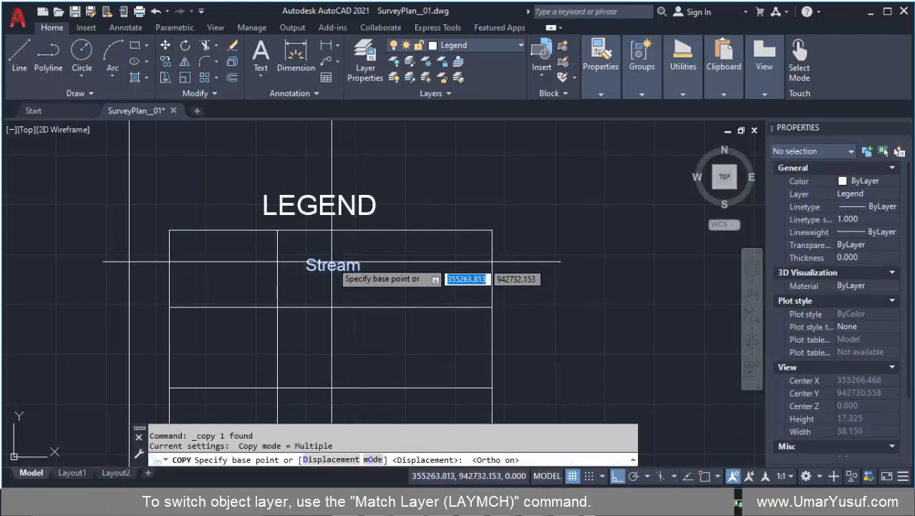
pyautogui.scroll(-2, 338, 254)
pyautogui.click(338, 254)
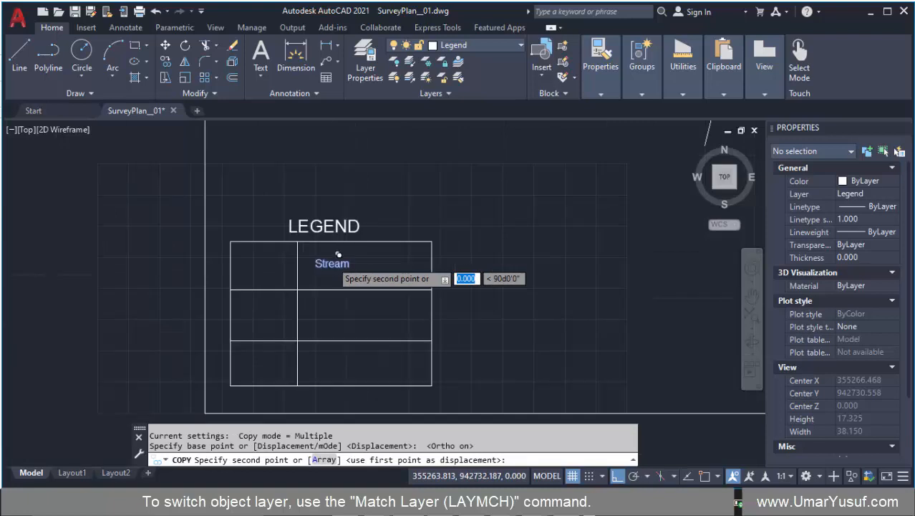
pyautogui.click(327, 314)
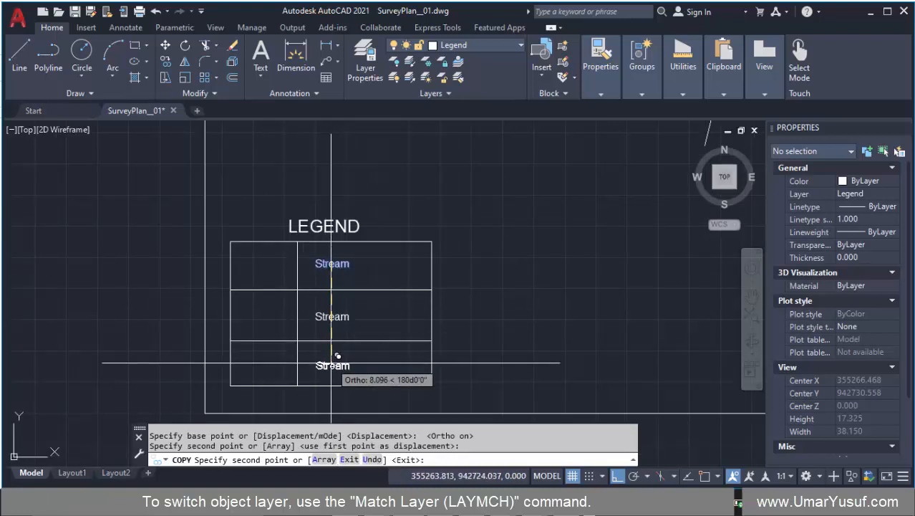
pyautogui.click(337, 356)
pyautogui.press('Return')
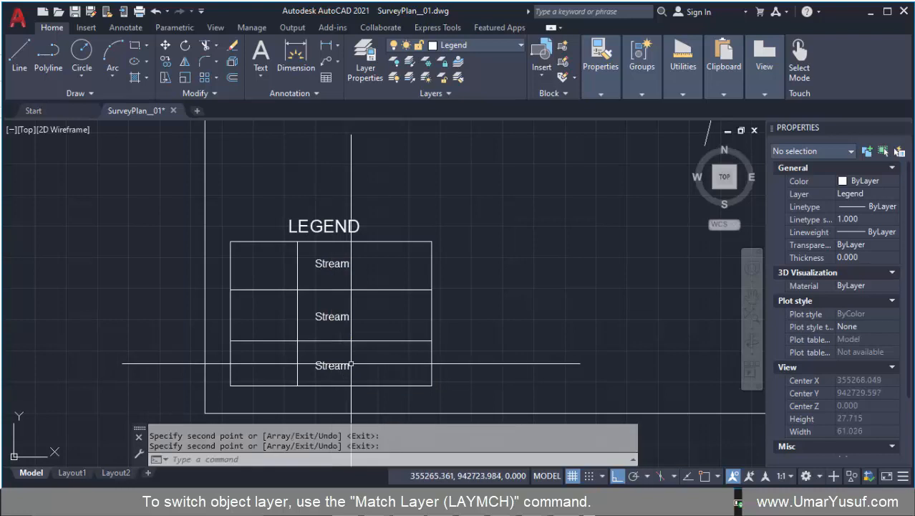
# Change the second legend row's text to "Beacon" and the third row's text to "Access Road"
pyautogui.click(334, 317)
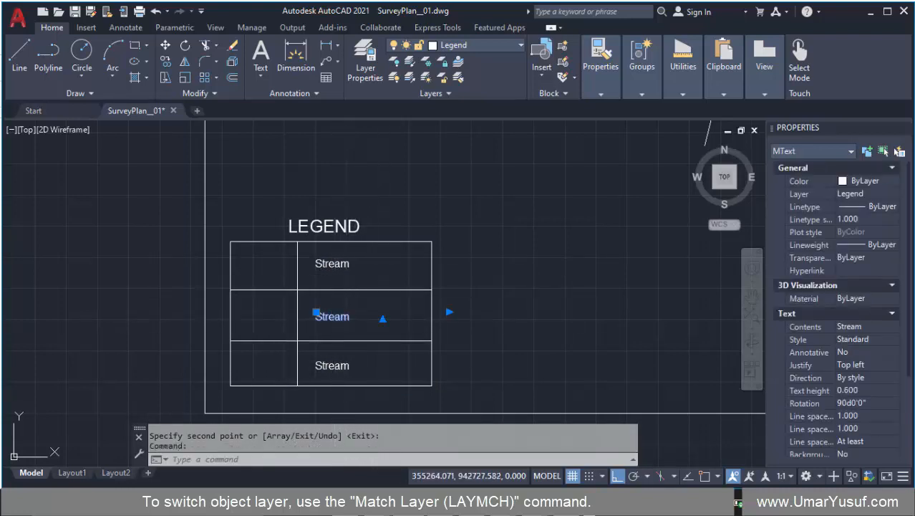
pyautogui.doubleClick(334, 317)
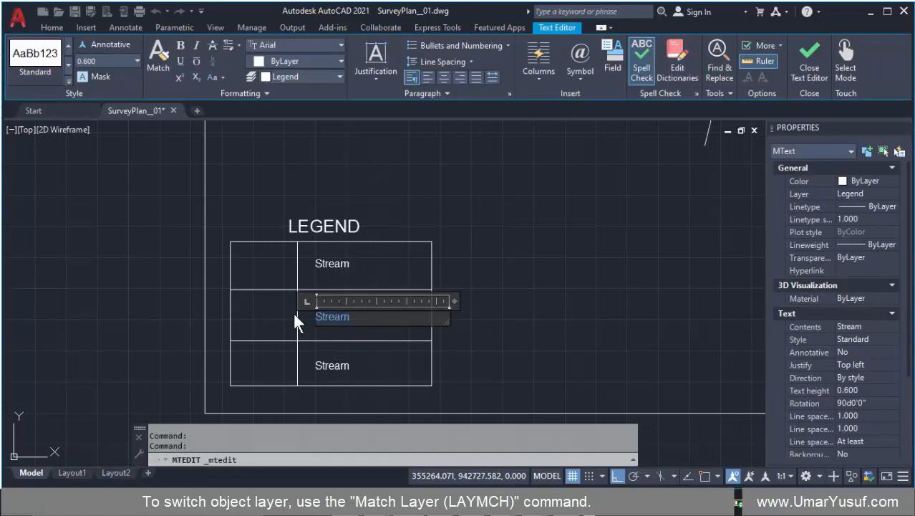
pyautogui.write('Beacon')
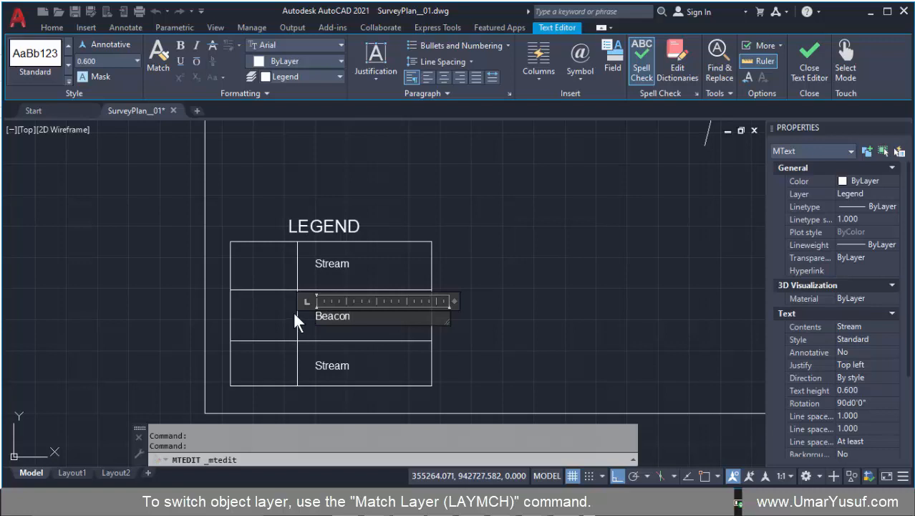
pyautogui.click(333, 351)
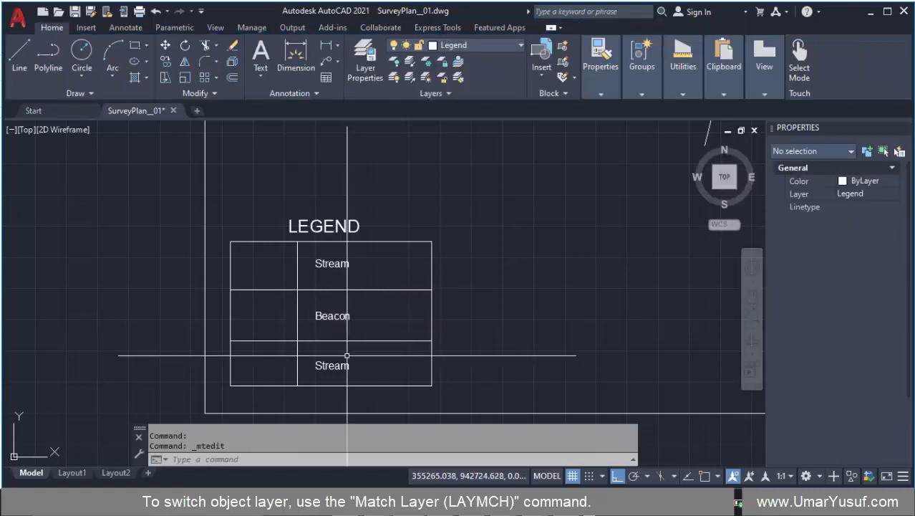
pyautogui.click(334, 368)
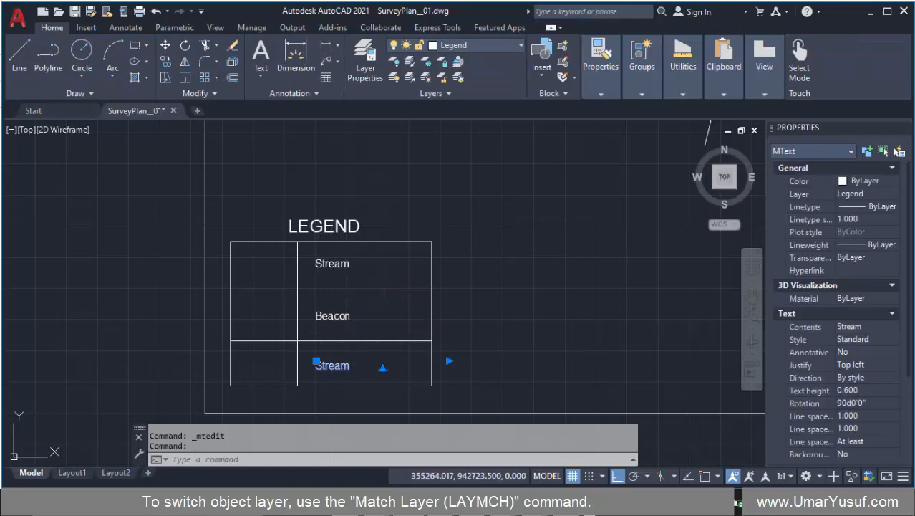
pyautogui.doubleClick(354, 361)
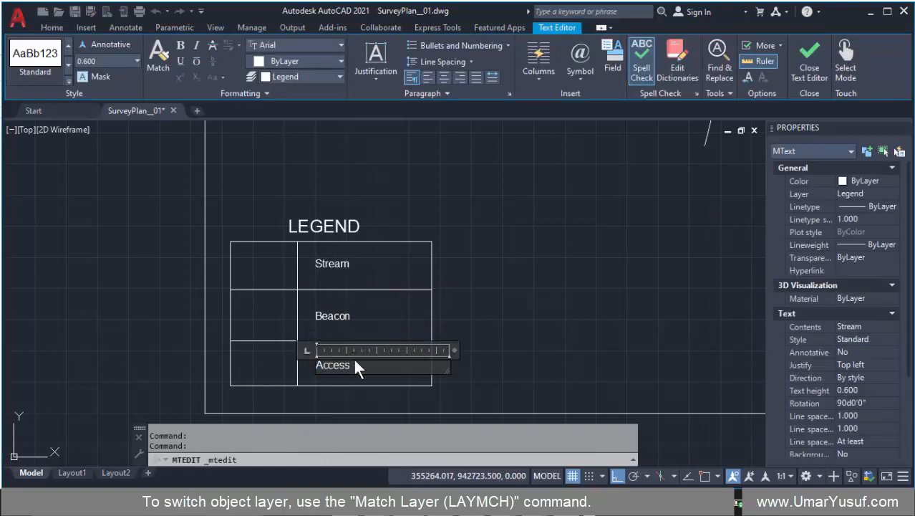
pyautogui.click(521, 304)
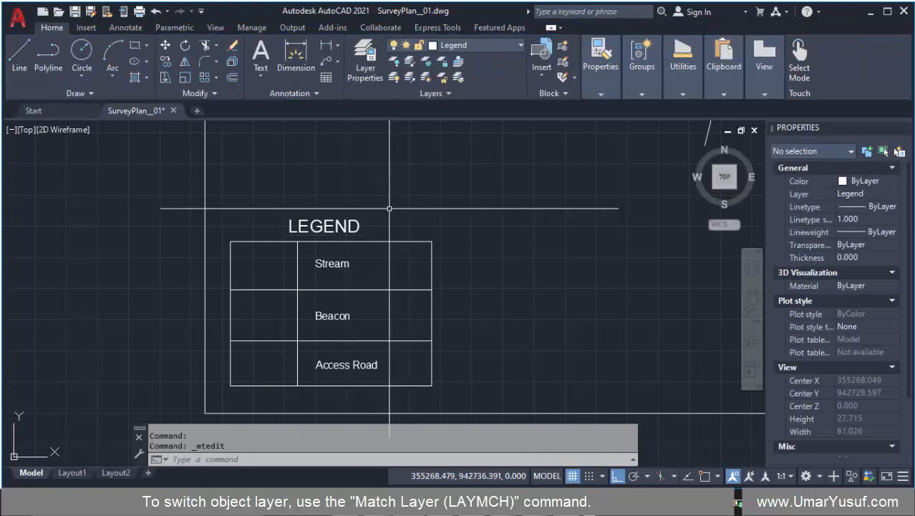
# Move the LEGEND heading horizontally so that it sits centred above the legend table
pyautogui.click(350, 230)
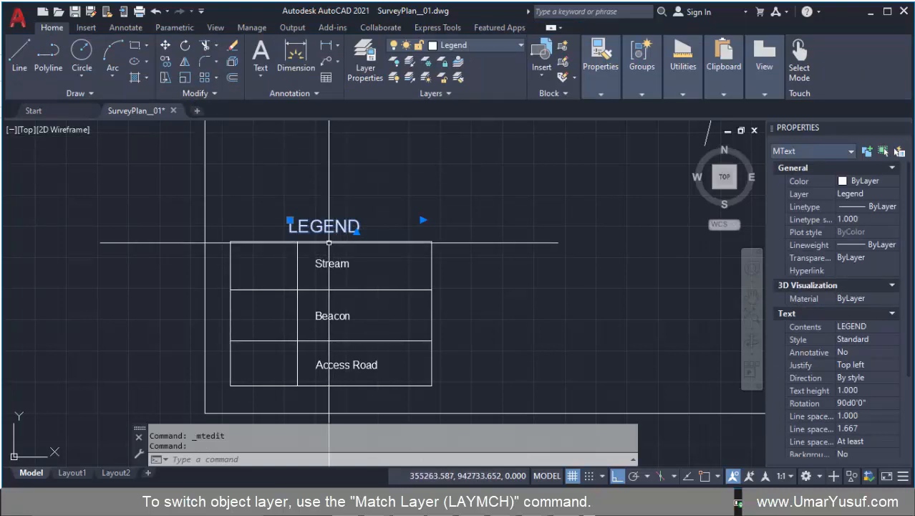
pyautogui.write('m')
pyautogui.press('Return')
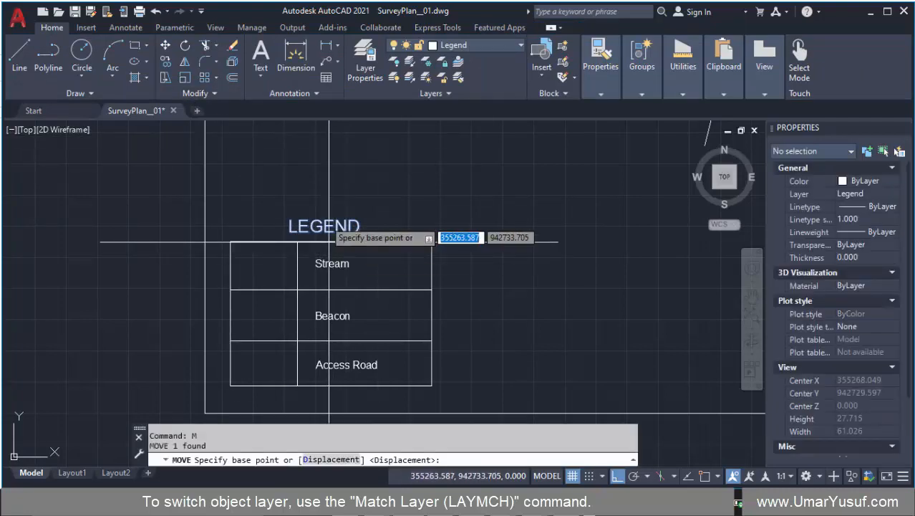
pyautogui.click(323, 226)
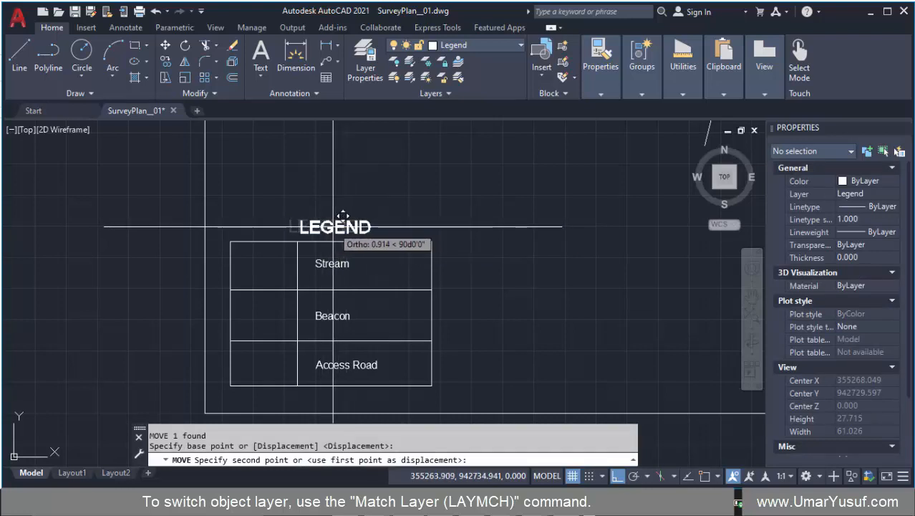
# Examine the whole survey plan and the legend table, comparing the mapped features with the table's empty symbol cells
pyautogui.scroll(-6, 379, 258)
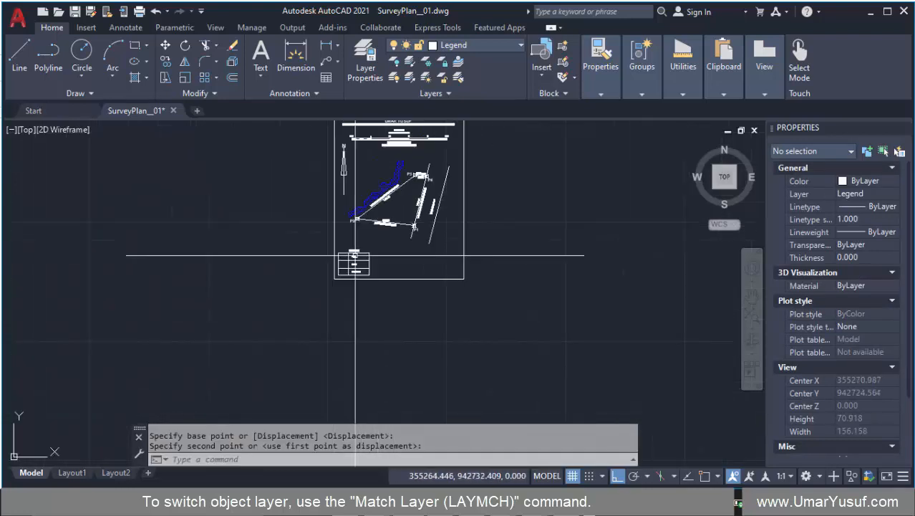
pyautogui.scroll(5, 356, 201)
pyautogui.scroll(-2, 355, 220)
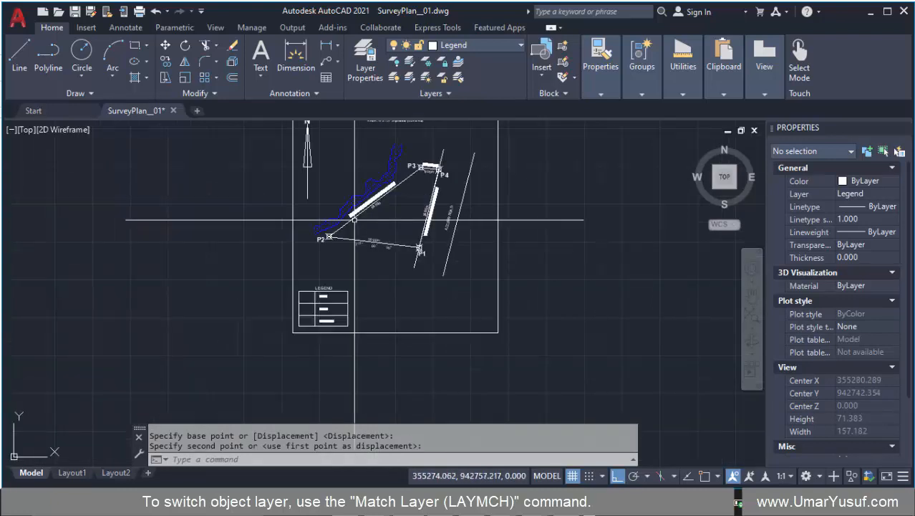
pyautogui.scroll(5, 322, 301)
pyautogui.scroll(-3, 322, 301)
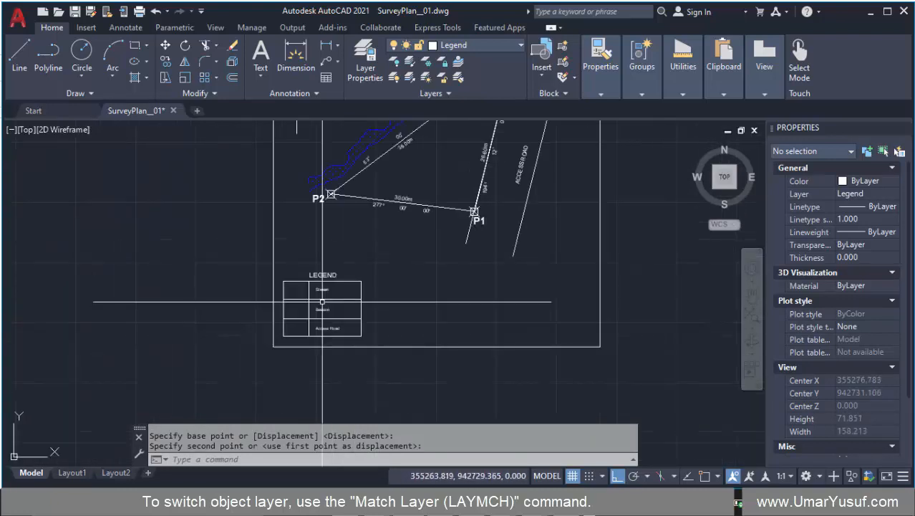
pyautogui.scroll(4, 322, 301)
pyautogui.scroll(-2, 301, 281)
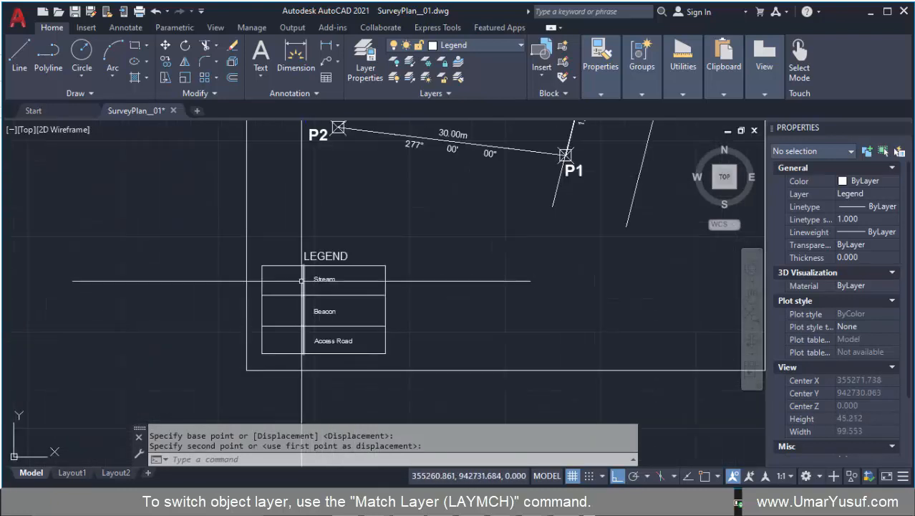
pyautogui.write("'z")
pyautogui.press('Return')
pyautogui.write('e')
pyautogui.press('Return')
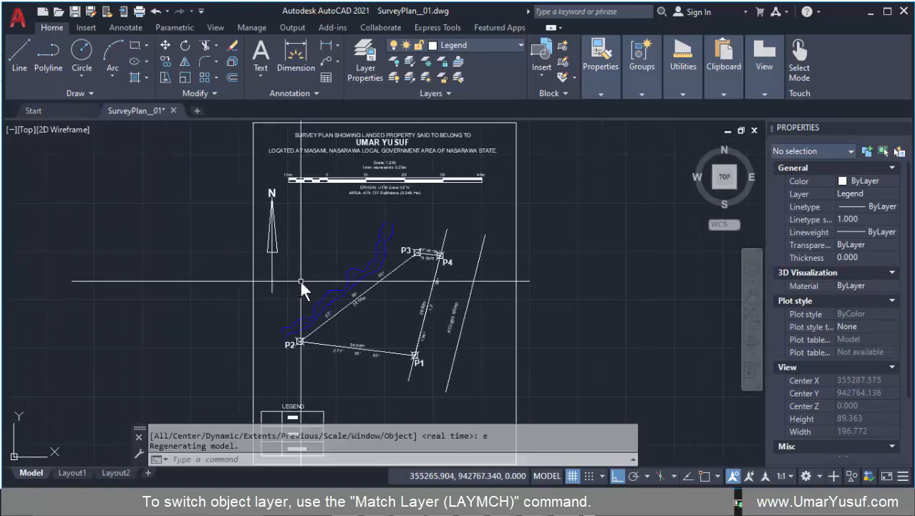
pyautogui.scroll(-4, 310, 296)
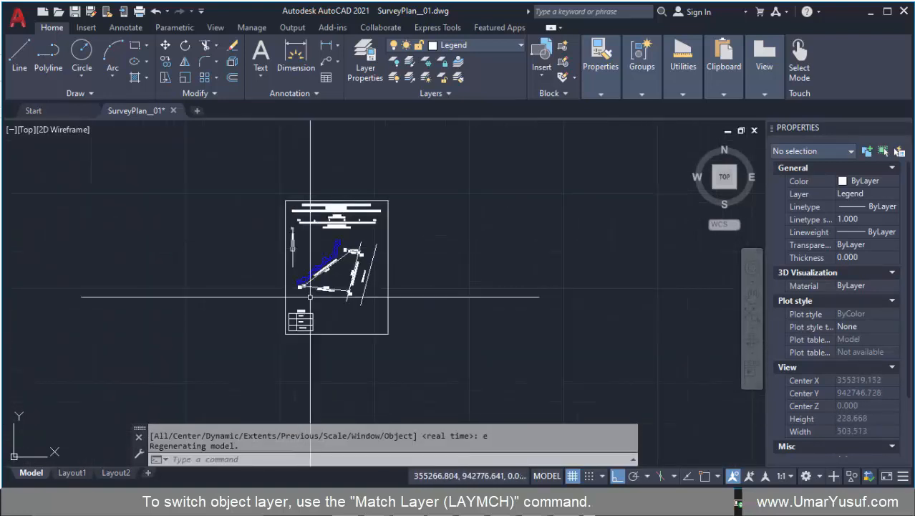
pyautogui.scroll(5, 310, 296)
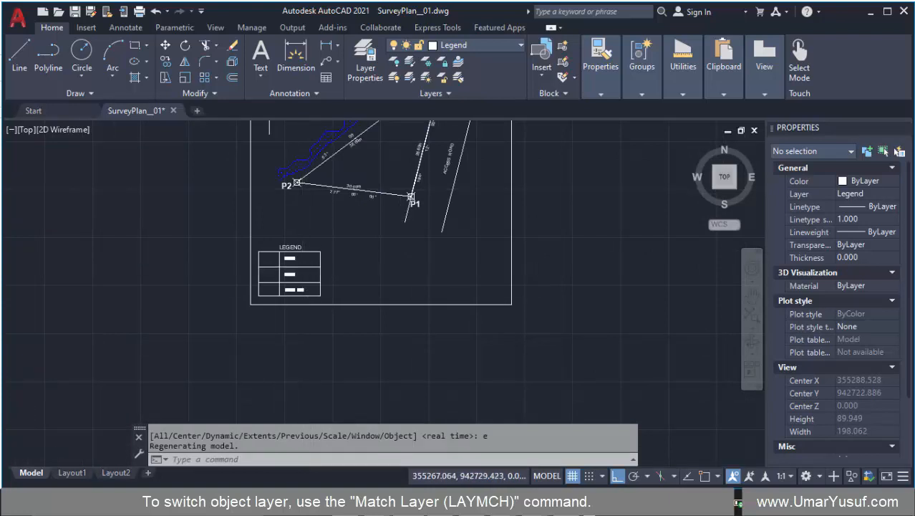
pyautogui.scroll(4, 300, 262)
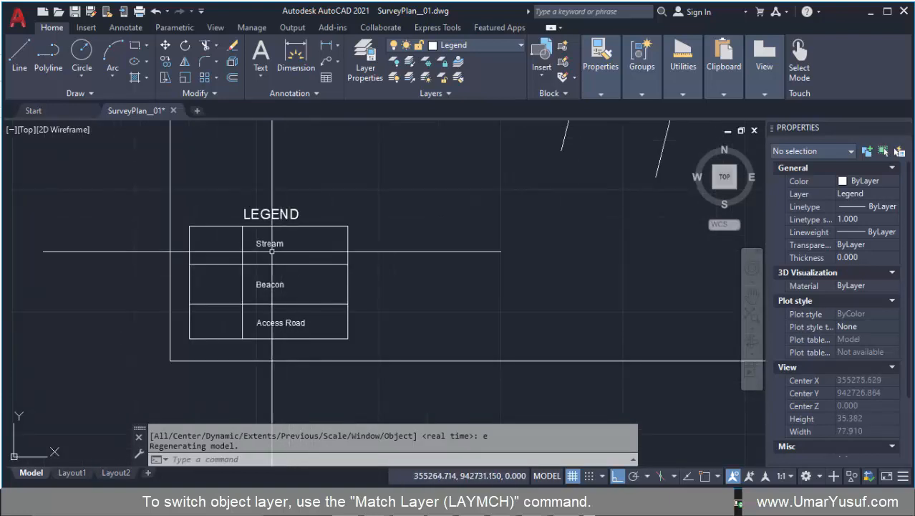
pyautogui.scroll(2, 232, 238)
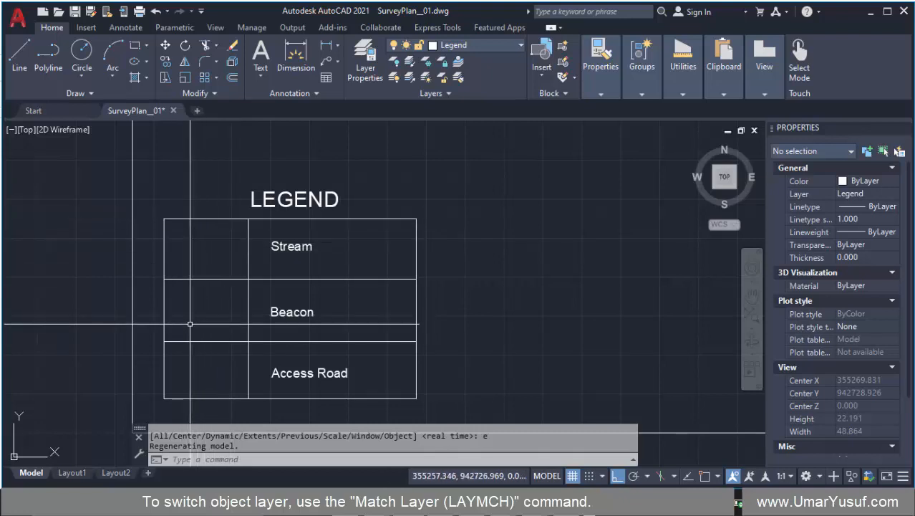
pyautogui.scroll(-2, 178, 269)
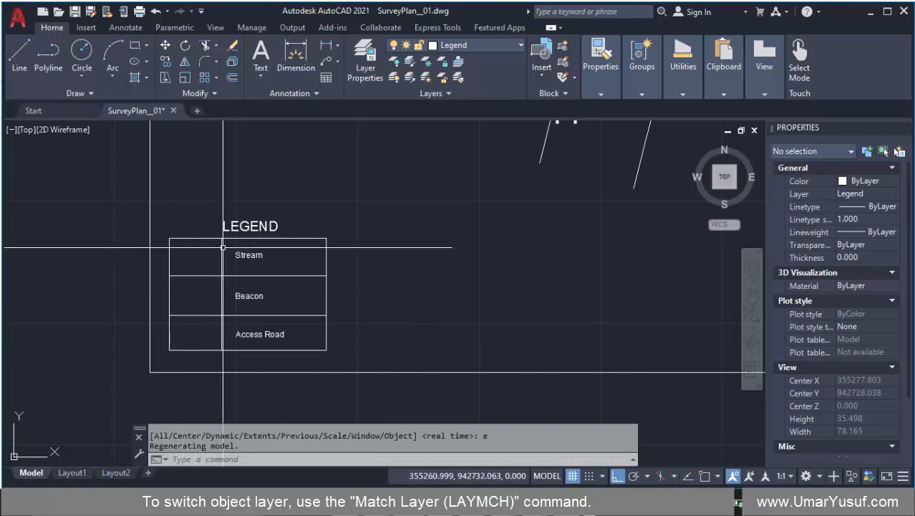
pyautogui.scroll(2, 225, 245)
pyautogui.scroll(-2, 224, 245)
pyautogui.scroll(-2, 205, 227)
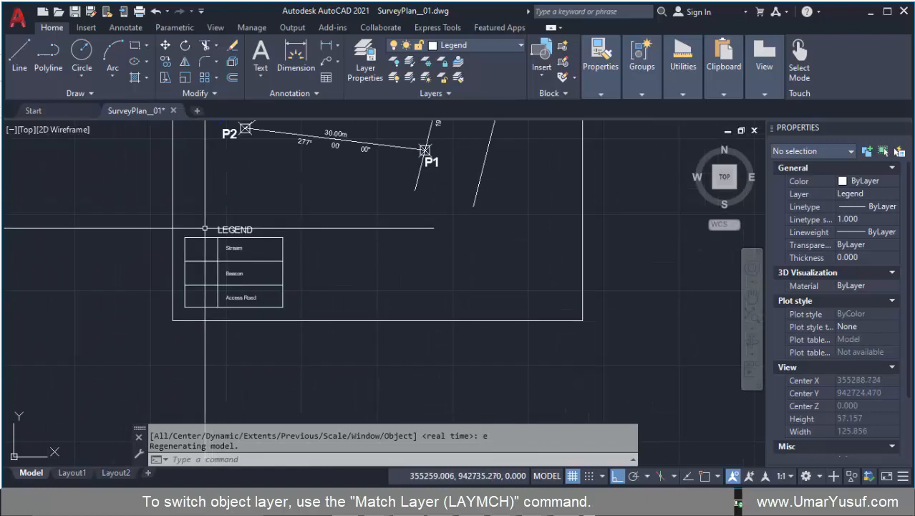
pyautogui.scroll(2, 196, 220)
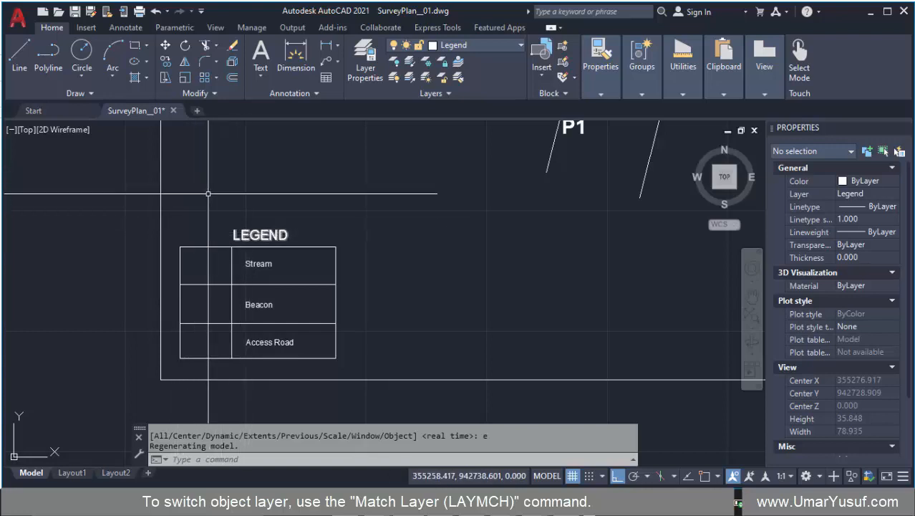
# Sketch a closed, curved freehand stream outline inside the symbol cell beside "Stream" using the SKETCH command
pyautogui.scroll(2, 208, 267)
pyautogui.scroll(-2, 202, 259)
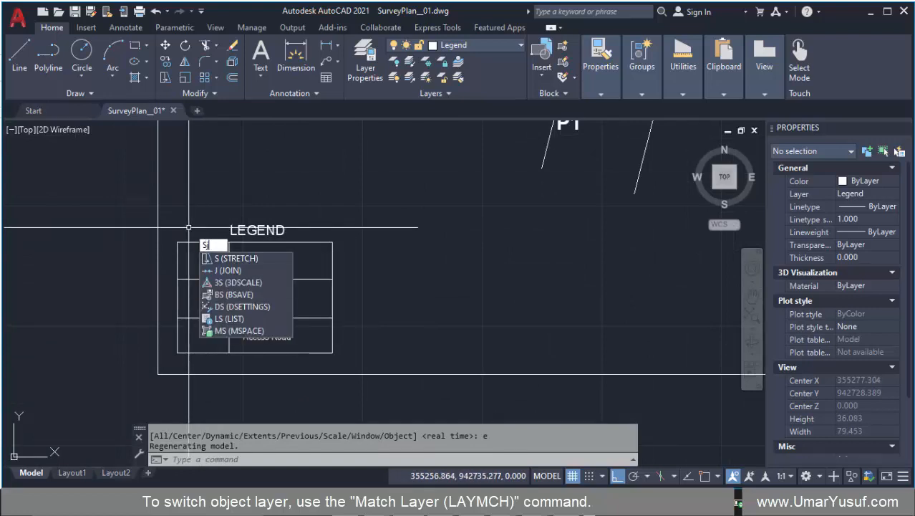
pyautogui.write('ke')
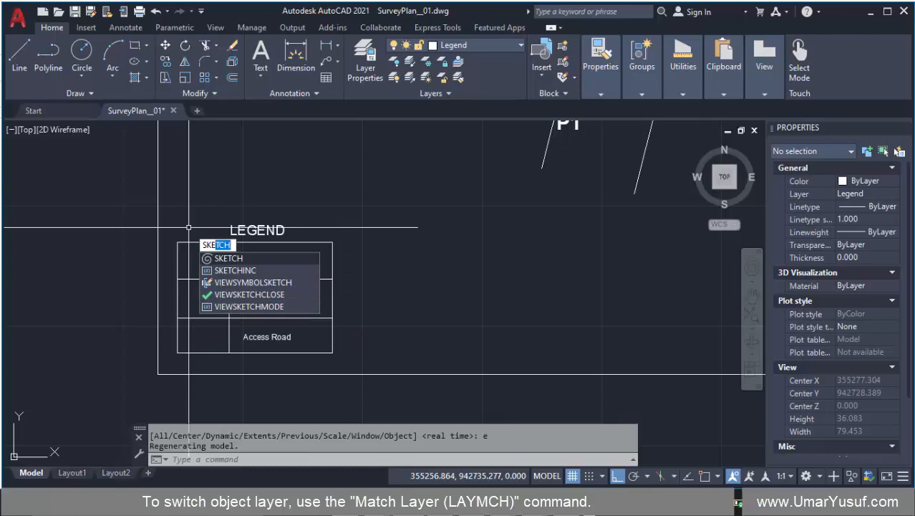
pyautogui.press('Return')
pyautogui.scroll(4, 188, 227)
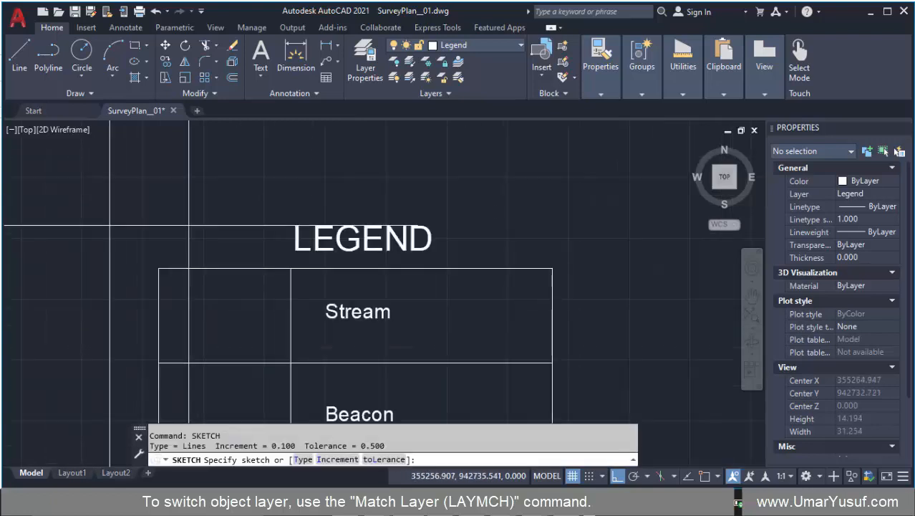
pyautogui.click(172, 322)
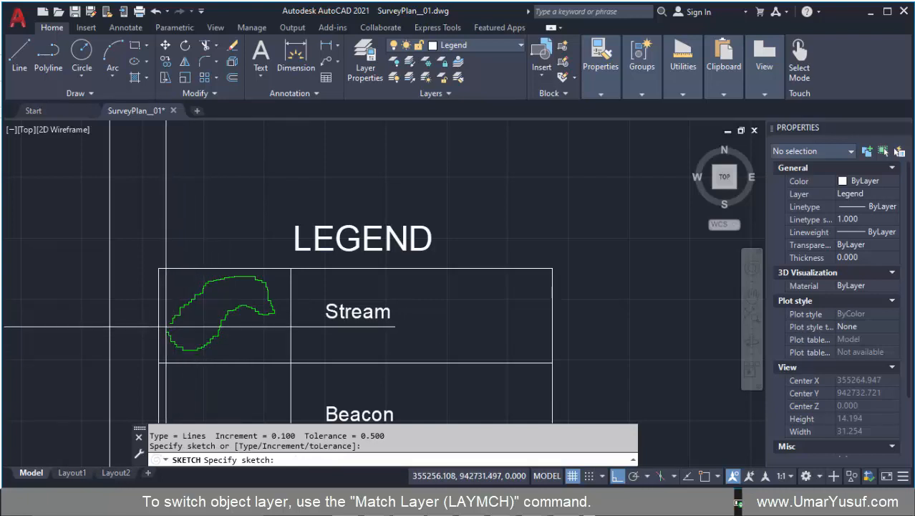
pyautogui.press('Return')
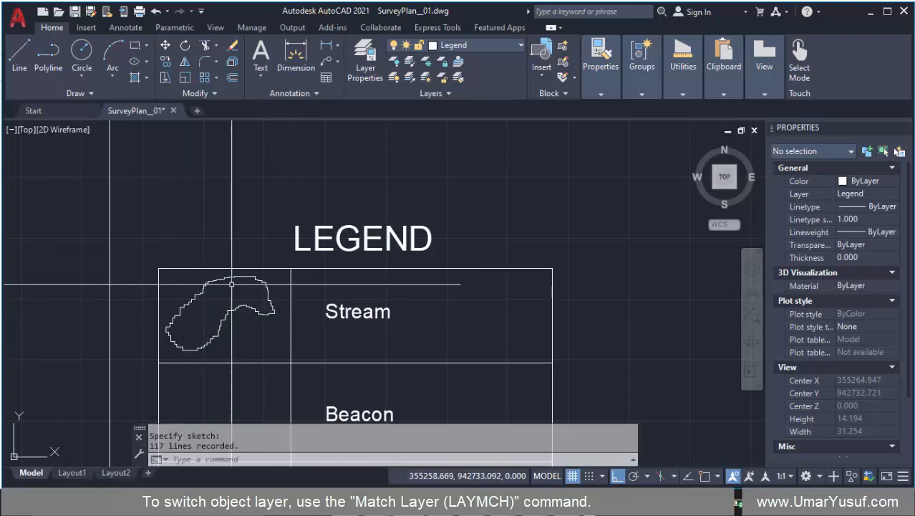
pyautogui.scroll(-3, 265, 299)
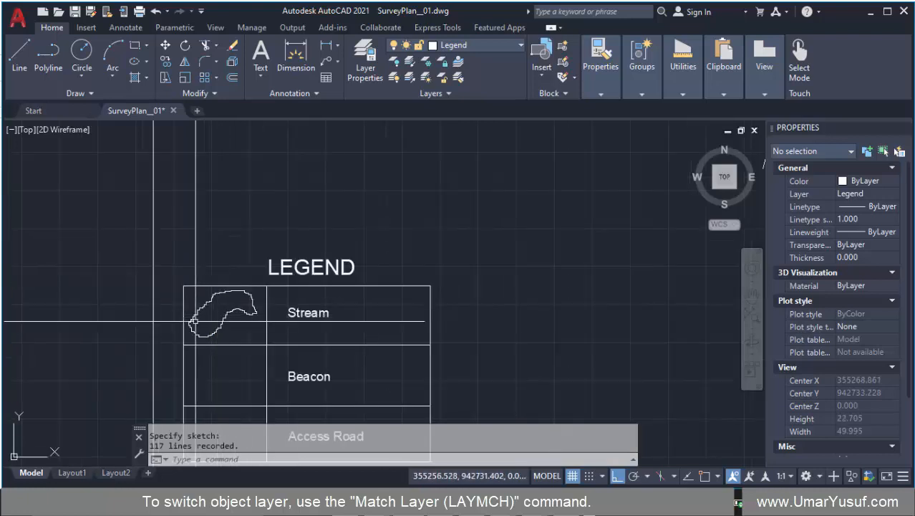
# Hatch the inside of the freehand stream outline in the legend's first symbol cell with the TRIANG pattern
pyautogui.scroll(3, 222, 320)
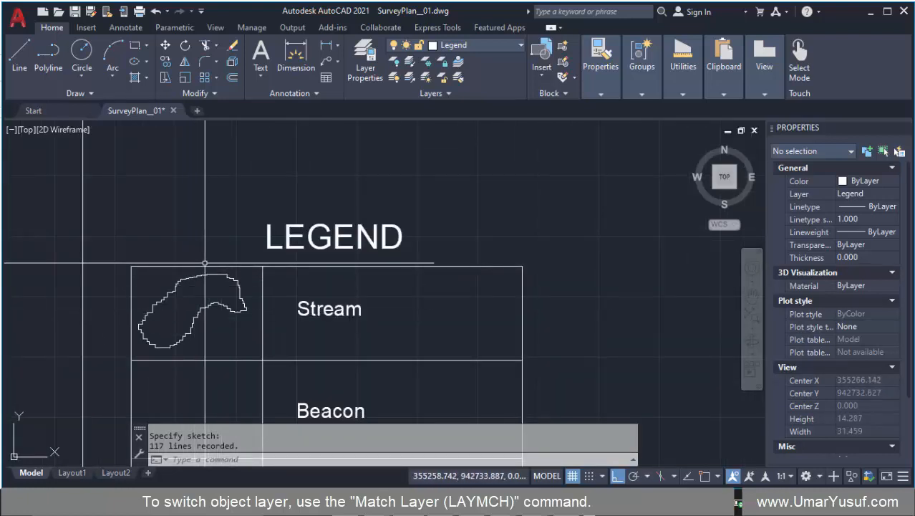
pyautogui.click(135, 77)
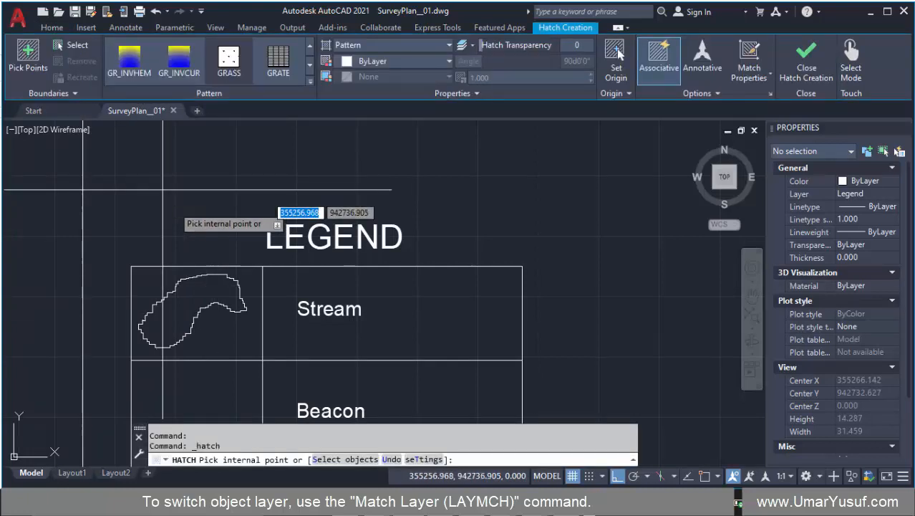
pyautogui.click(310, 80)
pyautogui.scroll(-1, 142, 174)
pyautogui.scroll(-4, 139, 179)
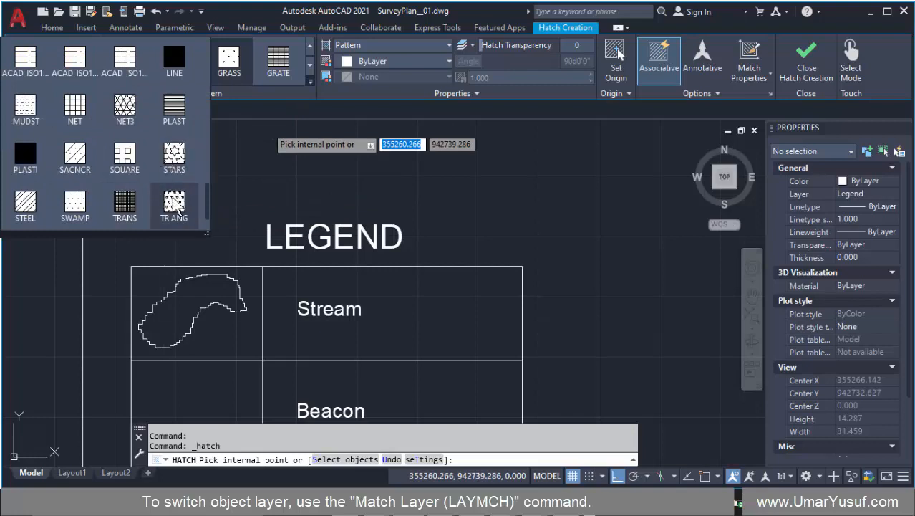
pyautogui.click(172, 208)
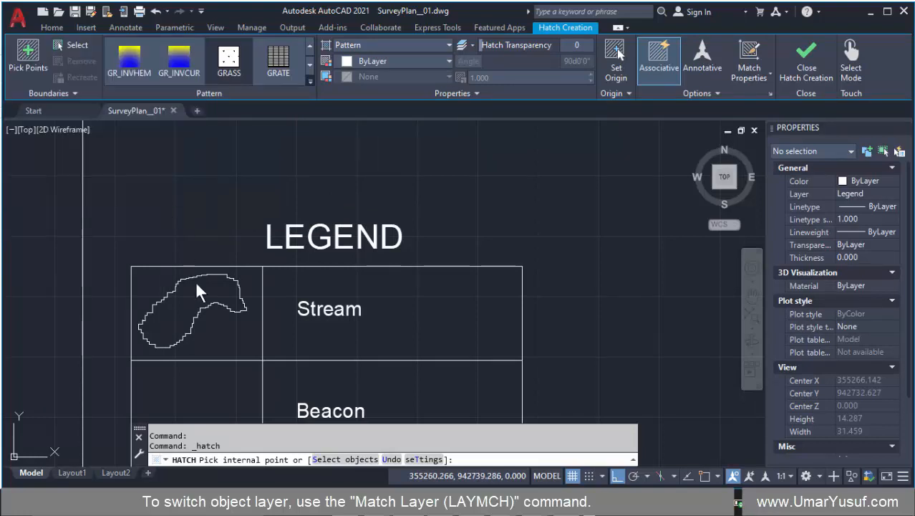
pyautogui.click(185, 297)
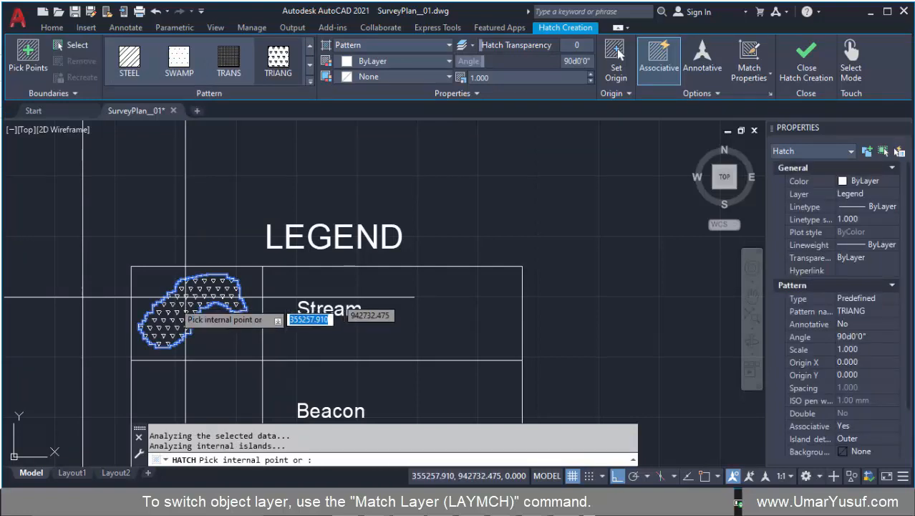
pyautogui.press('Return')
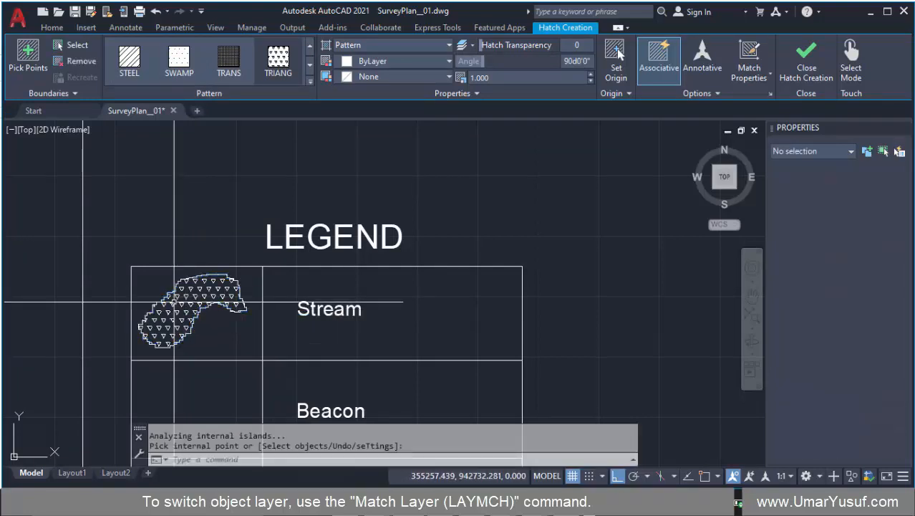
# Check the mapped stream's hatch pattern near P2 and change the legend stream symbol's hatch to match it
pyautogui.scroll(-5, 281, 179)
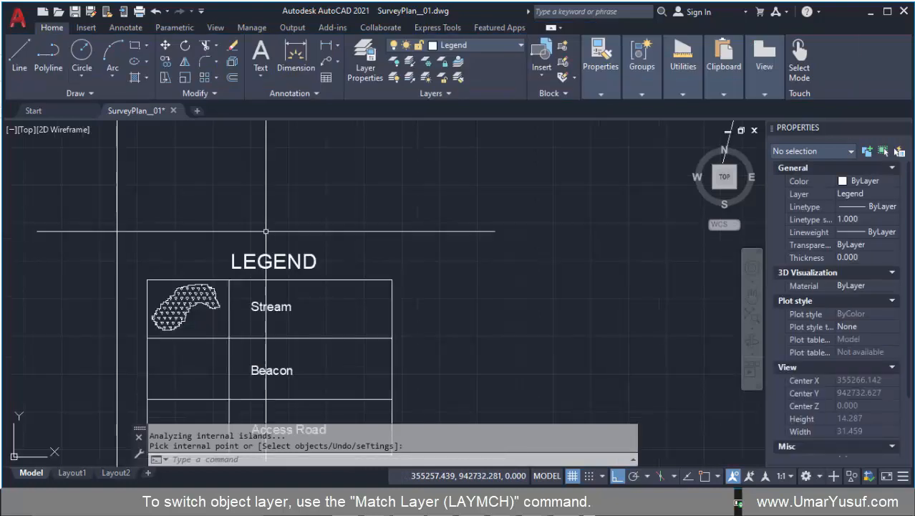
pyautogui.scroll(7, 282, 178)
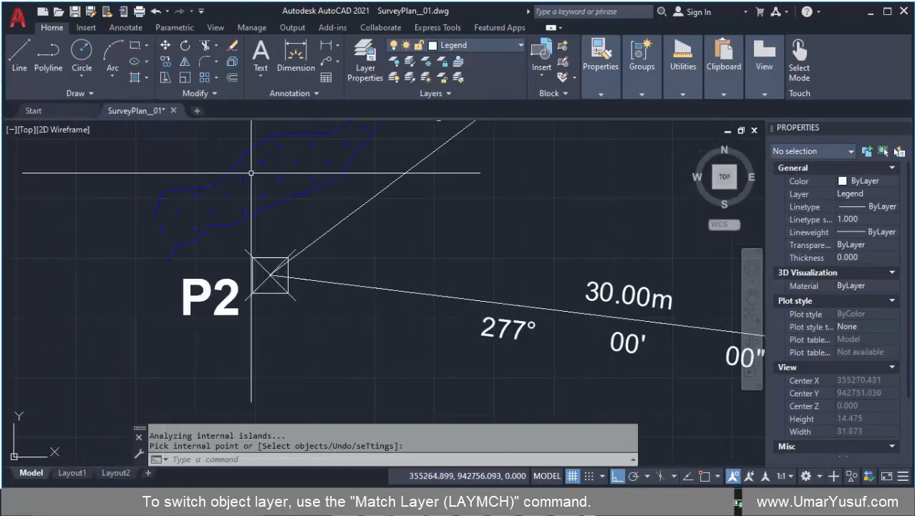
pyautogui.click(245, 176)
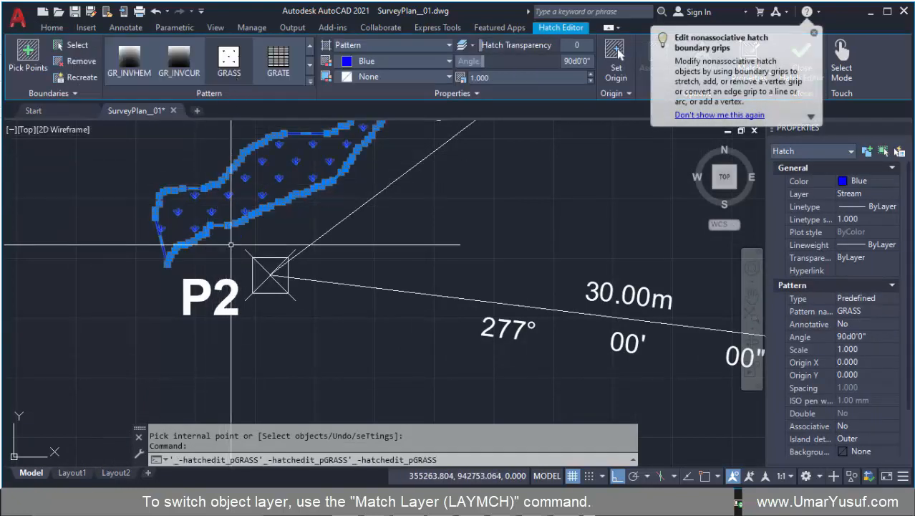
pyautogui.press('Escape')
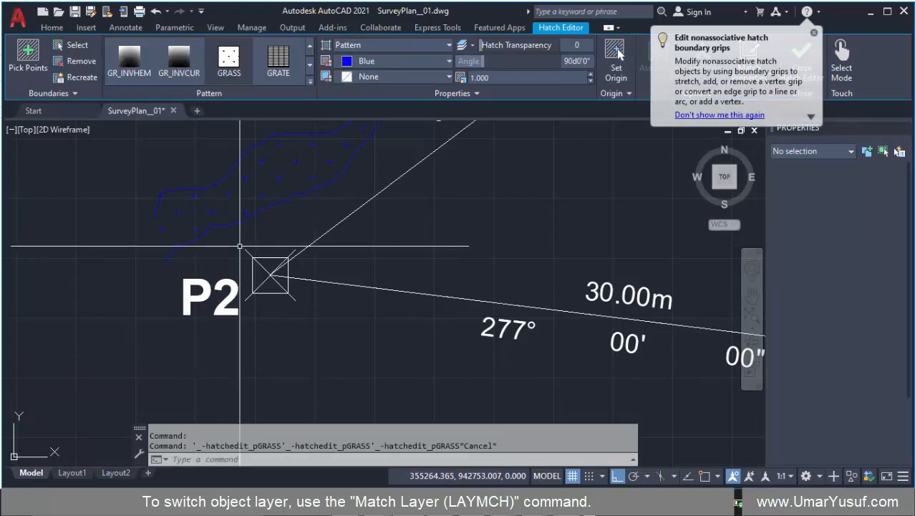
pyautogui.scroll(-5, 239, 251)
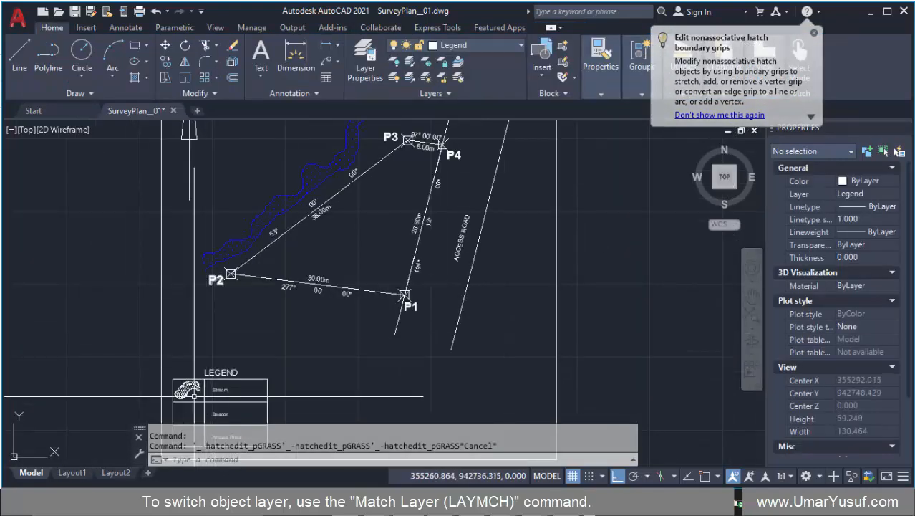
pyautogui.scroll(4, 194, 396)
pyautogui.click(178, 361)
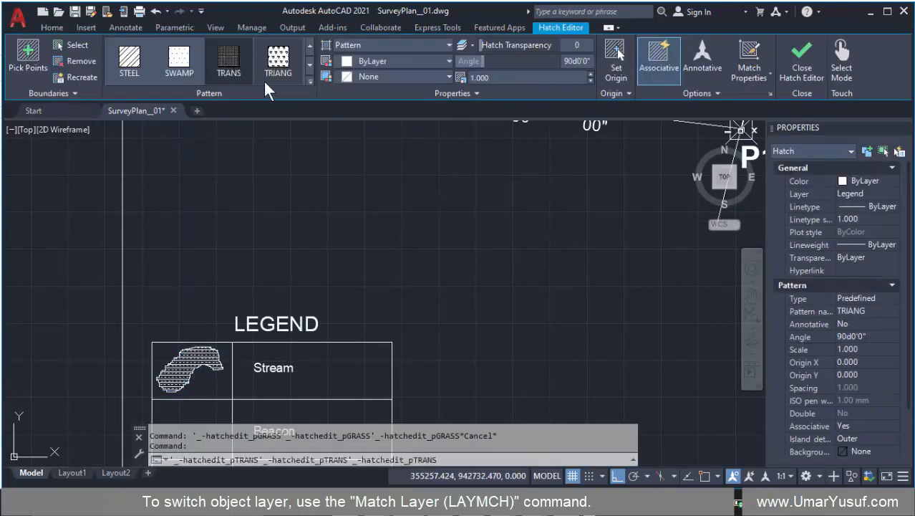
pyautogui.click(309, 79)
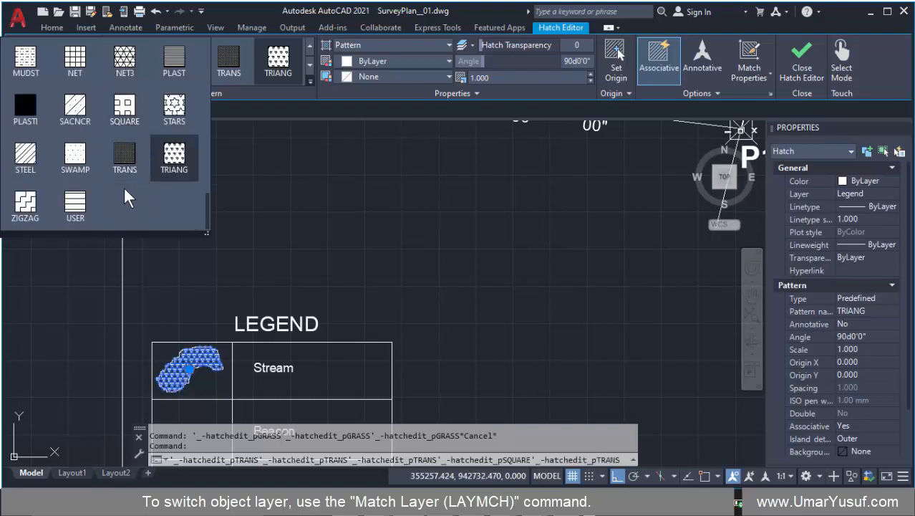
pyautogui.scroll(3, 141, 140)
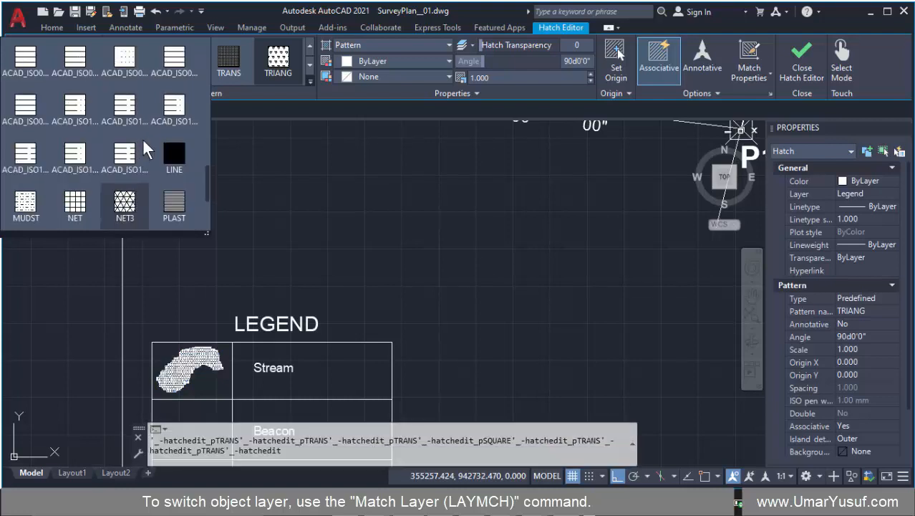
pyautogui.scroll(3, 164, 127)
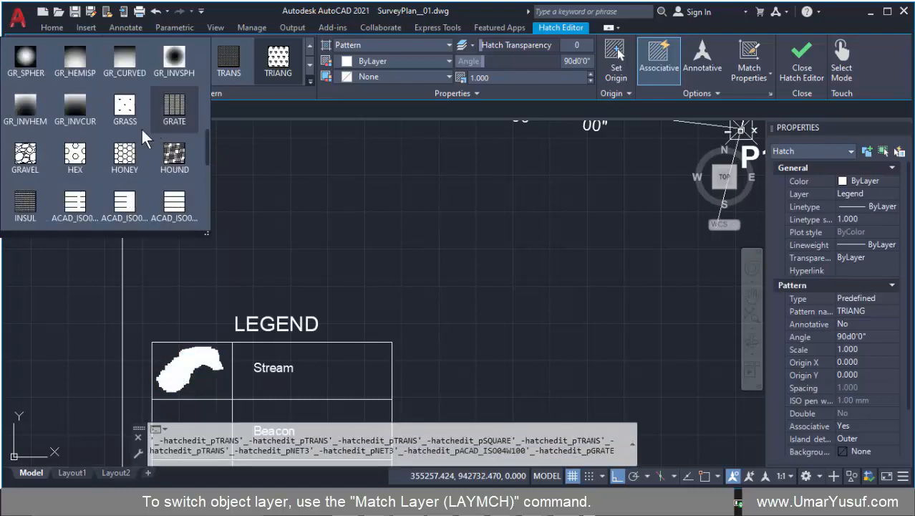
# Change the hatch pattern of the stream symbol in the legend to GRASS
pyautogui.scroll(2, 138, 136)
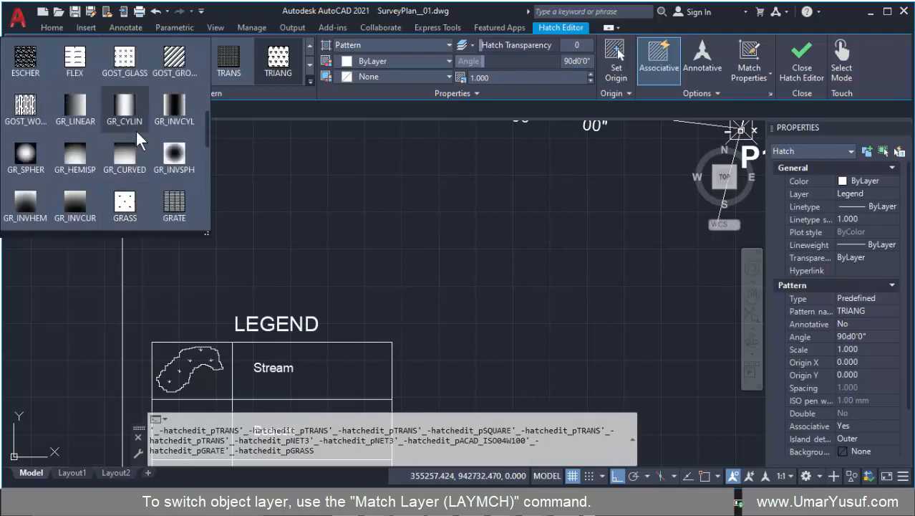
pyautogui.scroll(1, 136, 131)
pyautogui.scroll(-1, 136, 133)
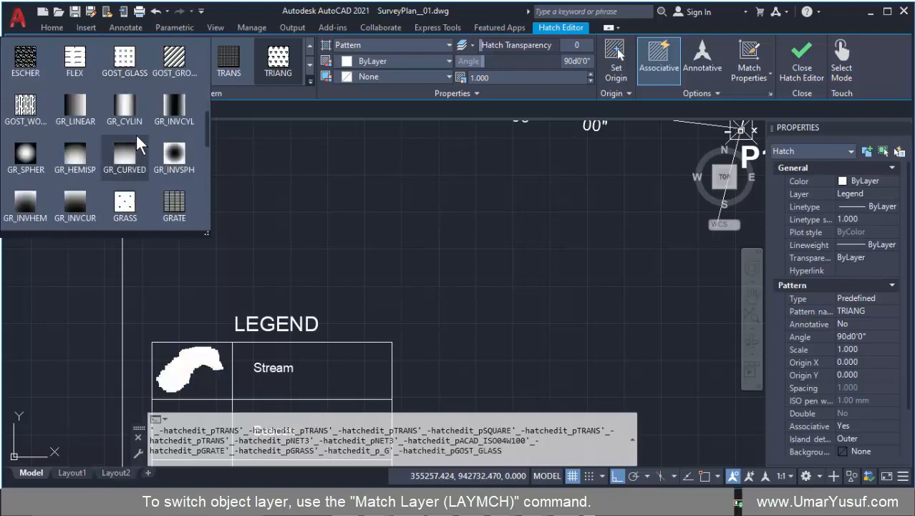
pyautogui.scroll(-1, 147, 134)
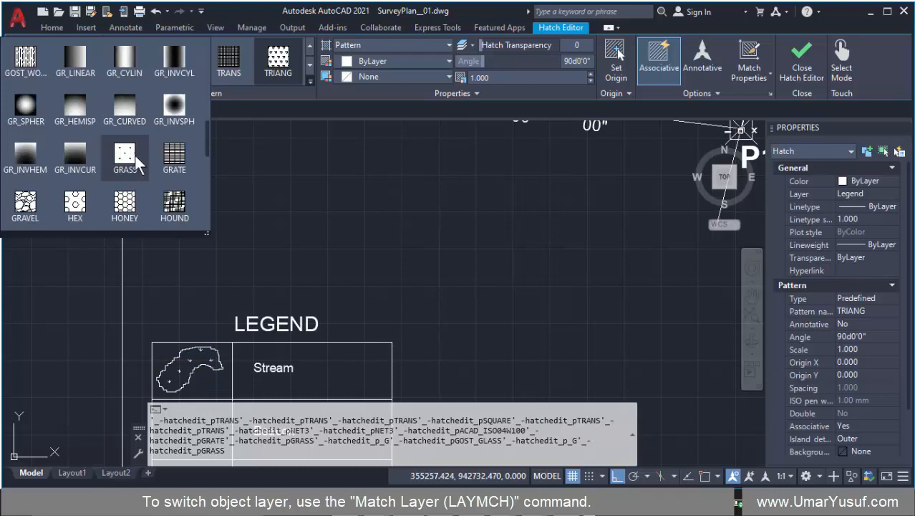
pyautogui.click(132, 155)
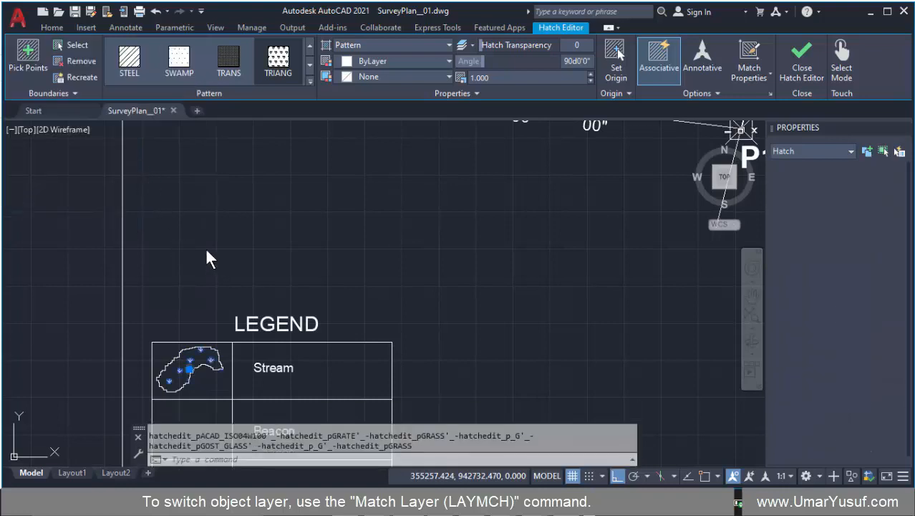
# Set the color of the legend's stream outline and its hatch to Blue
pyautogui.scroll(4, 193, 349)
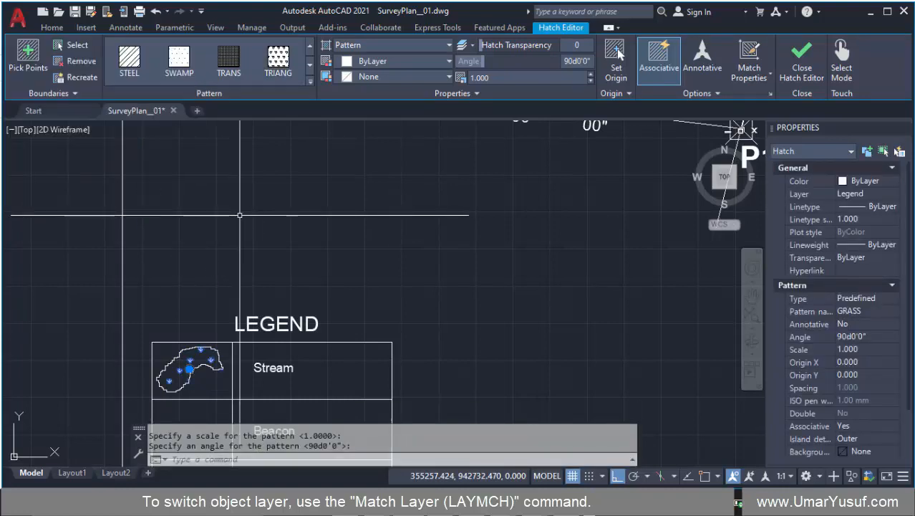
pyautogui.scroll(-2, 214, 305)
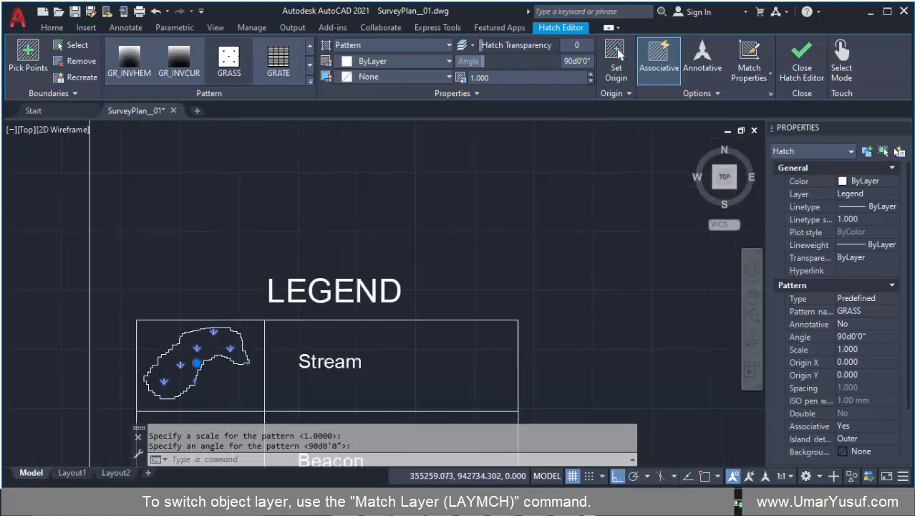
pyautogui.scroll(1, 198, 339)
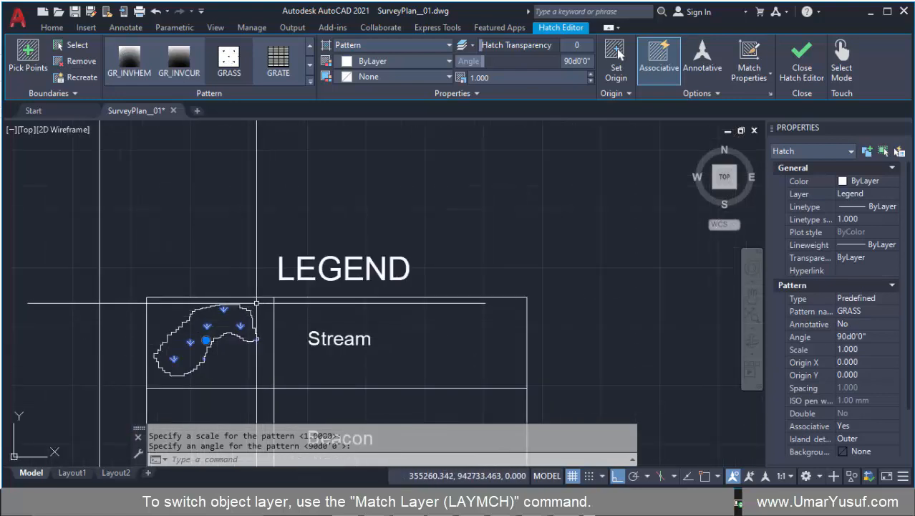
pyautogui.click(259, 301)
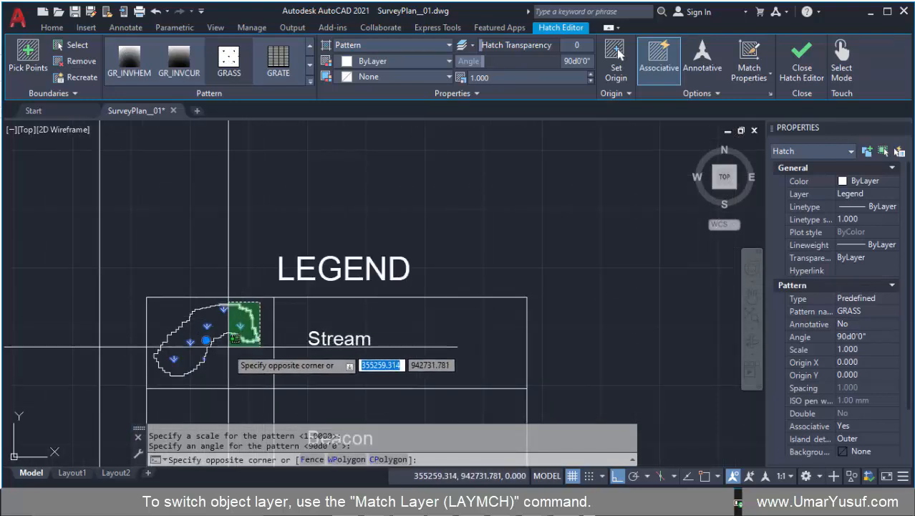
pyautogui.click(150, 385)
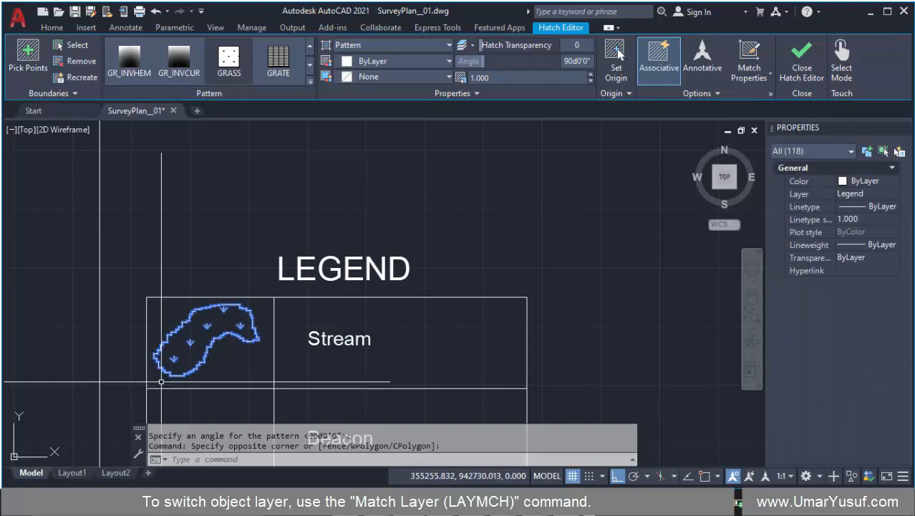
pyautogui.click(877, 179)
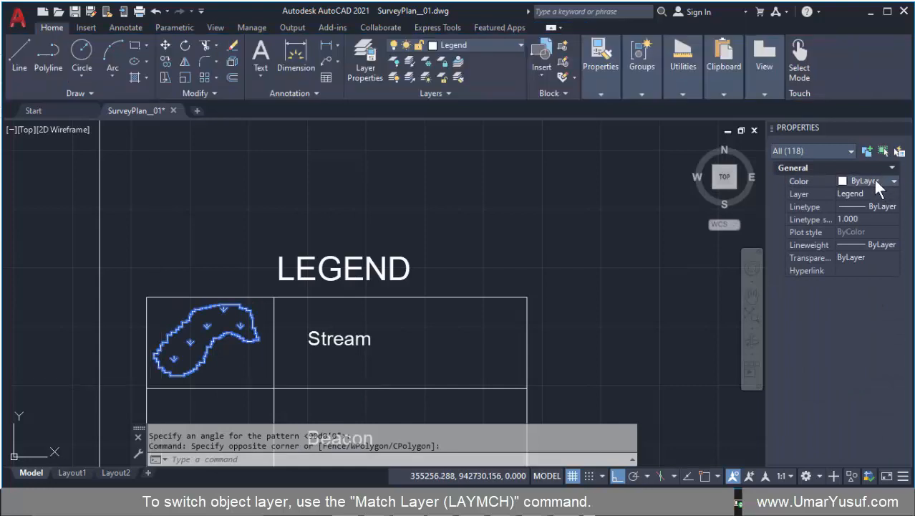
pyautogui.click(875, 181)
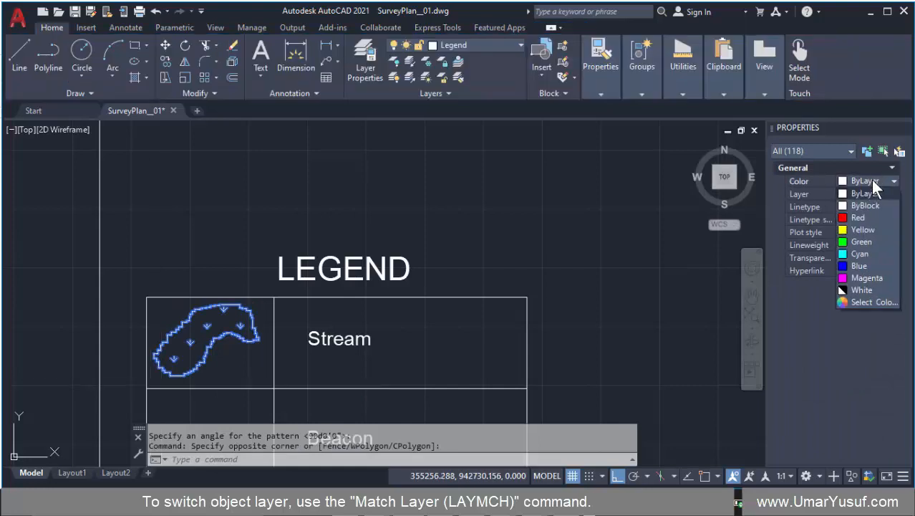
pyautogui.click(858, 266)
pyautogui.scroll(-5, 371, 256)
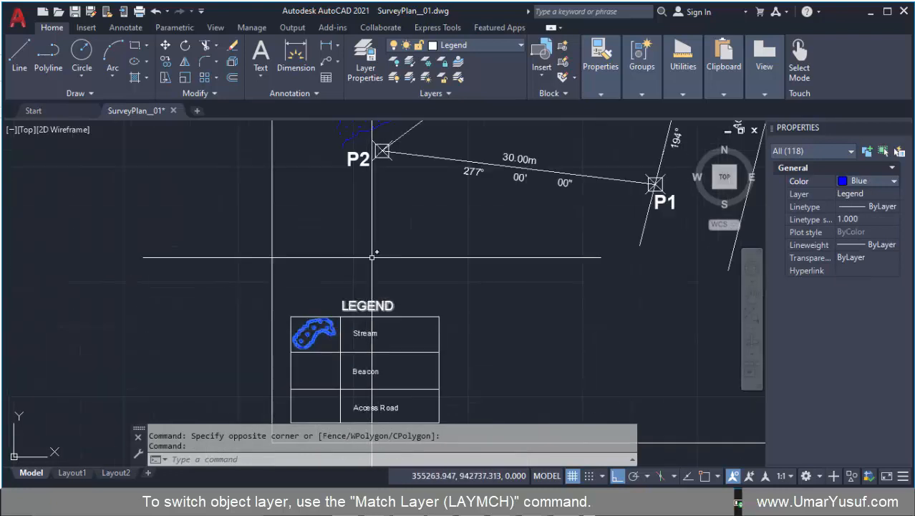
pyautogui.scroll(2, 372, 256)
pyautogui.press('Escape')
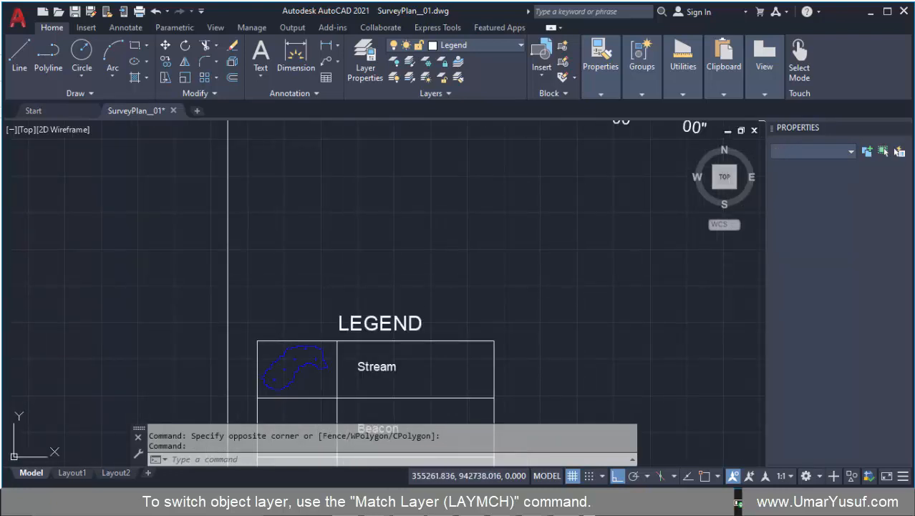
# Copy the point symbol at P2 into the empty symbol cell of the legend's Beacon row
pyautogui.scroll(-2, 347, 278)
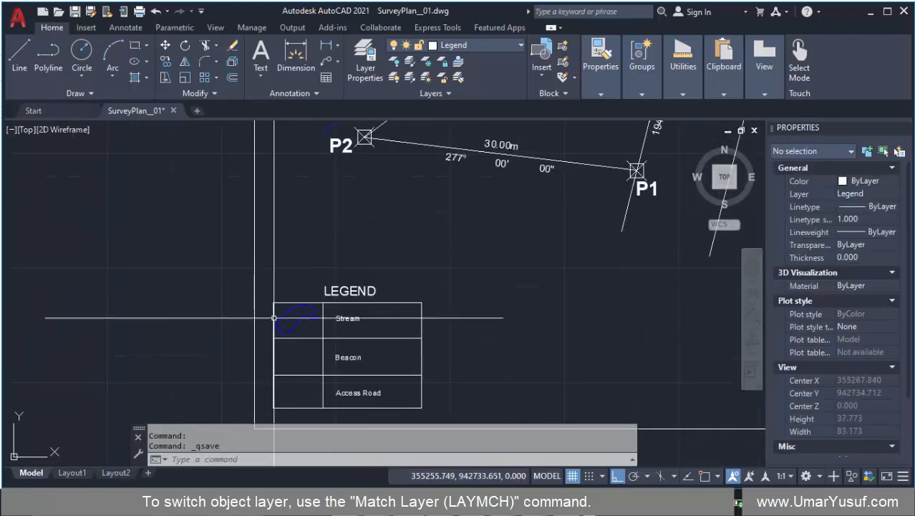
pyautogui.scroll(2, 285, 358)
pyautogui.scroll(-2, 285, 358)
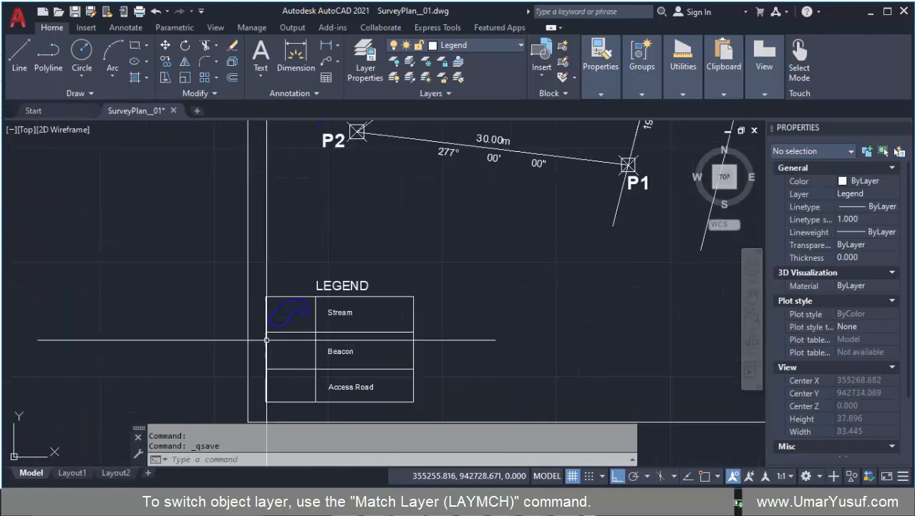
pyautogui.click(356, 132)
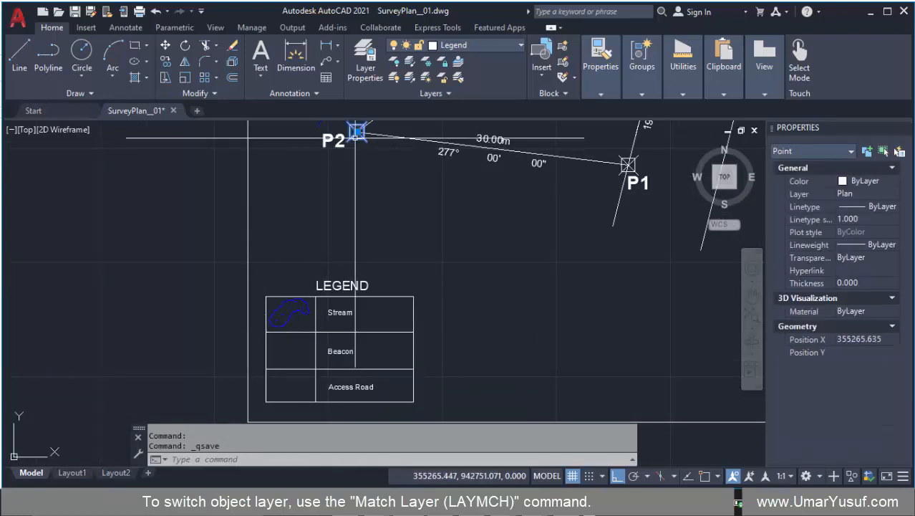
pyautogui.click(165, 61)
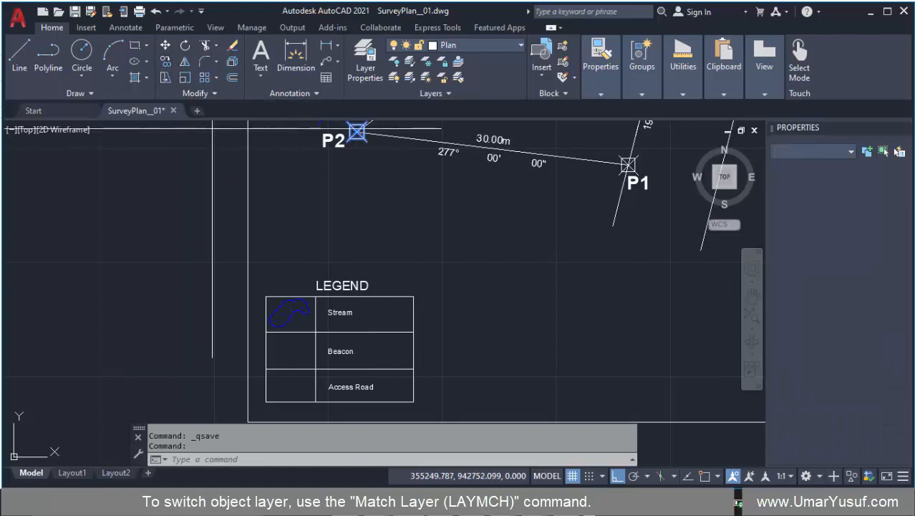
pyautogui.click(356, 132)
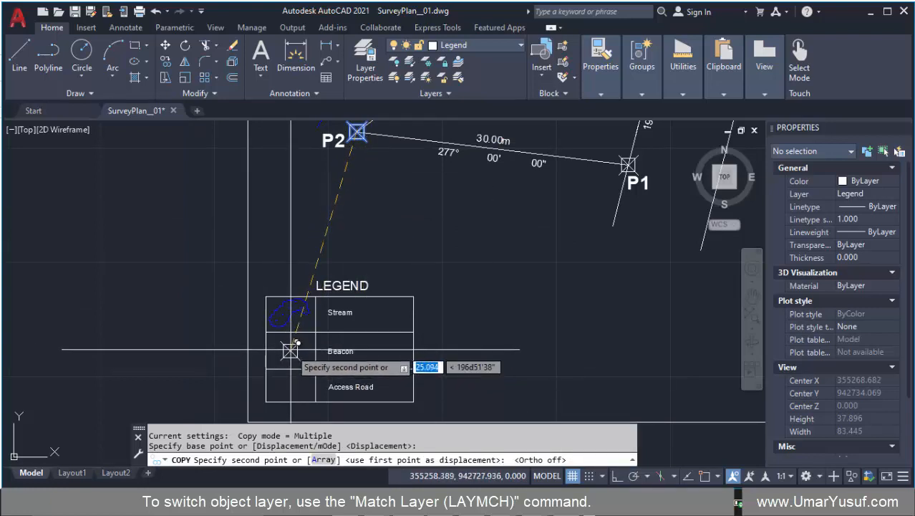
pyautogui.click(290, 350)
pyautogui.press('Escape')
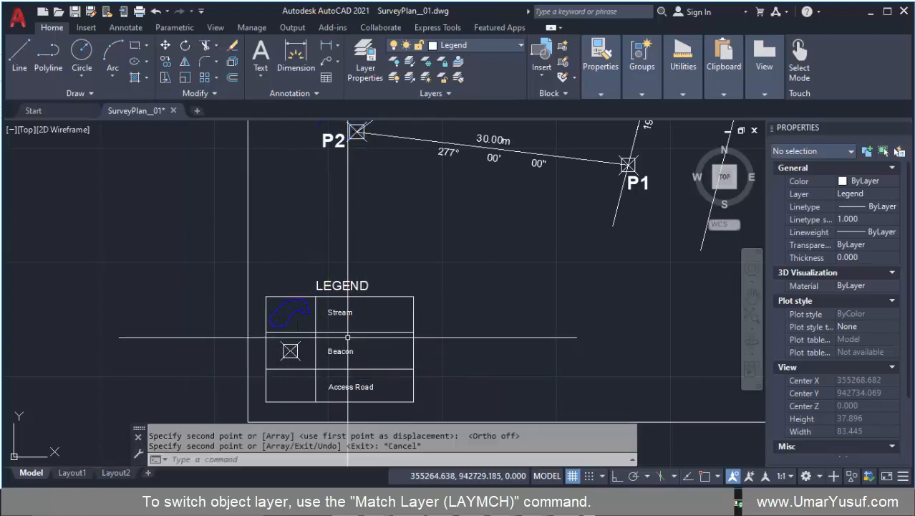
# Draw a diagonal line rising to the right in the symbol cell of the legend's Access Road row
pyautogui.scroll(-2, 276, 299)
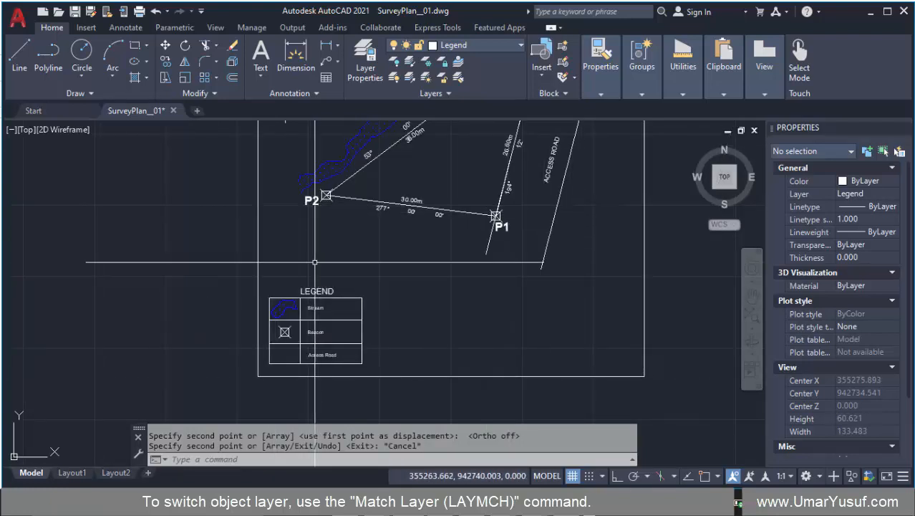
pyautogui.write('L')
pyautogui.press('Return')
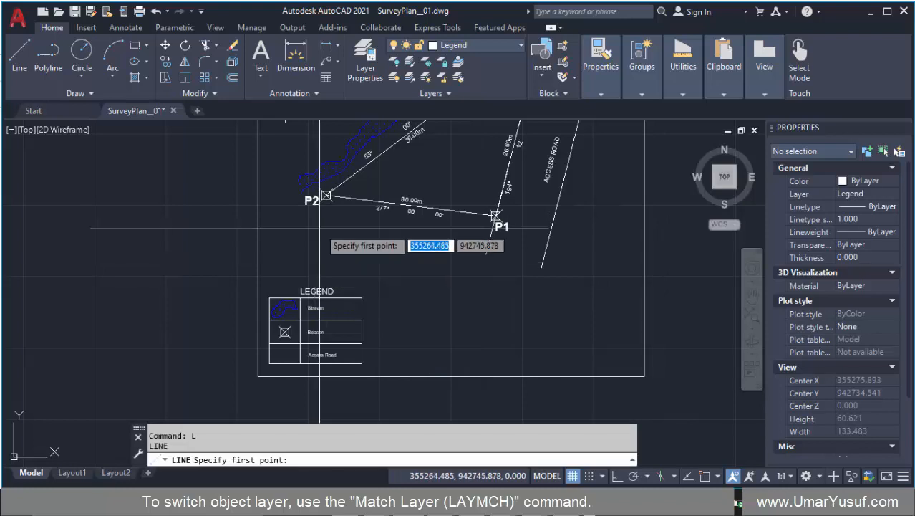
pyautogui.scroll(5, 281, 379)
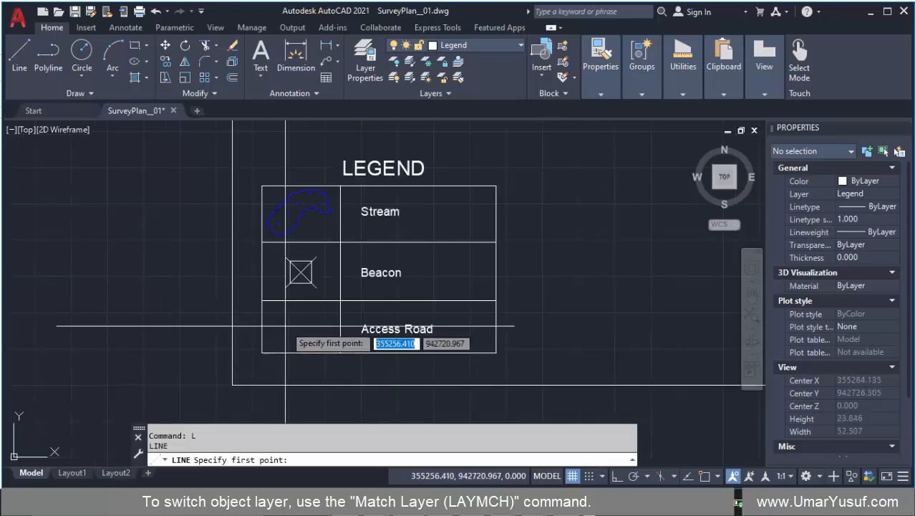
pyautogui.scroll(5, 286, 325)
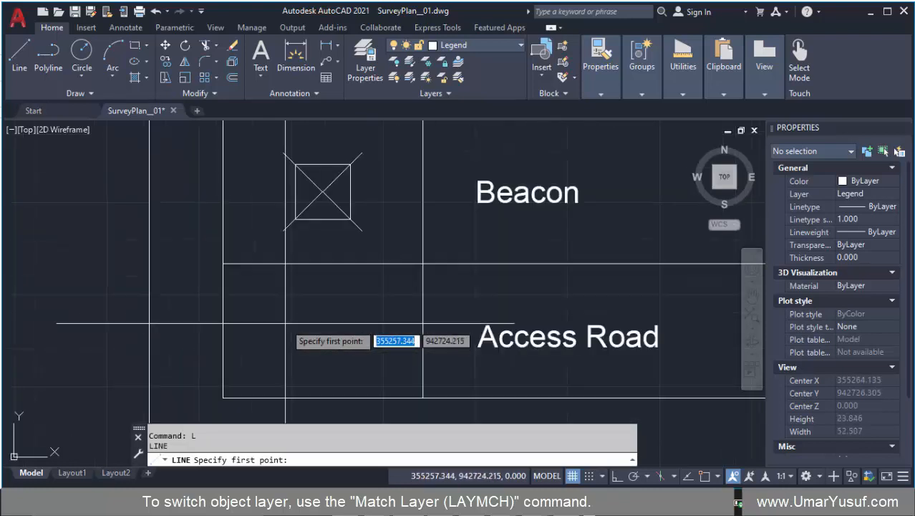
pyautogui.click(242, 350)
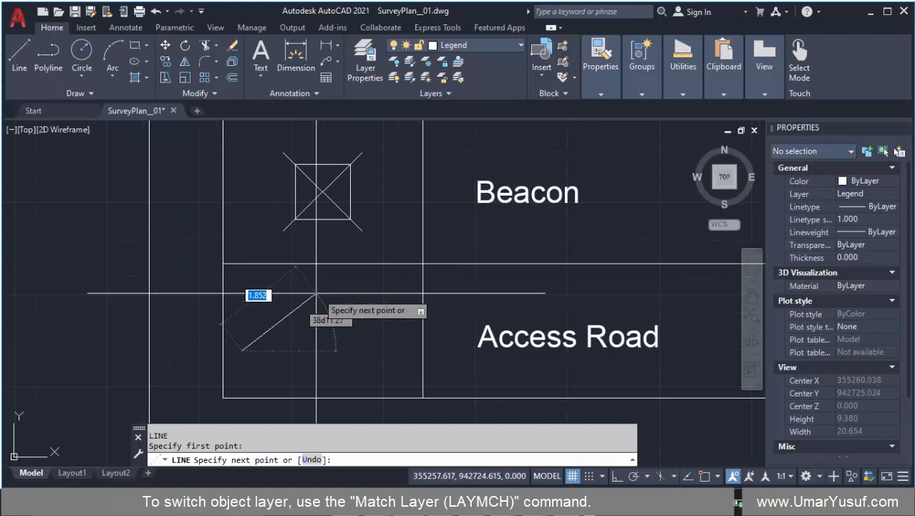
pyautogui.click(354, 275)
pyautogui.press('Return')
pyautogui.press('Return')
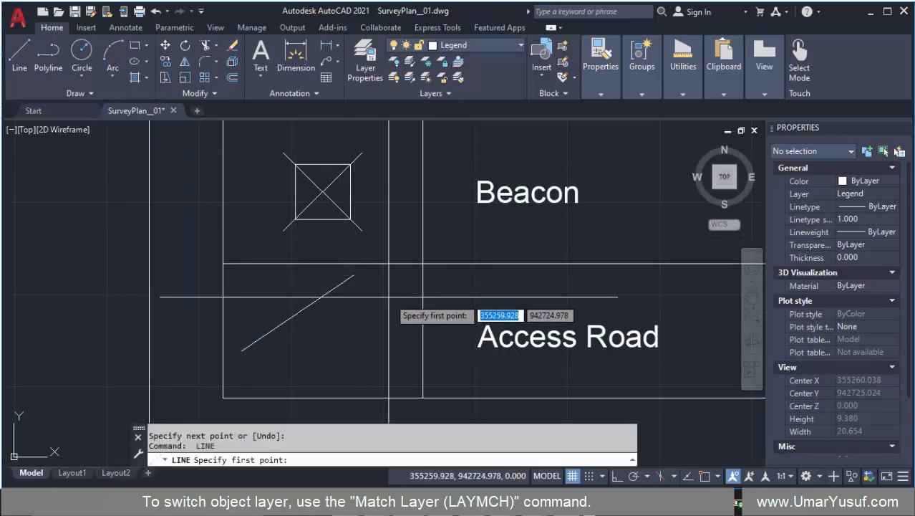
pyautogui.click(401, 291)
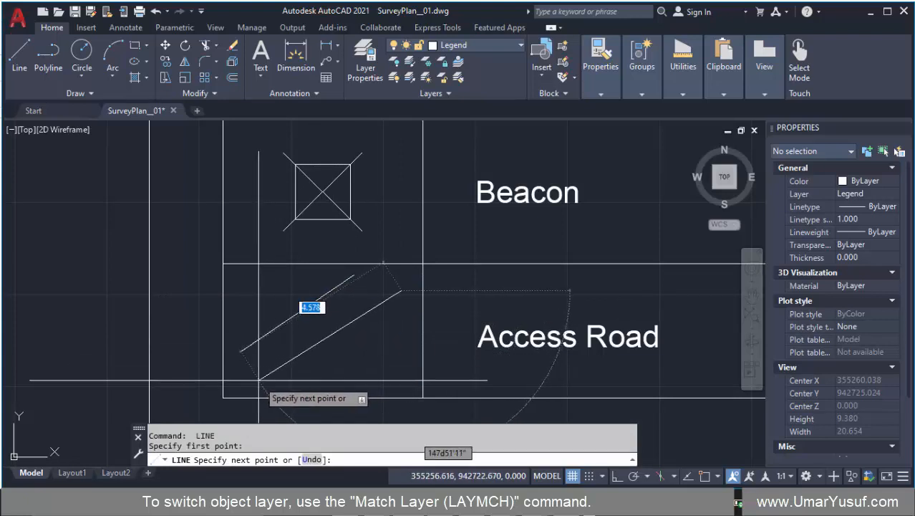
pyautogui.press('Return')
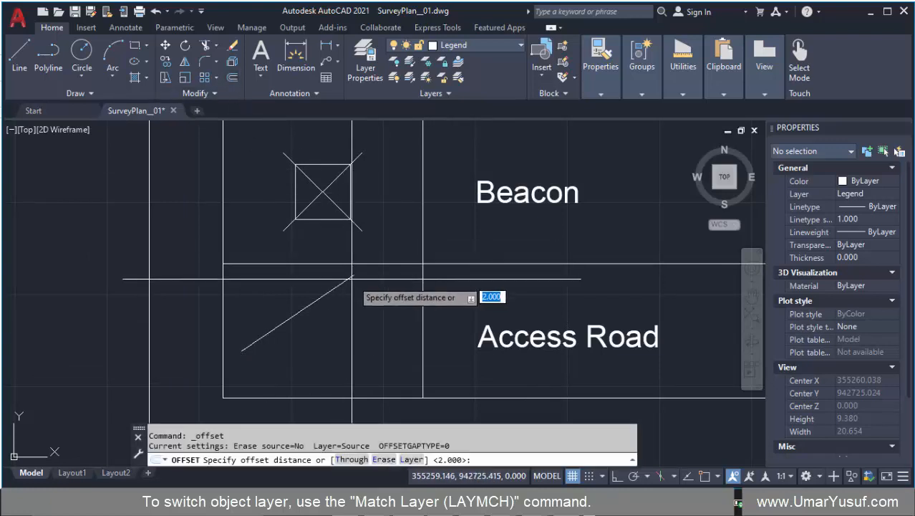
# Offset the Access Road symbol line with the Through option to add a parallel line below it within the cell
pyautogui.write('t')
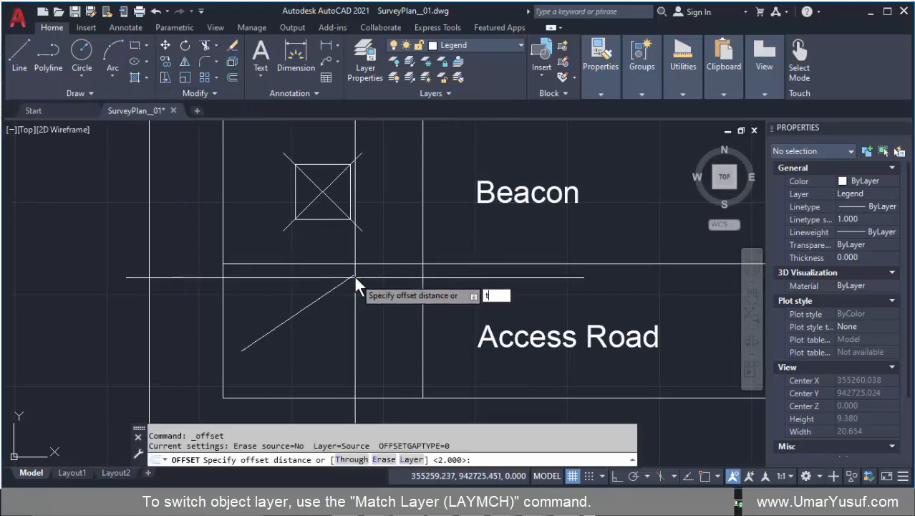
pyautogui.press('Return')
pyautogui.click(322, 294)
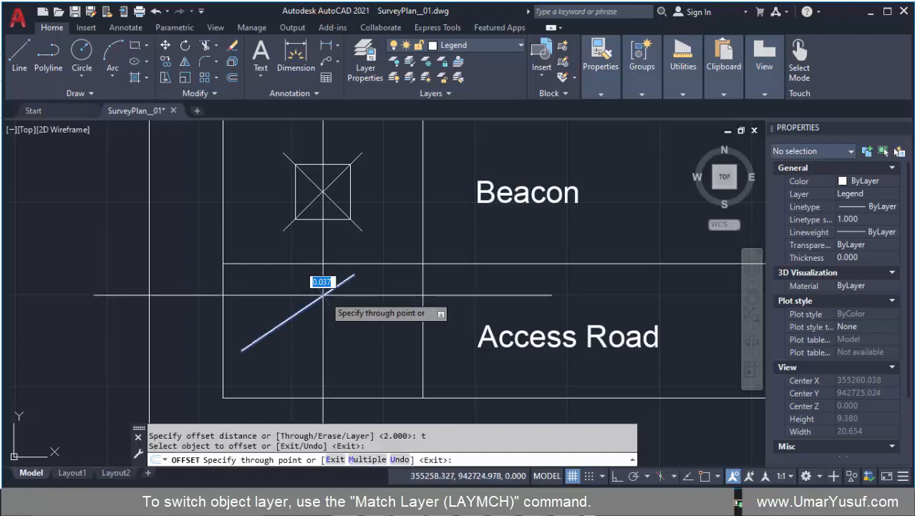
pyautogui.click(378, 310)
pyautogui.scroll(-4, 311, 329)
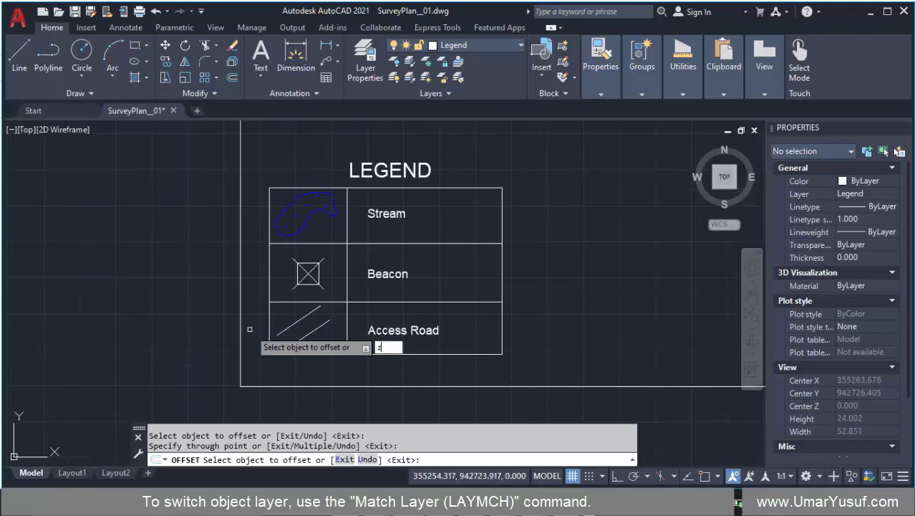
pyautogui.write('e')
pyautogui.press('Return')
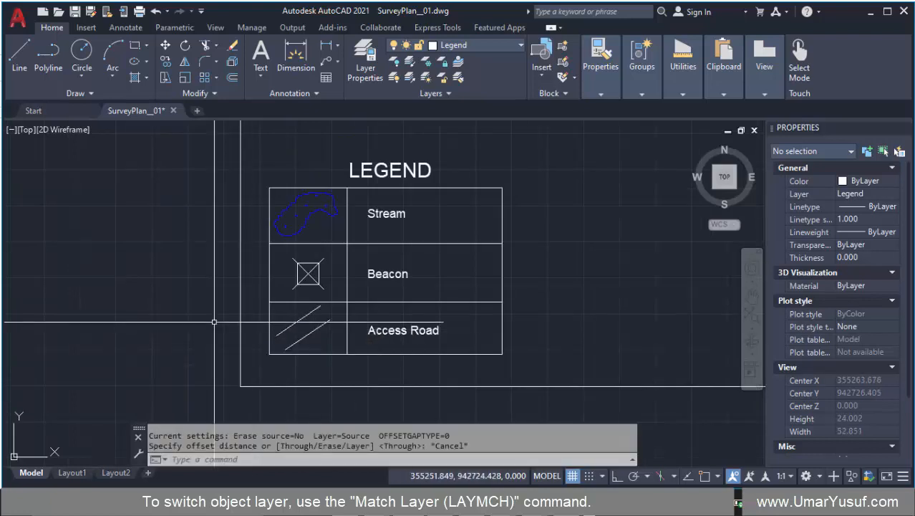
# Zoom to the drawing extents, then examine the legend and its symbols within the plan border
pyautogui.write('z')
pyautogui.press('Return')
pyautogui.write('e')
pyautogui.press('Return')
pyautogui.write('e')
pyautogui.press('Return')
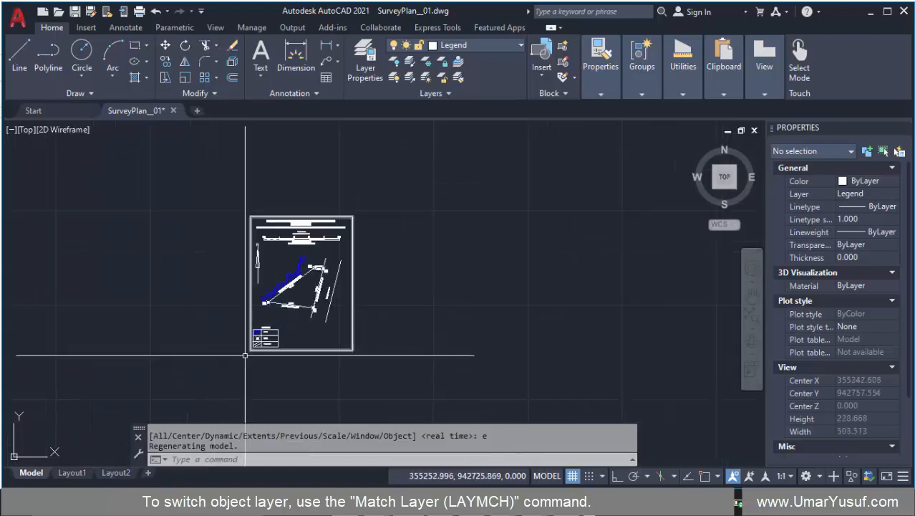
pyautogui.scroll(5, 241, 352)
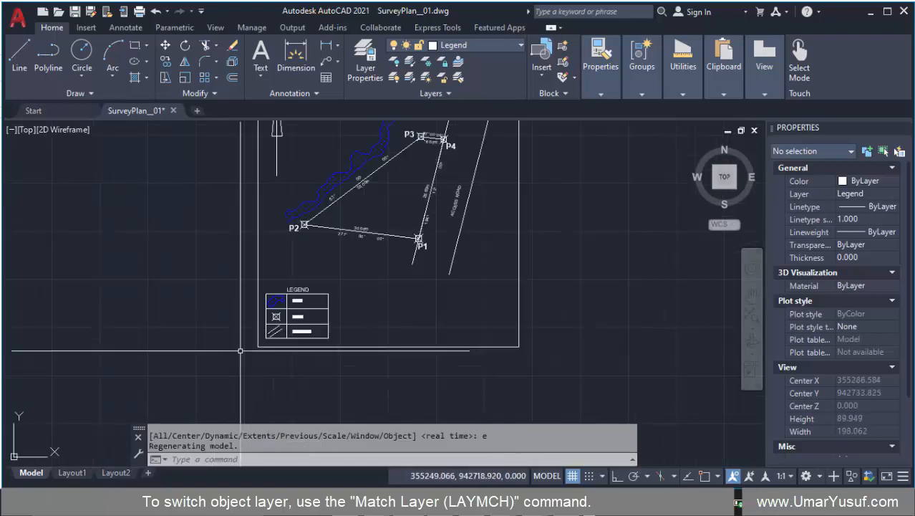
pyautogui.scroll(3, 317, 344)
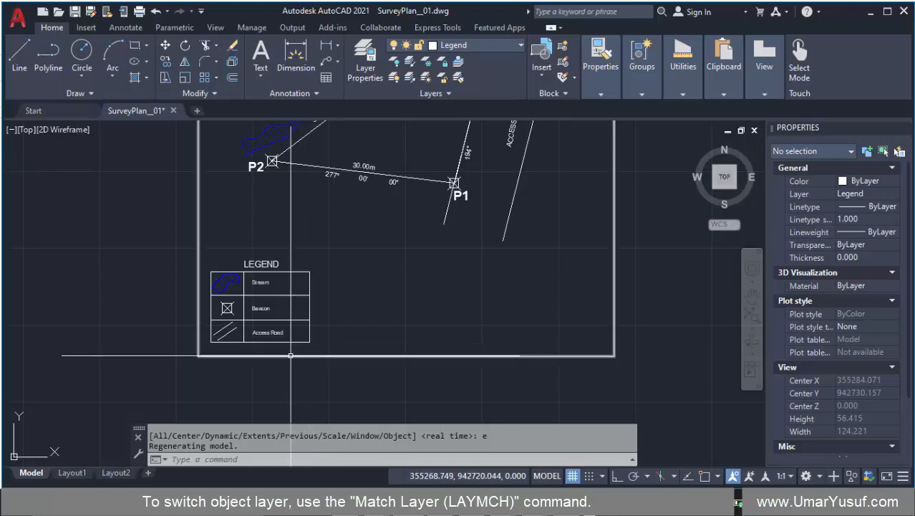
pyautogui.moveTo(290, 354)
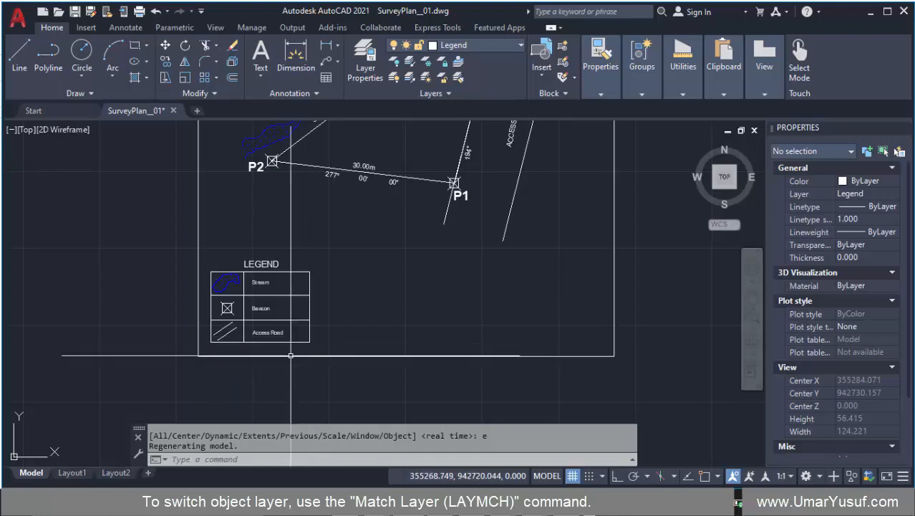
# Save the survey plan drawing
pyautogui.hotkey('ctrl', 's')
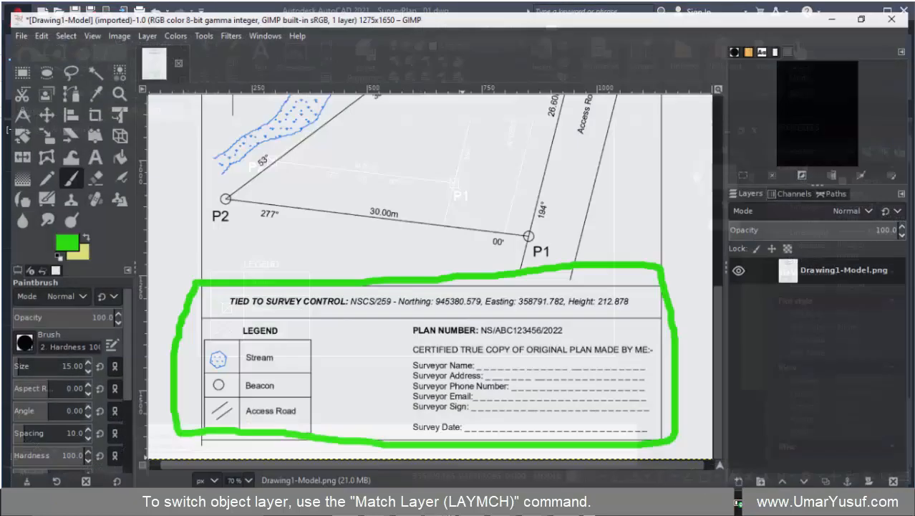
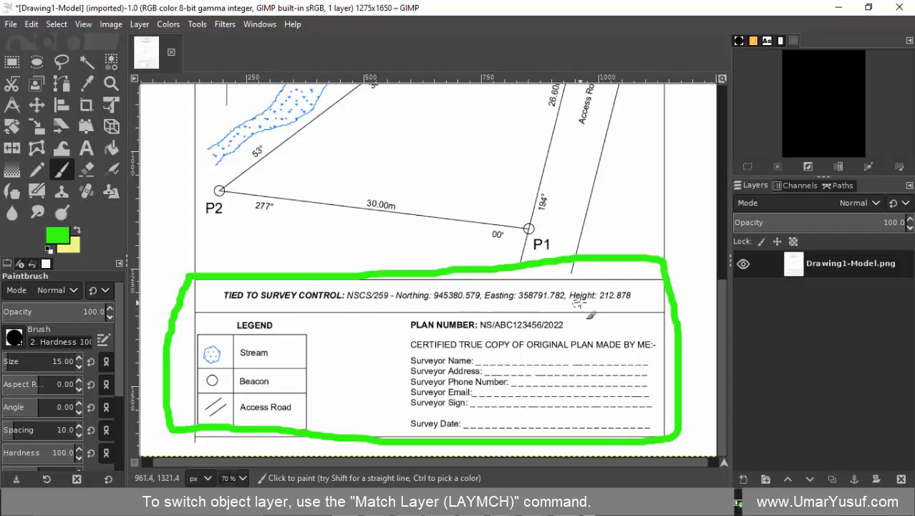
# Switch to the reference plan in GIMP and examine the survey control line, legend and certification block against the plot above
pyautogui.scroll(9, 431, 293)
pyautogui.scroll(-9, 450, 245)
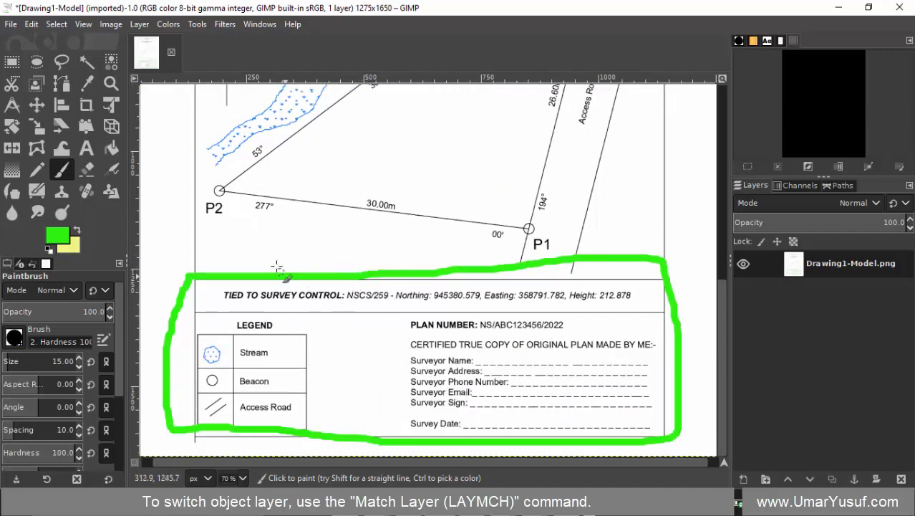
pyautogui.scroll(9, 268, 259)
pyautogui.scroll(-9, 267, 259)
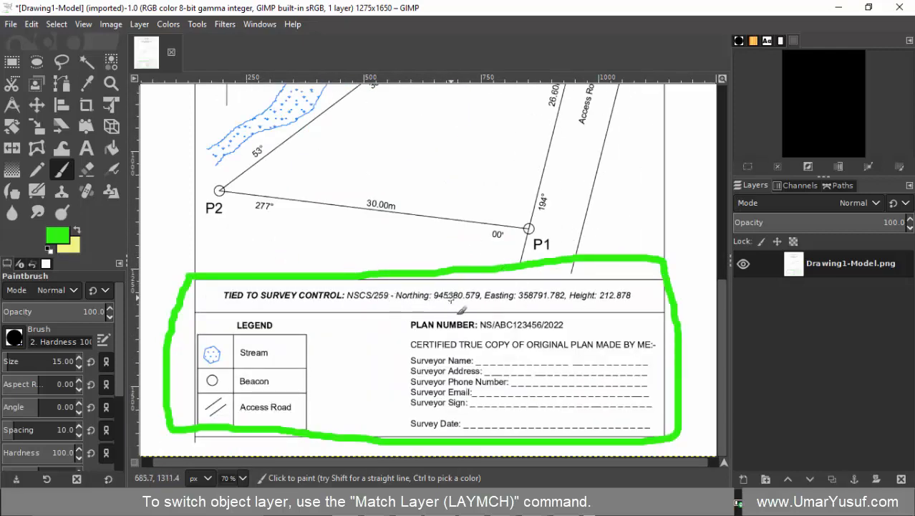
pyautogui.scroll(5, 426, 256)
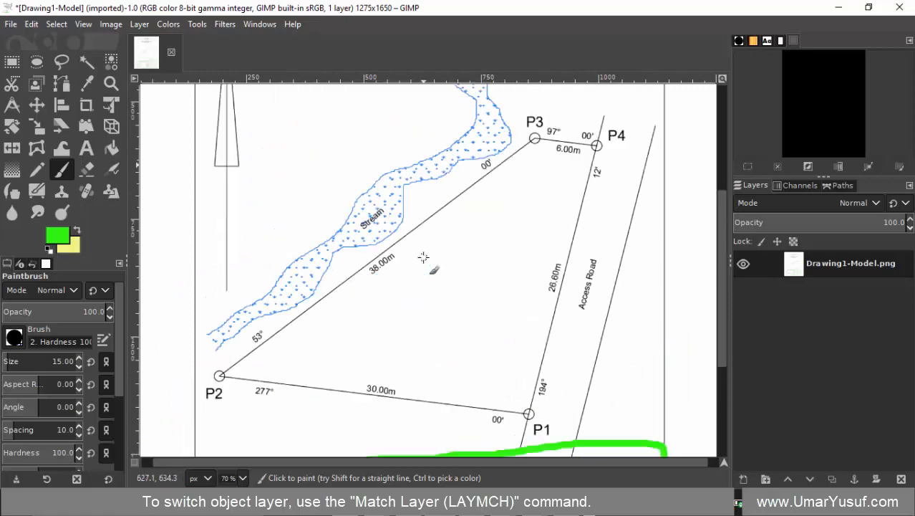
pyautogui.scroll(-5, 484, 204)
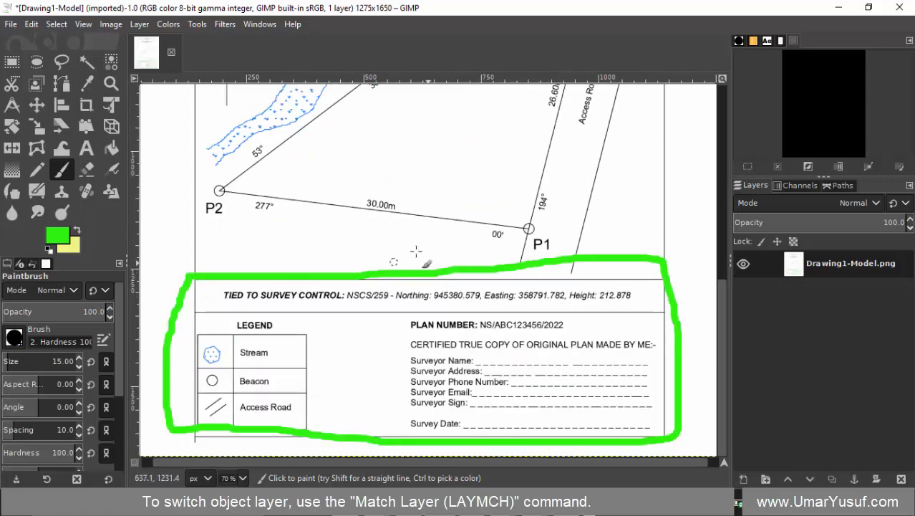
pyautogui.scroll(7, 358, 252)
pyautogui.scroll(-7, 351, 254)
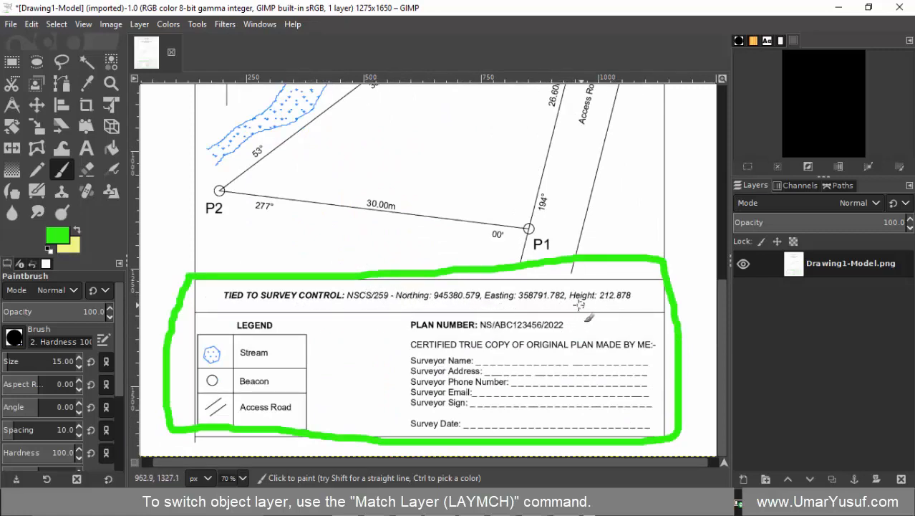
# Circle the Height value in the survey control line with a green brush stroke, and undo the stroke
pyautogui.moveTo(575, 304)
pyautogui.mouseDown()
pyautogui.moveTo(653, 306)
pyautogui.moveTo(612, 264)
pyautogui.moveTo(576, 274)
pyautogui.moveTo(569, 295)
pyautogui.moveTo(608, 314)
pyautogui.mouseUp()
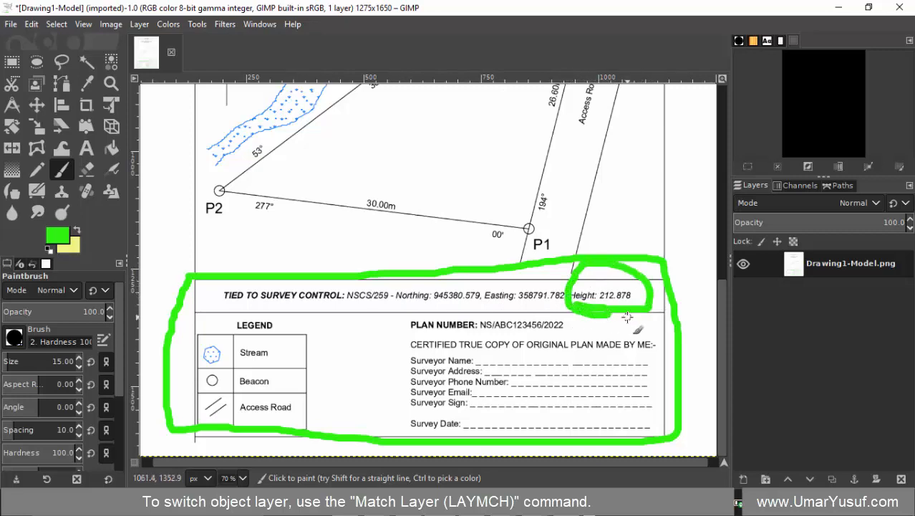
pyautogui.hotkey('ctrl', 'z')
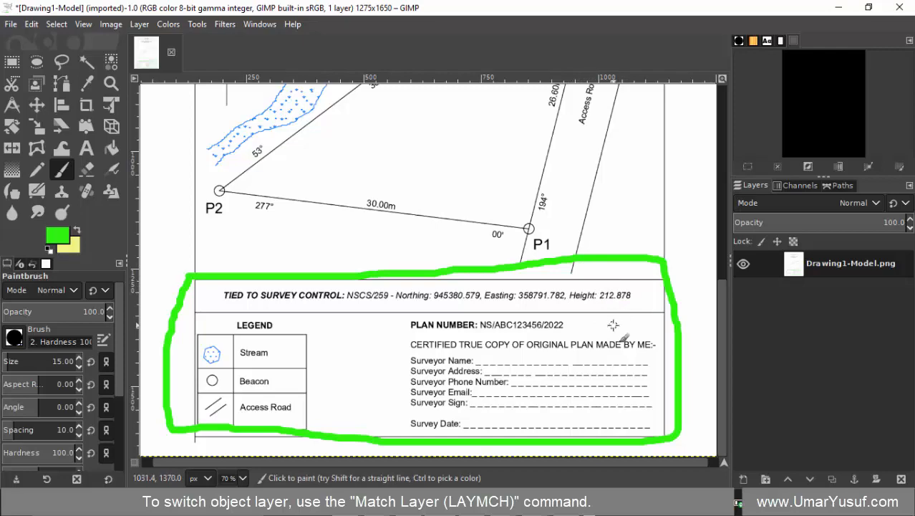
# Review the reference plan's plot and lower block, and undo the green outline around the survey control and legend area
pyautogui.scroll(5, 590, 311)
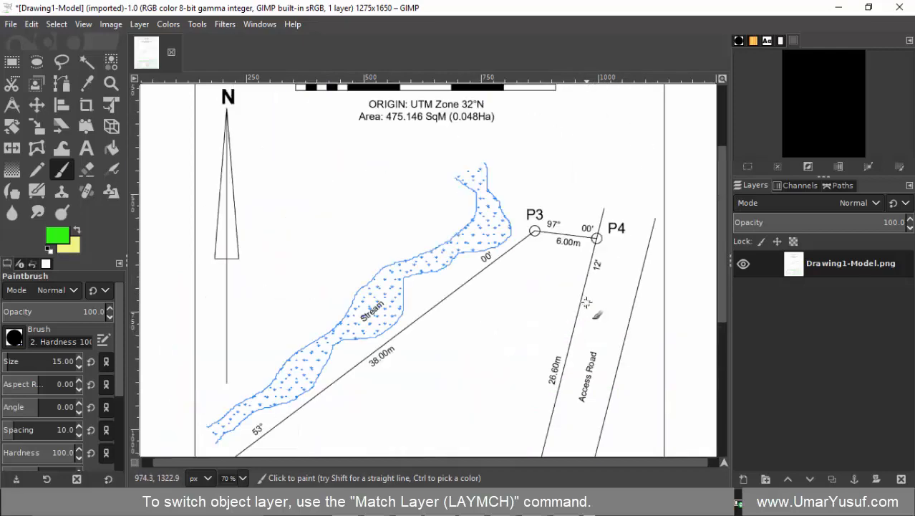
pyautogui.scroll(-5, 582, 304)
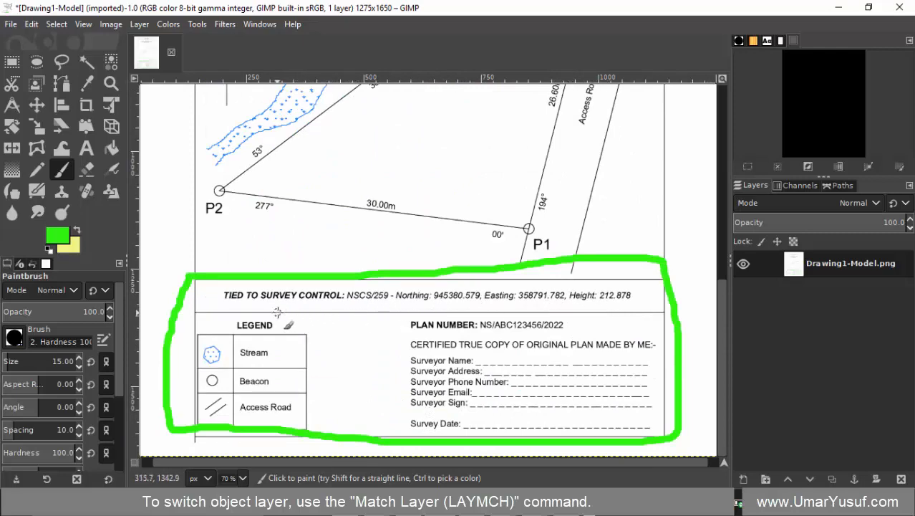
pyautogui.scroll(6, 278, 312)
pyautogui.scroll(-6, 278, 312)
pyautogui.scroll(4, 285, 271)
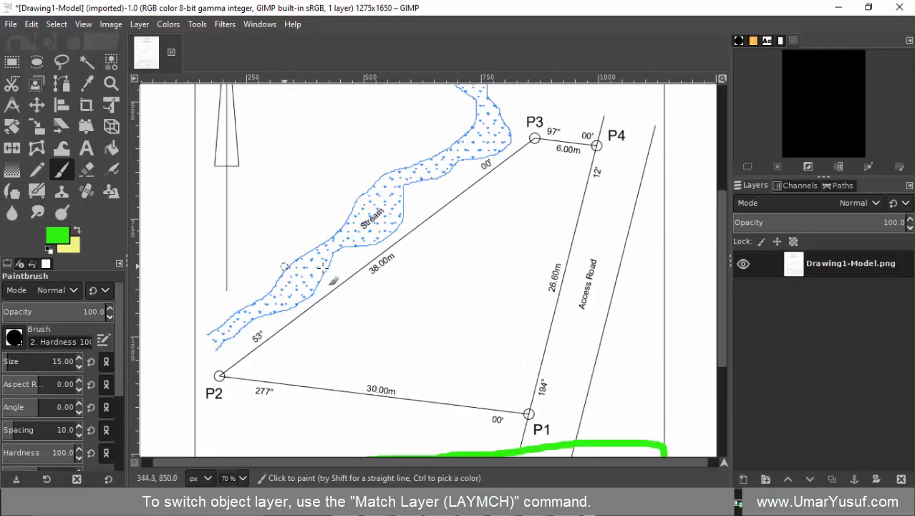
pyautogui.scroll(7, 351, 270)
pyautogui.scroll(-6, 347, 268)
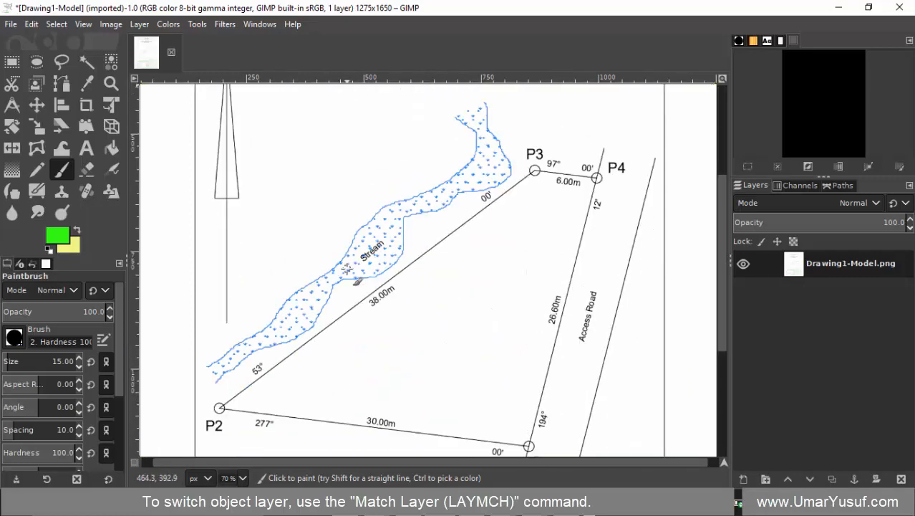
pyautogui.scroll(-7, 348, 264)
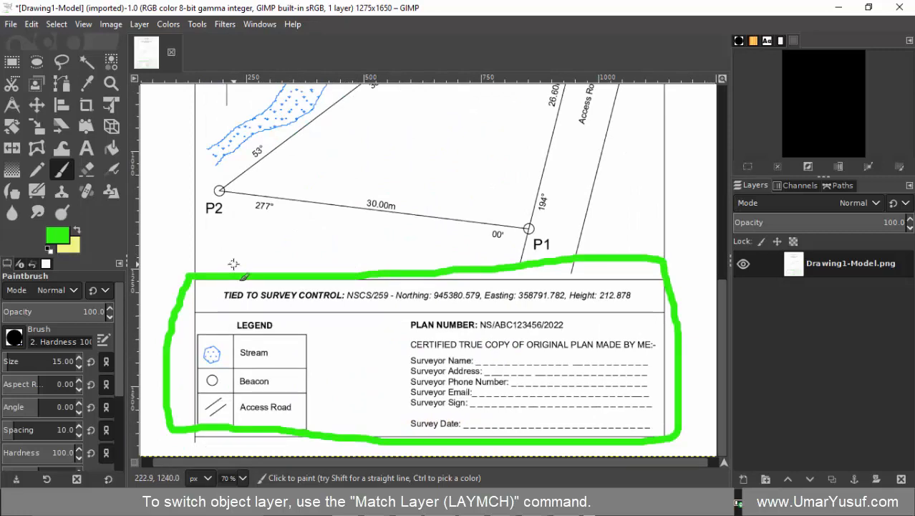
pyautogui.hotkey('ctrl', 'z')
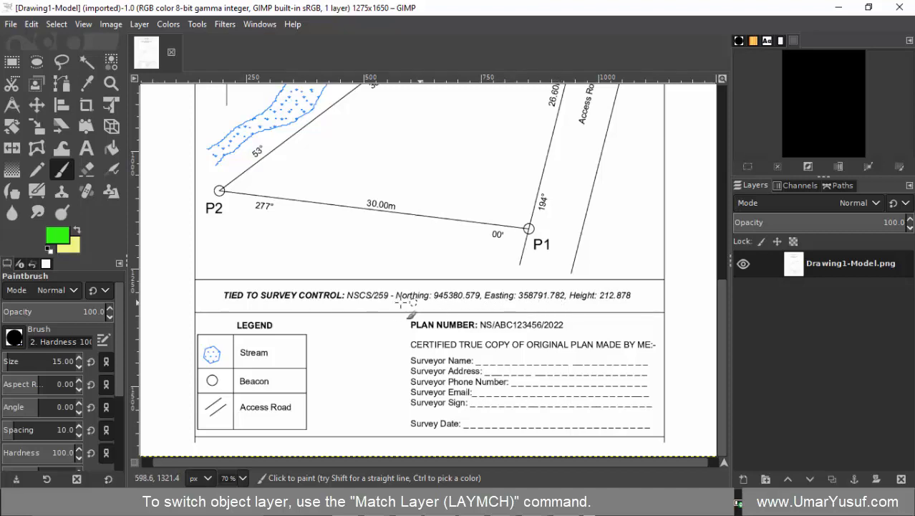
# Paint a green underline beneath the survey control reference and coordinates, and outline the plan number and certification block in green
pyautogui.scroll(5, 458, 199)
pyautogui.scroll(-5, 459, 199)
pyautogui.moveTo(346, 306); pyautogui.dragTo(514, 309)
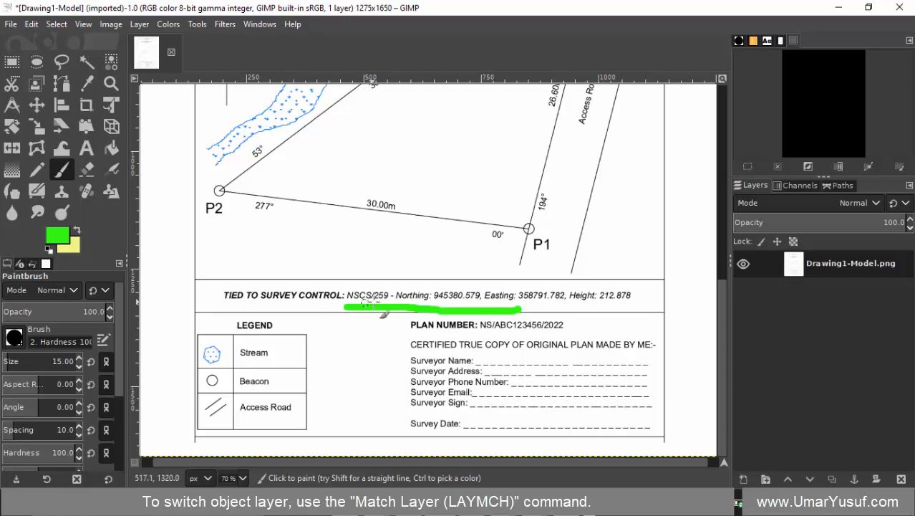
pyautogui.scroll(3, 328, 309)
pyautogui.scroll(-2, 374, 220)
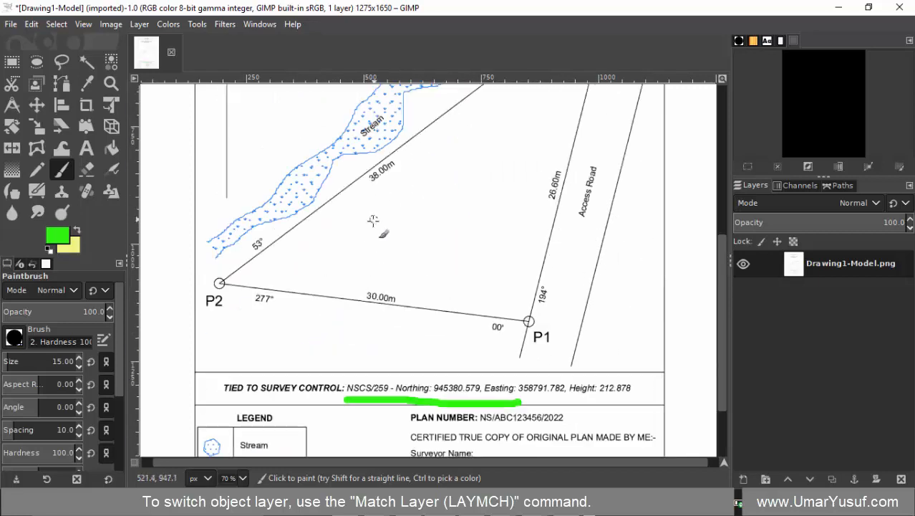
pyautogui.scroll(-2, 351, 244)
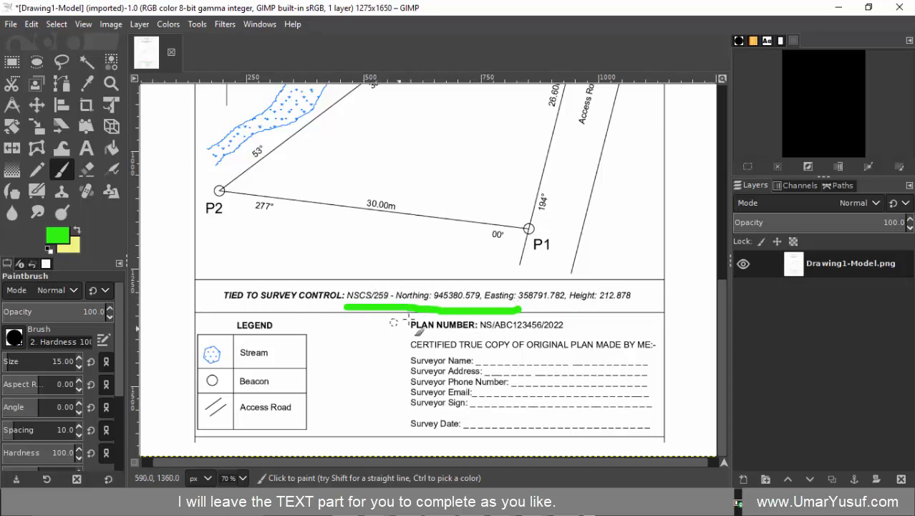
pyautogui.moveTo(376, 313); pyautogui.dragTo(380, 422)
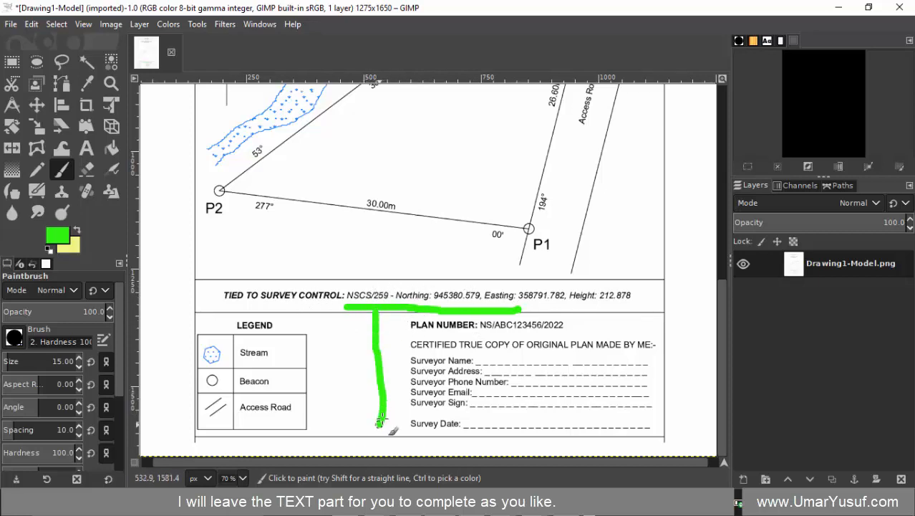
pyautogui.moveTo(448, 311)
pyautogui.mouseDown()
pyautogui.moveTo(694, 311)
pyautogui.moveTo(694, 419)
pyautogui.moveTo(536, 454)
pyautogui.moveTo(429, 442)
pyautogui.moveTo(369, 427)
pyautogui.moveTo(372, 413)
pyautogui.mouseUp()
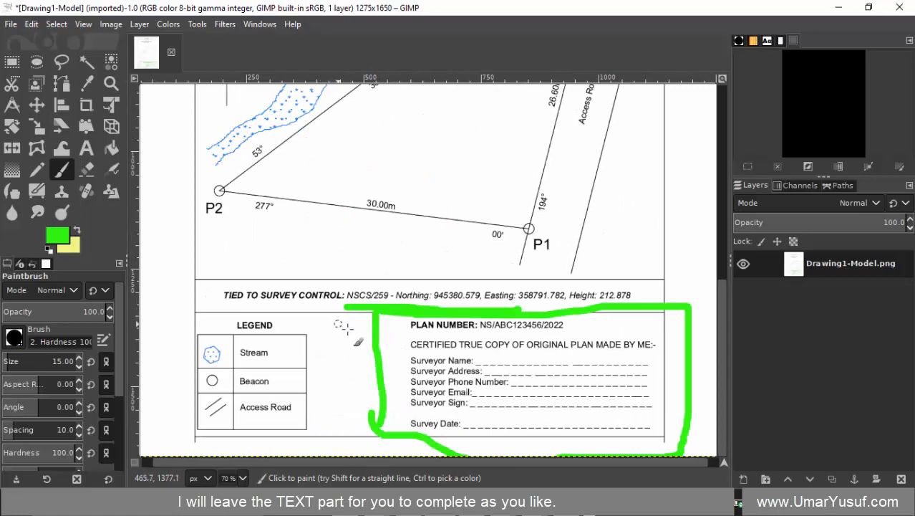
# Circle the beacons P2, P3, P4 and P1 on the reference plan with green brush strokes
pyautogui.scroll(3, 241, 252)
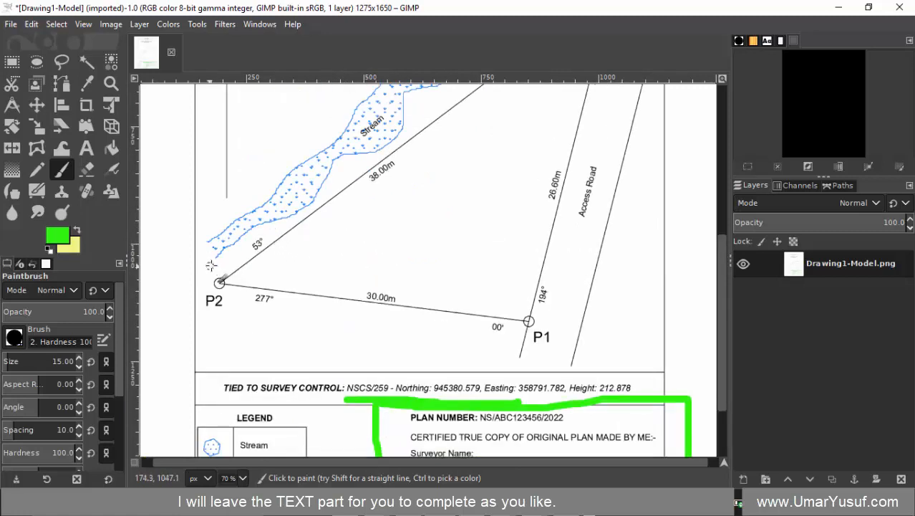
pyautogui.moveTo(211, 266)
pyautogui.mouseDown()
pyautogui.moveTo(199, 272)
pyautogui.moveTo(230, 315)
pyautogui.moveTo(219, 259)
pyautogui.moveTo(210, 270)
pyautogui.mouseUp()
pyautogui.scroll(3, 209, 270)
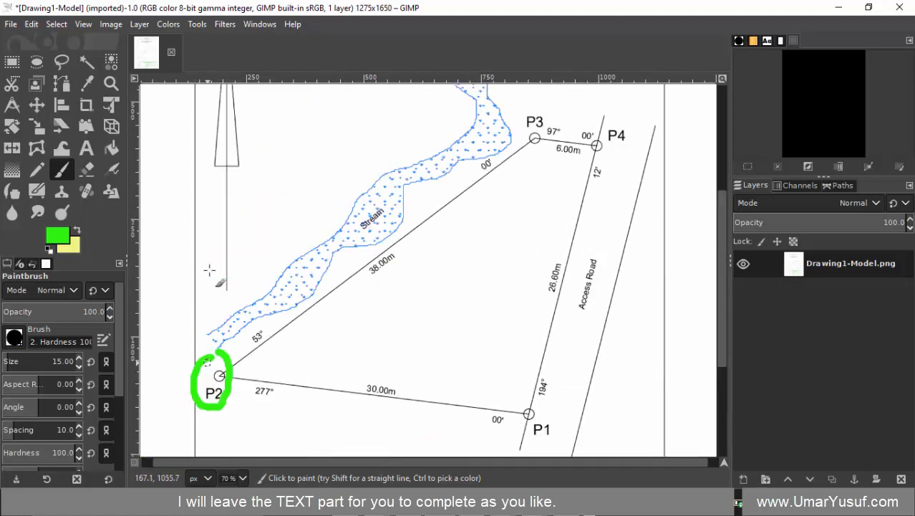
pyautogui.scroll(3, 210, 270)
pyautogui.moveTo(537, 201)
pyautogui.mouseDown()
pyautogui.moveTo(534, 247)
pyautogui.moveTo(551, 239)
pyautogui.moveTo(543, 195)
pyautogui.mouseUp()
pyautogui.moveTo(611, 212)
pyautogui.mouseDown()
pyautogui.moveTo(648, 259)
pyautogui.moveTo(605, 207)
pyautogui.mouseUp()
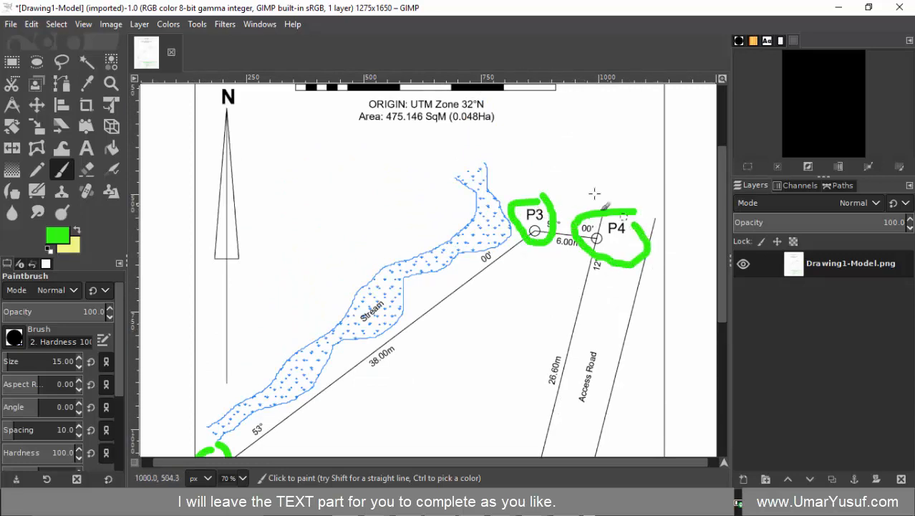
pyautogui.scroll(-6, 605, 207)
pyautogui.moveTo(545, 313)
pyautogui.mouseDown()
pyautogui.moveTo(522, 339)
pyautogui.moveTo(566, 355)
pyautogui.moveTo(545, 312)
pyautogui.mouseUp()
pyautogui.scroll(3, 200, 297)
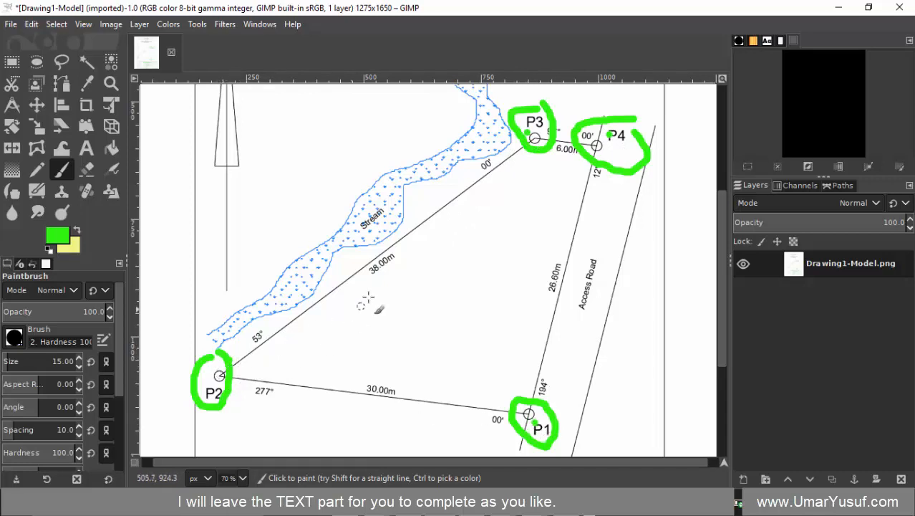
# Mark the distance and bearing labels along the P2–P3 boundary line with short green brush strokes
pyautogui.moveTo(370, 281); pyautogui.dragTo(398, 257)
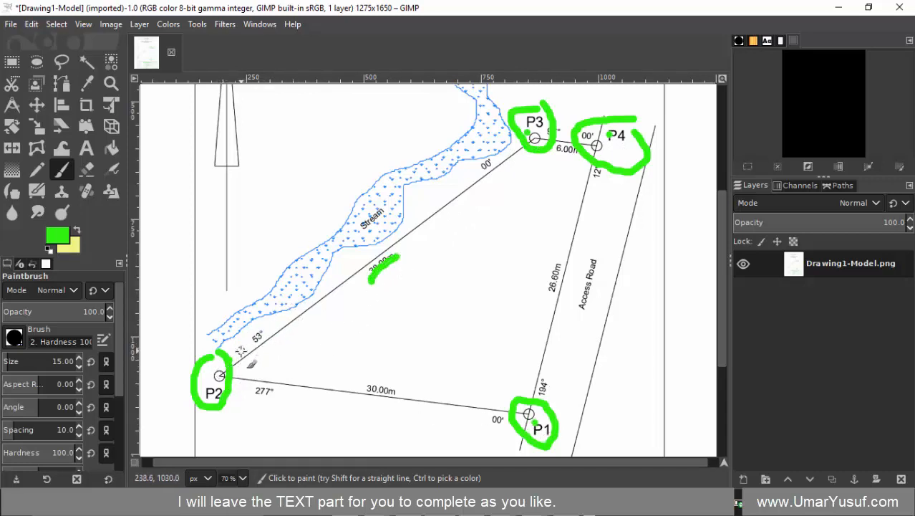
pyautogui.moveTo(240, 352); pyautogui.dragTo(283, 331)
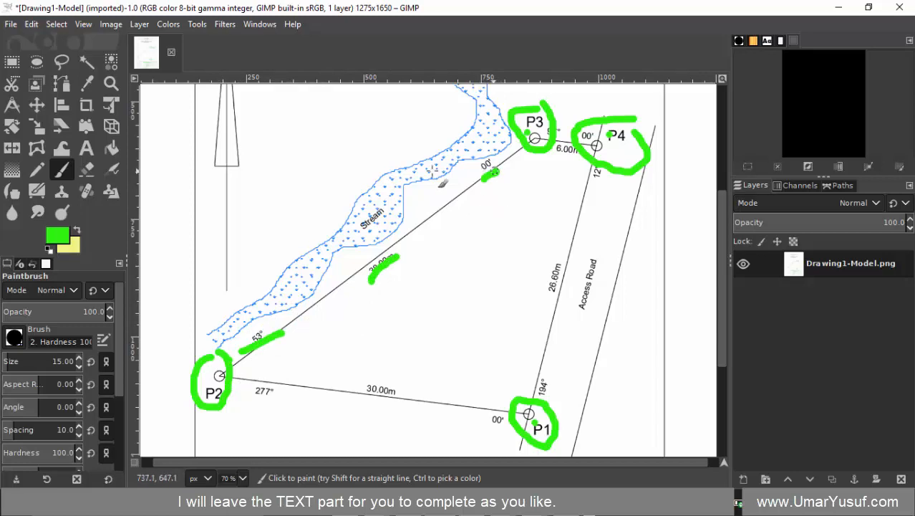
pyautogui.scroll(-5, 392, 185)
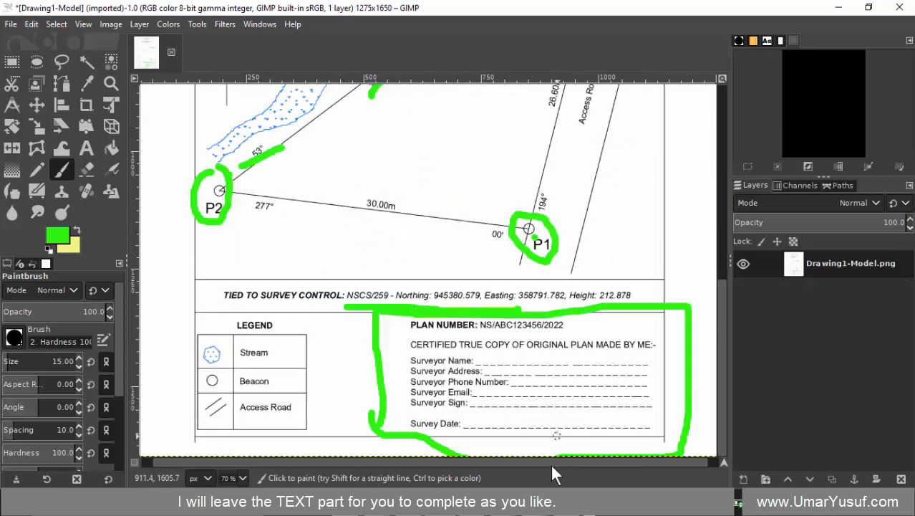
# Switch to the surveyPlanTable workbook in Excel and examine its station, easting, northing, bearing and distance columns for P1 to P4
pyautogui.moveTo(500, 507)
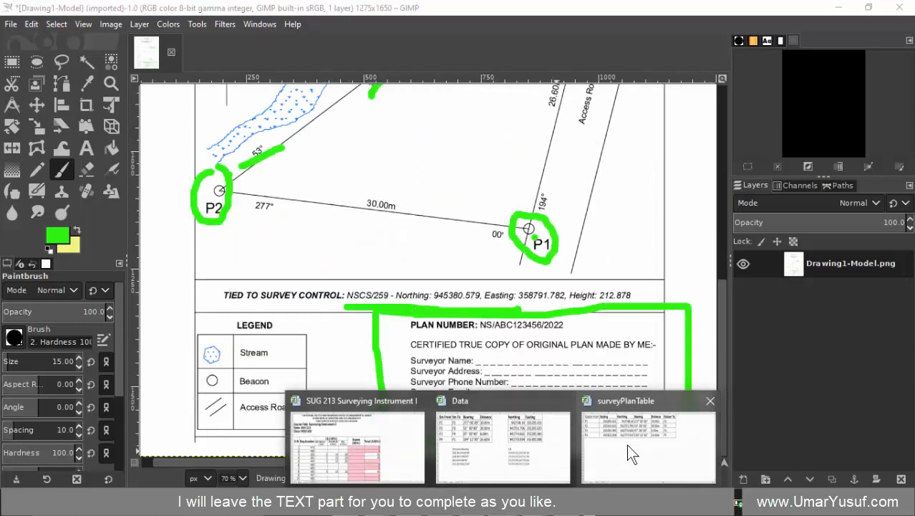
pyautogui.click(627, 445)
pyautogui.click(322, 284)
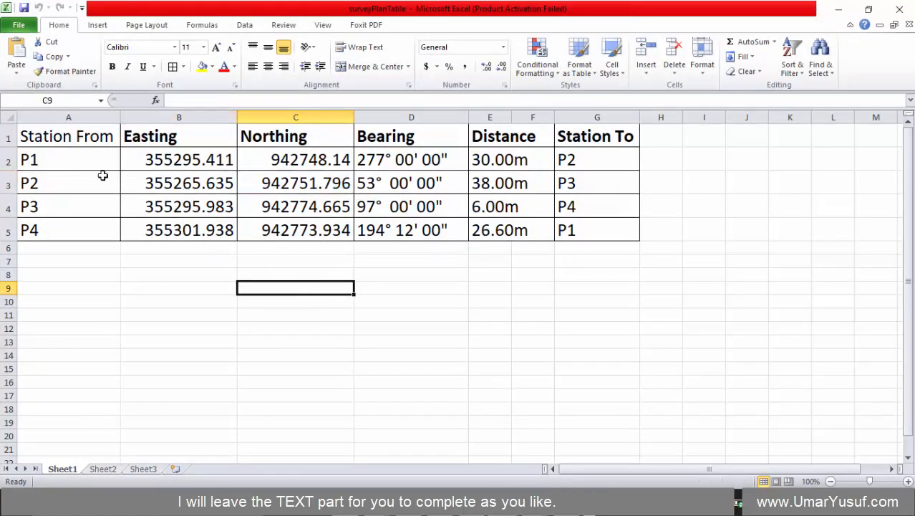
pyautogui.click(86, 141)
pyautogui.click(73, 157)
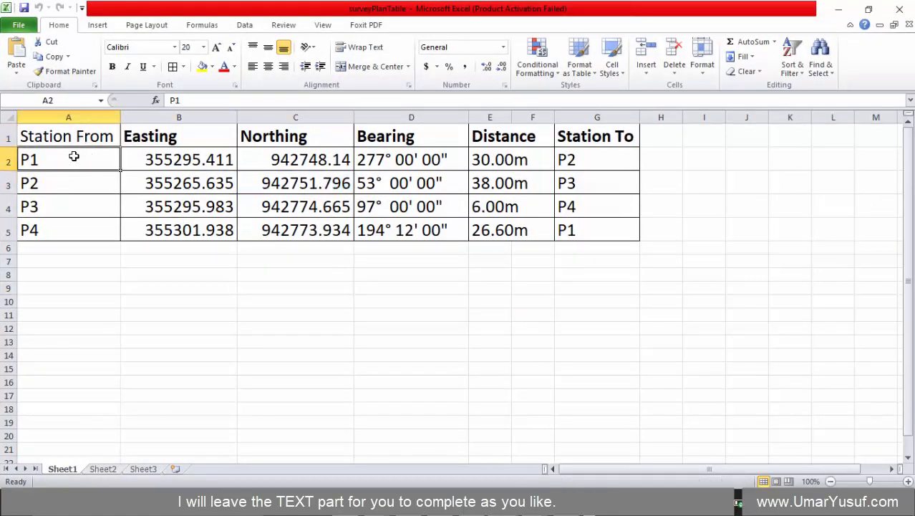
pyautogui.click(591, 160)
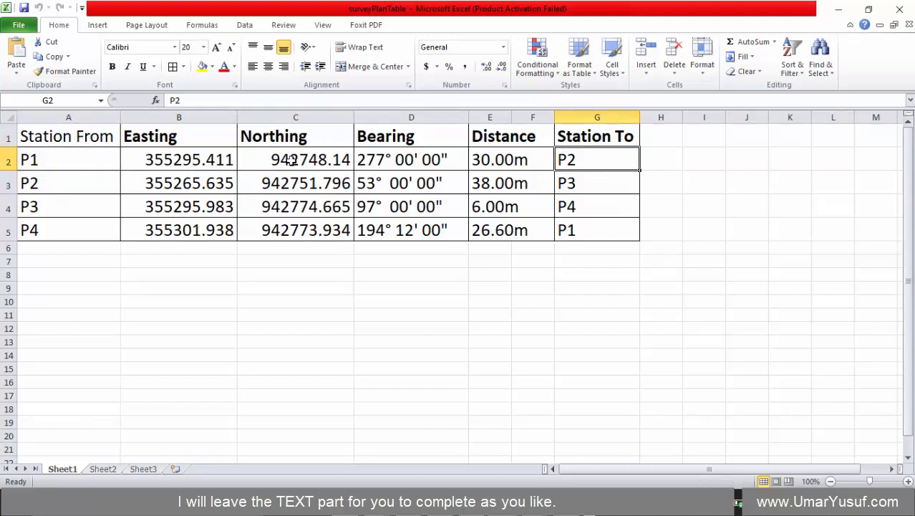
pyautogui.click(169, 158)
pyautogui.click(167, 179)
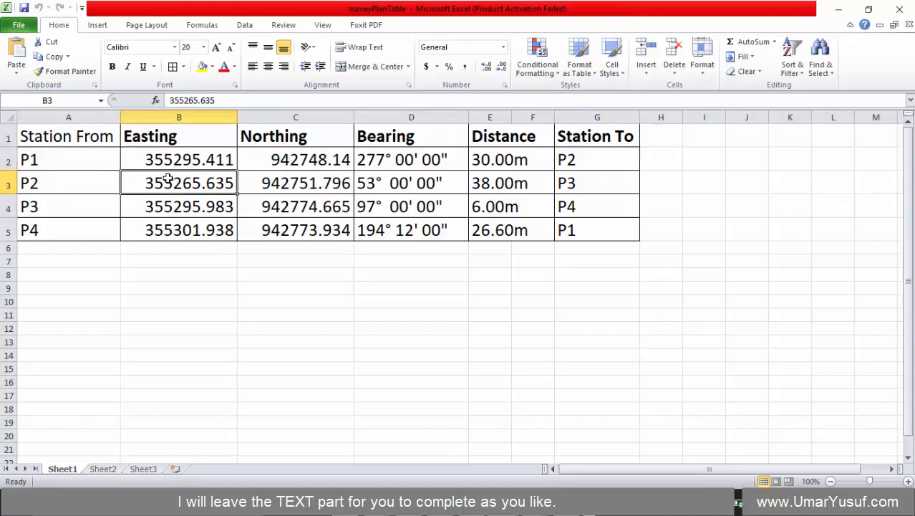
pyautogui.click(323, 159)
pyautogui.click(71, 167)
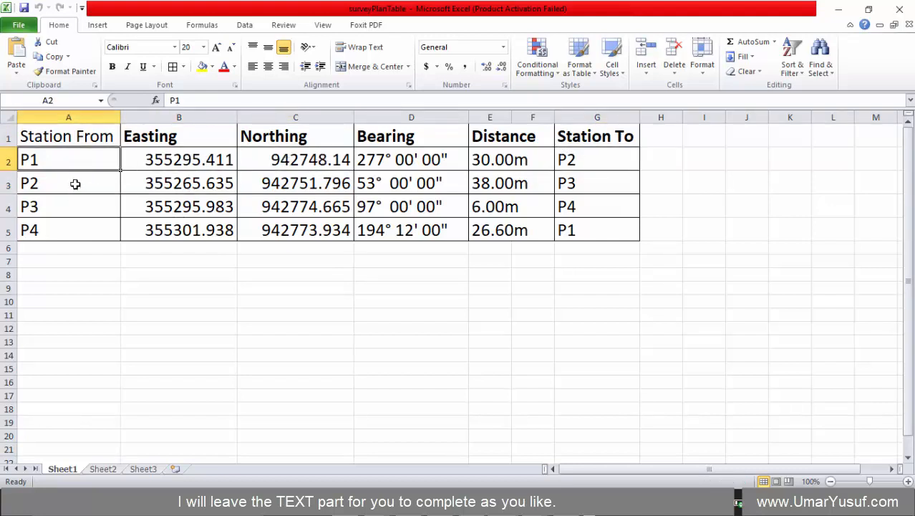
pyautogui.click(75, 184)
pyautogui.click(71, 207)
pyautogui.click(73, 227)
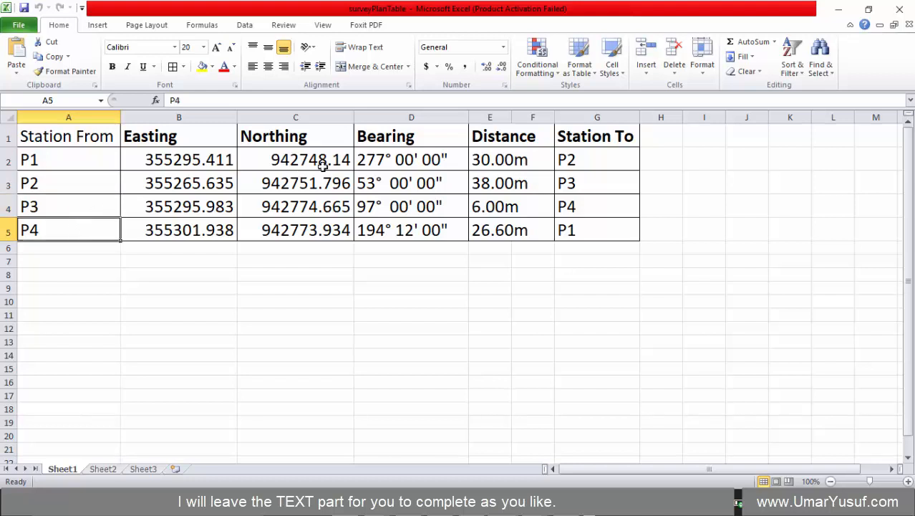
pyautogui.click(390, 154)
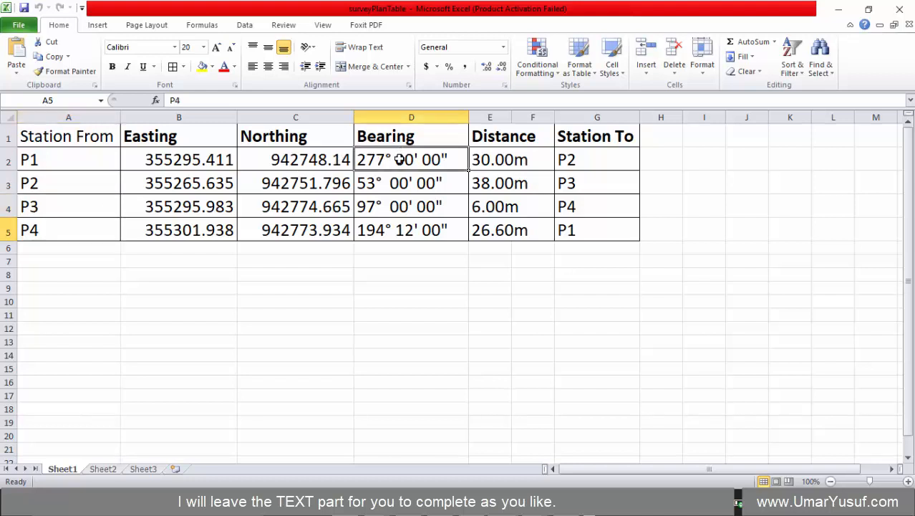
pyautogui.click(499, 161)
pyautogui.click(589, 155)
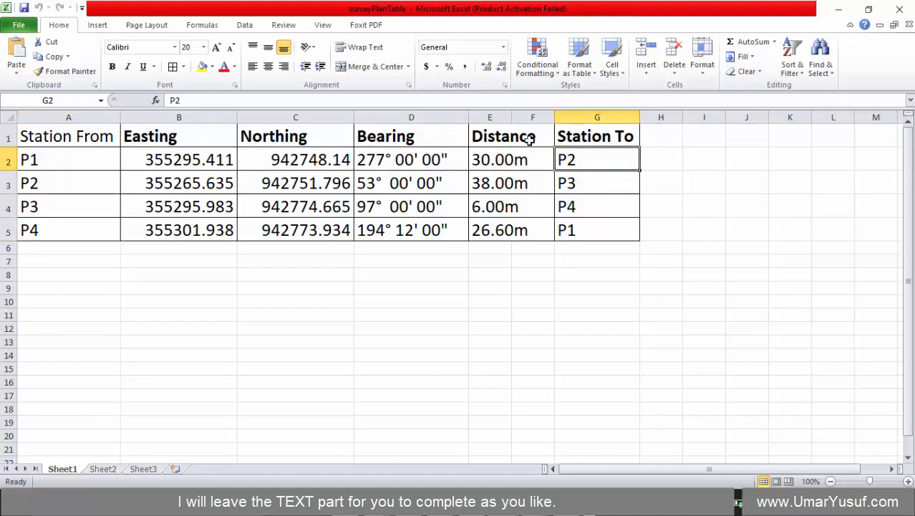
# Widen the Distance column to fit its heading and delete the empty column F before Station To
pyautogui.moveTo(514, 120); pyautogui.dragTo(542, 120)
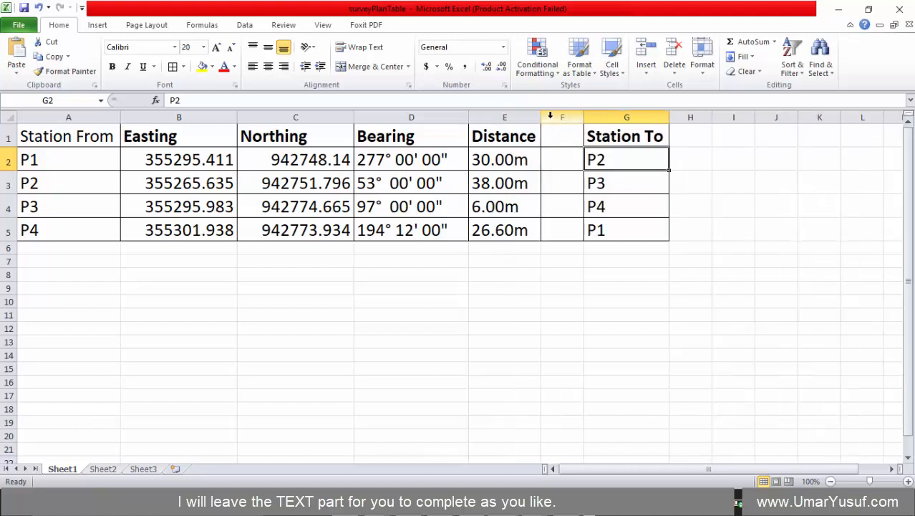
pyautogui.click(550, 116)
pyautogui.rightClick(550, 117)
pyautogui.click(500, 220)
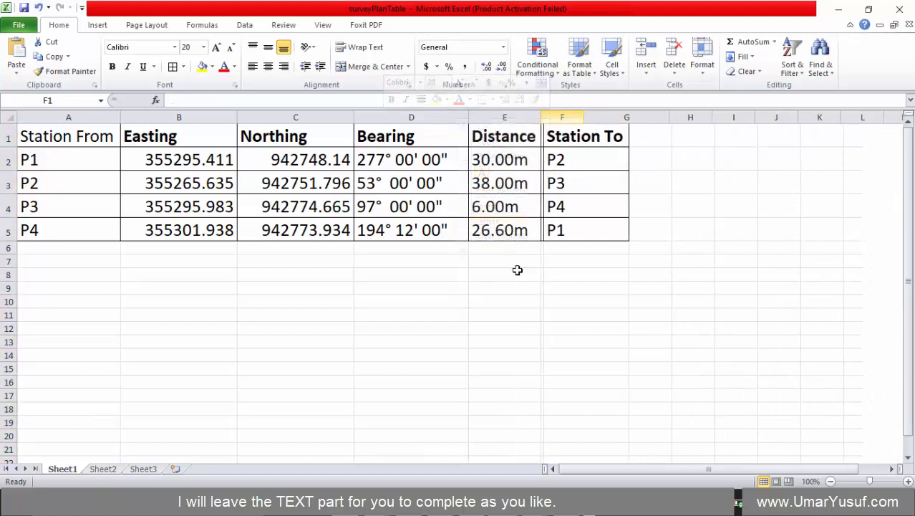
pyautogui.click(513, 269)
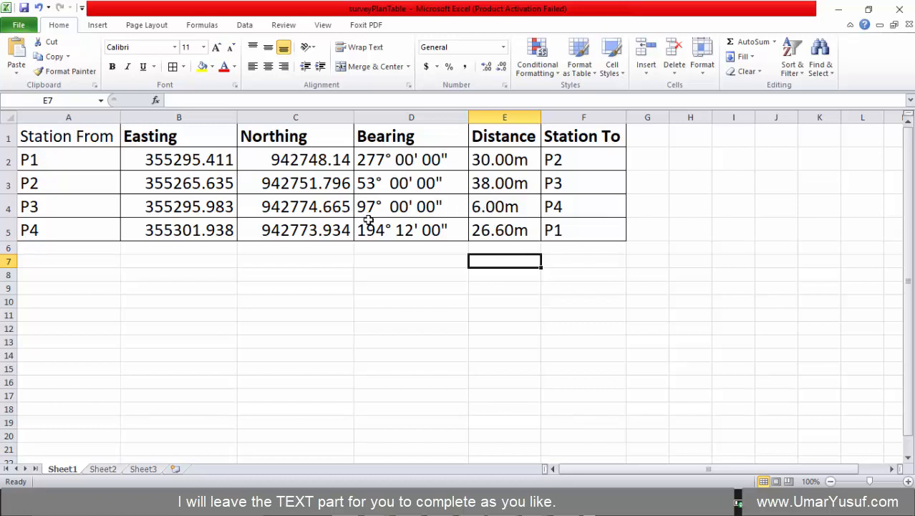
# Copy the whole station table, headings included, from Station From through Station To
pyautogui.moveTo(54, 138); pyautogui.dragTo(590, 233)
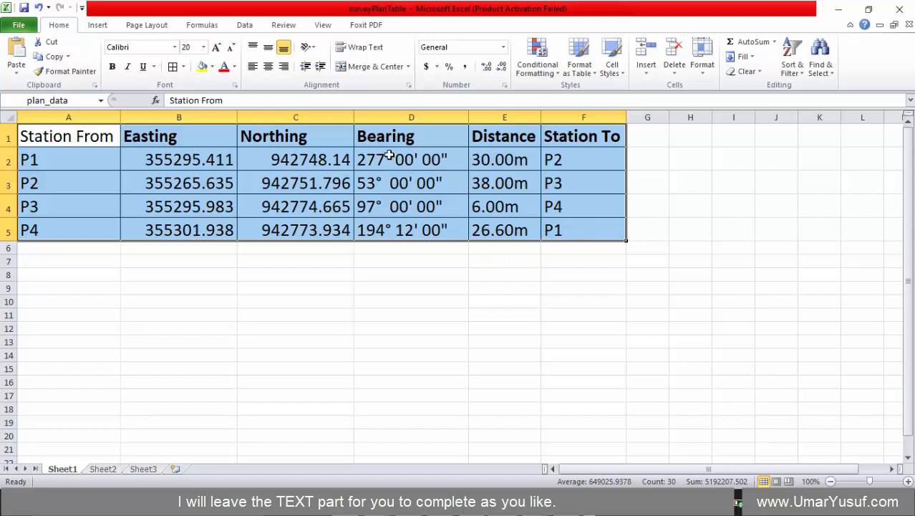
pyautogui.rightClick(256, 160)
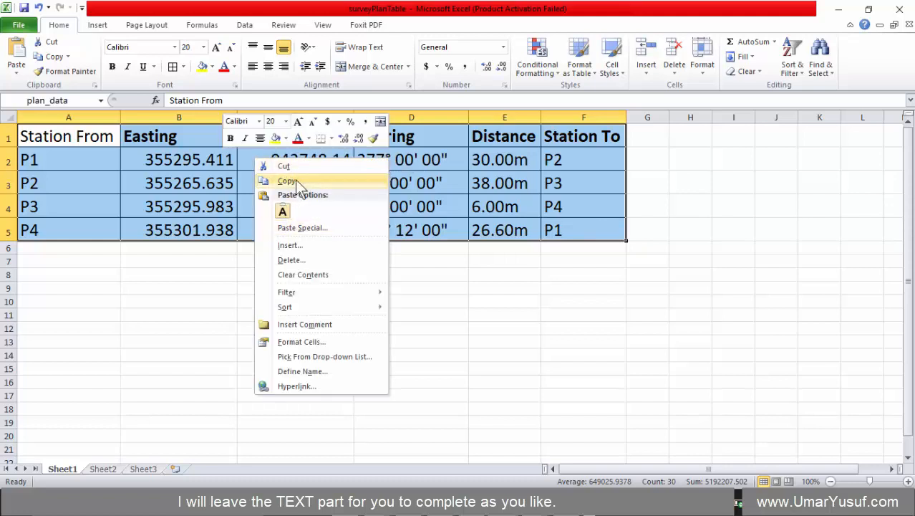
pyautogui.click(295, 180)
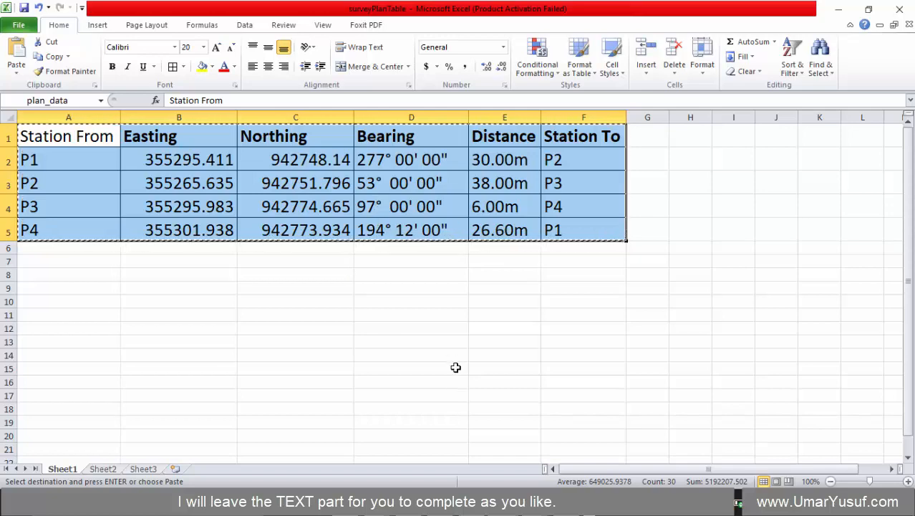
# Switch to the SurveyPlan__01 drawing in AutoCAD and paste the copied table between the legend and the frame's right edge, below P1
pyautogui.click(839, 10)
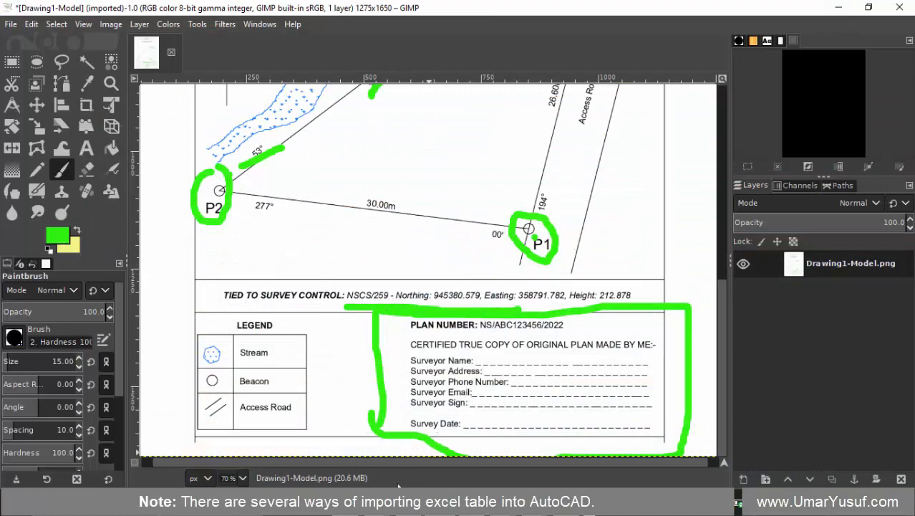
pyautogui.click(416, 507)
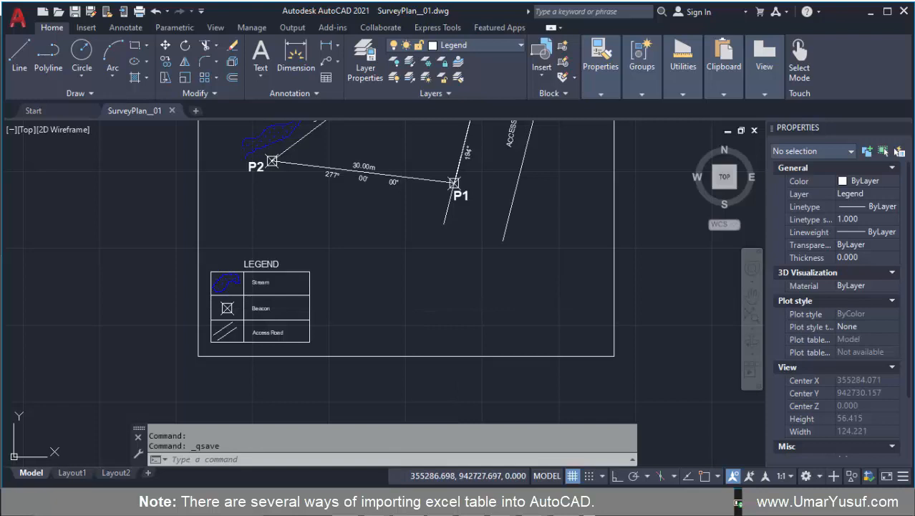
pyautogui.press('Return')
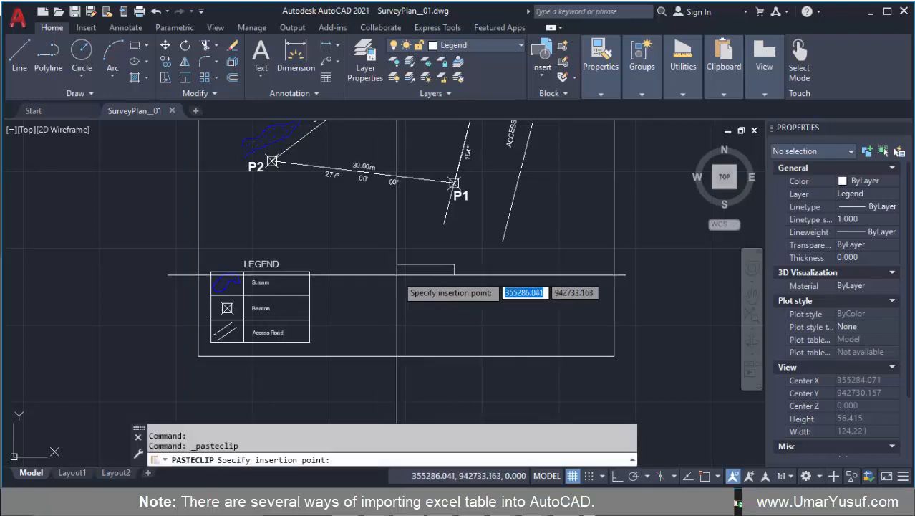
pyautogui.click(398, 273)
pyautogui.scroll(6, 438, 264)
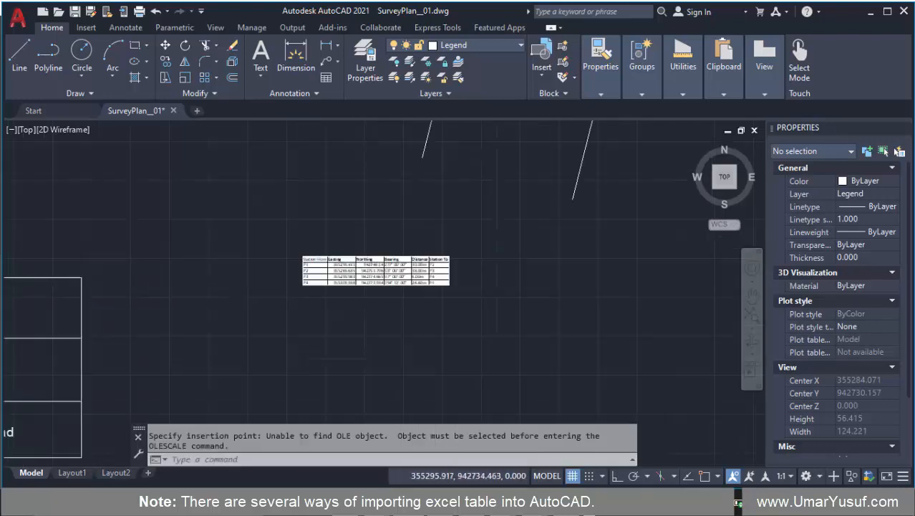
pyautogui.scroll(4, 408, 283)
pyautogui.scroll(-5, 383, 269)
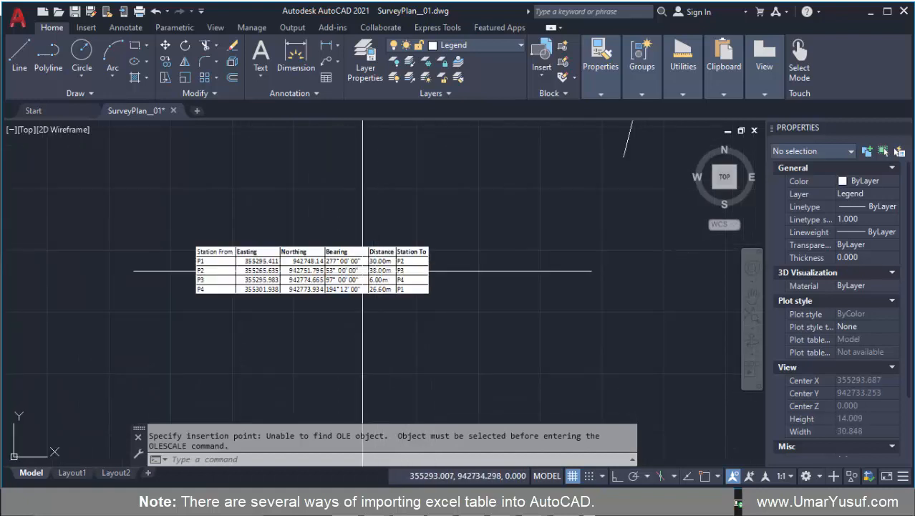
# Stretch the pasted station table from its lower-right corner to about 33 wide by 6.5 high, keeping it inside the frame
pyautogui.click(424, 287)
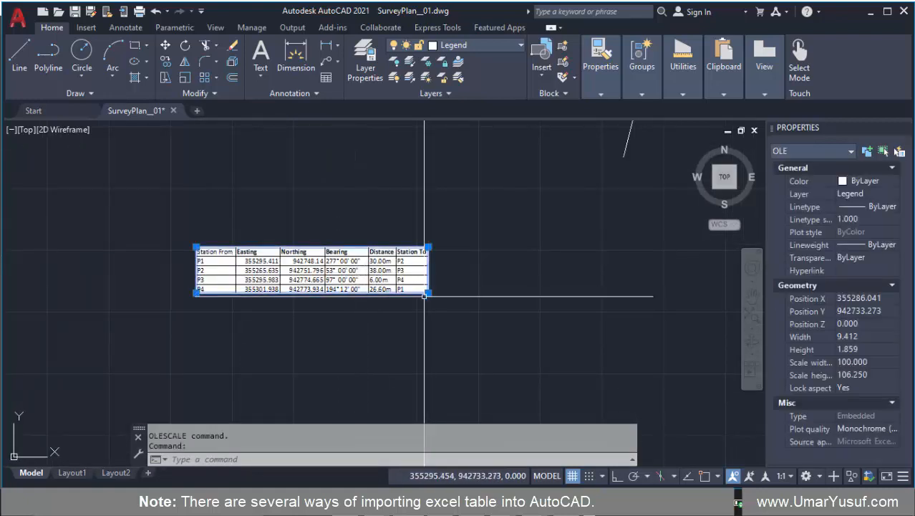
pyautogui.click(428, 292)
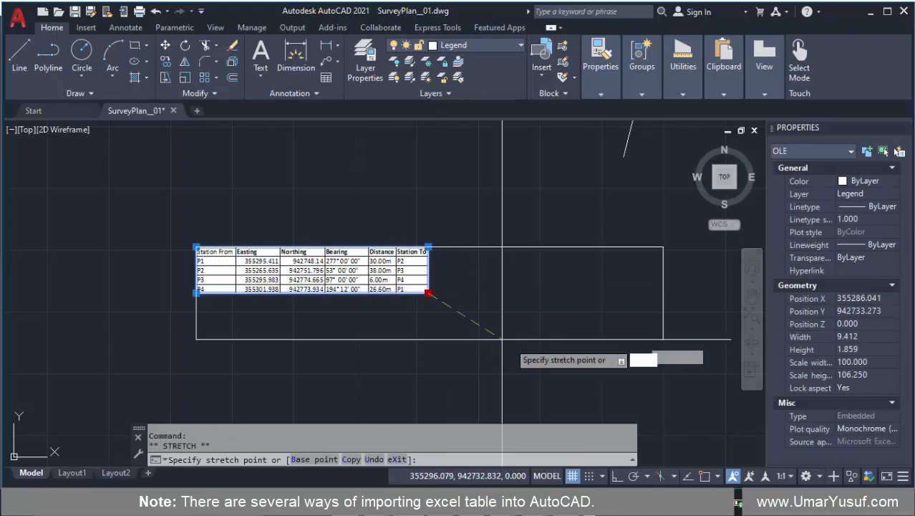
pyautogui.click(697, 344)
pyautogui.scroll(-6, 272, 315)
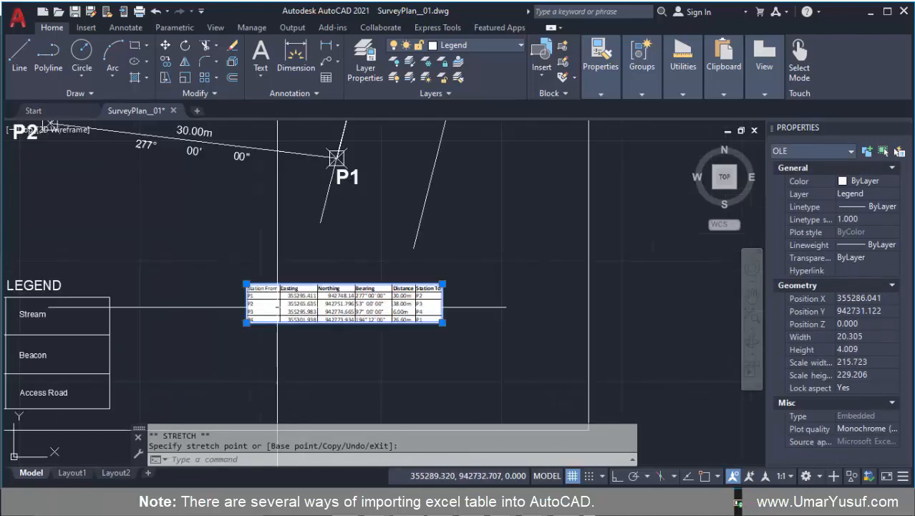
pyautogui.scroll(-1, 277, 300)
pyautogui.scroll(1, 298, 326)
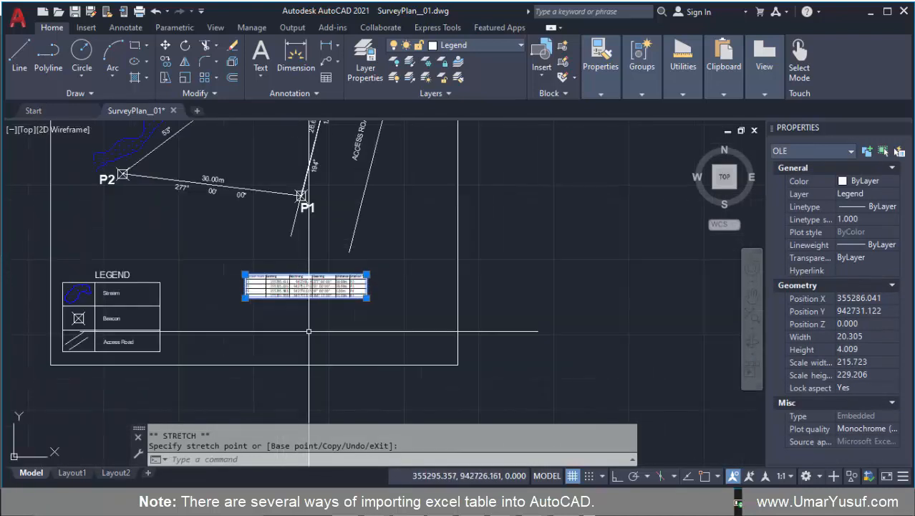
pyautogui.click(366, 297)
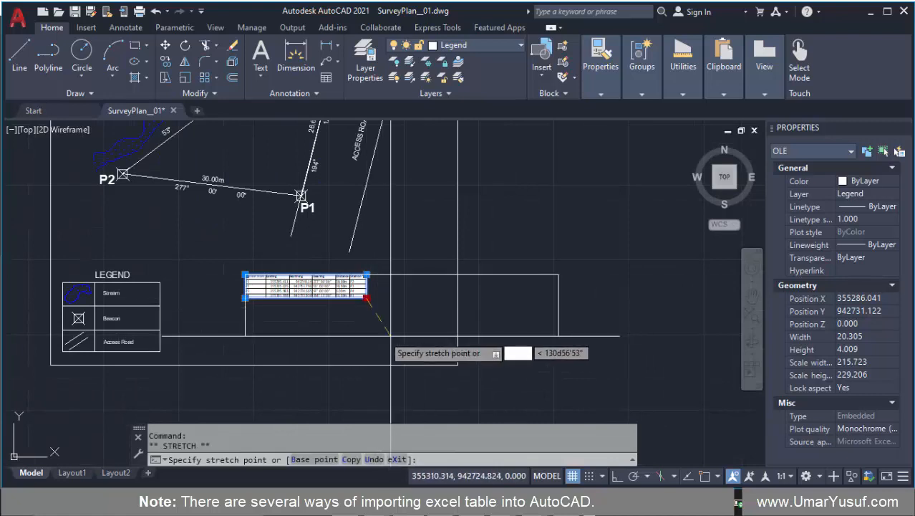
pyautogui.click(444, 313)
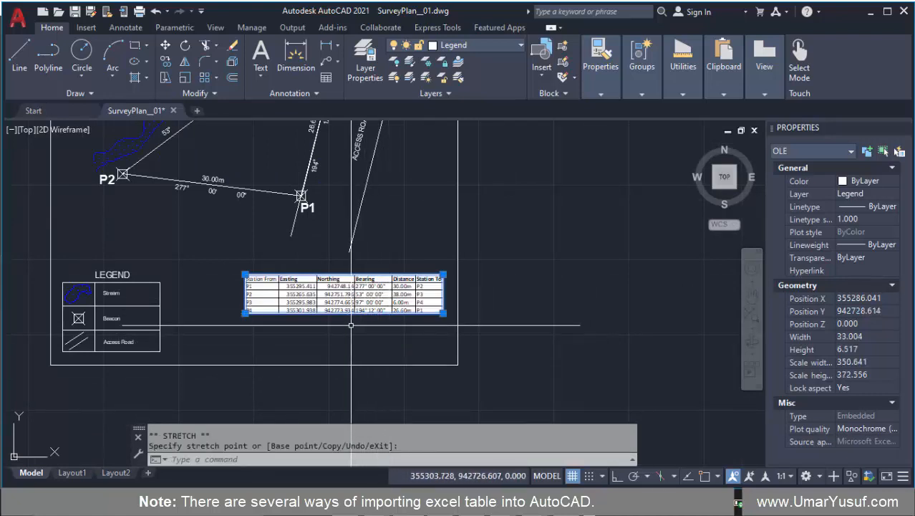
# Move the station table slightly downward so it sits beside the legend inside the frame
pyautogui.write('m')
pyautogui.press('Return')
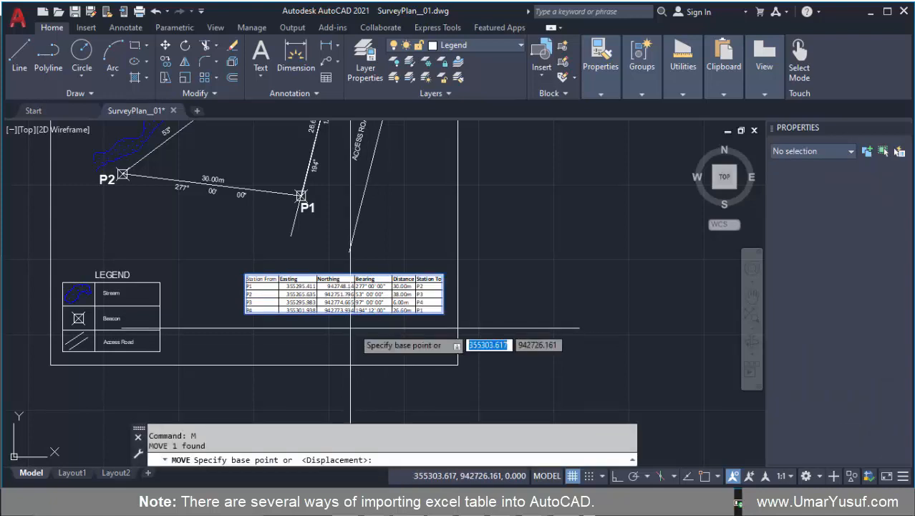
pyautogui.click(354, 326)
pyautogui.click(365, 349)
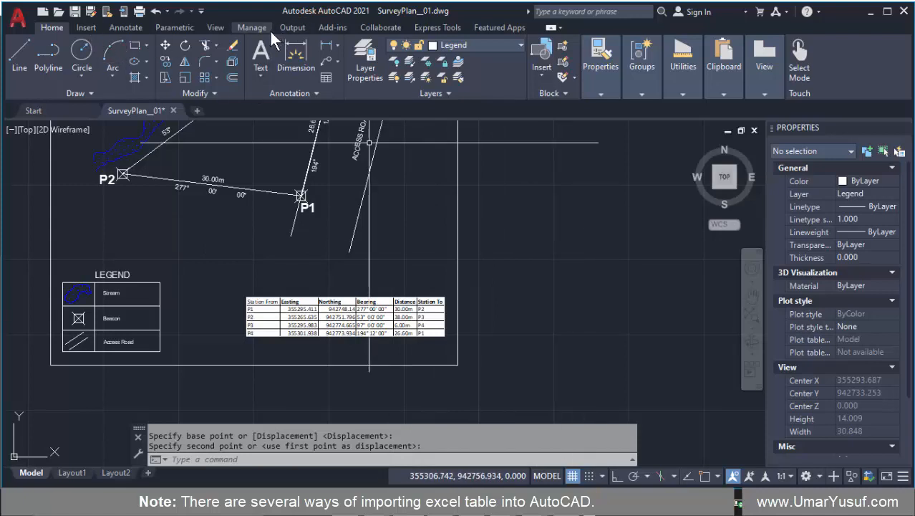
# Open Paste Special for the copied station table and look through the formats offered for a plain paste
pyautogui.moveTo(723, 76)
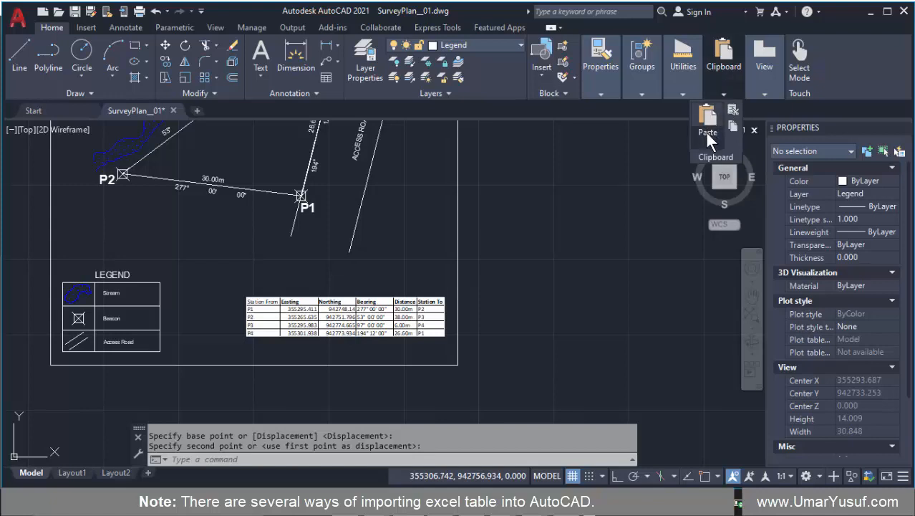
pyautogui.click(706, 135)
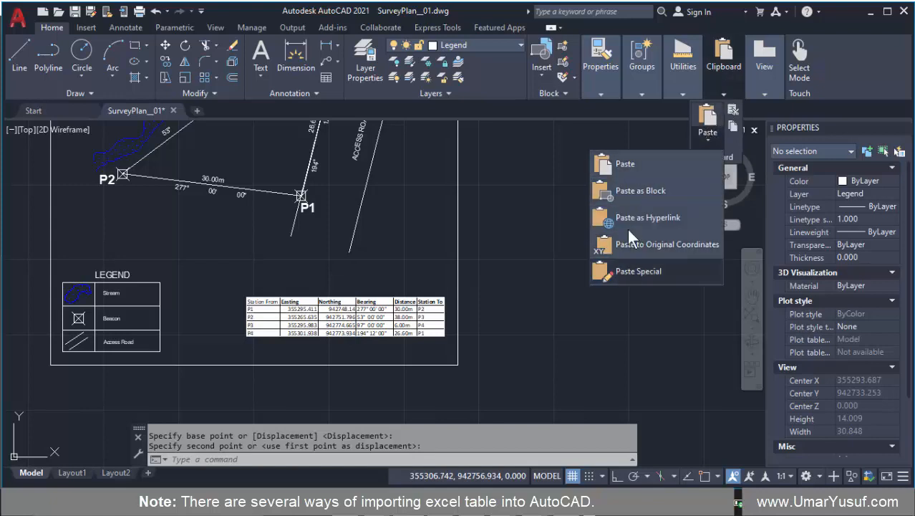
pyautogui.click(640, 271)
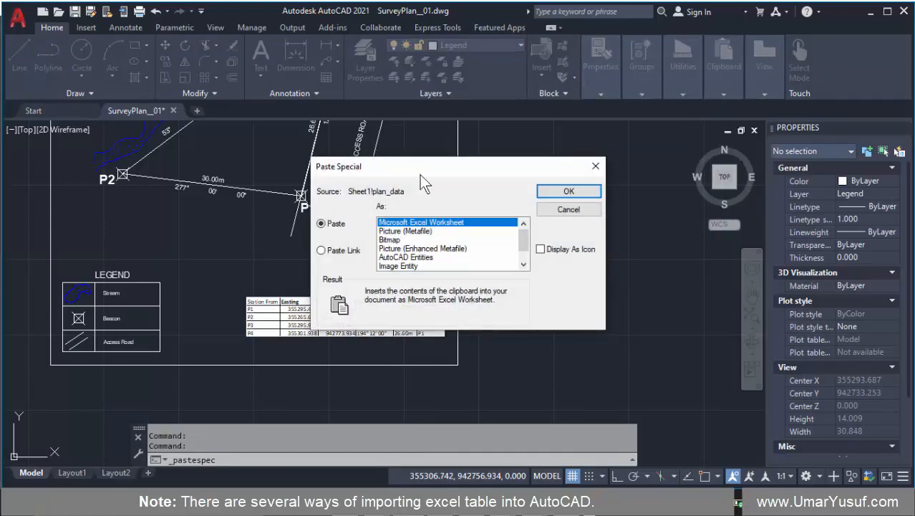
pyautogui.moveTo(421, 167); pyautogui.dragTo(539, 145)
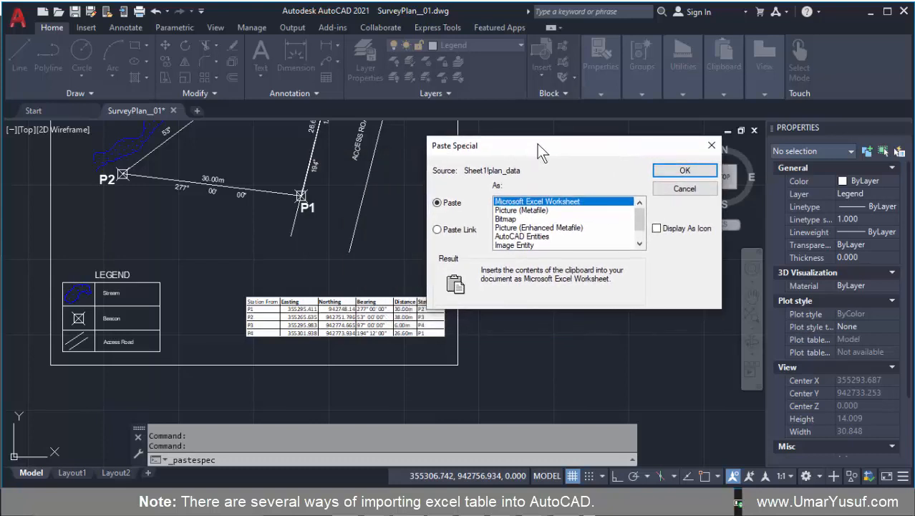
pyautogui.click(521, 210)
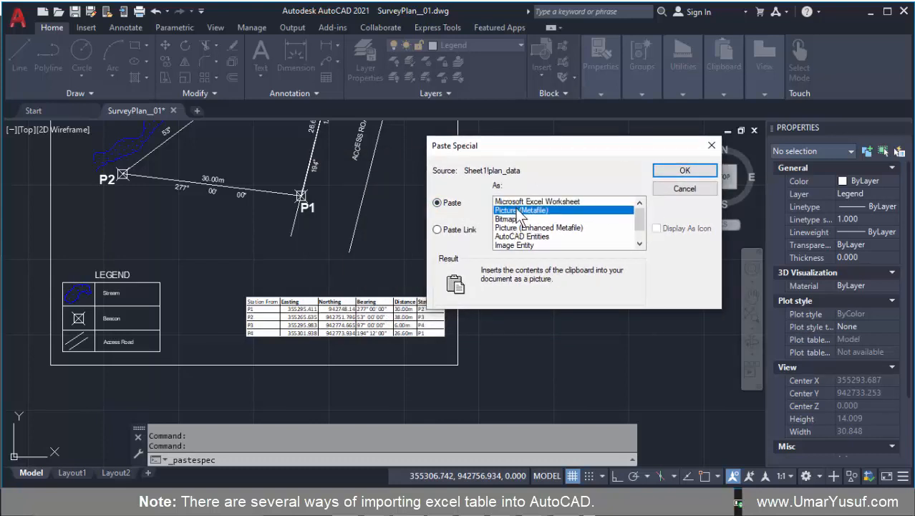
pyautogui.press('Up')
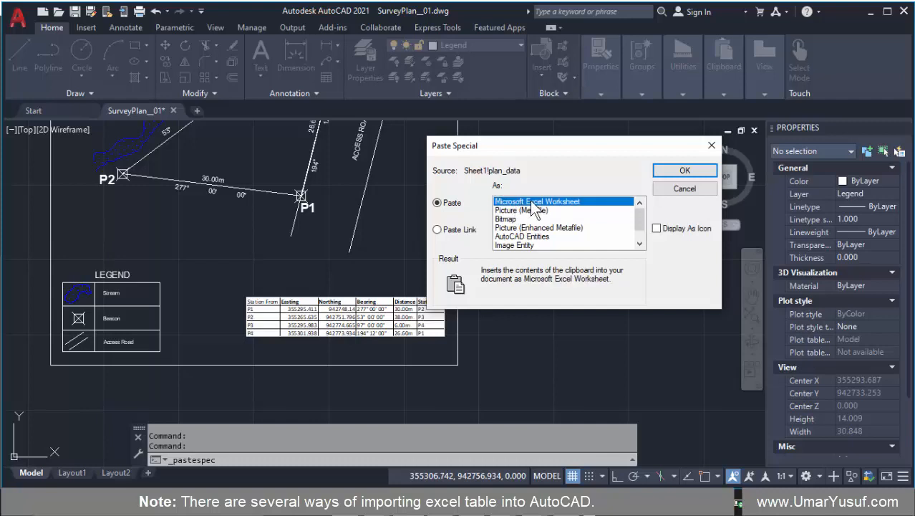
pyautogui.scroll(-2, 533, 238)
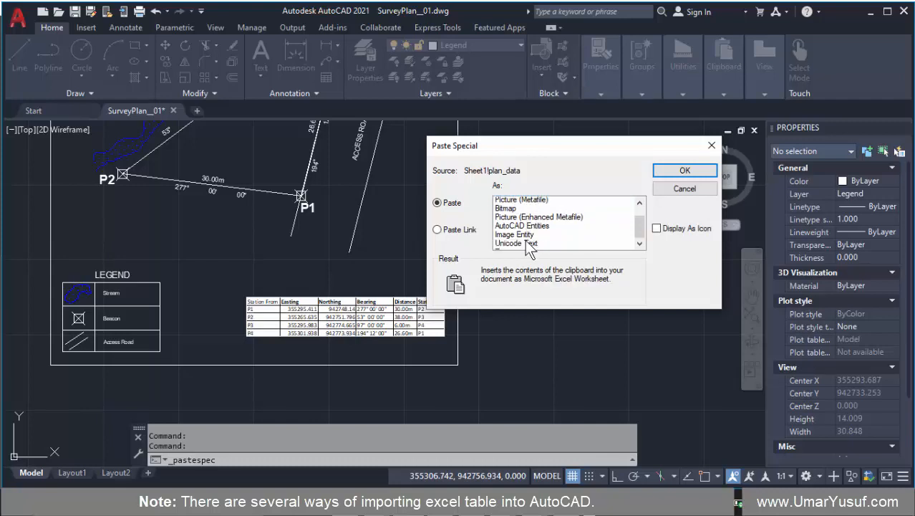
pyautogui.click(526, 220)
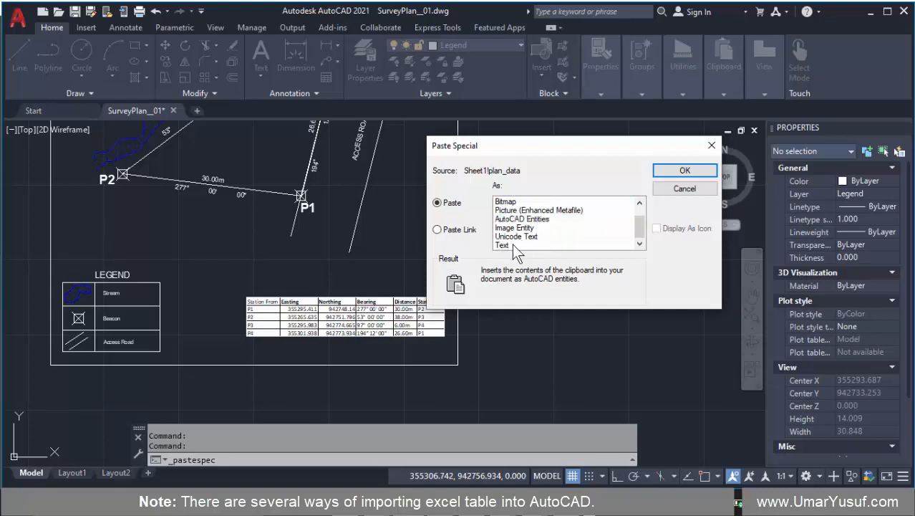
pyautogui.click(515, 245)
pyautogui.click(519, 229)
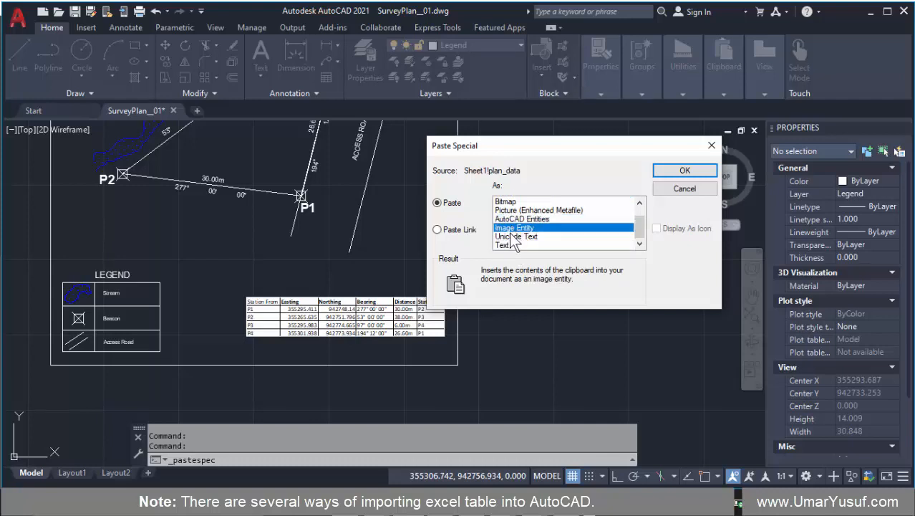
pyautogui.scroll(2, 527, 238)
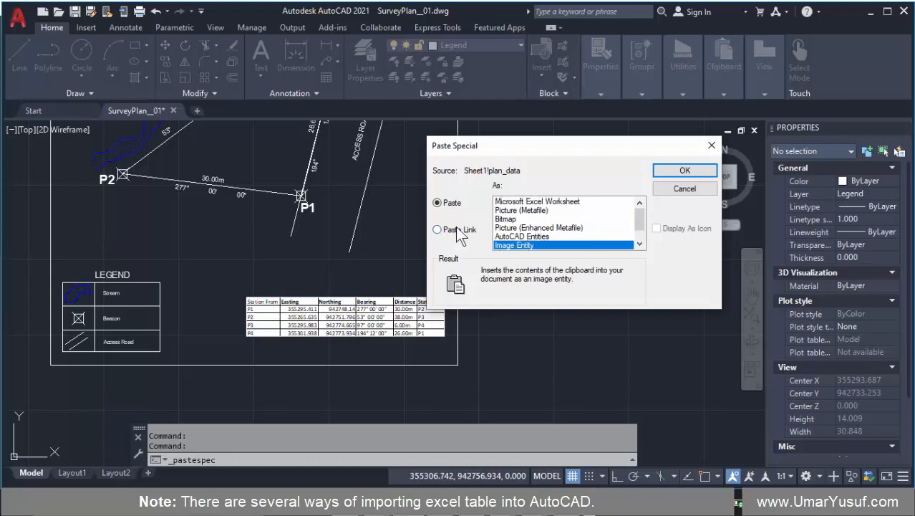
# Compare the Microsoft Excel Worksheet and AutoCAD Entities formats offered for a linked paste, and return to the plain Paste option
pyautogui.click(439, 229)
pyautogui.click(519, 211)
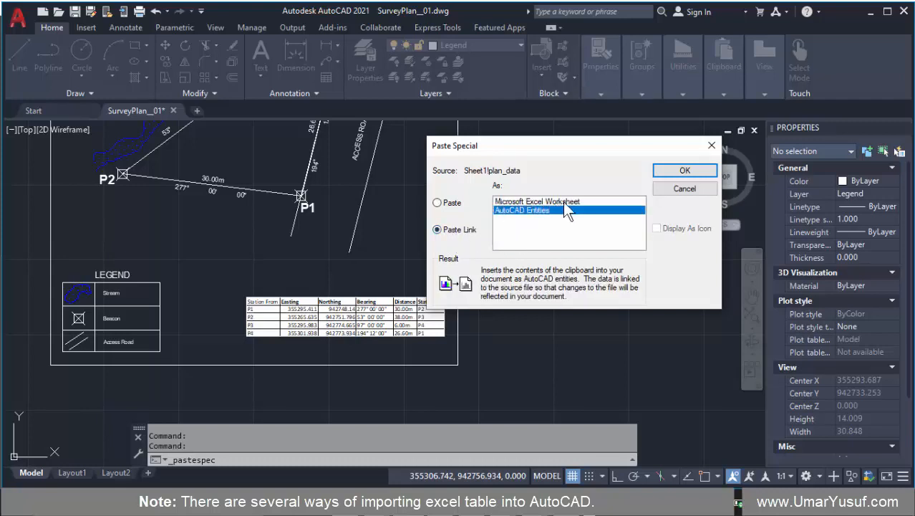
pyautogui.press('Up')
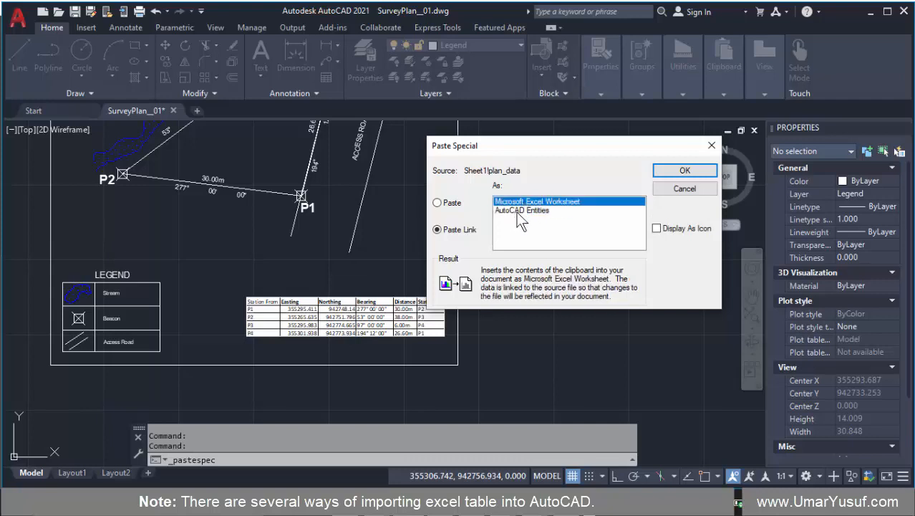
pyautogui.click(451, 206)
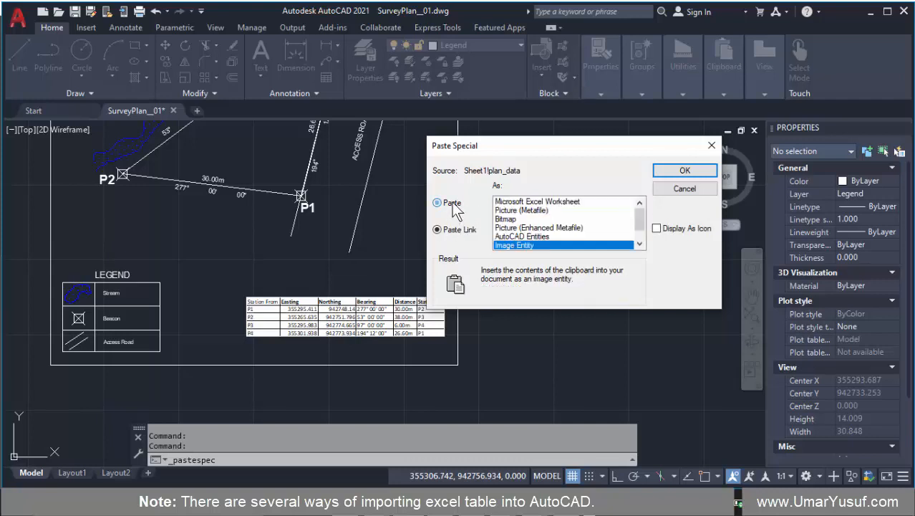
# Paste the station table as AutoCAD Entities just below the survey frame, under the existing station table
pyautogui.click(513, 237)
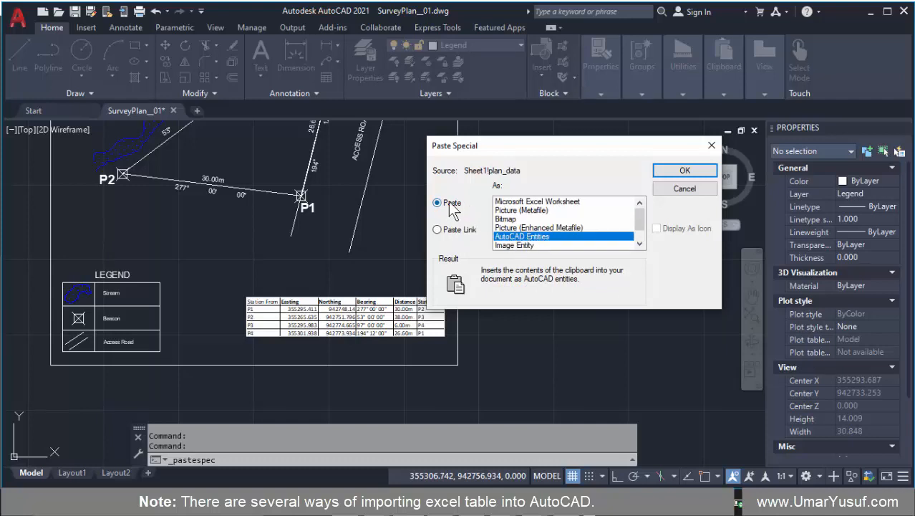
pyautogui.click(674, 175)
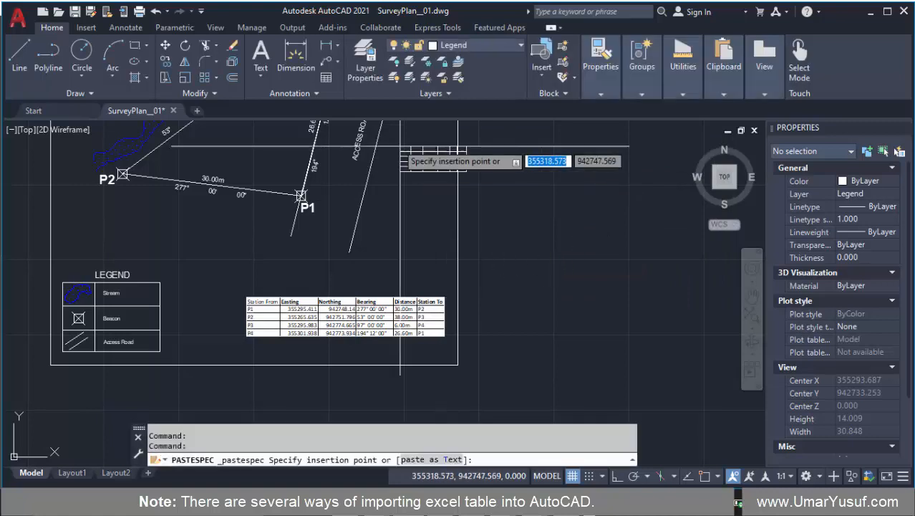
pyautogui.scroll(-2, 278, 289)
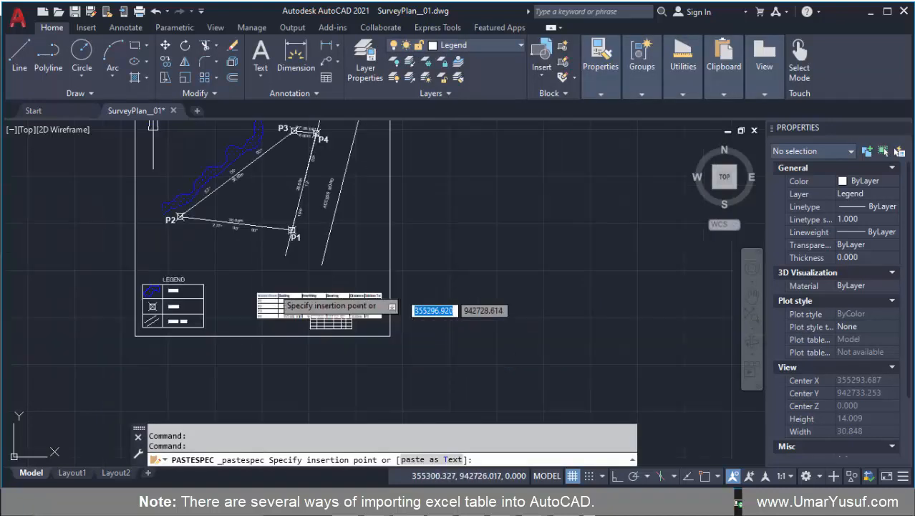
pyautogui.click(259, 346)
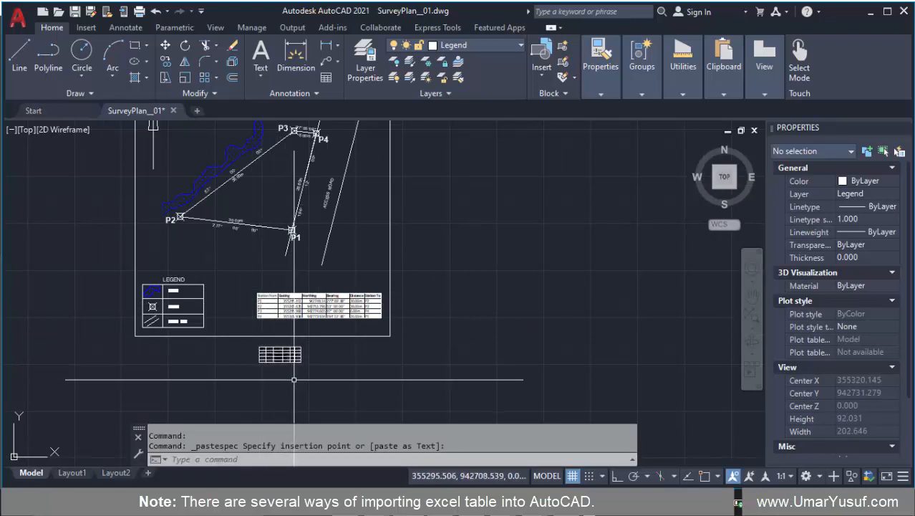
pyautogui.scroll(6, 268, 365)
pyautogui.scroll(3, 268, 366)
pyautogui.scroll(-3, 251, 358)
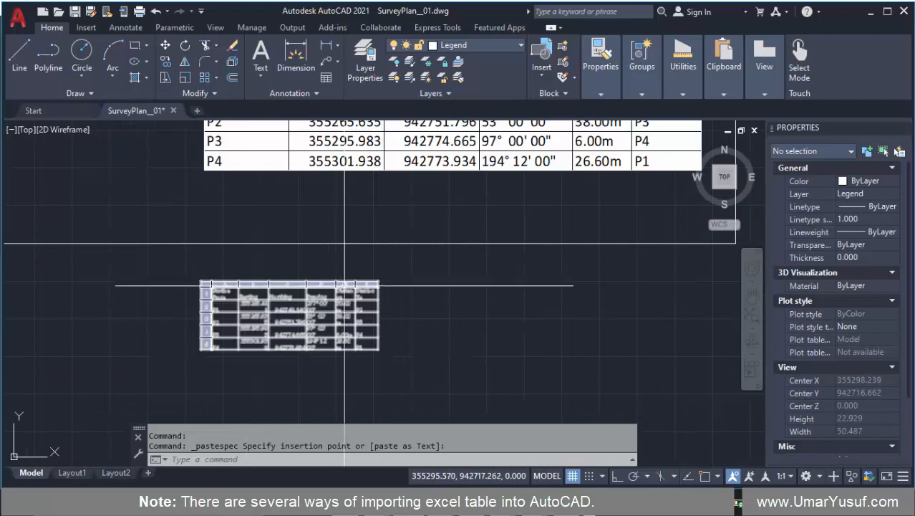
# Stretch the newly pasted table below the frame uniformly from its lower-right corner to about 30.7 wide by 5.6 high
pyautogui.click(345, 286)
pyautogui.scroll(5, 383, 289)
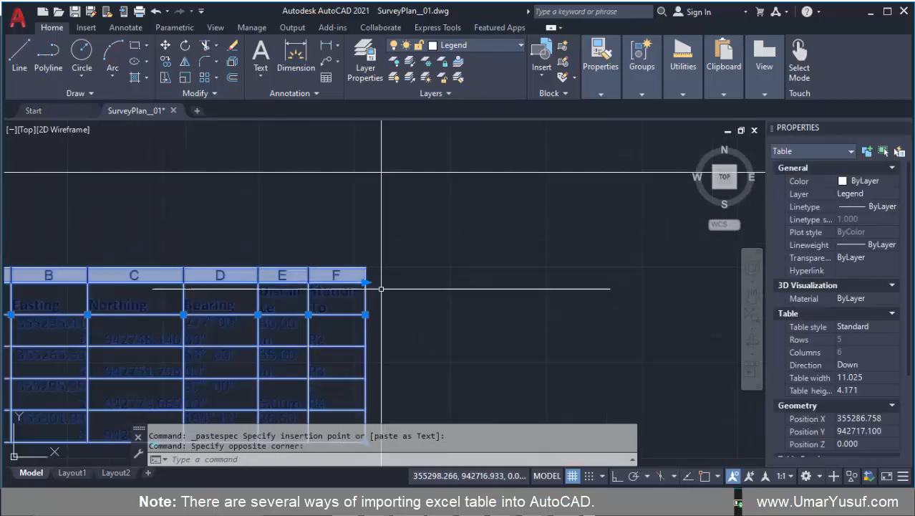
pyautogui.click(365, 282)
pyautogui.scroll(-5, 369, 282)
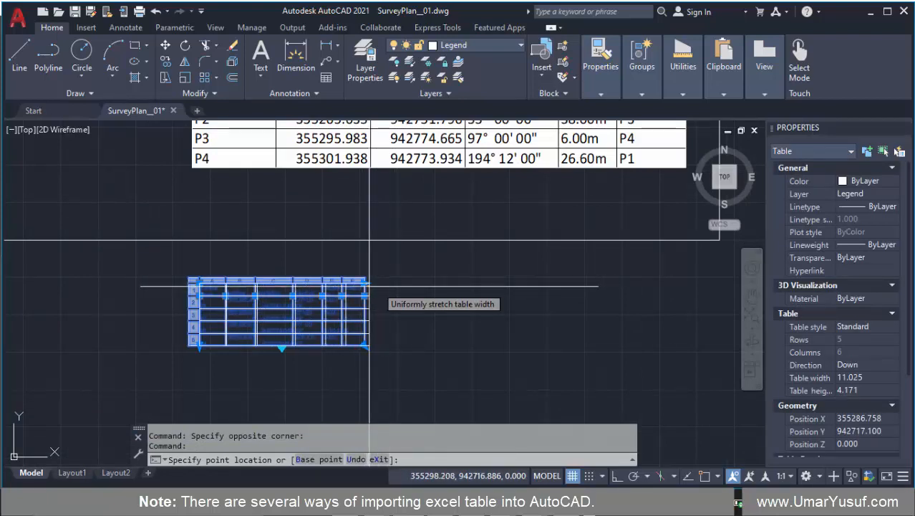
pyautogui.press('Escape')
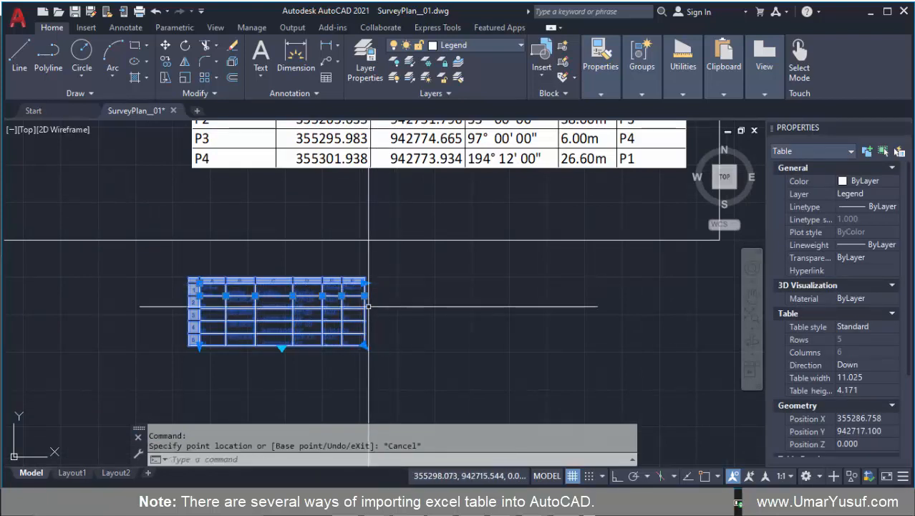
pyautogui.click(365, 345)
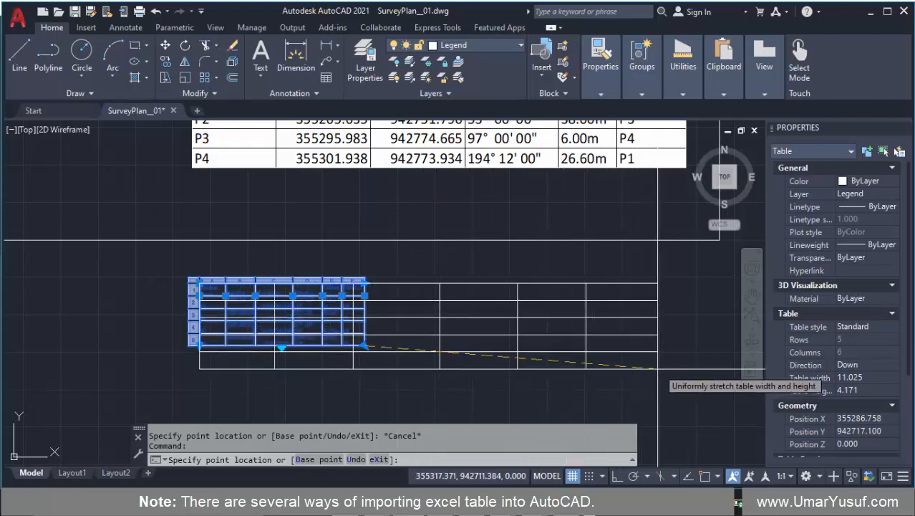
pyautogui.click(659, 367)
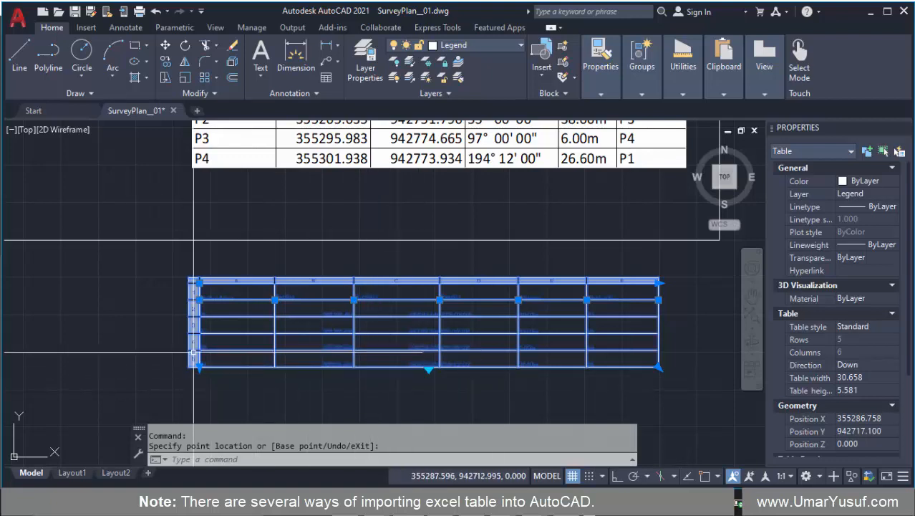
# Delete the AutoCAD Entities table below the frame and undo the last two operations
pyautogui.scroll(-3, 194, 353)
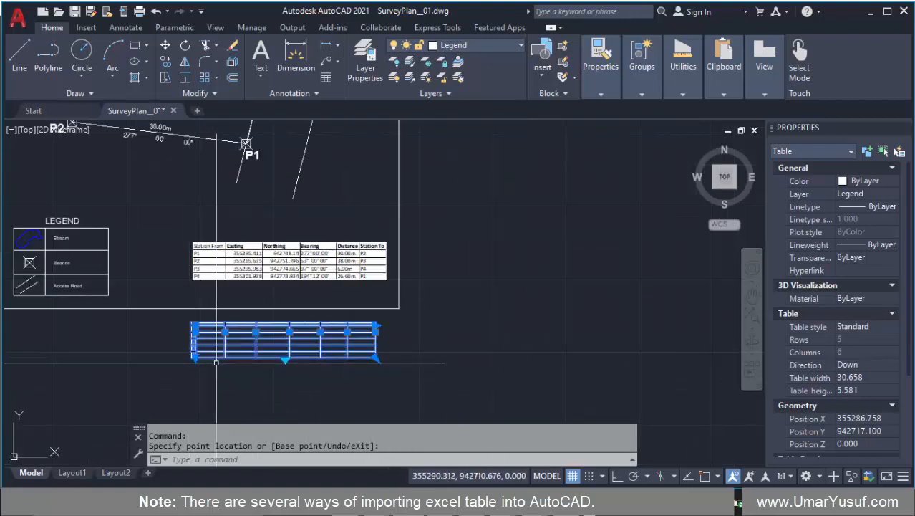
pyautogui.press('Delete')
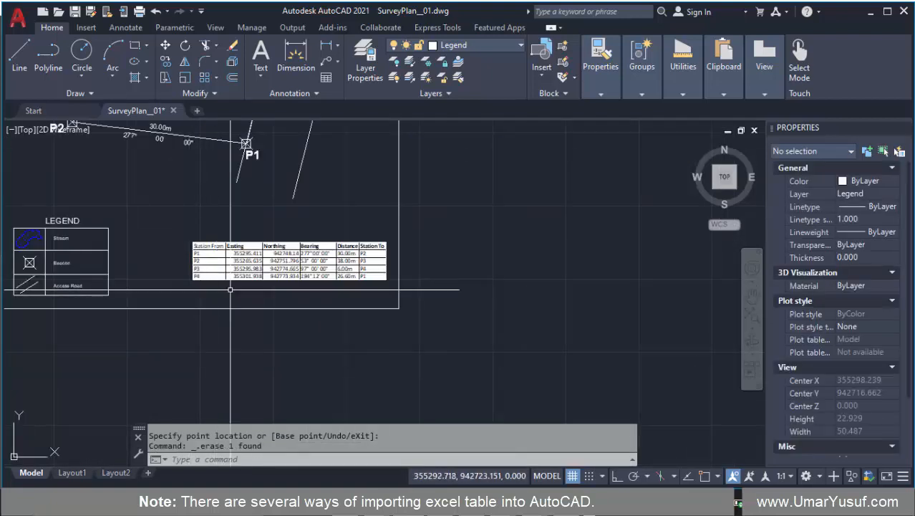
pyautogui.hotkey('ctrl', 'z')
pyautogui.hotkey('ctrl', 'z')
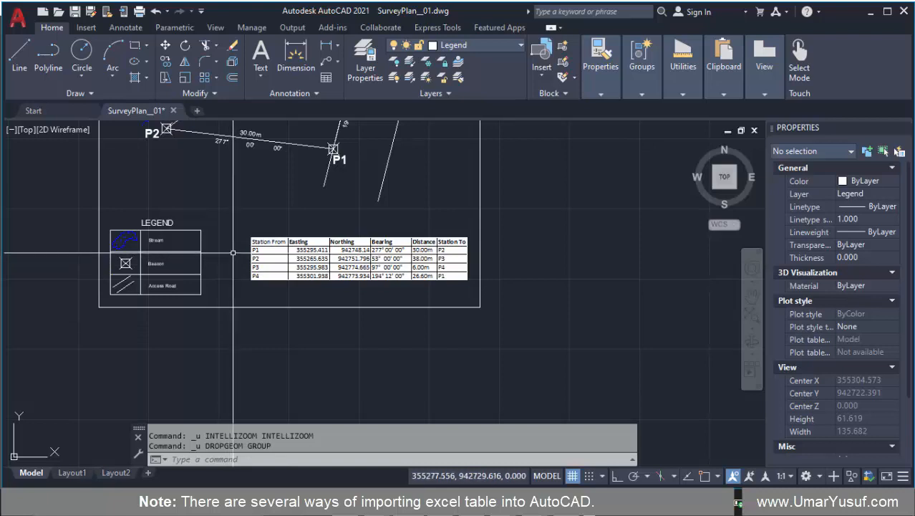
# Examine the whole survey plan, checking the title block, parcel, legend and station table inside the frame
pyautogui.scroll(-4, 276, 273)
pyautogui.scroll(-2, 279, 269)
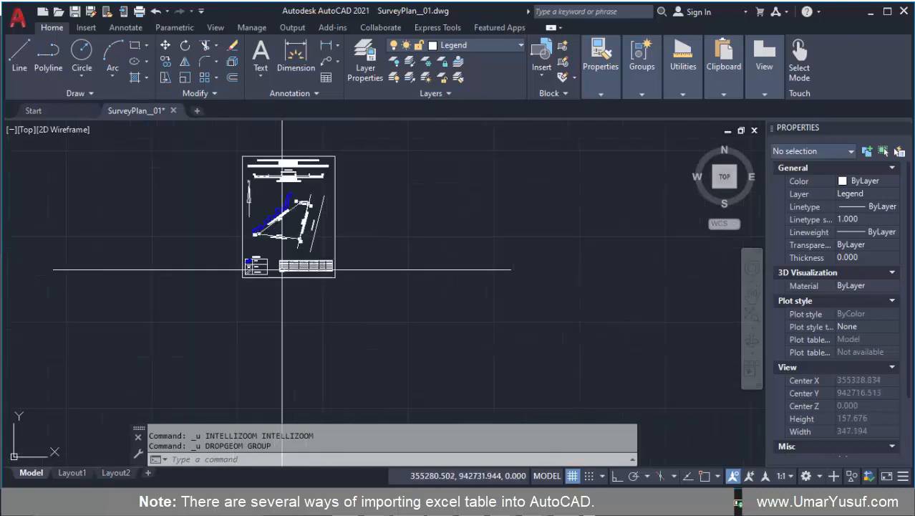
pyautogui.scroll(1, 277, 263)
pyautogui.scroll(2, 254, 163)
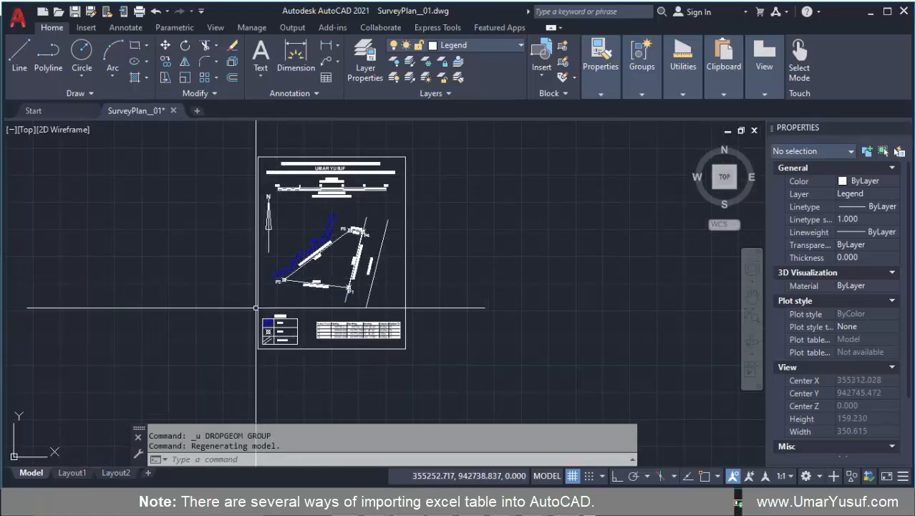
pyautogui.scroll(2, 257, 307)
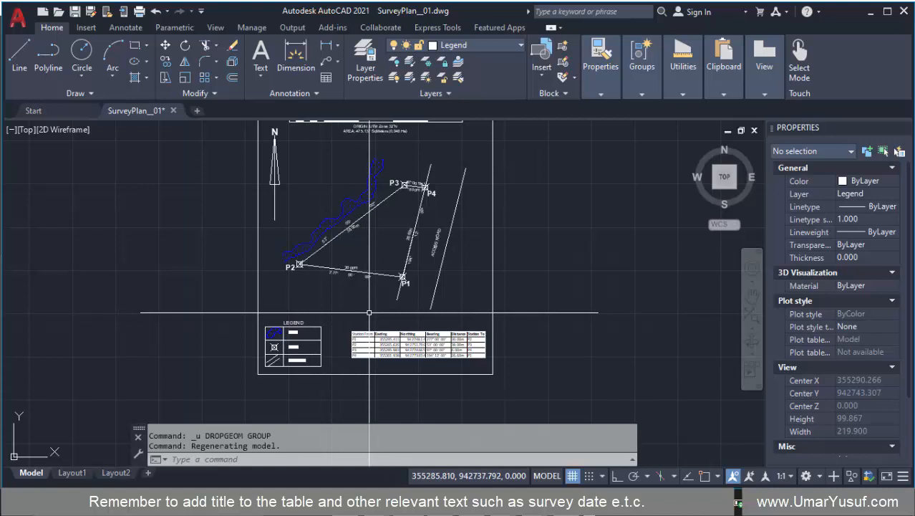
pyautogui.scroll(-2, 308, 313)
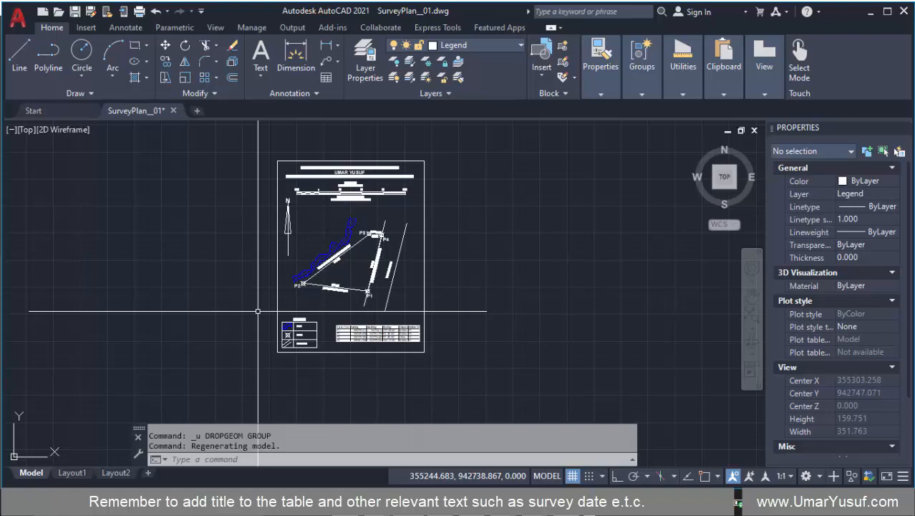
pyautogui.scroll(1, 257, 312)
pyautogui.scroll(-1, 254, 315)
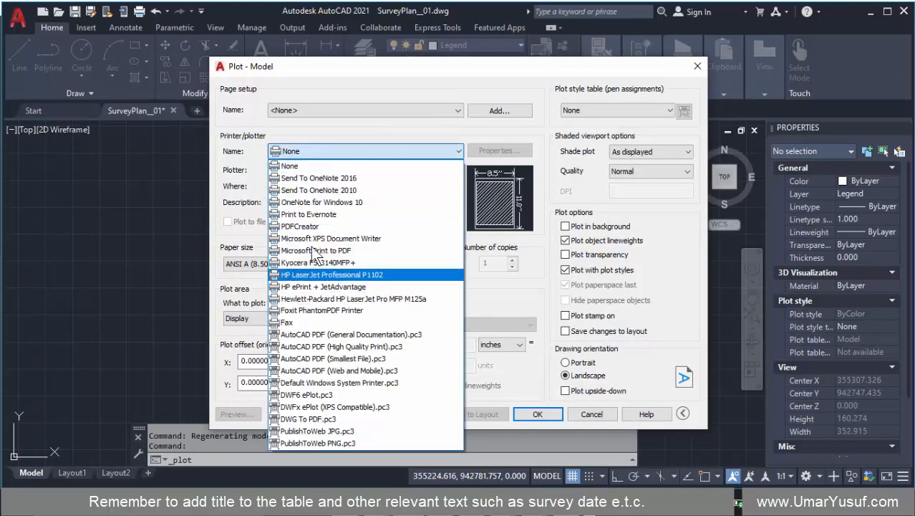
# Try HP LaserJet Professional P1102, PDFCreator and Microsoft Print to PDF as the plot device
pyautogui.click(330, 275)
pyautogui.click(330, 275)
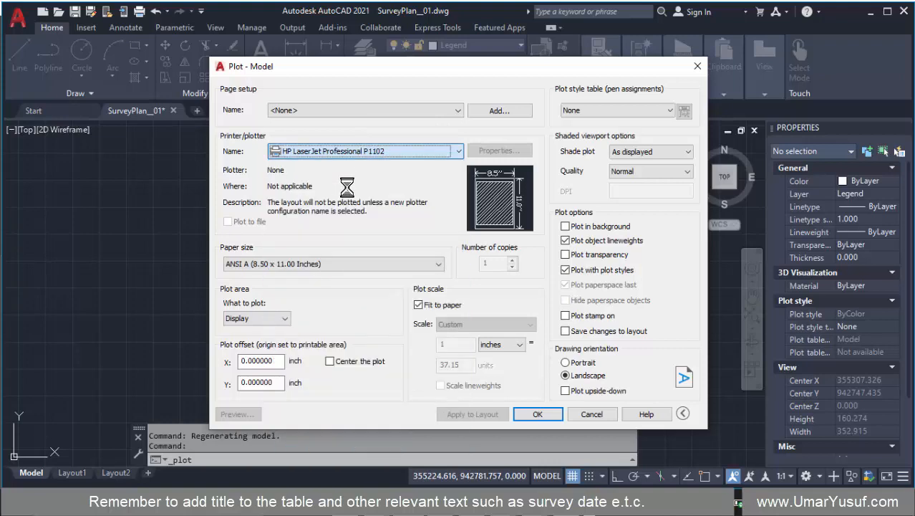
pyautogui.click(356, 150)
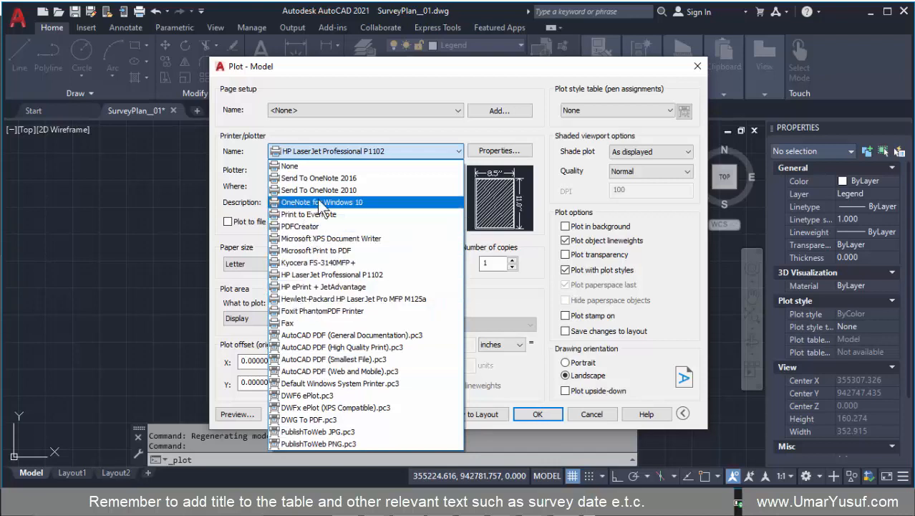
pyautogui.click(282, 228)
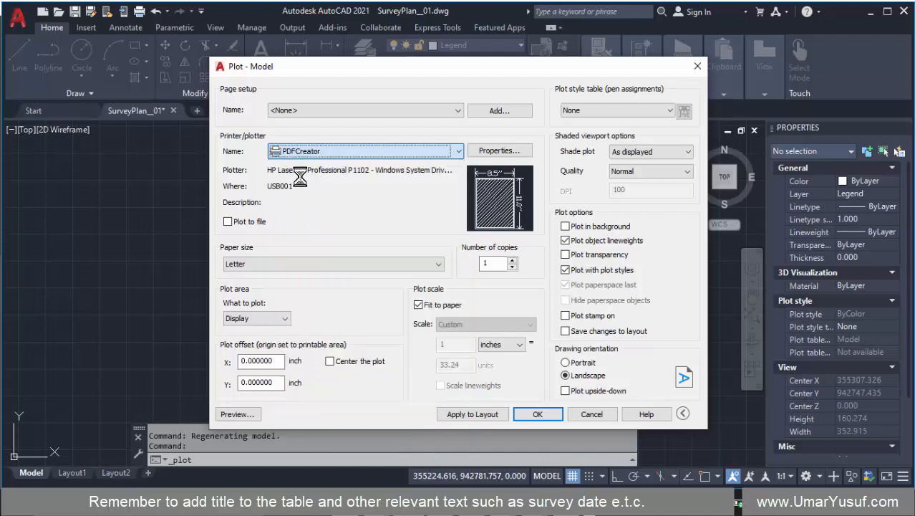
pyautogui.click(313, 150)
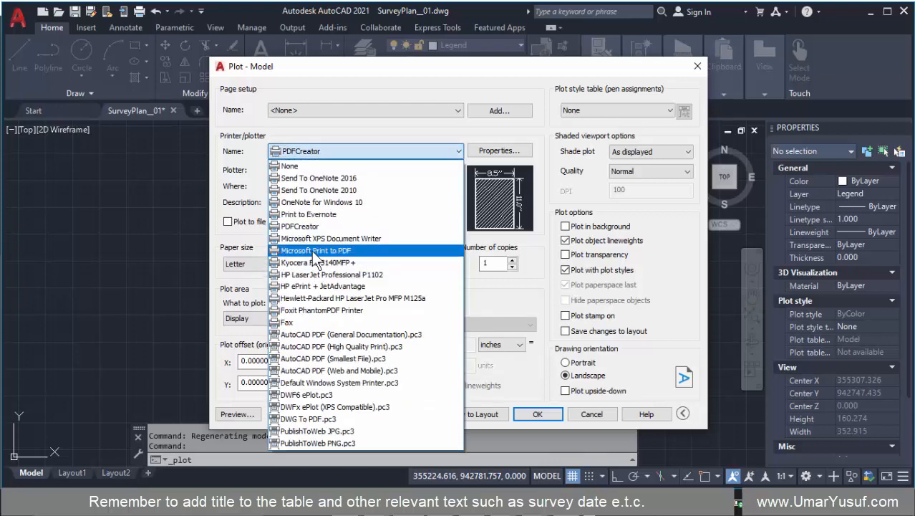
pyautogui.click(312, 250)
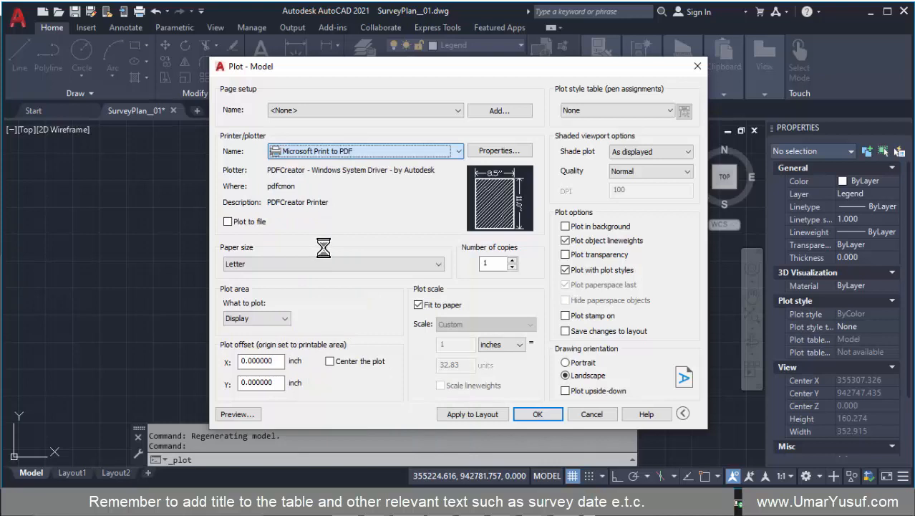
# Set the plotter to AutoCAD PDF (General Documentation).pc3 and the paper size to ISO A3 (297.00 x 420.00 MM)
pyautogui.click(309, 156)
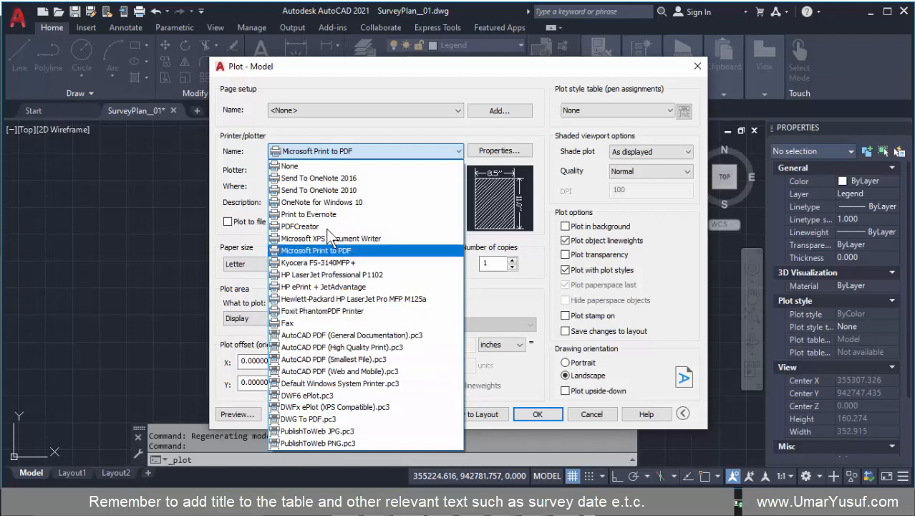
pyautogui.click(303, 336)
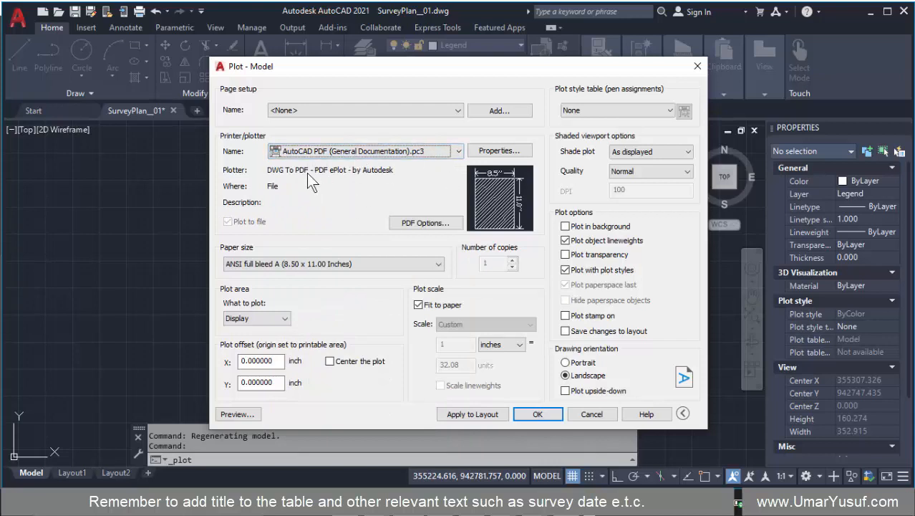
pyautogui.click(290, 262)
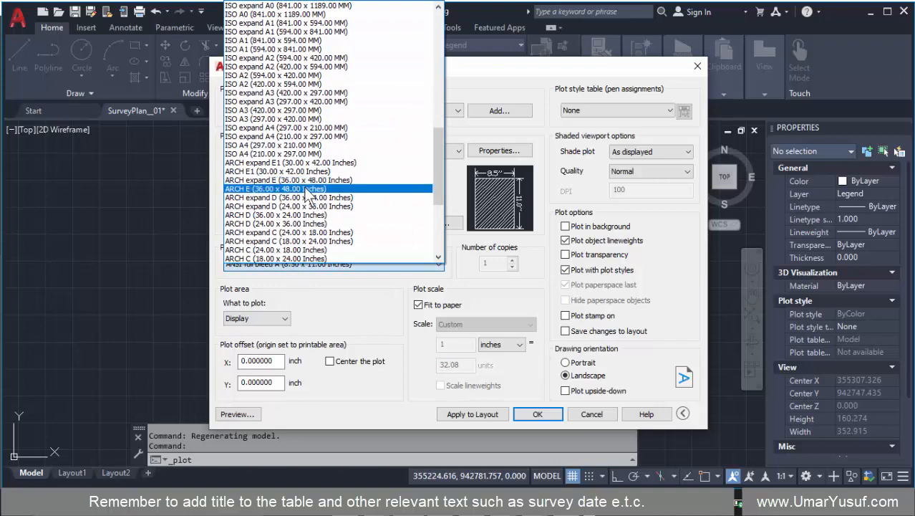
pyautogui.scroll(-4, 274, 125)
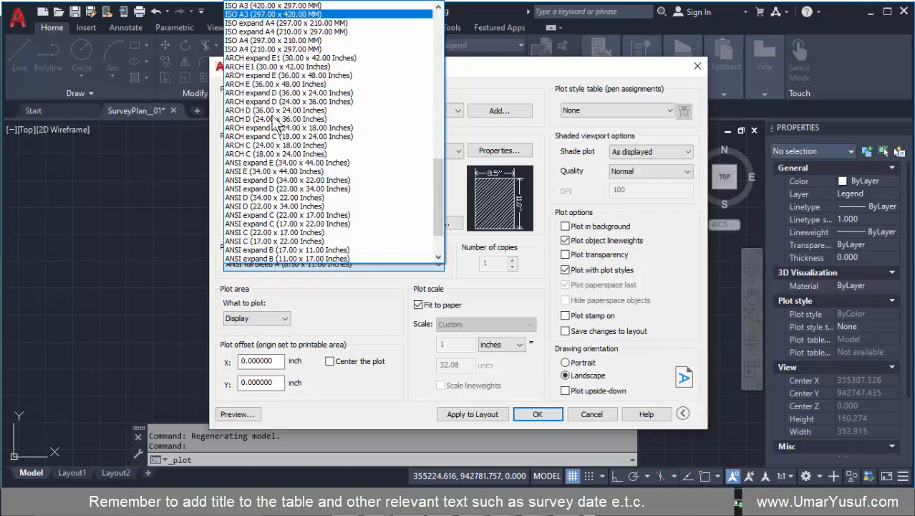
pyautogui.scroll(1, 283, 65)
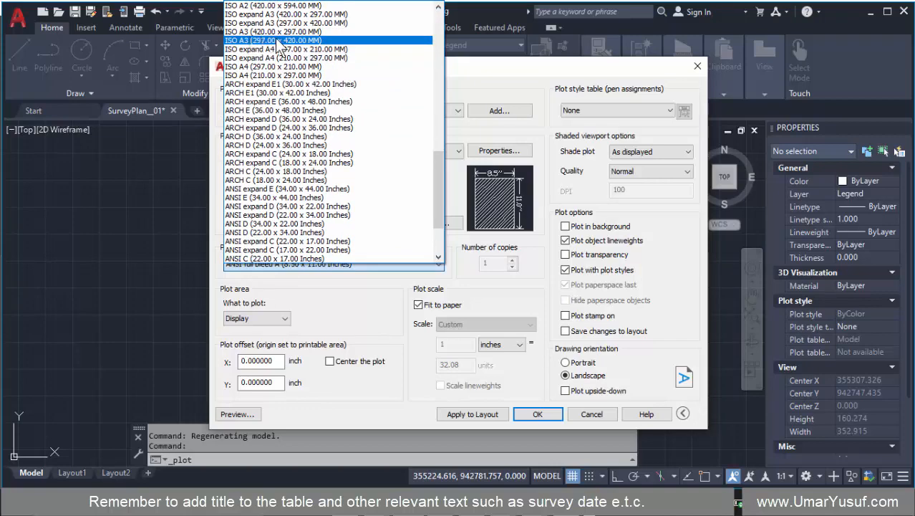
pyautogui.click(275, 40)
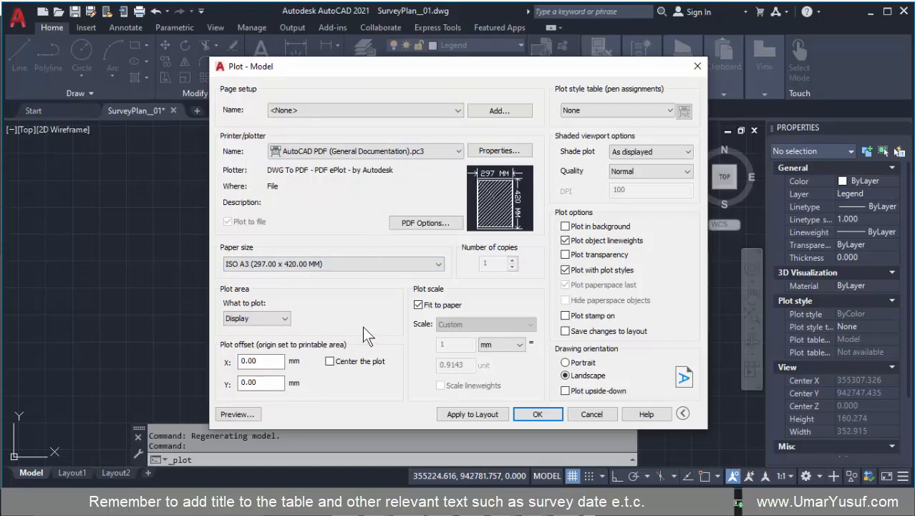
# Set the plot area to a window enclosing the whole survey frame with a small margin around it
pyautogui.click(263, 318)
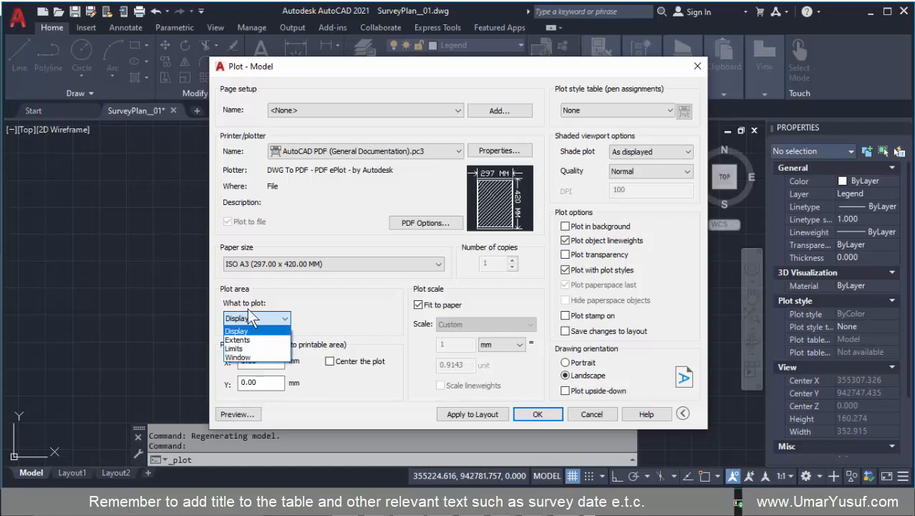
pyautogui.click(260, 356)
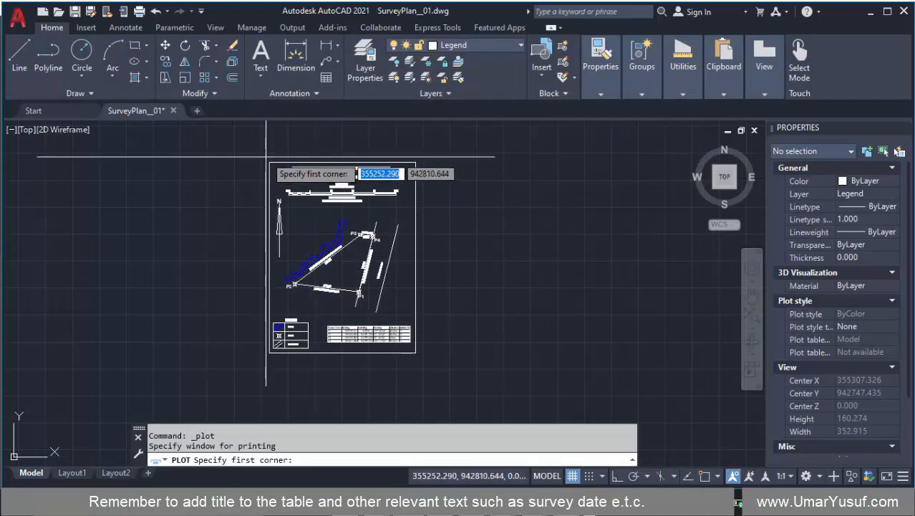
pyautogui.click(266, 156)
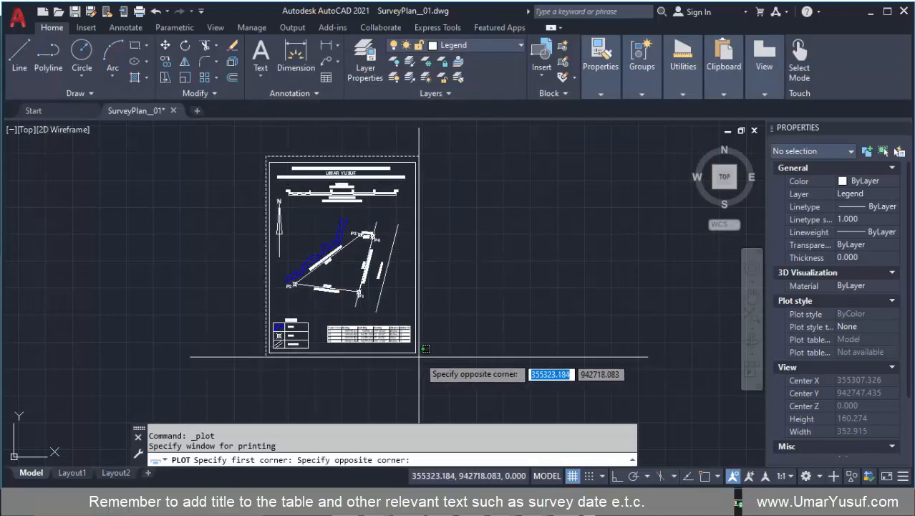
pyautogui.click(419, 356)
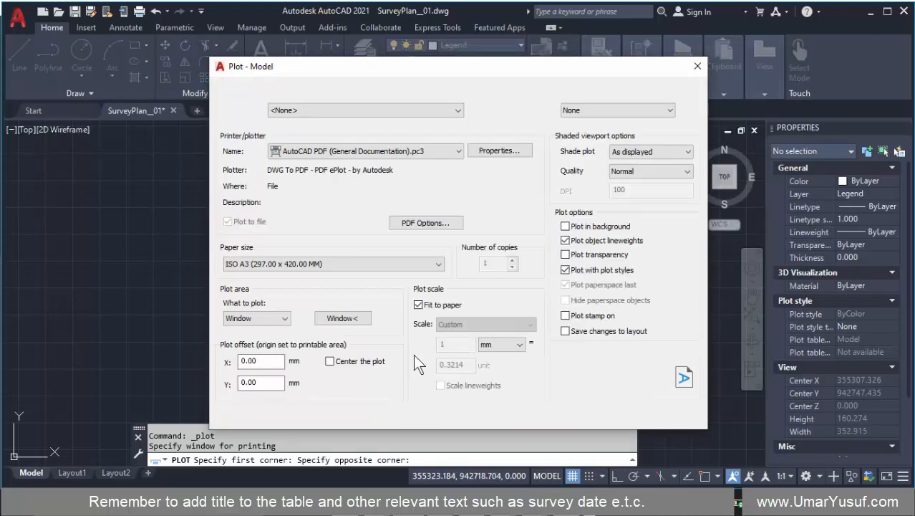
# Center the plot on the sheet and set the drawing orientation to portrait
pyautogui.click(330, 361)
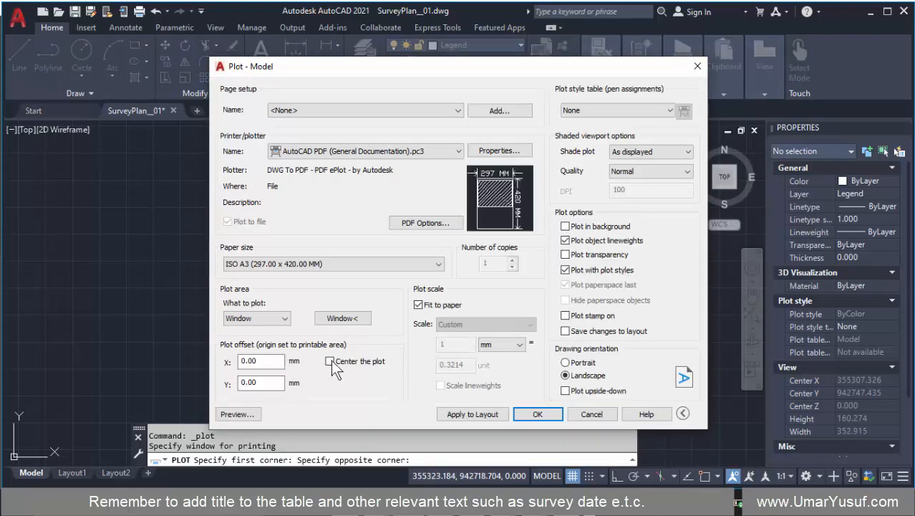
pyautogui.click(570, 362)
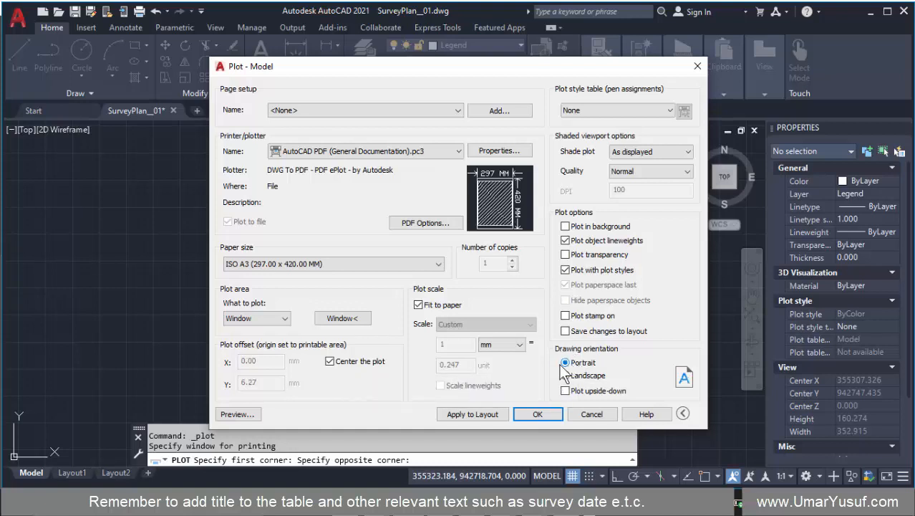
pyautogui.click(683, 414)
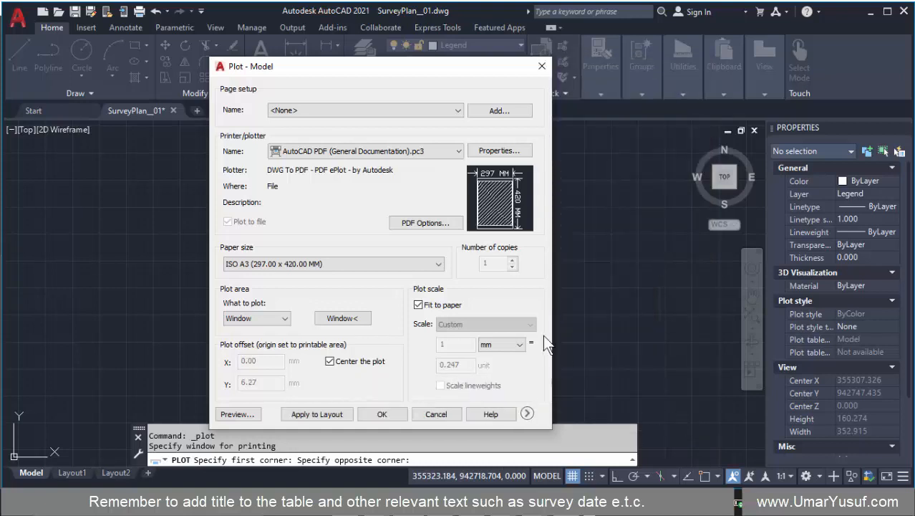
pyautogui.click(528, 412)
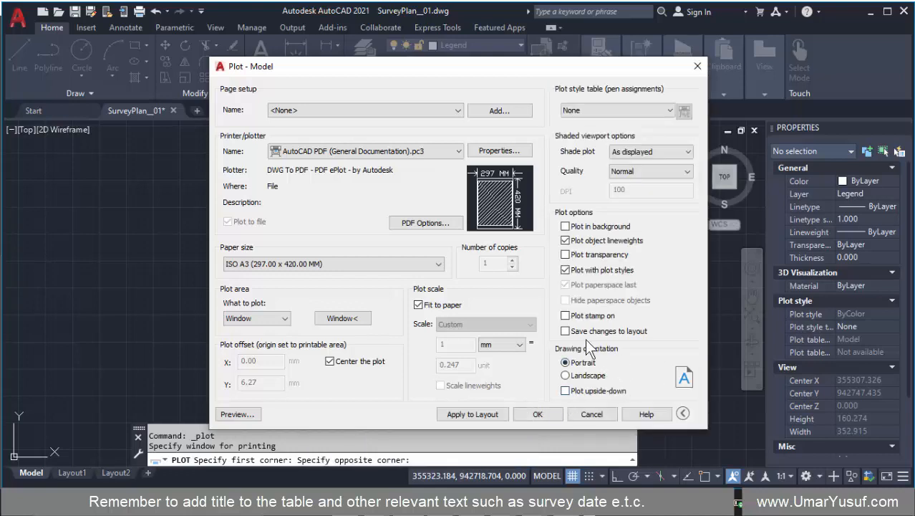
# Turn off fit to paper, set a custom plot scale of 1 mm = 0.250 unit, and preview the plot
pyautogui.click(419, 304)
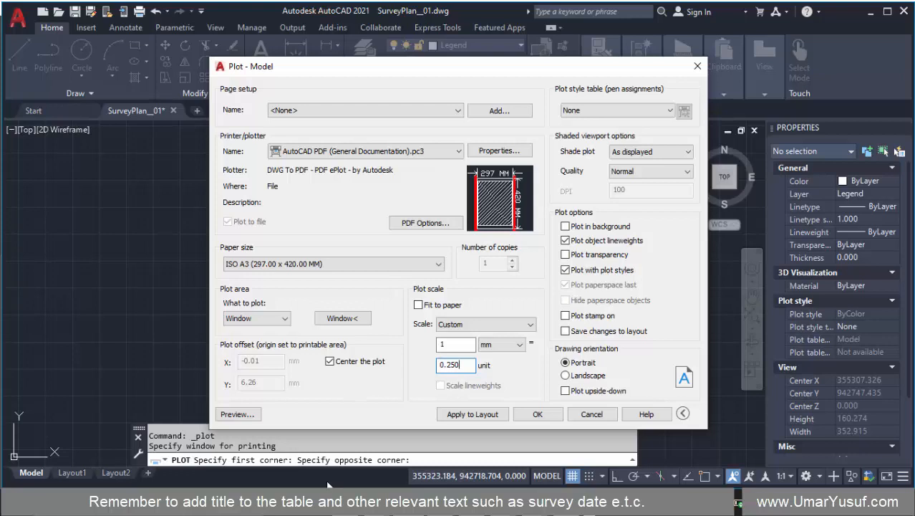
pyautogui.click(237, 413)
pyautogui.click(509, 259)
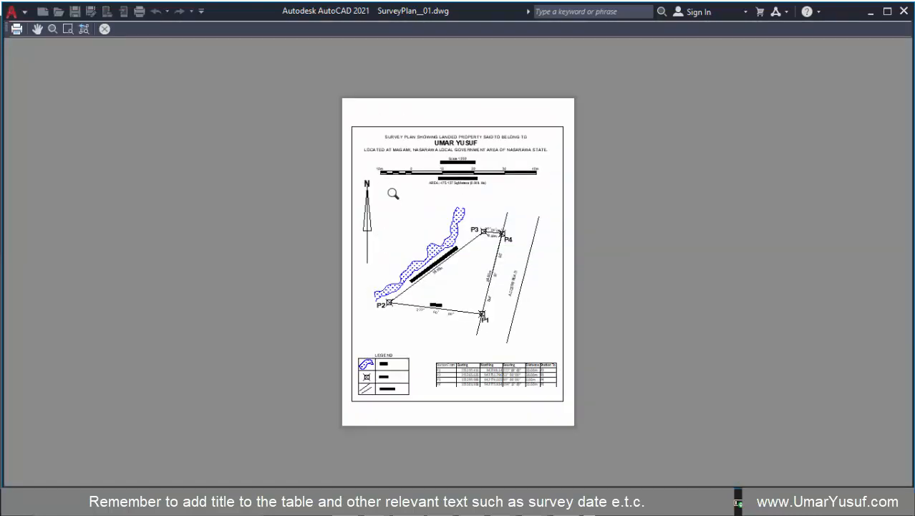
# Plot from the preview and save the PDF on the Desktop as SurveyPlan__01-Model.pdf
pyautogui.rightClick(458, 164)
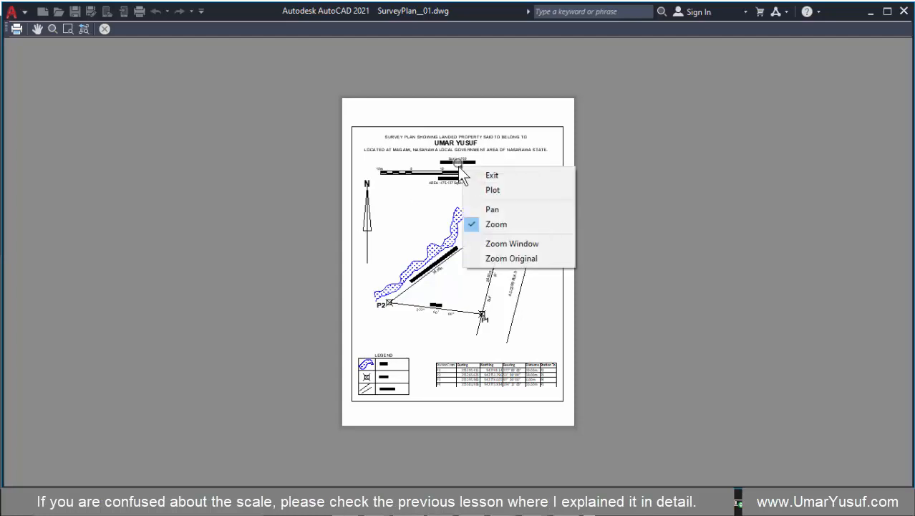
pyautogui.click(516, 188)
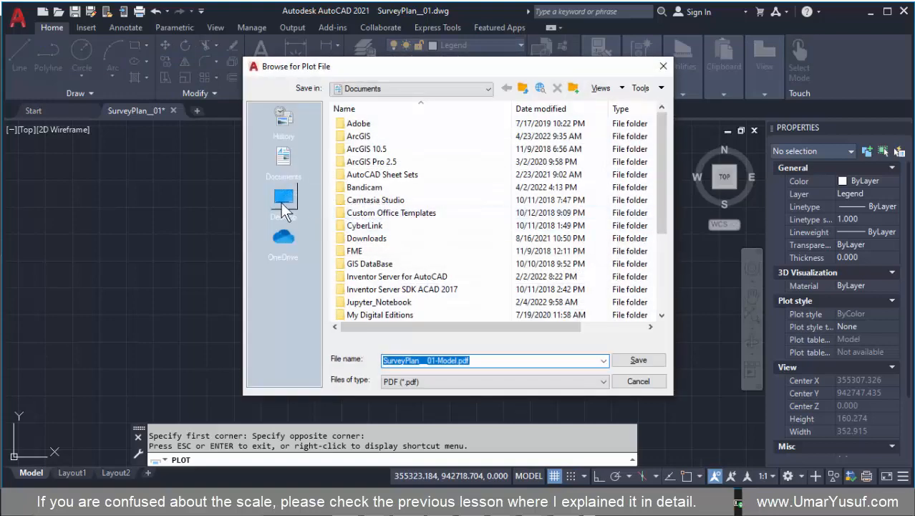
pyautogui.click(285, 204)
pyautogui.scroll(-2, 445, 297)
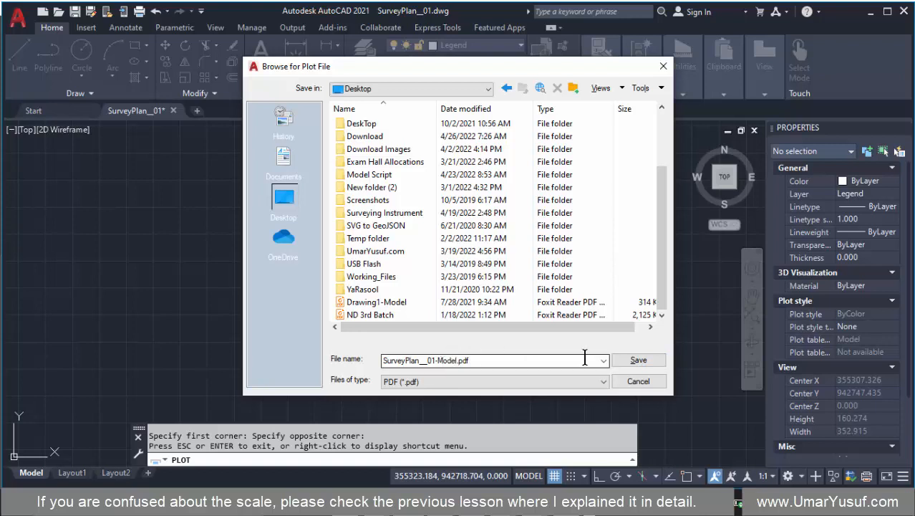
pyautogui.click(570, 380)
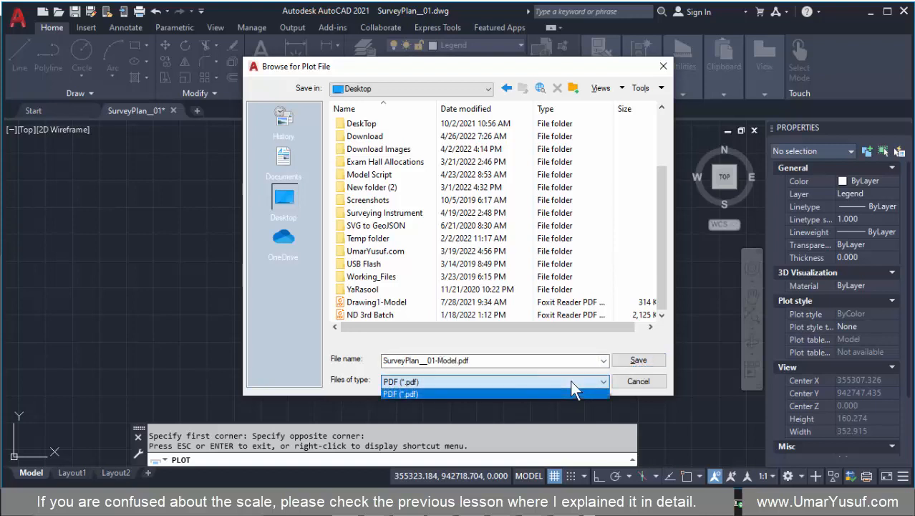
pyautogui.click(395, 392)
pyautogui.click(638, 362)
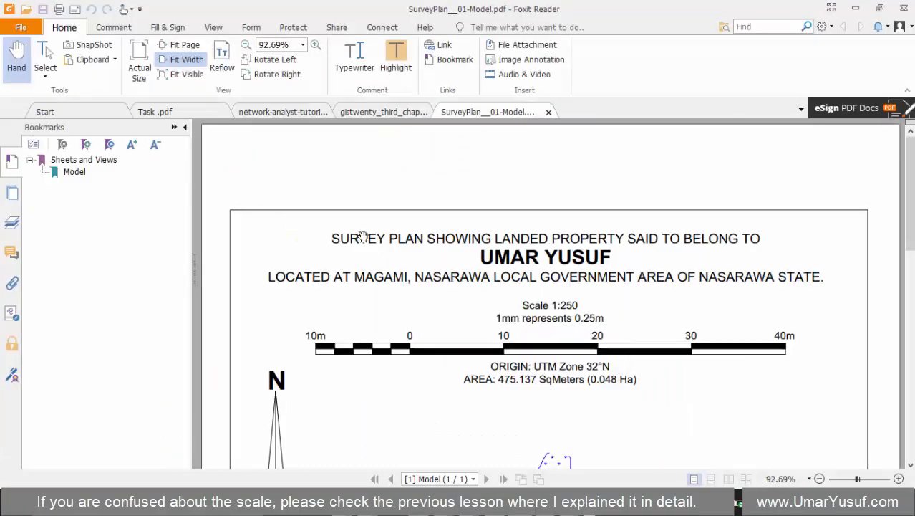
# Examine the plotted PDF in Foxit Reader, checking the title block, scale bar, parcel, legend and station table
pyautogui.click(186, 127)
pyautogui.scroll(-10, 262, 231)
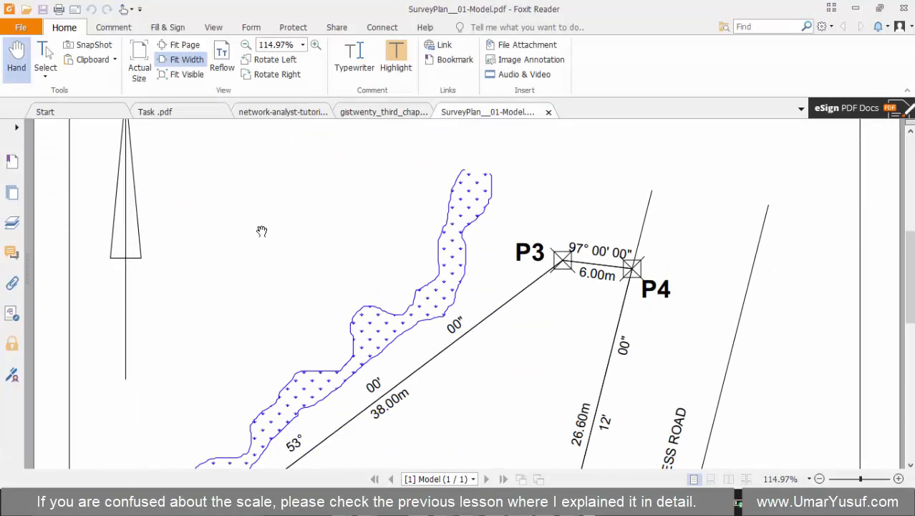
pyautogui.scroll(-3, 267, 236)
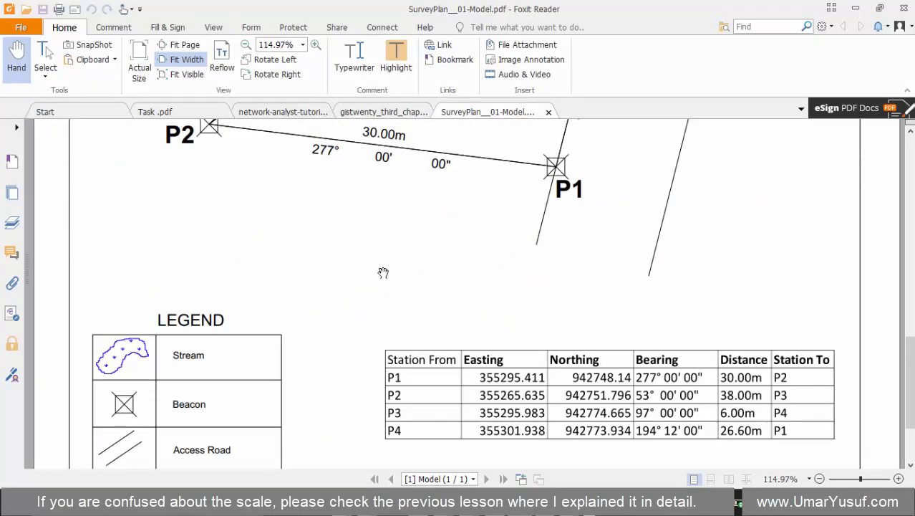
pyautogui.keyDown('ctrl'); pyautogui.scroll(-3, 395, 259); pyautogui.keyUp('ctrl')
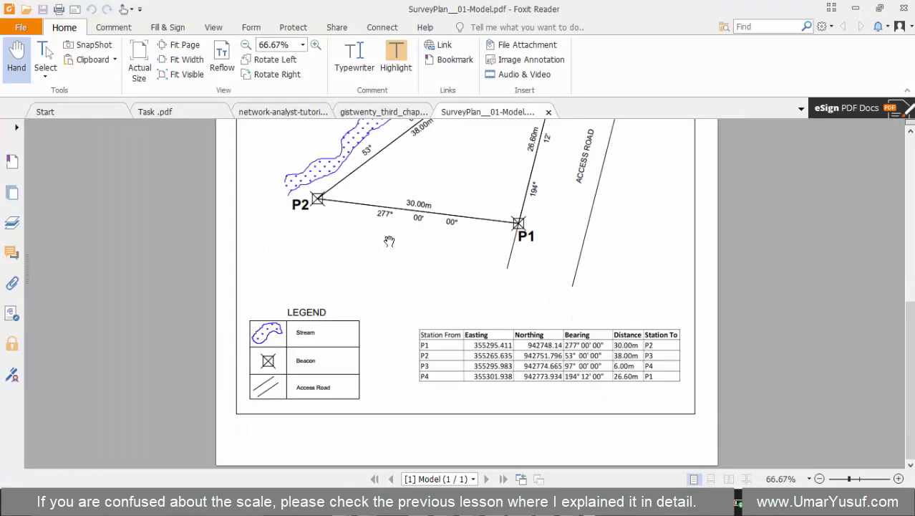
pyautogui.scroll(10, 429, 343)
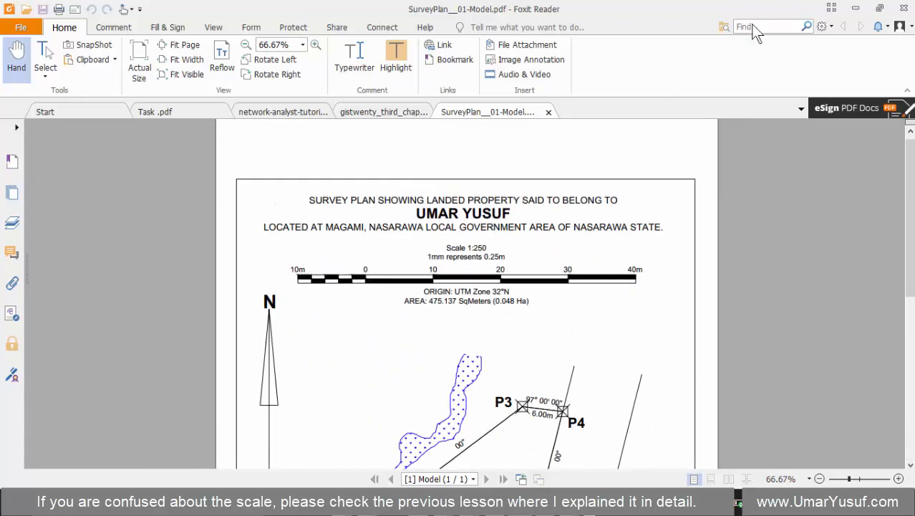
# Return to AutoCAD and examine the survey plan's legend, station table, title block and scale text
pyautogui.click(853, 8)
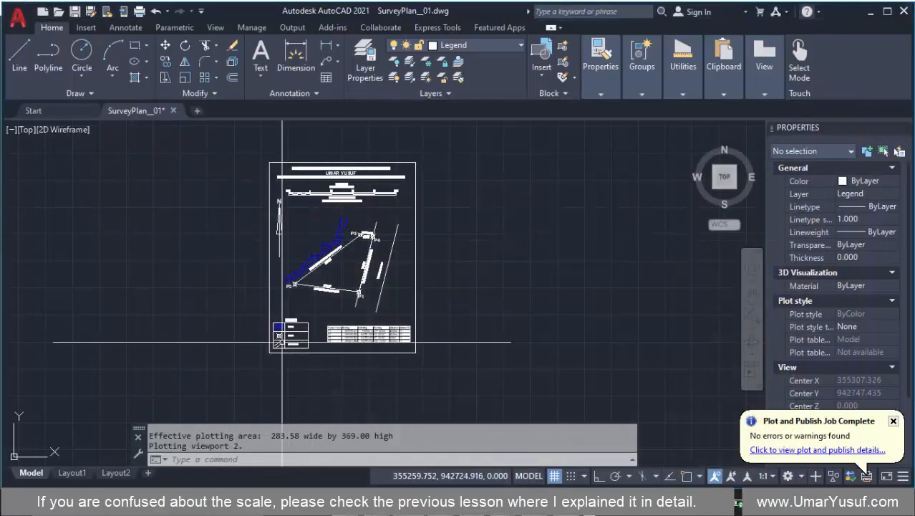
pyautogui.scroll(5, 293, 325)
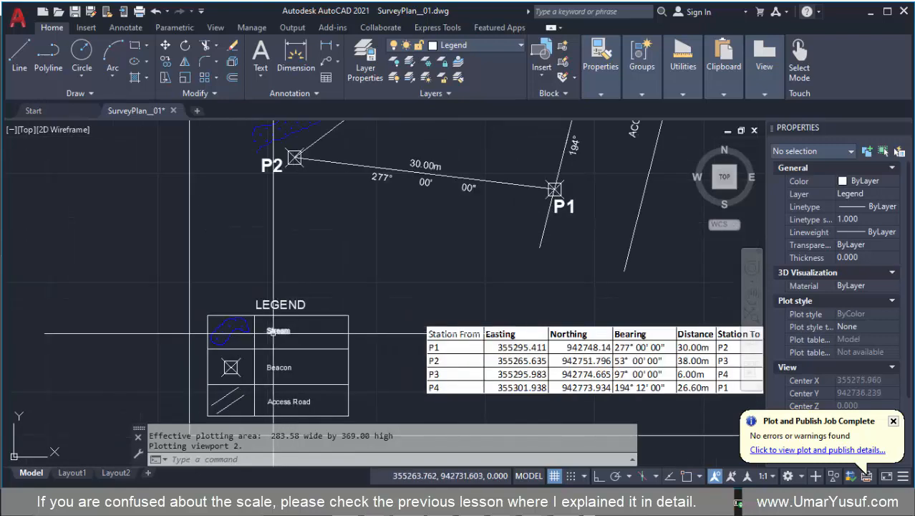
pyautogui.scroll(-6, 279, 315)
pyautogui.scroll(5, 333, 180)
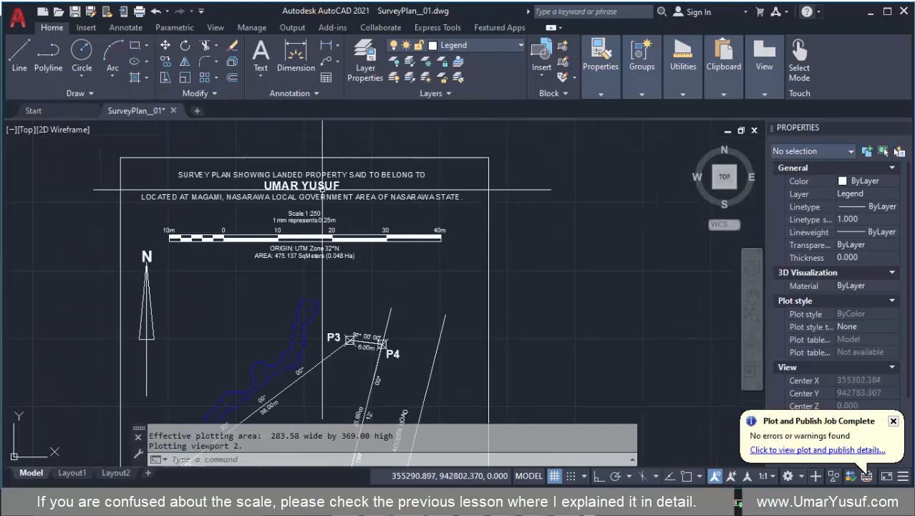
pyautogui.scroll(-6, 300, 264)
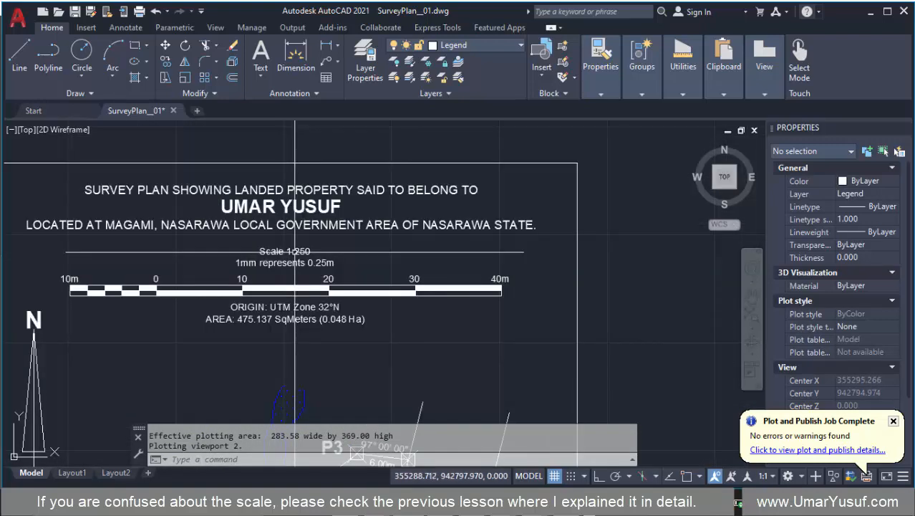
pyautogui.scroll(-1, 320, 203)
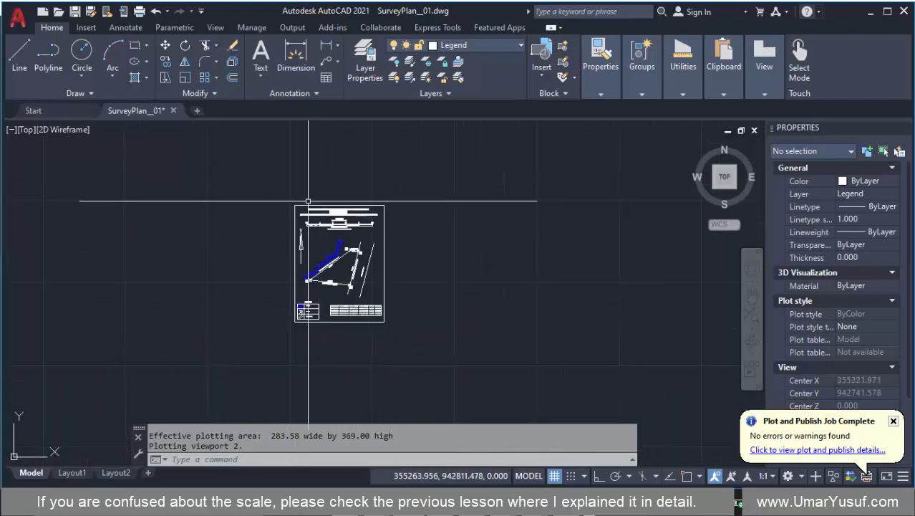
# Start a new plot of the survey plan using the AutoCAD PDF (General Documentation).pc3 plotter
pyautogui.scroll(1, 310, 199)
pyautogui.hotkey('ctrl', 'p')
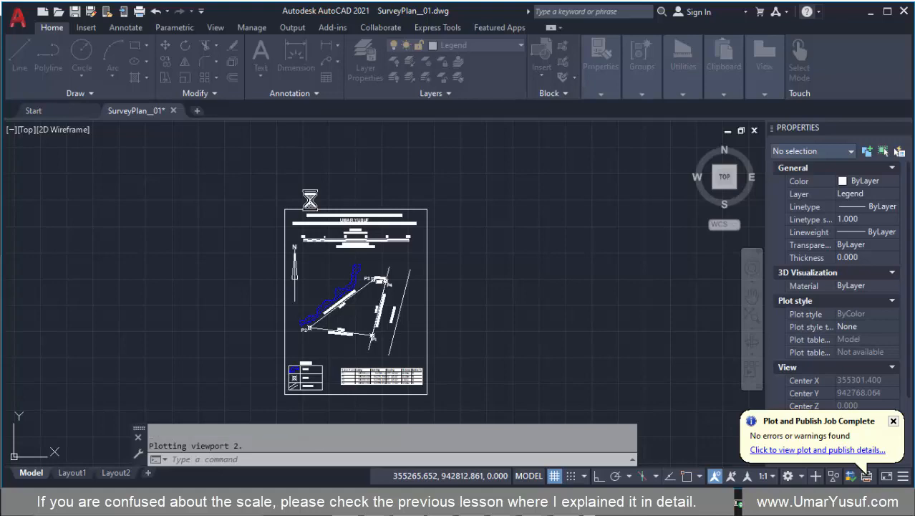
pyautogui.hotkey('ctrl', 'p')
pyautogui.click(355, 152)
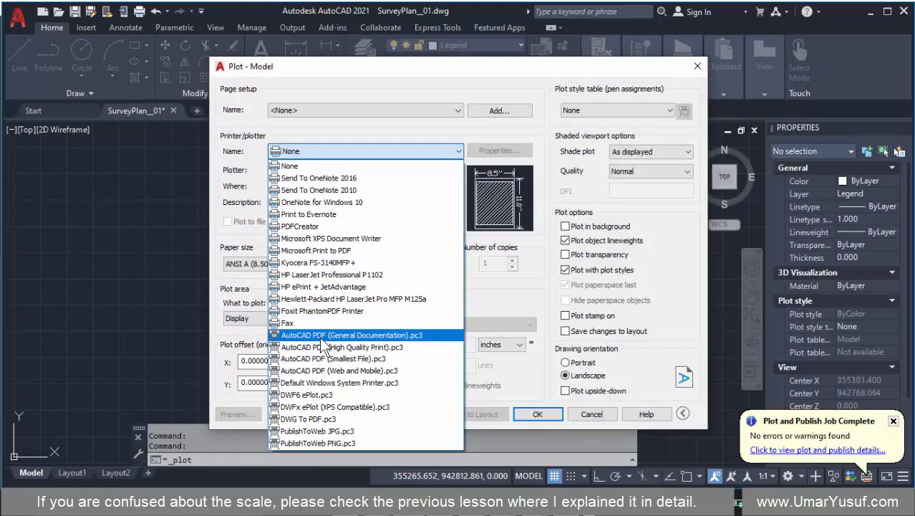
pyautogui.click(324, 335)
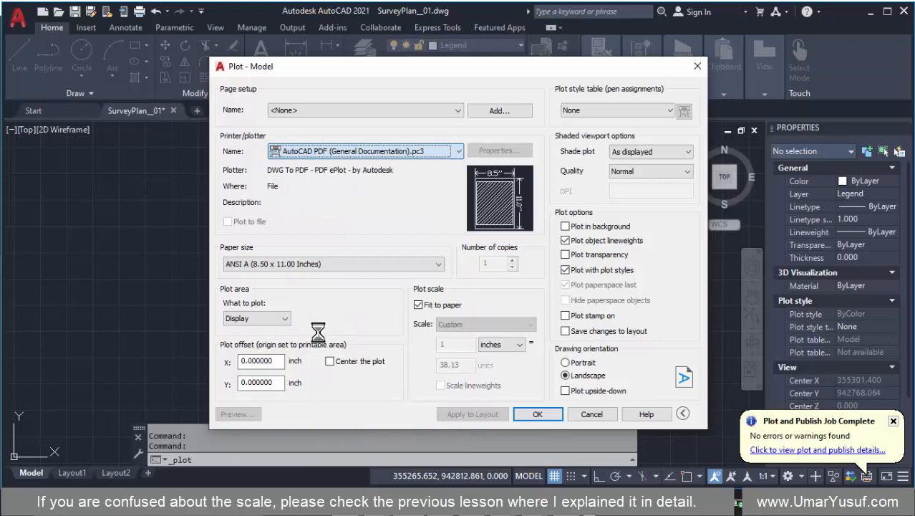
# Set the plot's paper size to ISO A4 (210.00 x 297.00 MM) in portrait orientation
pyautogui.click(316, 265)
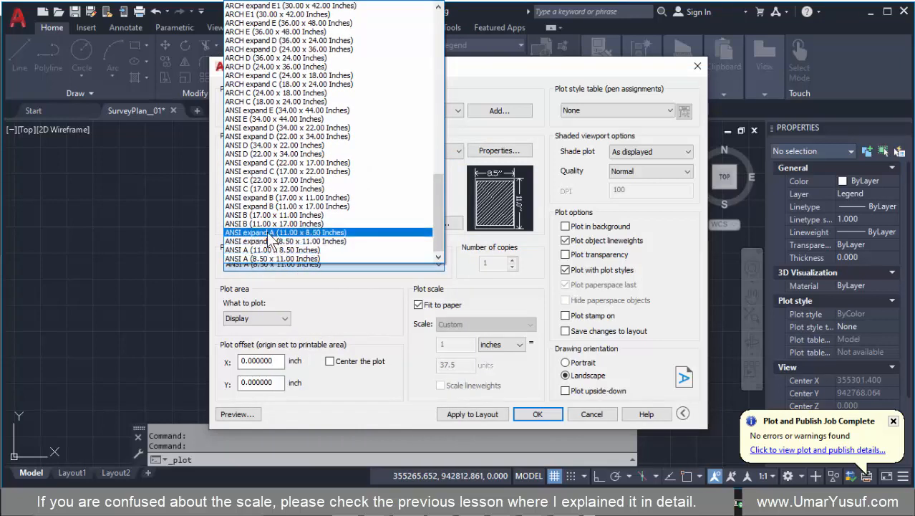
pyautogui.scroll(2, 270, 240)
pyautogui.scroll(3, 270, 240)
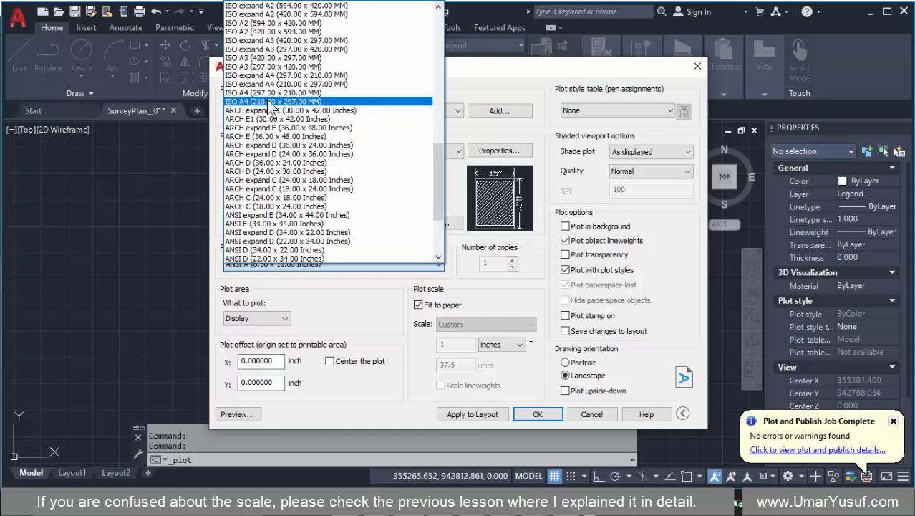
pyautogui.click(266, 101)
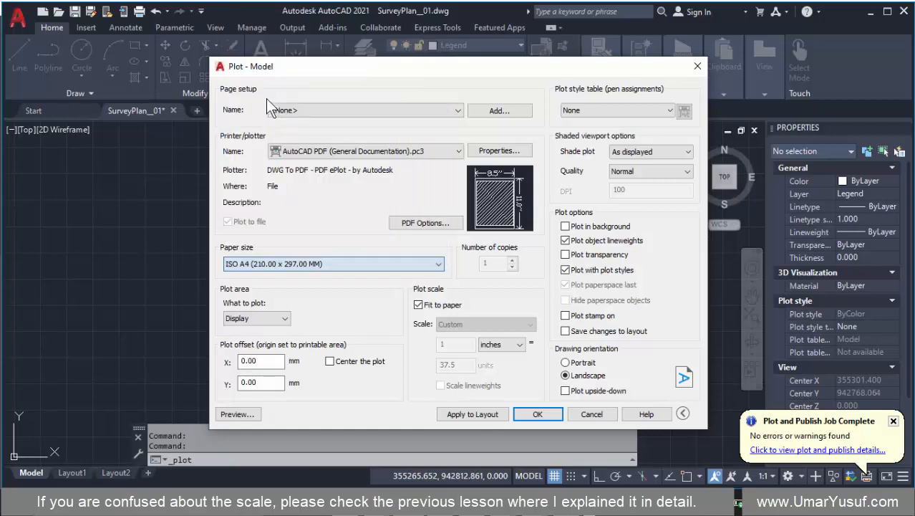
pyautogui.click(577, 363)
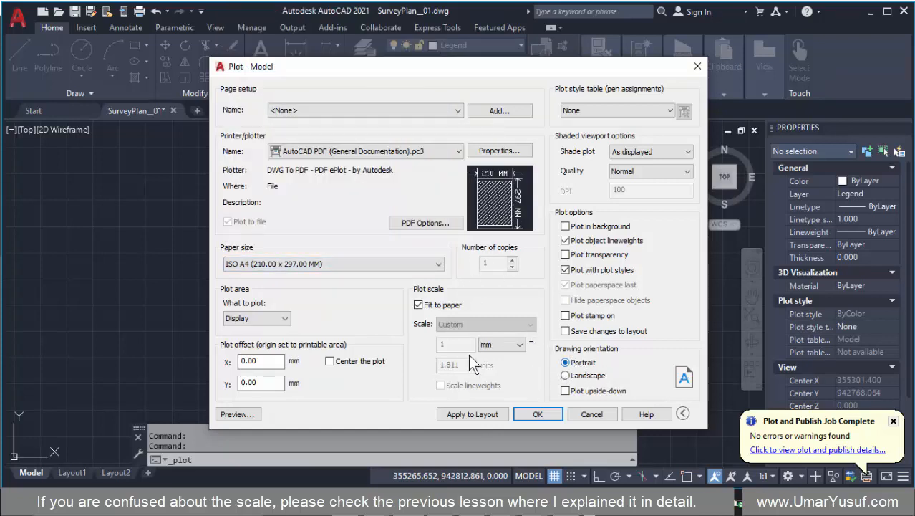
# Define the plot area as a window just around the survey plan's outer border and center the plot
pyautogui.click(252, 317)
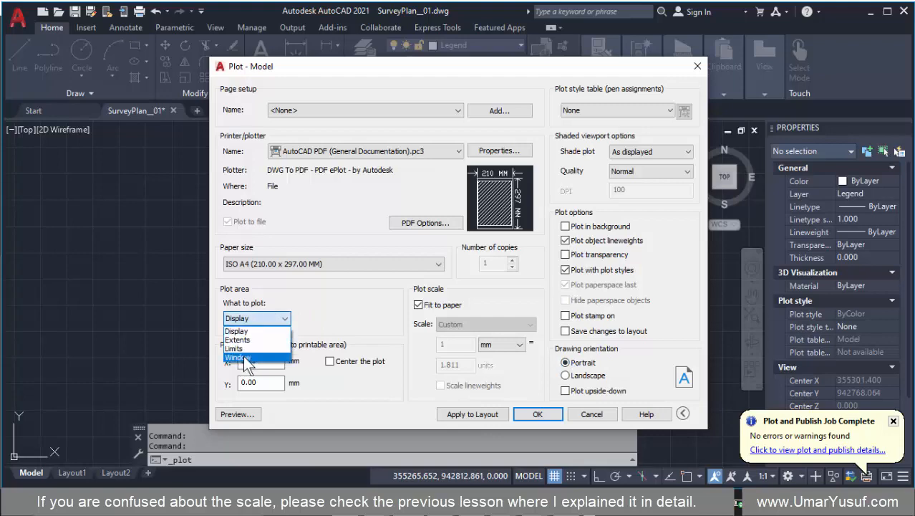
pyautogui.click(244, 358)
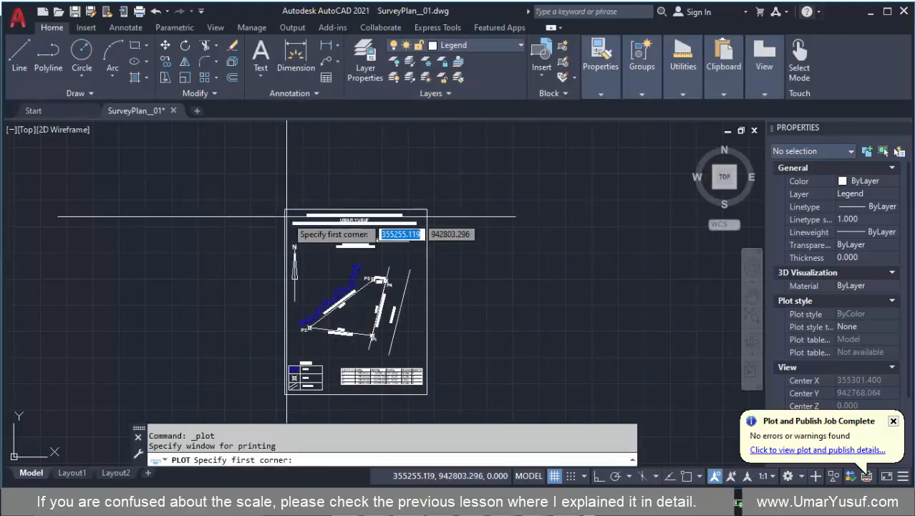
pyautogui.click(282, 207)
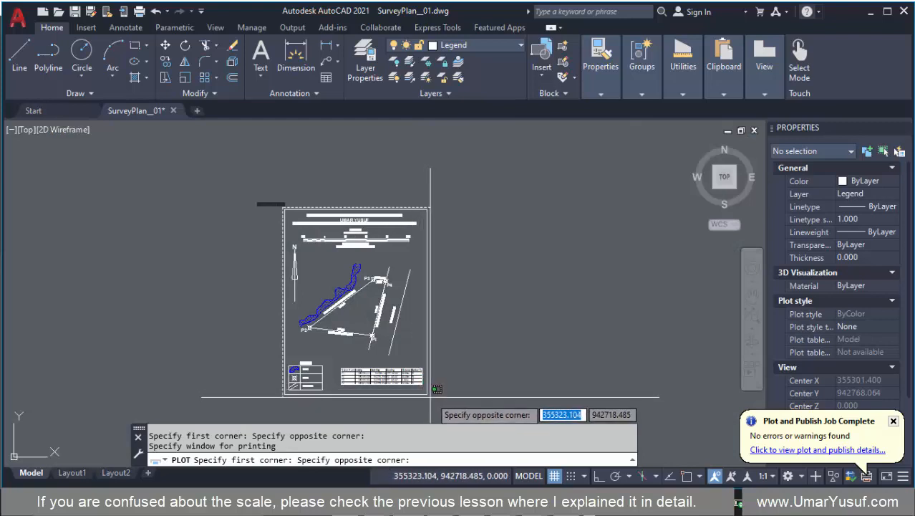
pyautogui.click(433, 386)
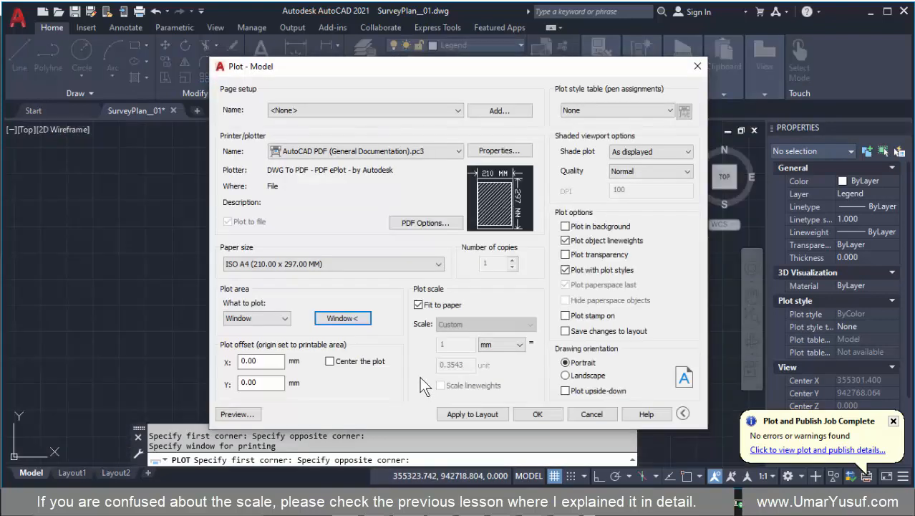
pyautogui.click(346, 360)
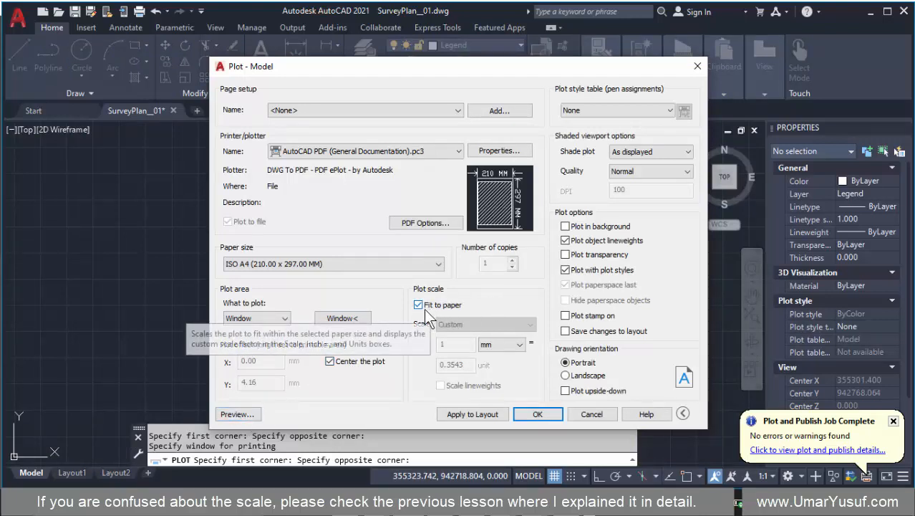
# Preview the A4 plot with fit to paper on, and exit the preview
pyautogui.click(235, 414)
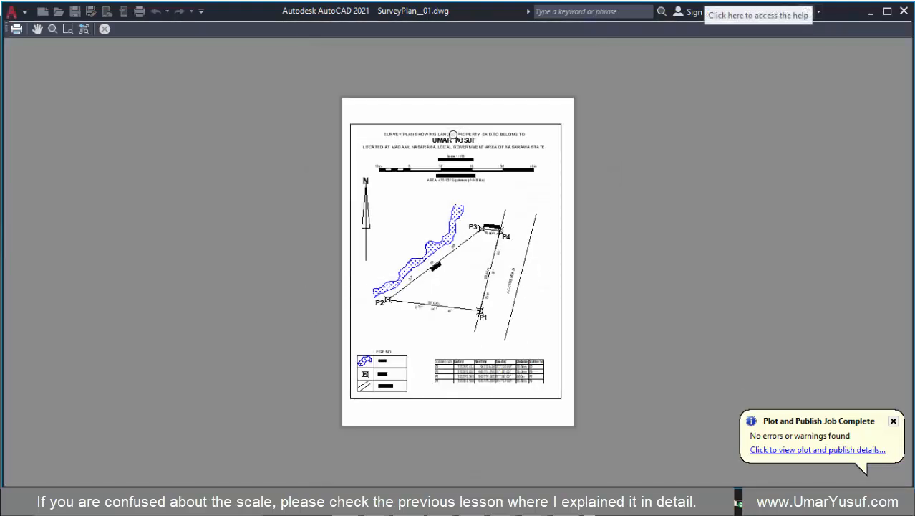
pyautogui.rightClick(455, 136)
pyautogui.click(511, 147)
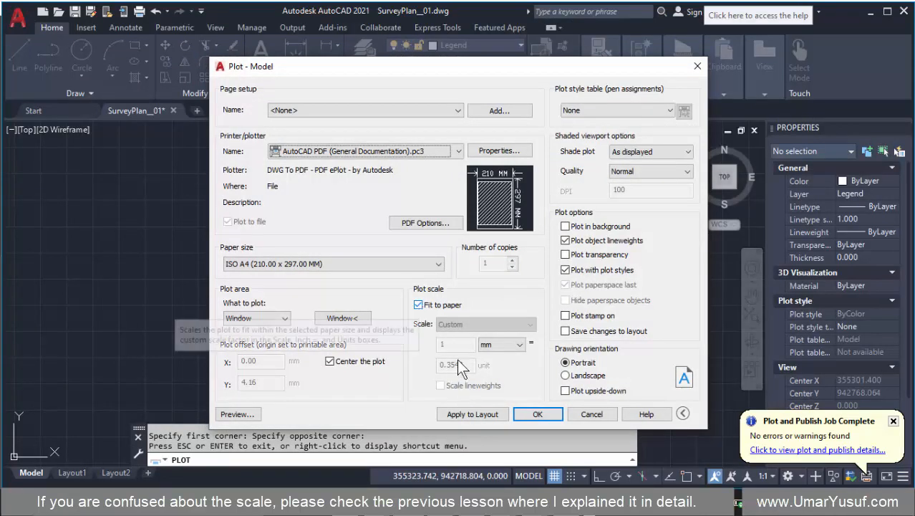
# Turn off fit to paper, set a custom plot scale of 1 mm = 0.350 unit, and preview the plot
pyautogui.click(418, 304)
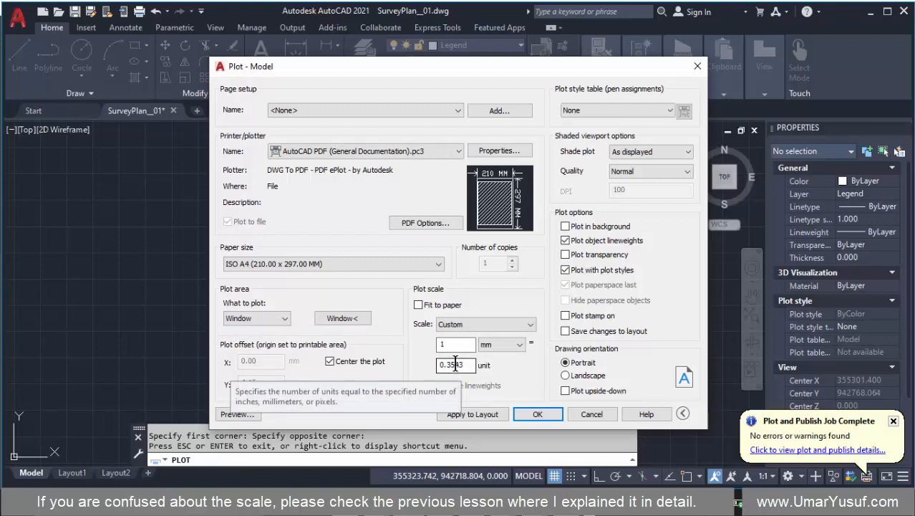
pyautogui.moveTo(455, 365); pyautogui.dragTo(466, 364)
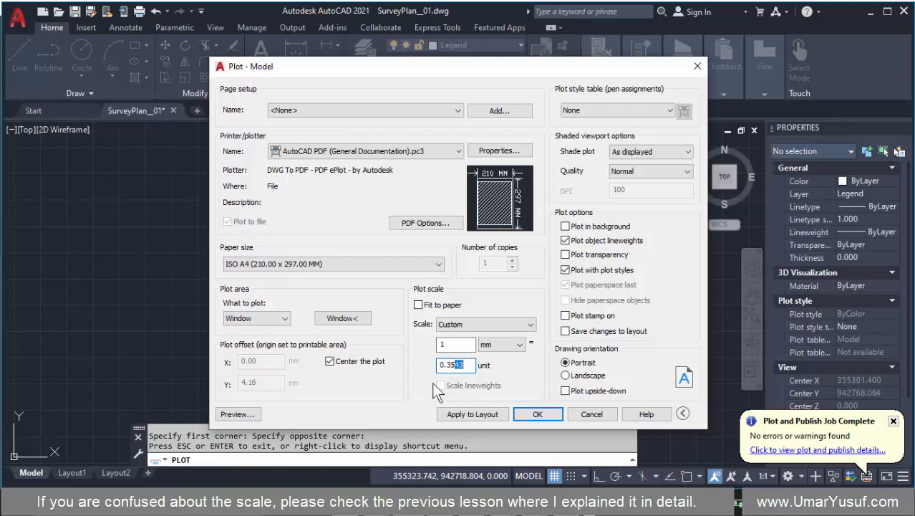
pyautogui.write('0')
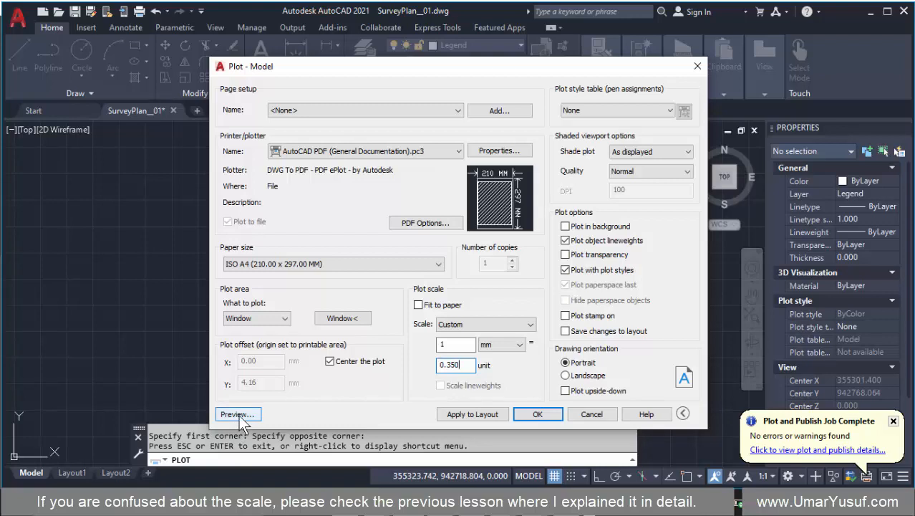
pyautogui.click(240, 415)
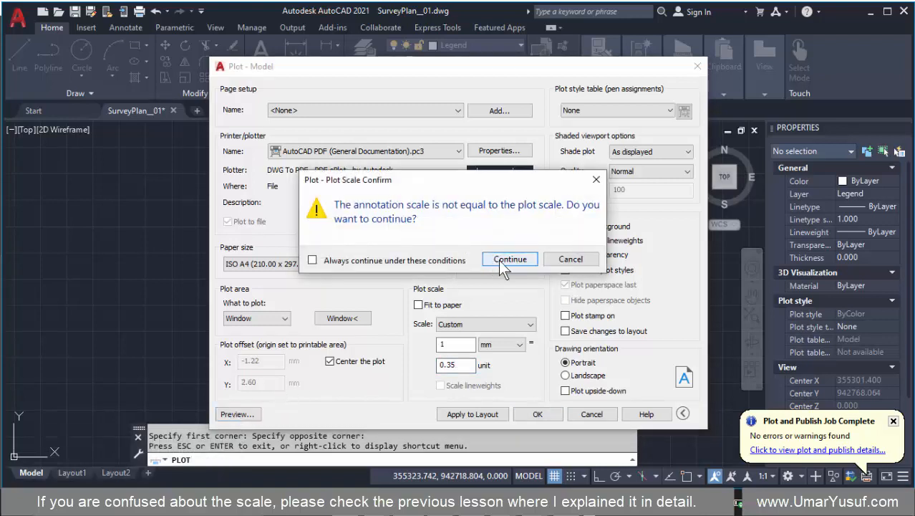
pyautogui.click(509, 260)
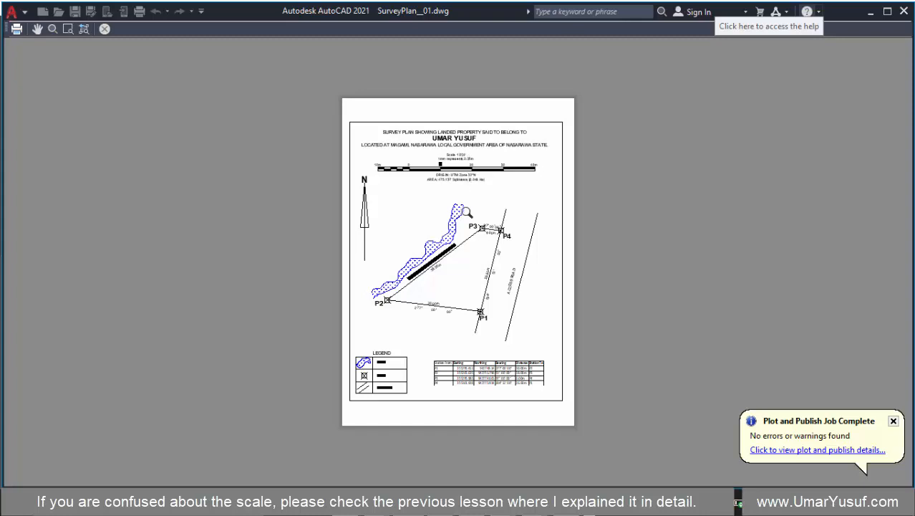
# Examine the scale text and overall sheet layout in the plot preview, and exit the preview
pyautogui.scroll(3, 464, 161)
pyautogui.scroll(-2, 360, 163)
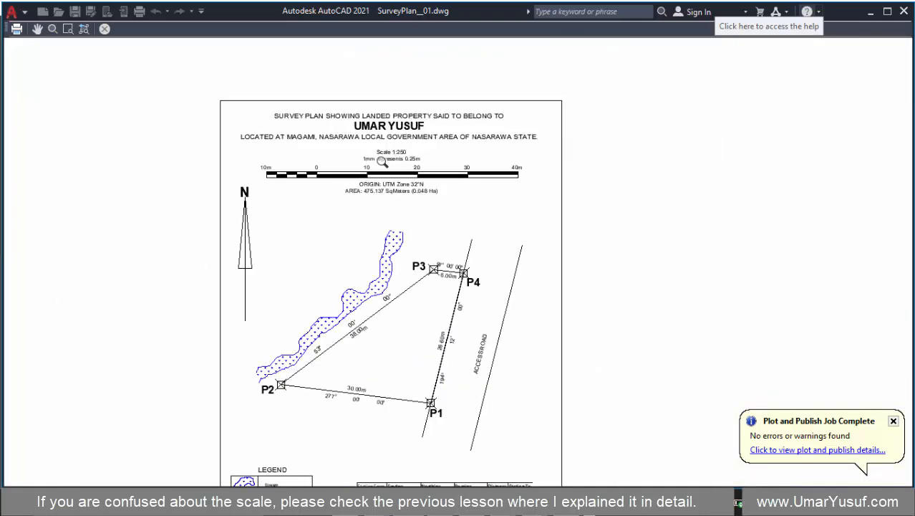
pyautogui.scroll(-2, 378, 163)
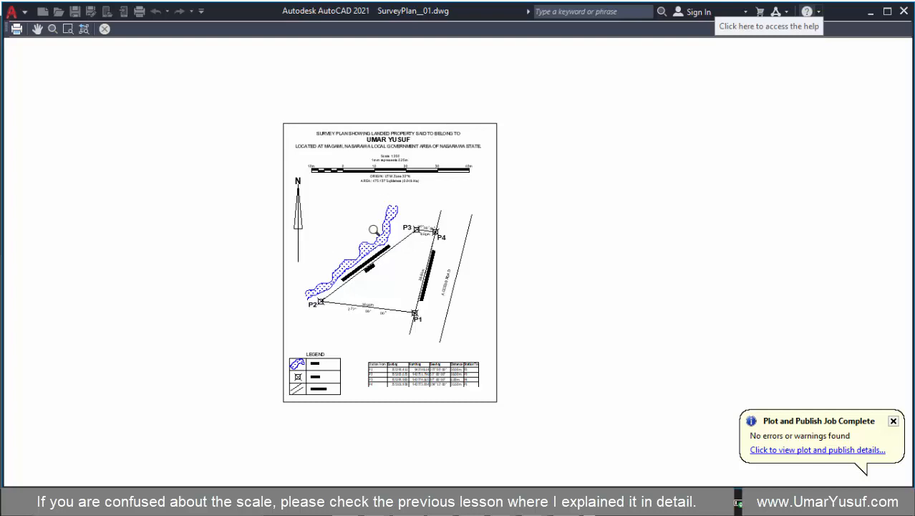
pyautogui.rightClick(388, 178)
pyautogui.click(434, 185)
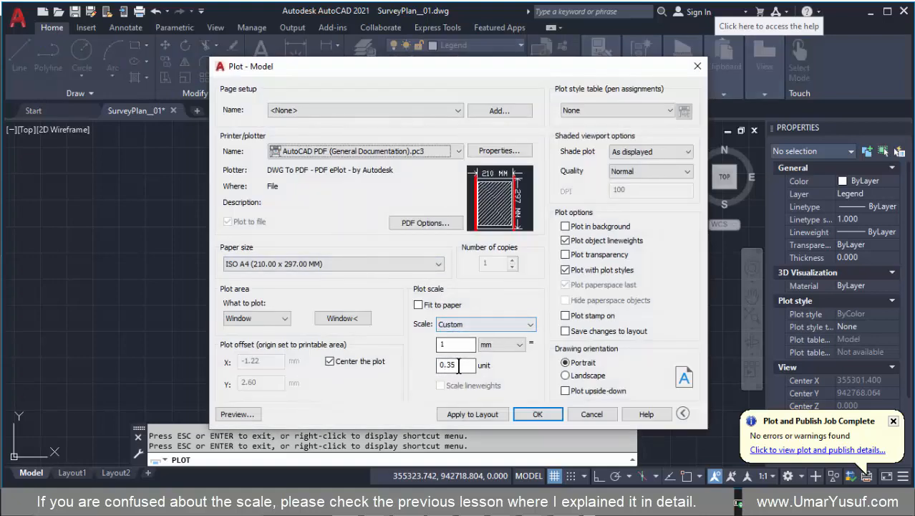
# Try a custom plot scale of 1 mm = 0.3 unit, preview the plot, and exit the preview
pyautogui.click(457, 366)
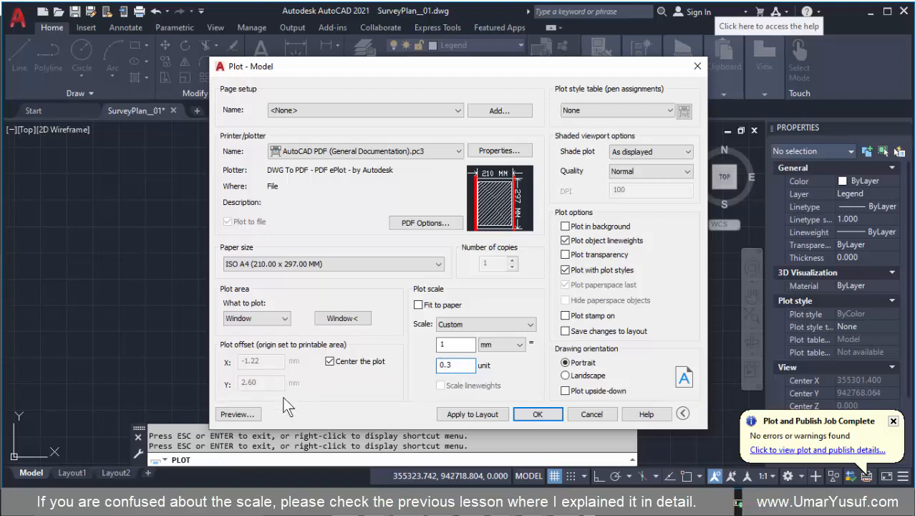
pyautogui.click(231, 414)
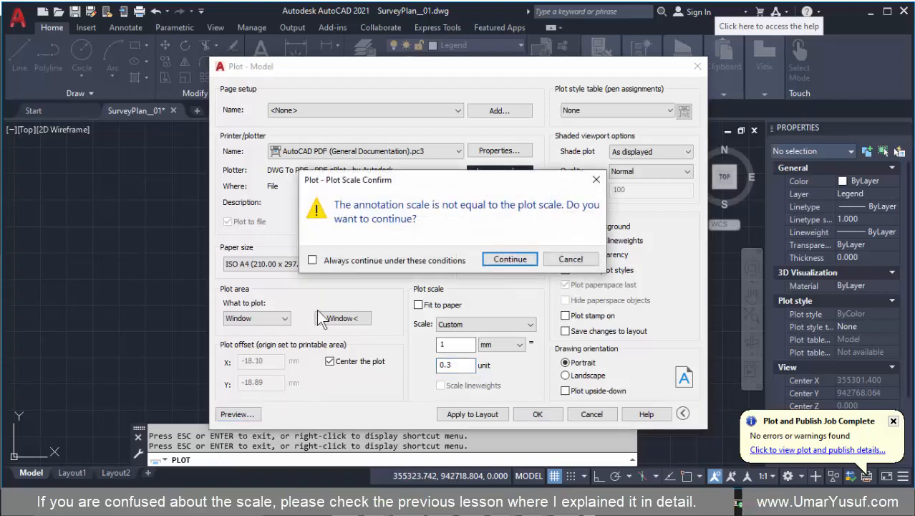
pyautogui.click(493, 259)
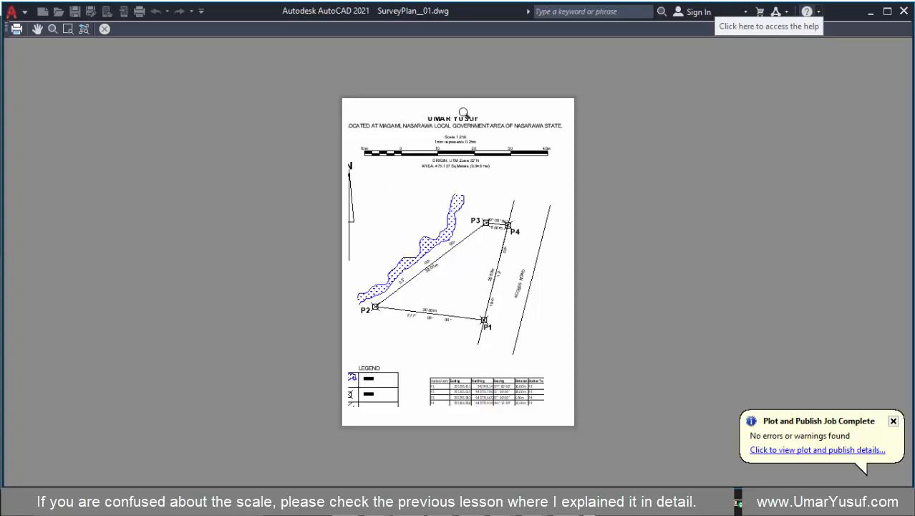
pyautogui.rightClick(425, 185)
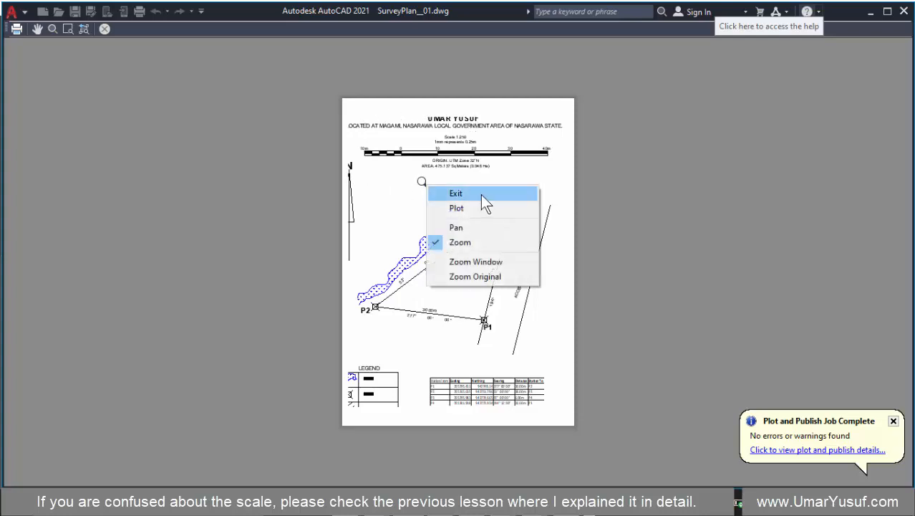
pyautogui.click(480, 194)
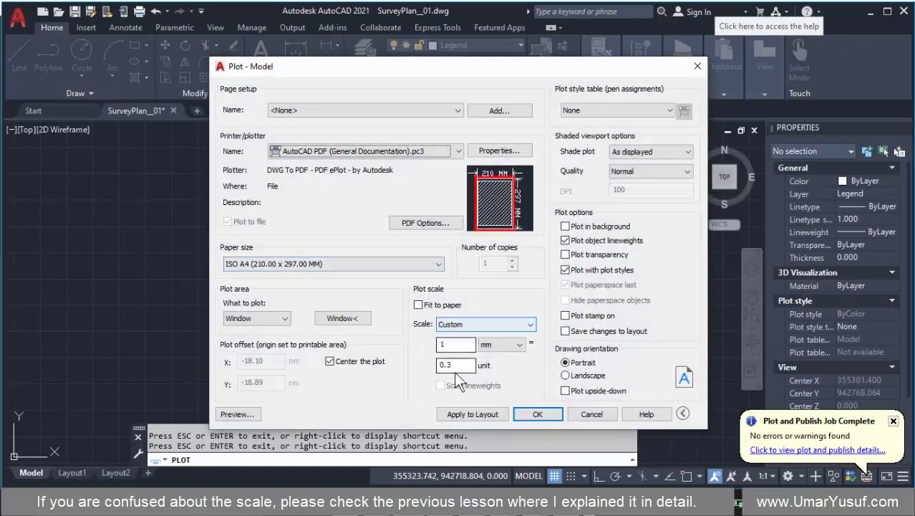
# Set the custom plot scale back to 1 mm = 0.35 unit, preview the sheet, and exit the preview
pyautogui.click(457, 365)
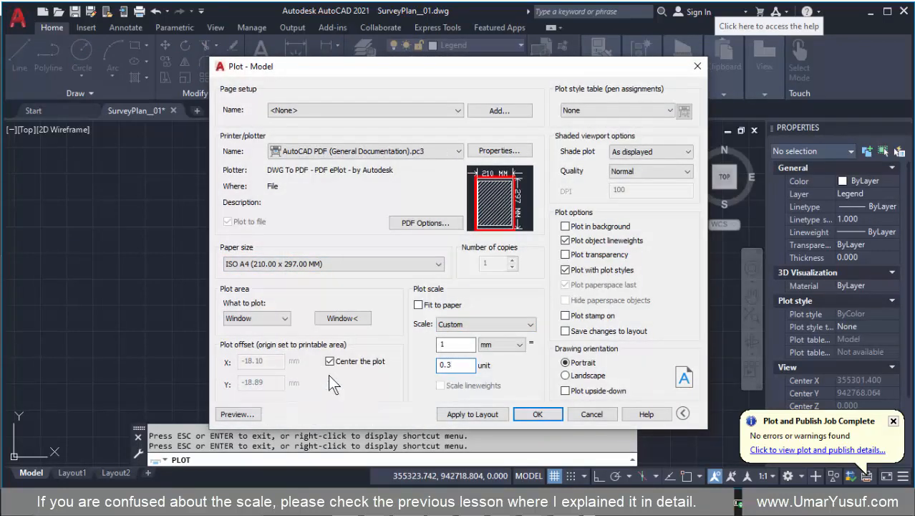
pyautogui.write('5')
pyautogui.click(237, 414)
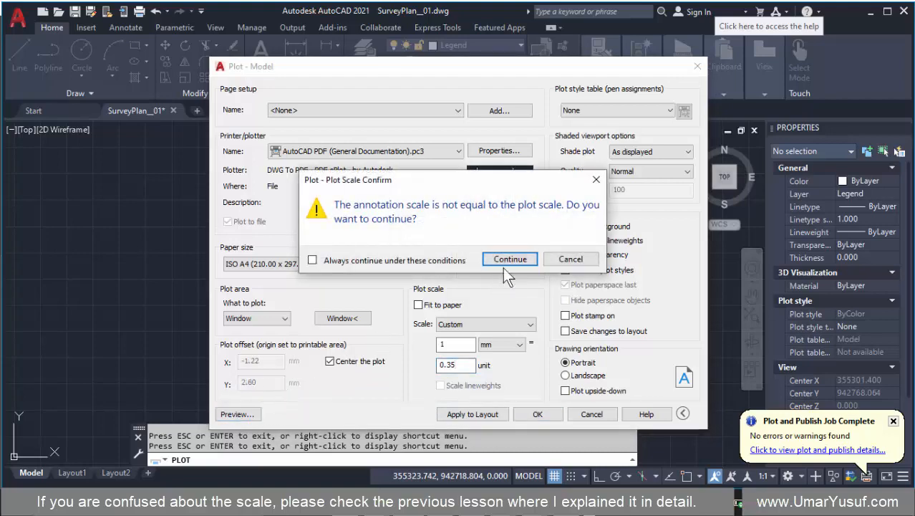
pyautogui.click(507, 259)
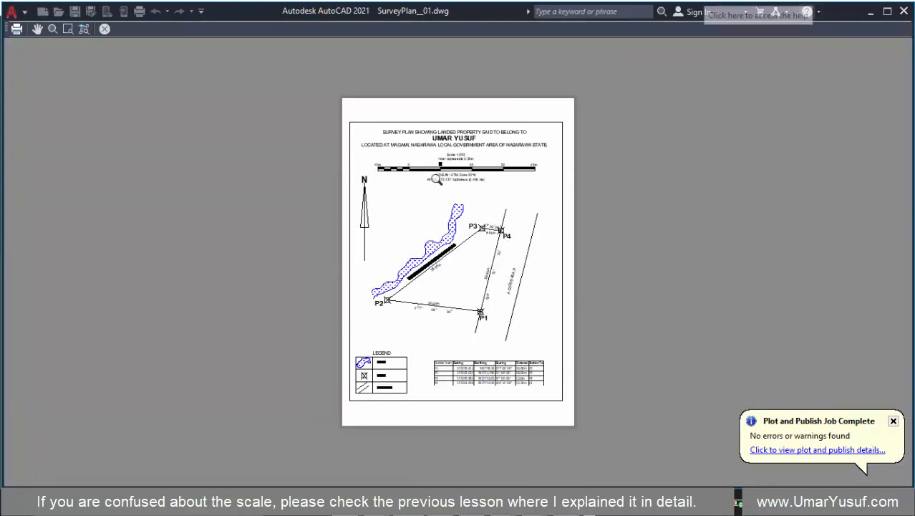
pyautogui.rightClick(448, 168)
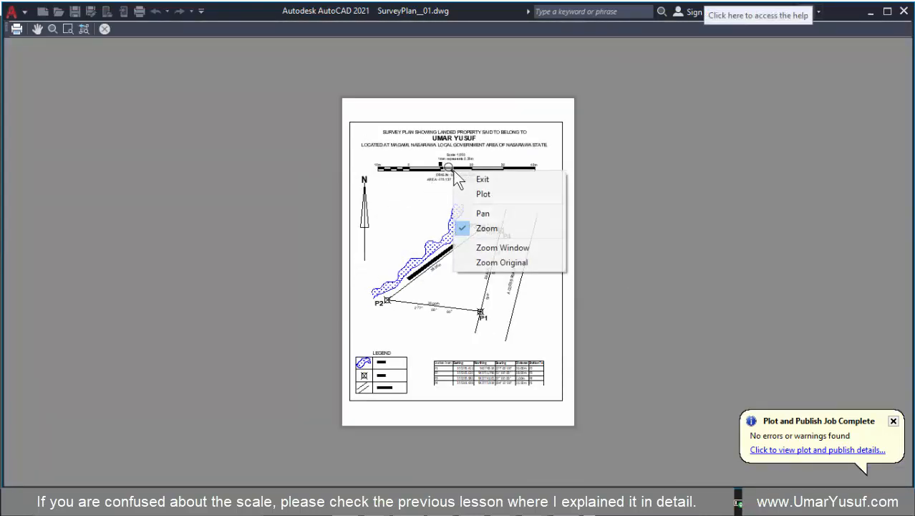
pyautogui.click(492, 179)
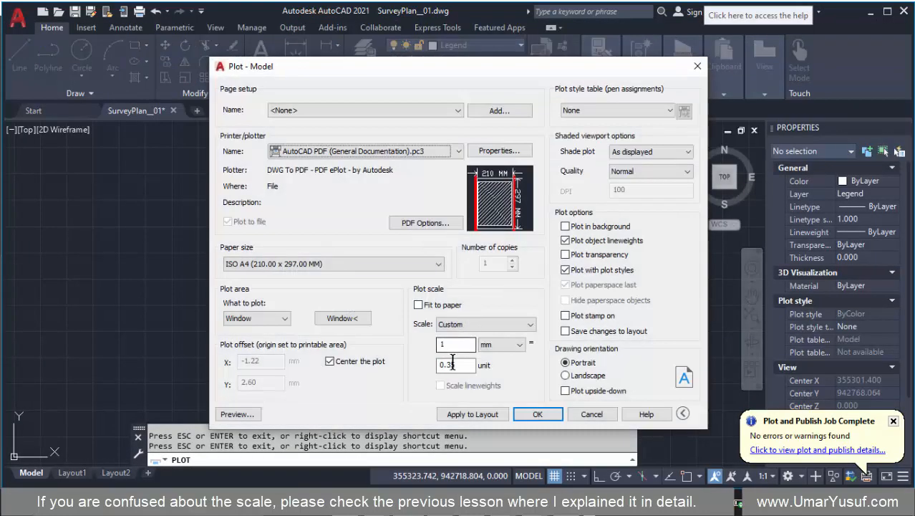
# Set the custom plot scale to 1 mm = 0.5 unit and preview the plot on the A4 sheet
pyautogui.click(457, 365)
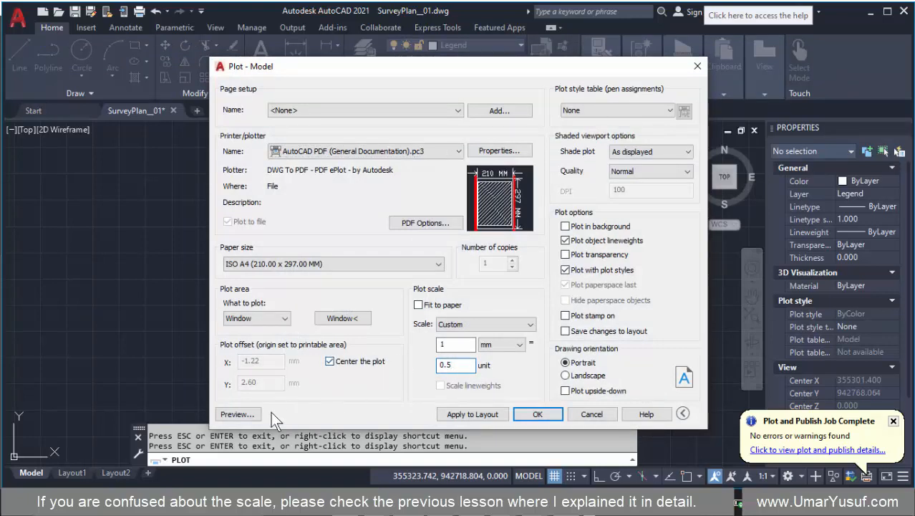
pyautogui.click(236, 418)
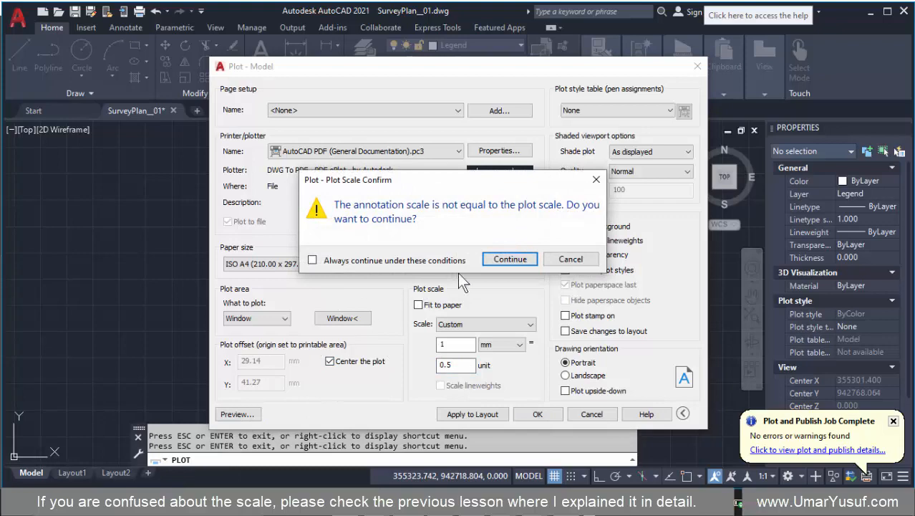
pyautogui.click(510, 259)
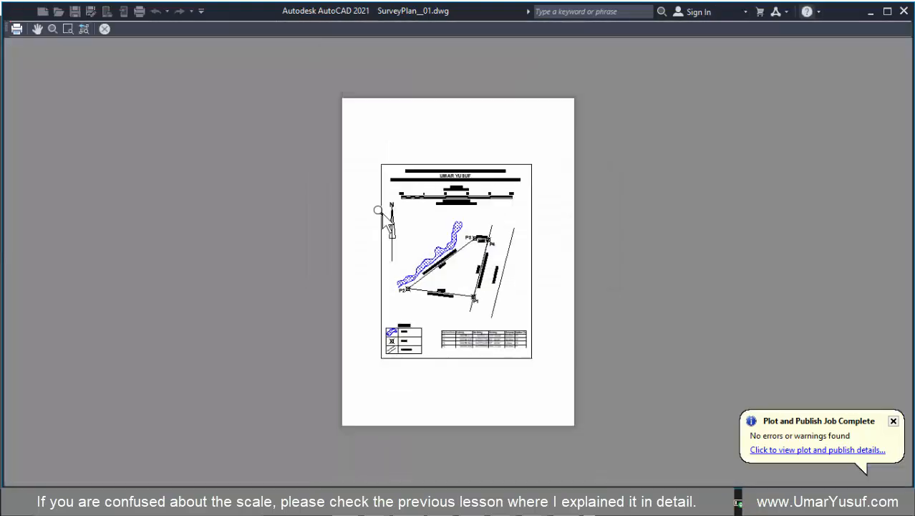
# Examine the scale text and plan layout in the plot preview, and leave the preview and plot setup without plotting
pyautogui.scroll(3, 487, 184)
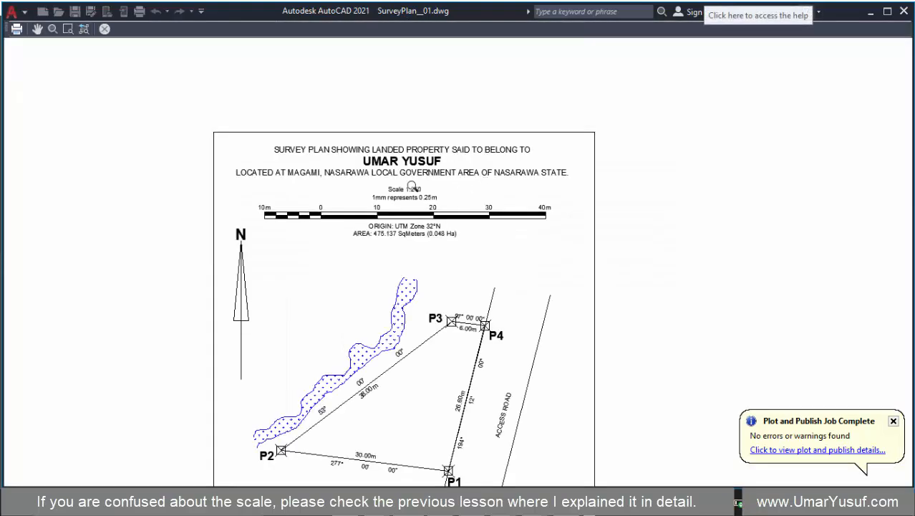
pyautogui.scroll(-1, 357, 175)
pyautogui.scroll(1, 367, 237)
pyautogui.scroll(-2, 373, 189)
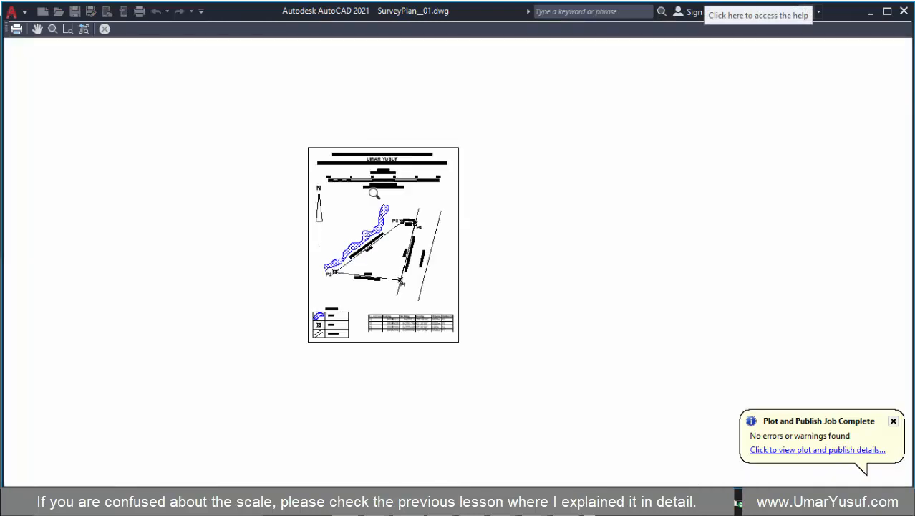
pyautogui.scroll(3, 407, 208)
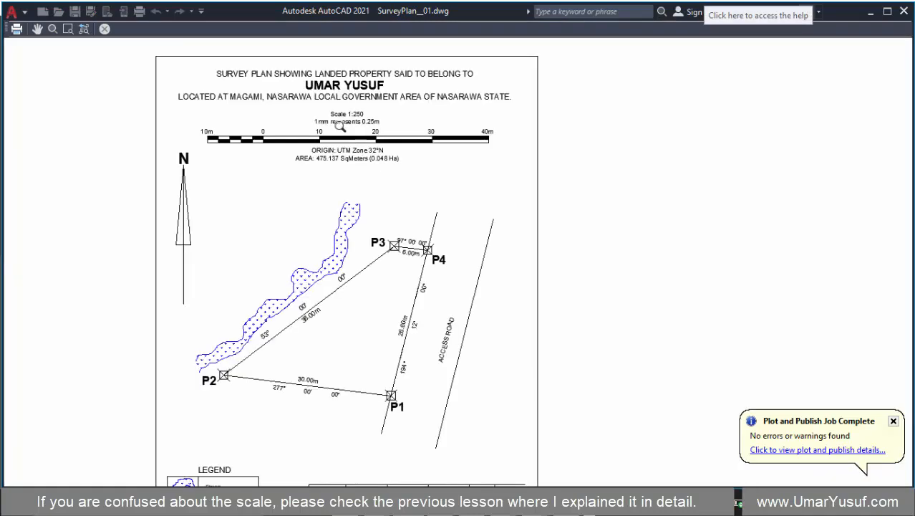
pyautogui.scroll(-2, 395, 188)
pyautogui.rightClick(387, 157)
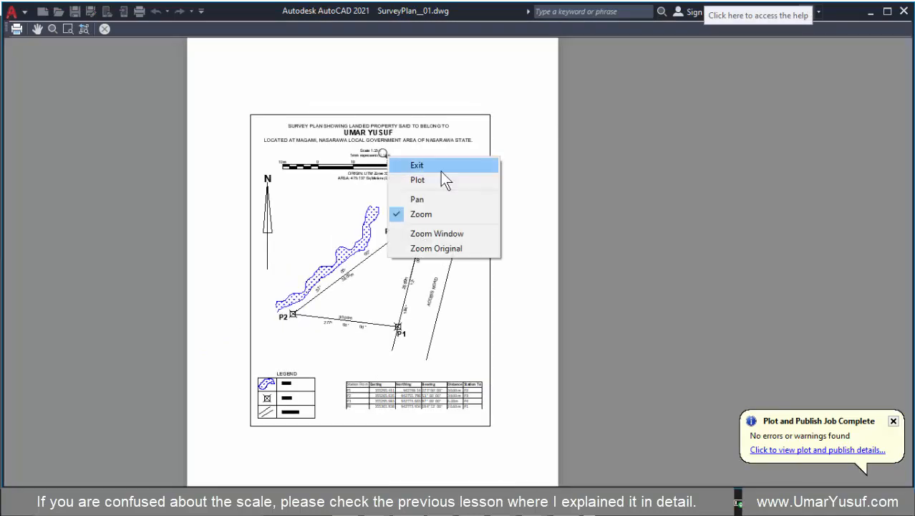
pyautogui.click(444, 164)
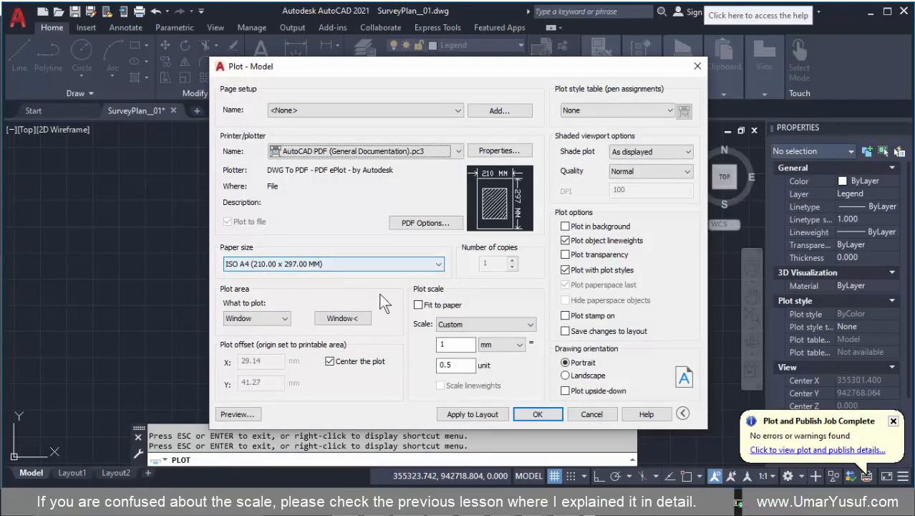
pyautogui.click(457, 365)
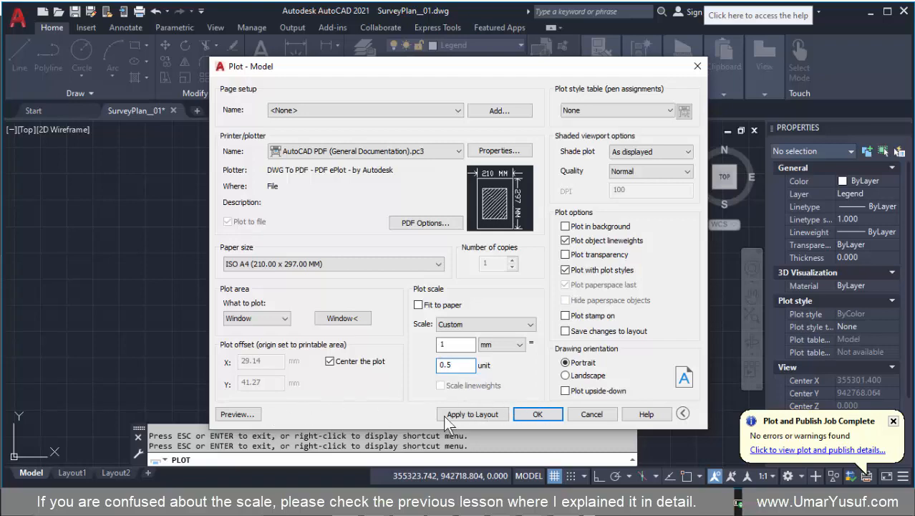
pyautogui.click(596, 415)
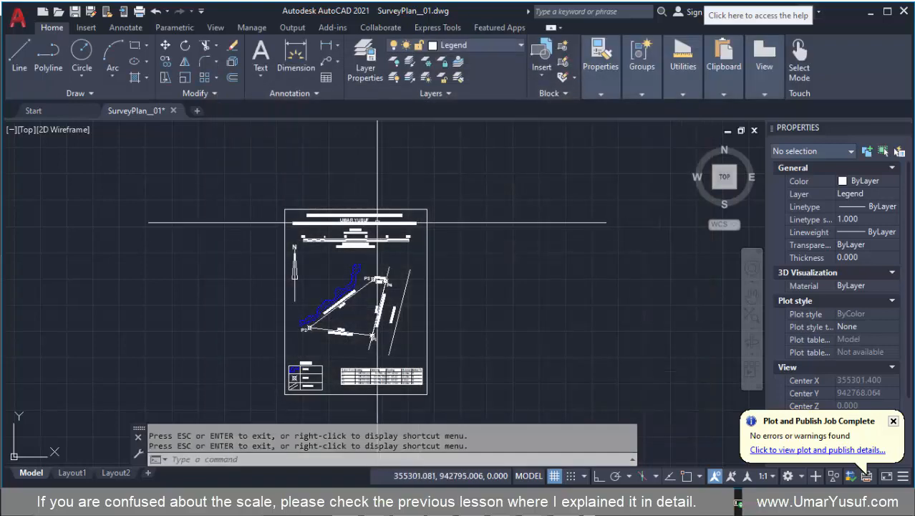
# Edit the scale text above the scale bar to read "Scale 1:500" and "1mm represents 0.50m"
pyautogui.scroll(10, 356, 236)
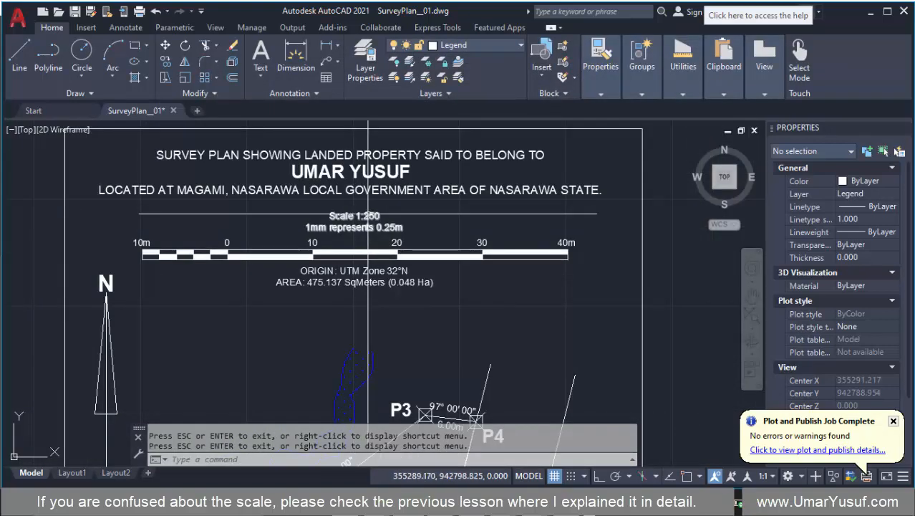
pyautogui.click(367, 215)
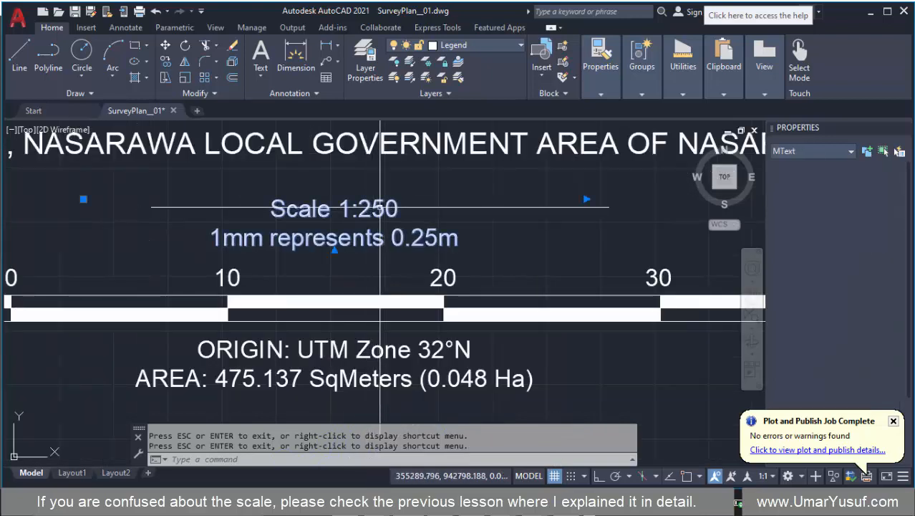
pyautogui.doubleClick(351, 236)
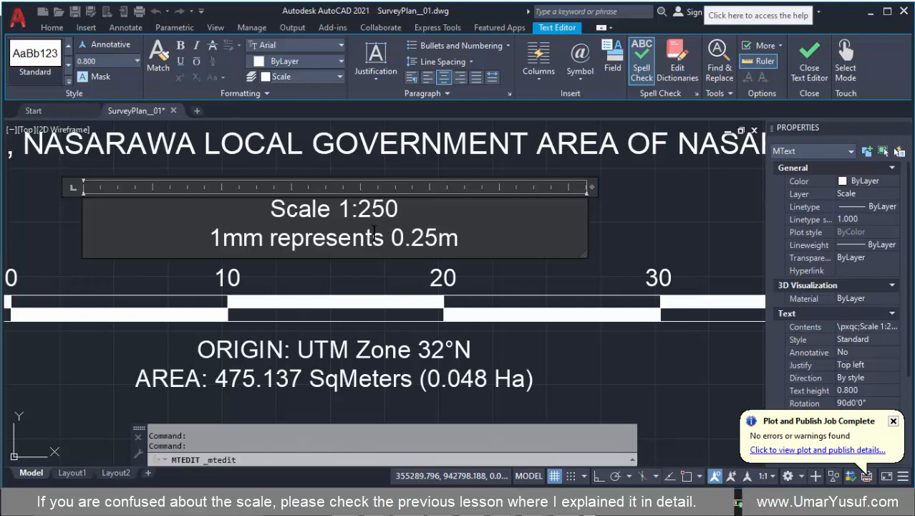
pyautogui.press('BackSpace')
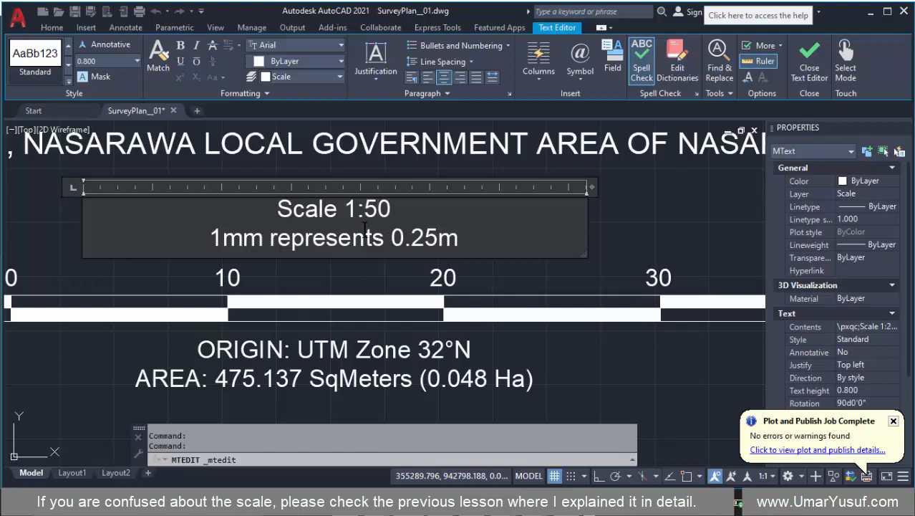
pyautogui.write('0')
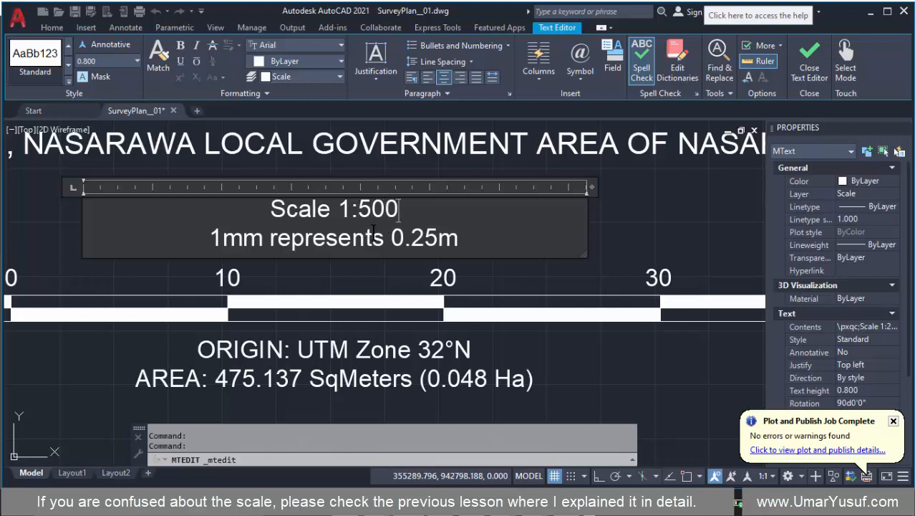
pyautogui.click(423, 238)
pyautogui.press('BackSpace')
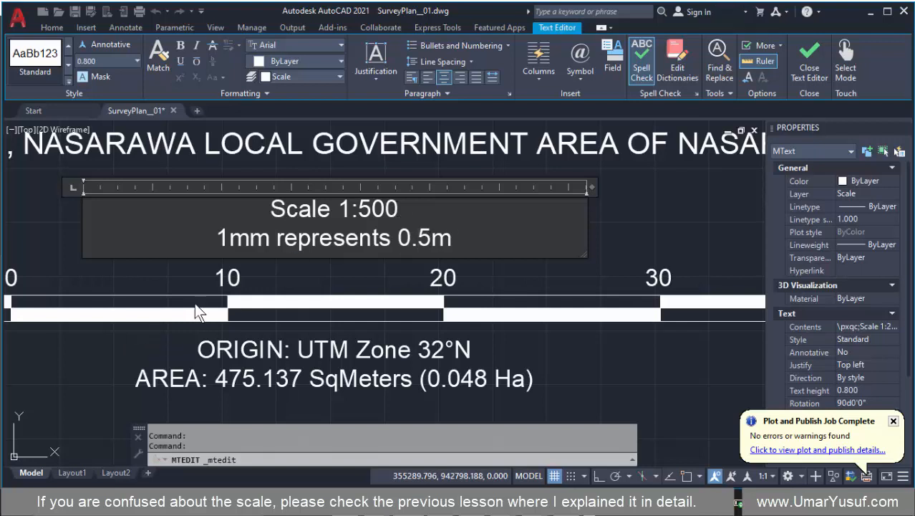
pyautogui.write('0')
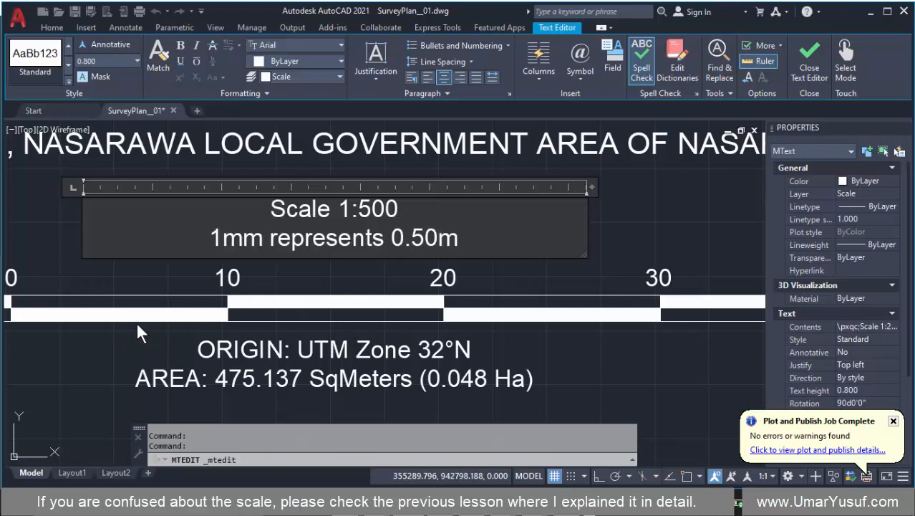
pyautogui.click(118, 351)
# Start a new plot using the AutoCAD PDF (General Documentation).pc3 plotter and ISO A4 (210.00 x 297.00 MM) paper
pyautogui.scroll(-5, 214, 290)
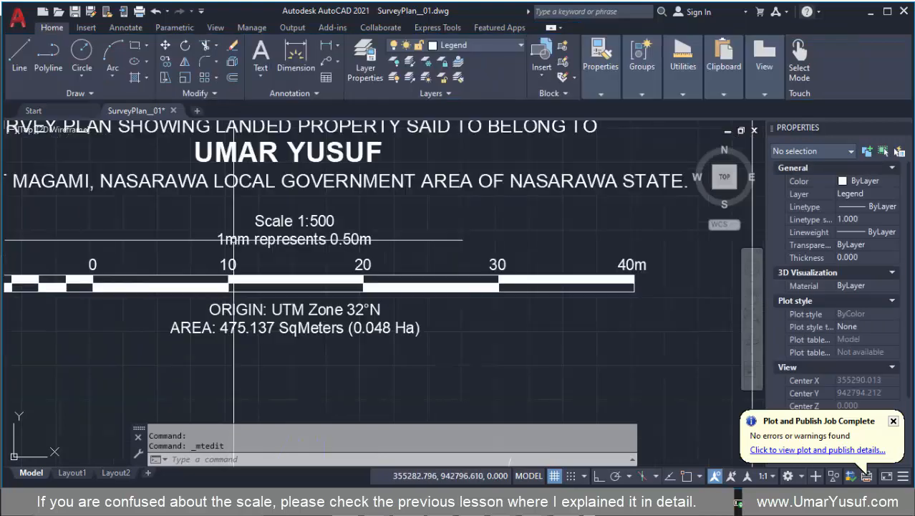
pyautogui.scroll(-8, 306, 222)
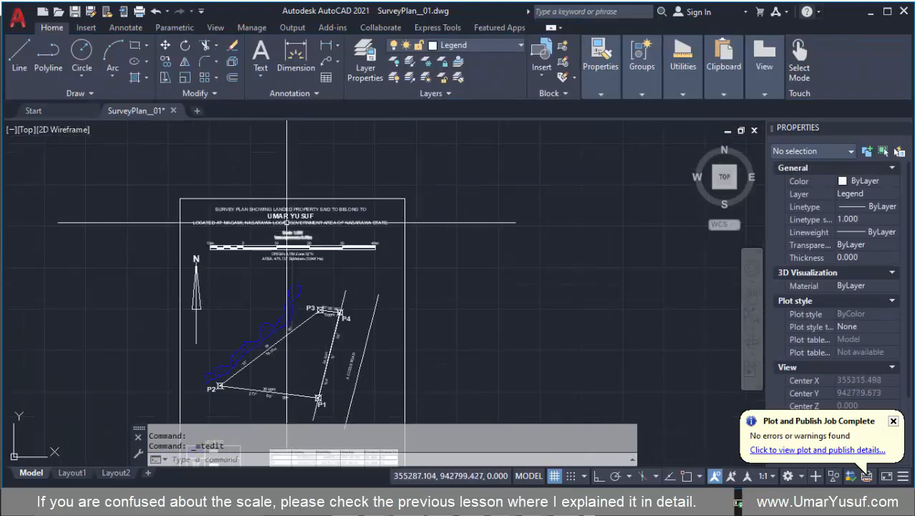
pyautogui.scroll(2, 264, 244)
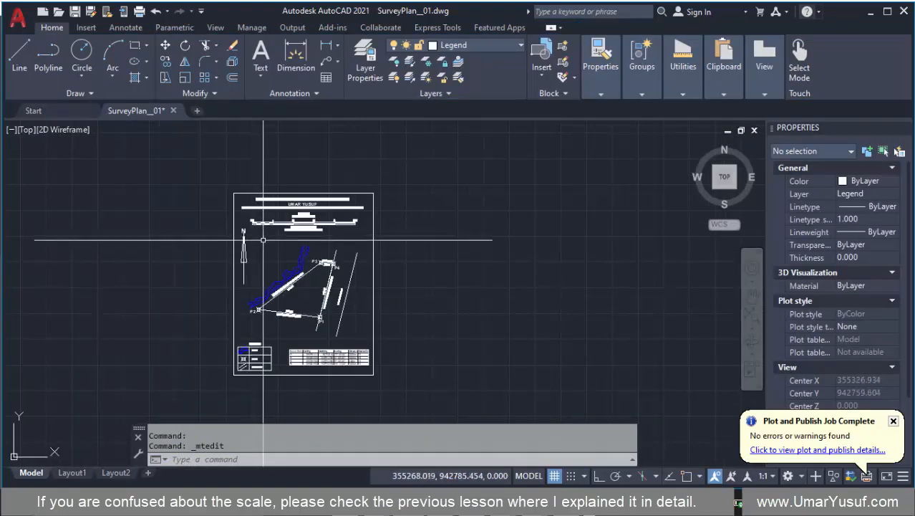
pyautogui.hotkey('ctrl', 'p')
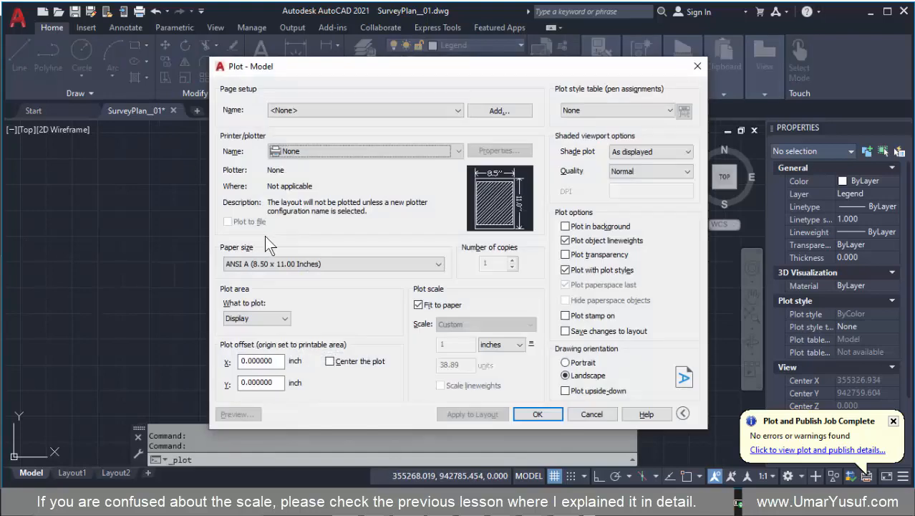
pyautogui.click(343, 155)
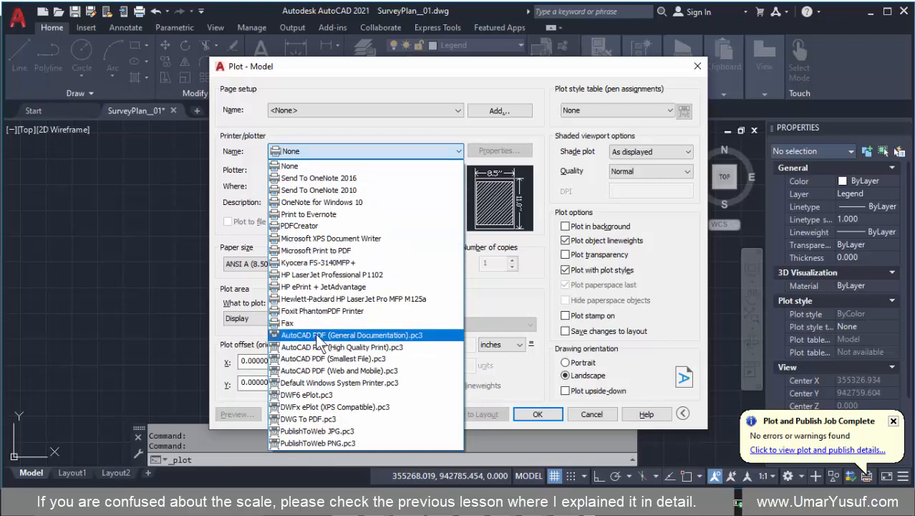
pyautogui.click(319, 336)
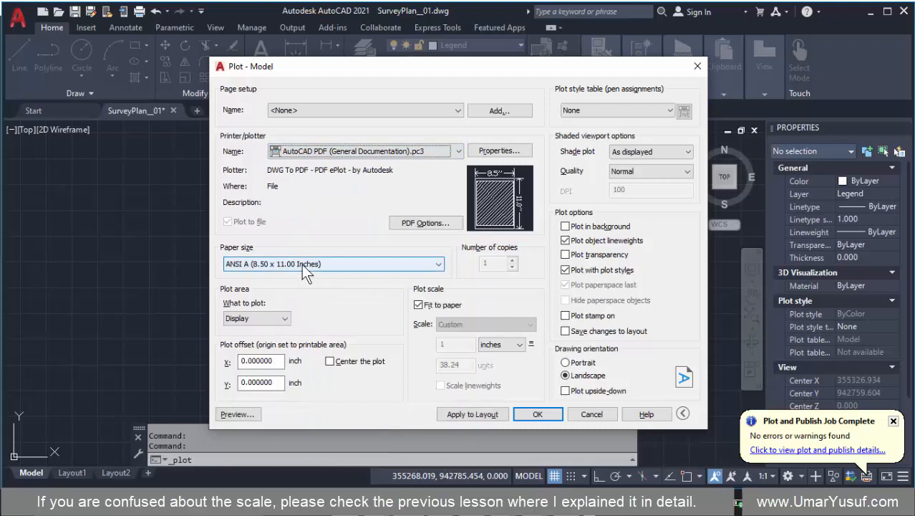
pyautogui.click(302, 264)
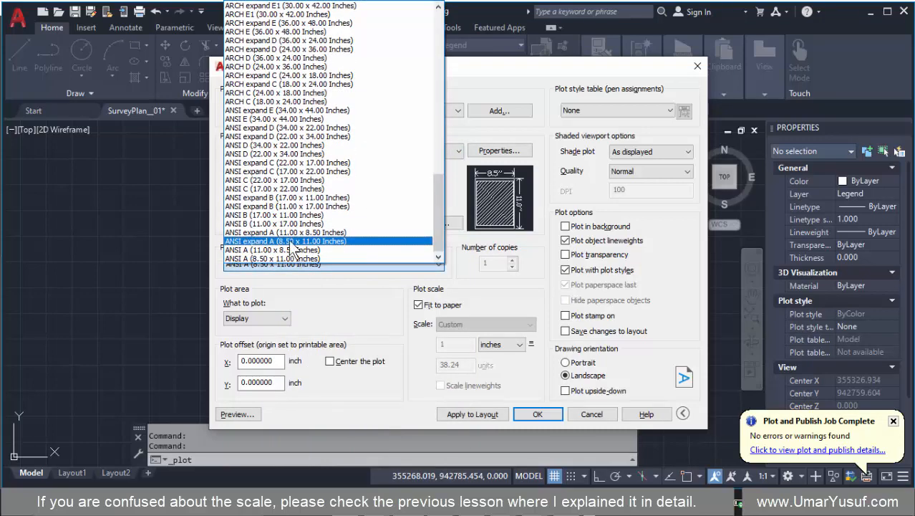
pyautogui.scroll(5, 275, 199)
pyautogui.click(266, 127)
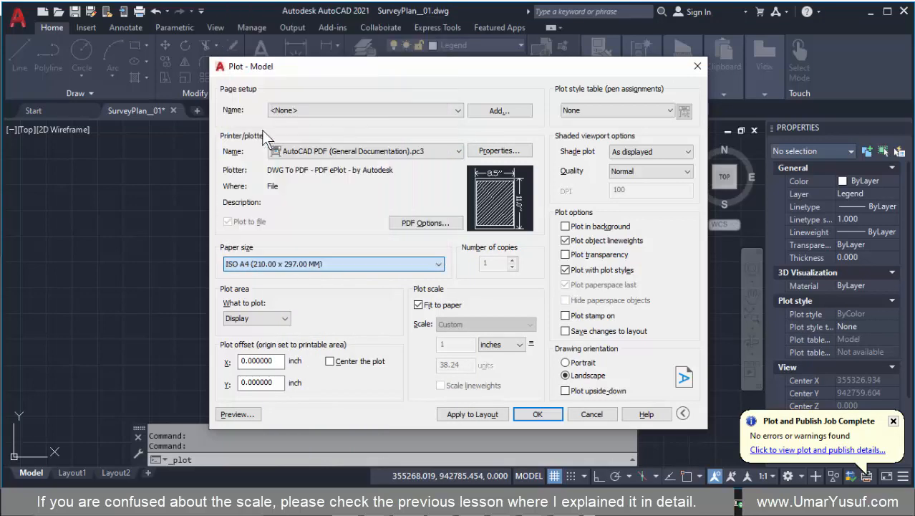
# Turn off Fit to paper and set the custom plot scale to 1 mm = 0.5 unit
pyautogui.click(418, 304)
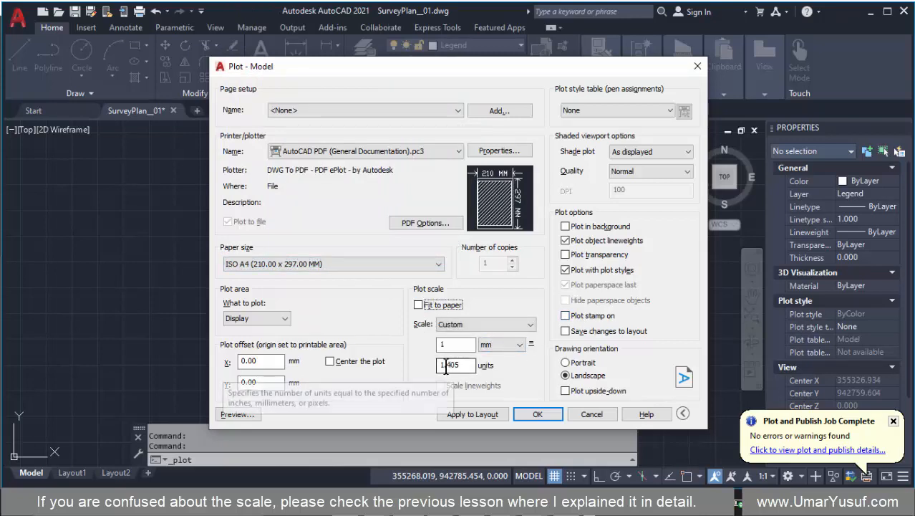
pyautogui.moveTo(461, 365); pyautogui.dragTo(412, 367)
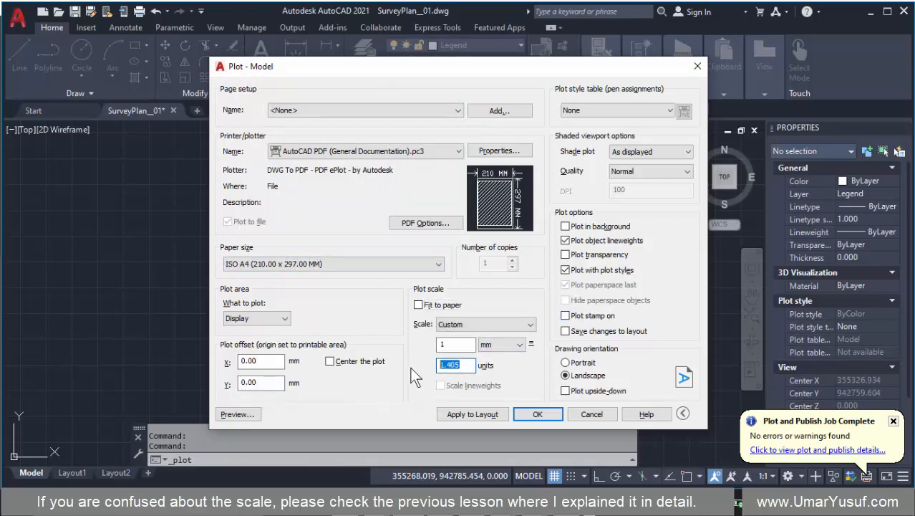
pyautogui.write('0.5')
# Define the plot area as a window around the survey plan's outer border and center the plot
pyautogui.click(283, 317)
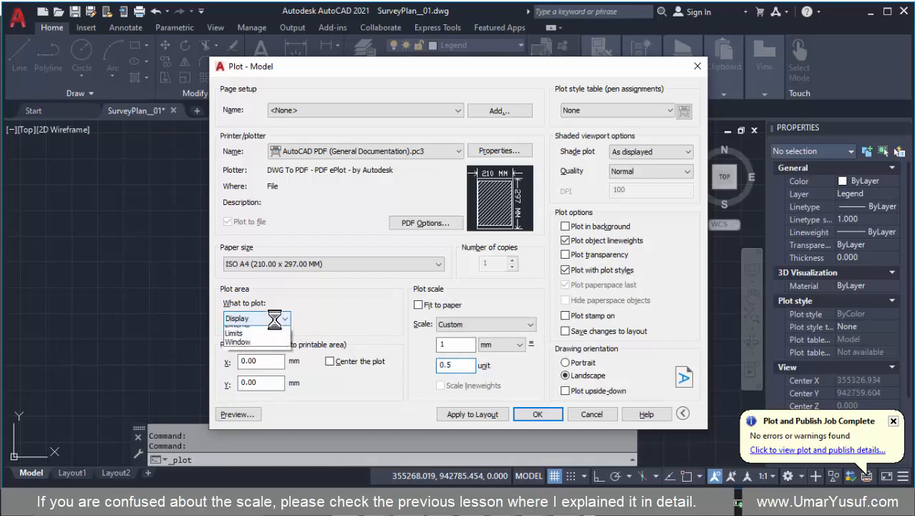
pyautogui.click(245, 365)
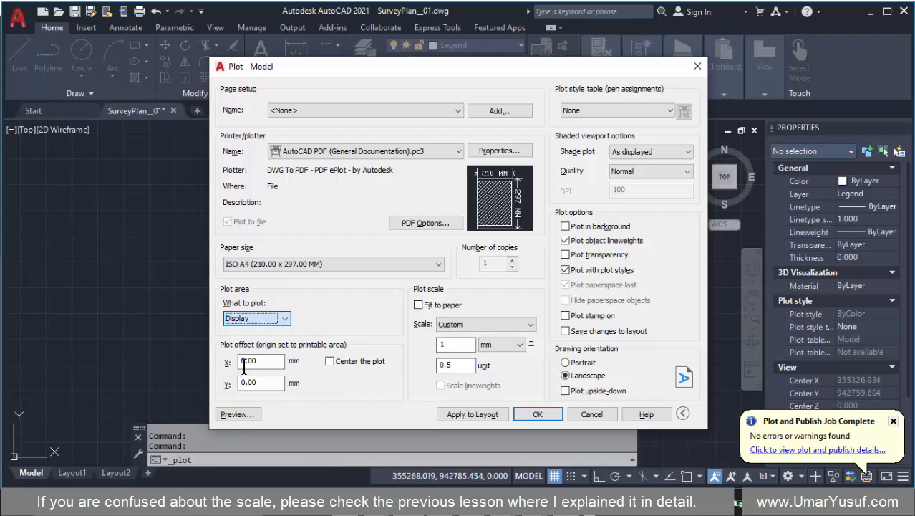
pyautogui.click(263, 319)
pyautogui.click(239, 357)
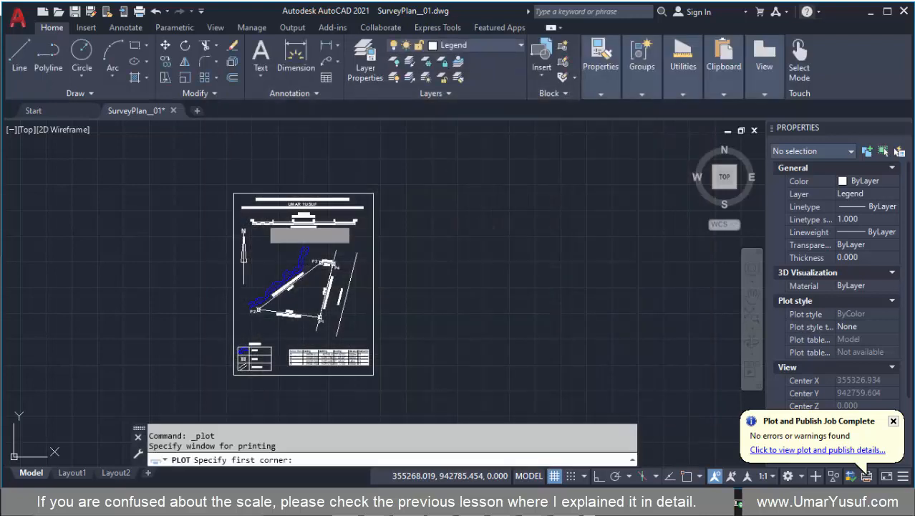
pyautogui.click(229, 190)
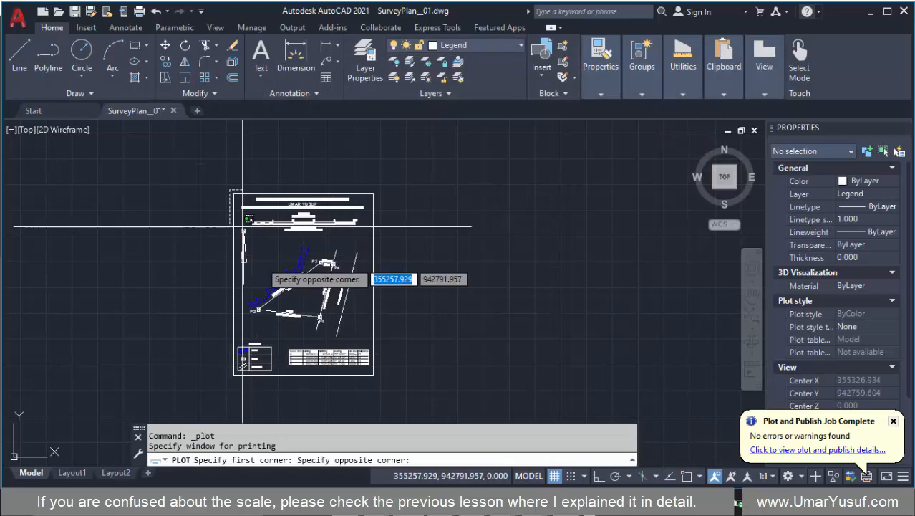
pyautogui.click(378, 377)
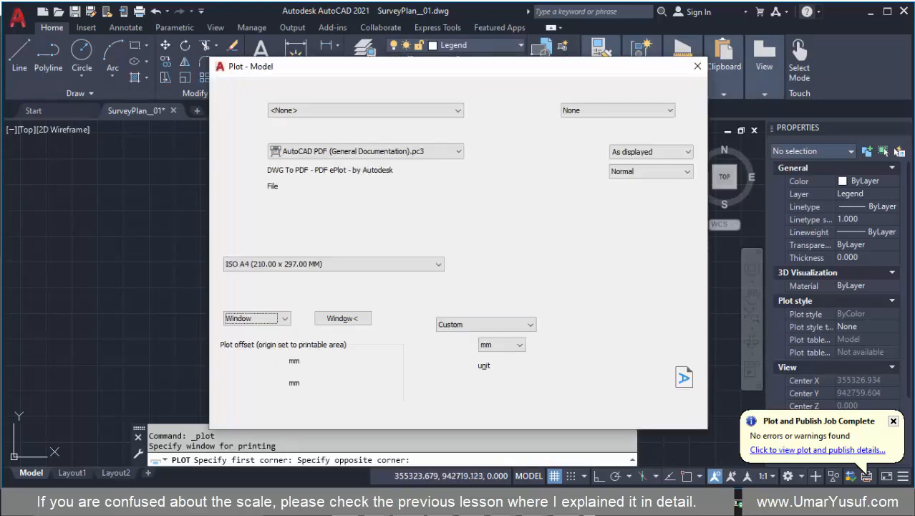
pyautogui.click(330, 362)
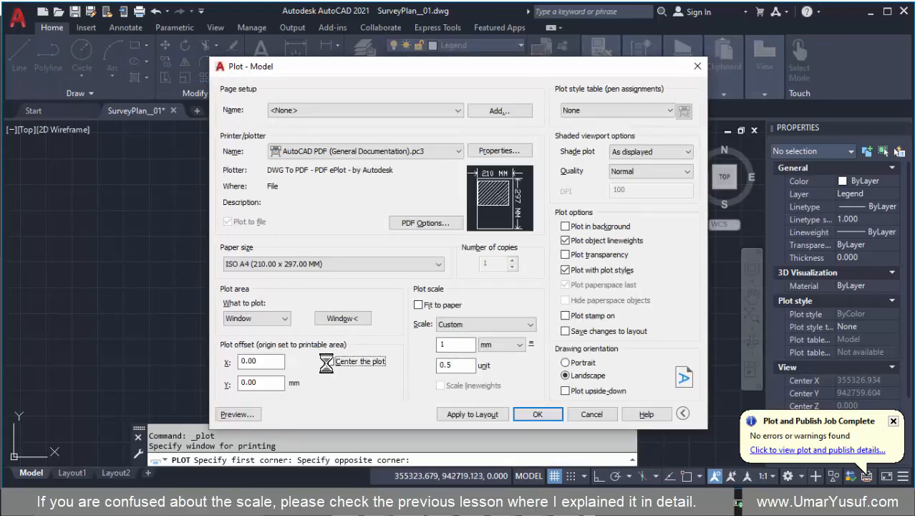
# Set the drawing orientation to portrait and preview the plot, continuing despite the annotation scale mismatch
pyautogui.click(244, 414)
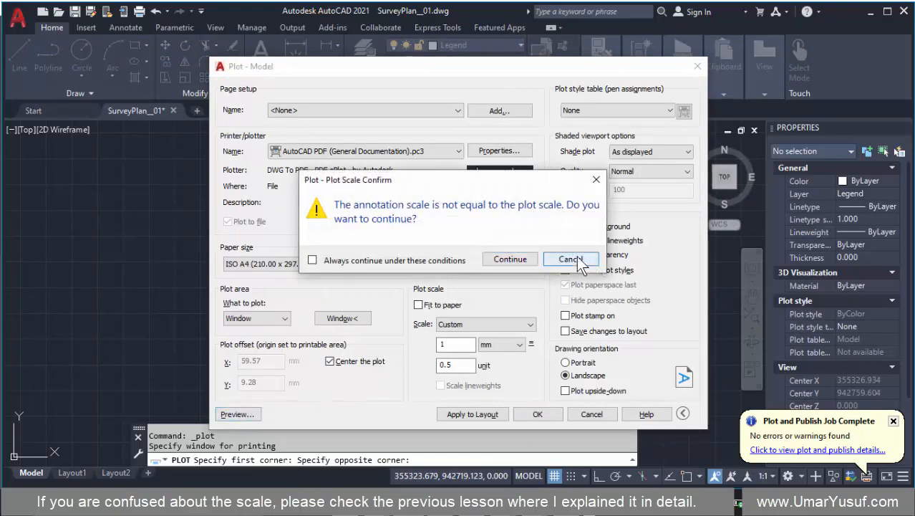
pyautogui.click(570, 259)
pyautogui.click(570, 363)
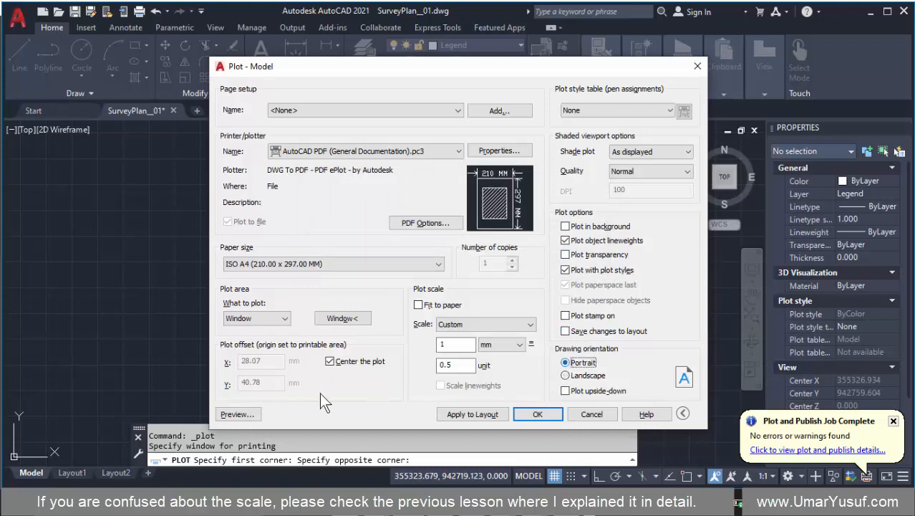
pyautogui.click(237, 414)
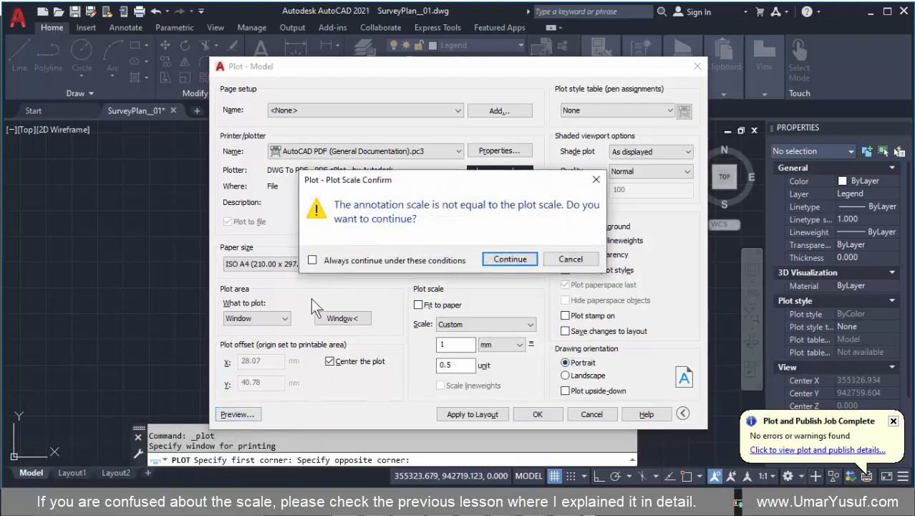
pyautogui.click(510, 259)
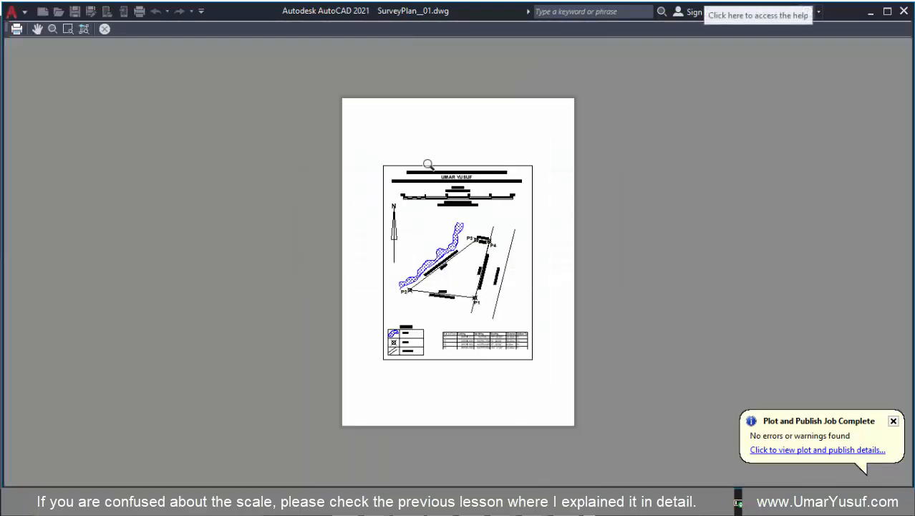
pyautogui.scroll(5, 428, 164)
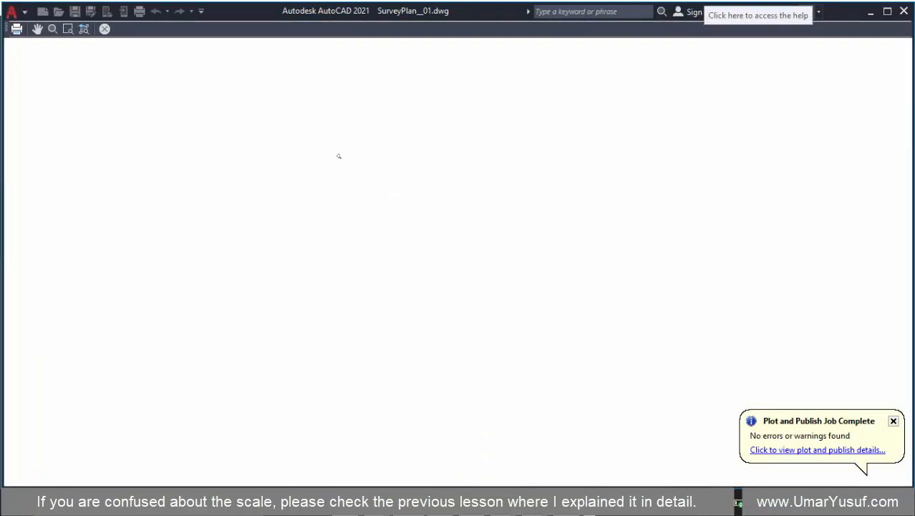
# Plot the previewed sheet and save the PDF to the Desktop as SurveyPlan__01_scale500-Model
pyautogui.scroll(-5, 339, 156)
pyautogui.rightClick(377, 151)
pyautogui.click(406, 174)
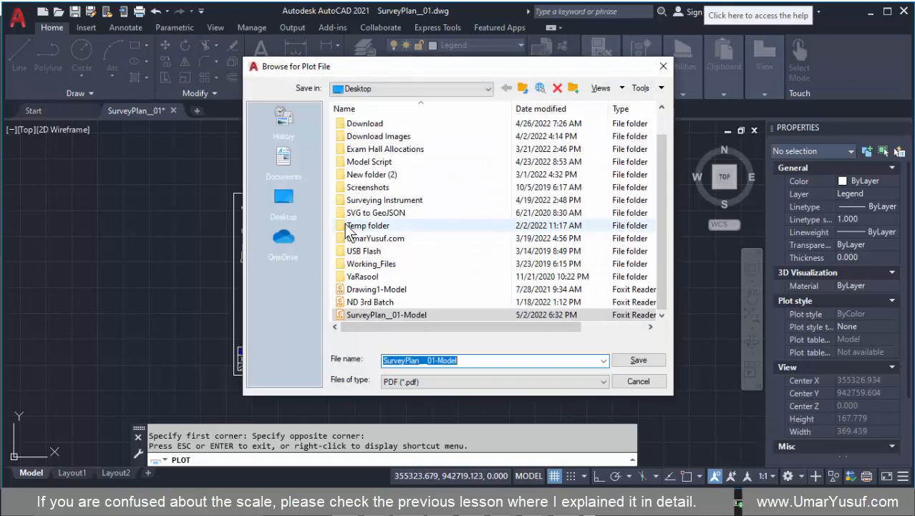
pyautogui.click(284, 198)
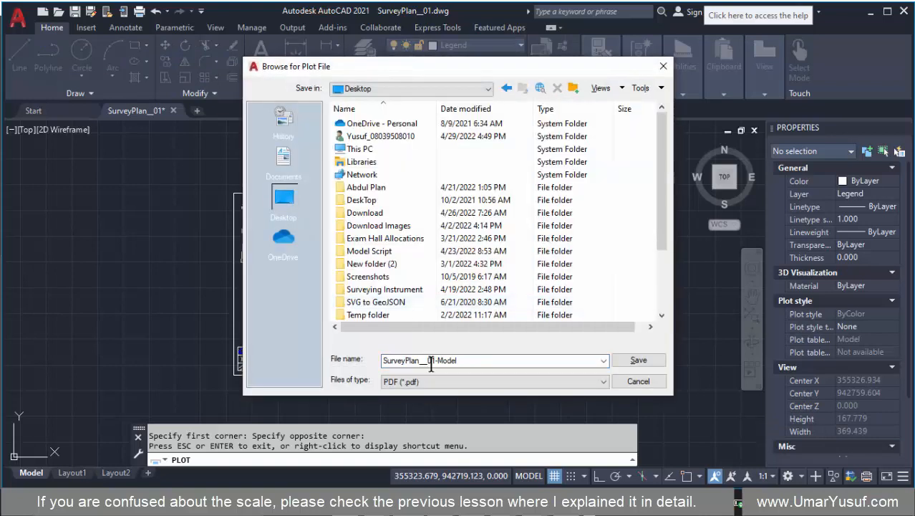
pyautogui.doubleClick(431, 361)
pyautogui.click(431, 361)
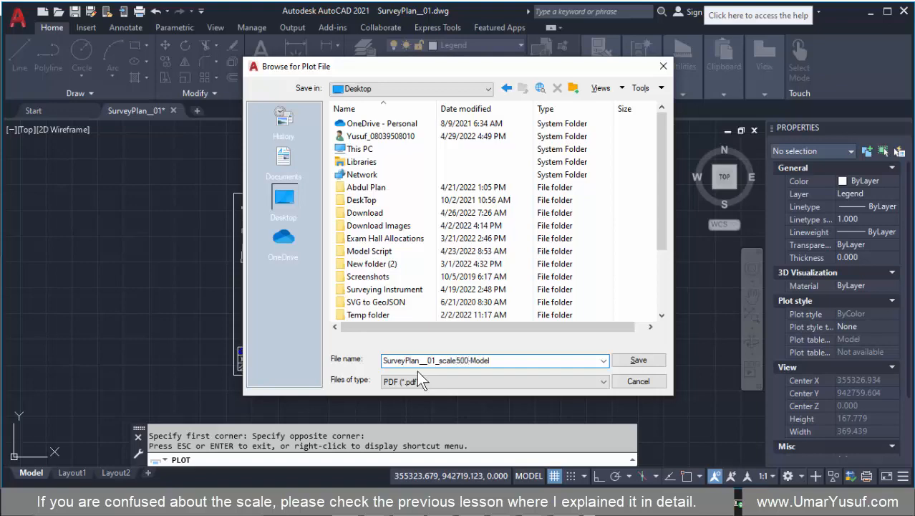
pyautogui.click(638, 359)
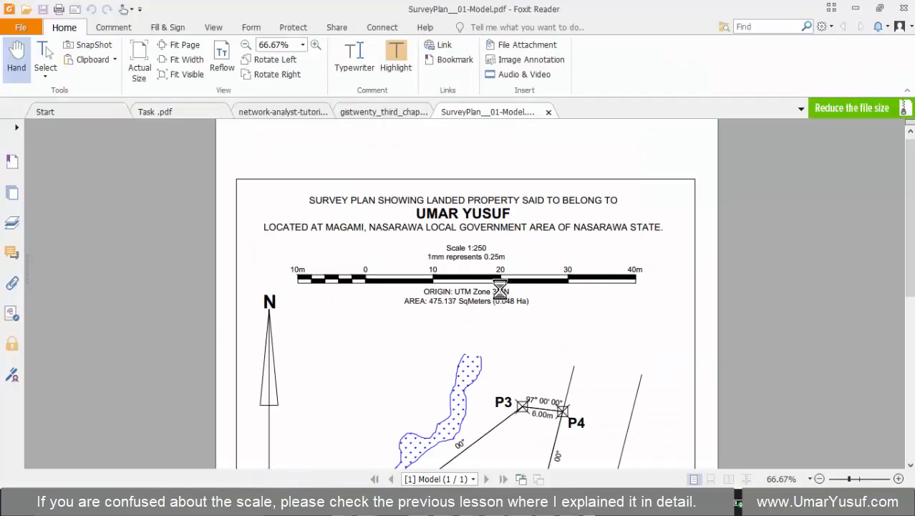
# Inspect the 1:500 PDF in Foxit Reader, checking the whole page and the scale text under the title
pyautogui.scroll(-10, 473, 281)
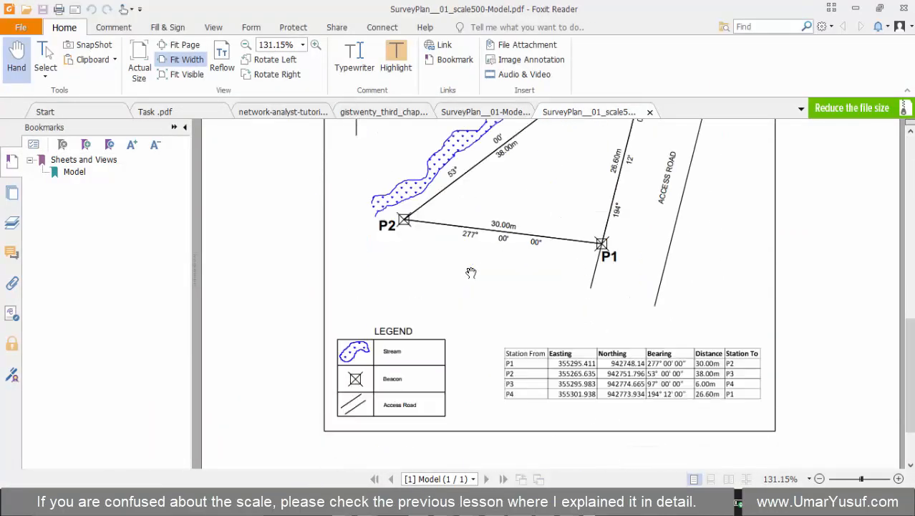
pyautogui.scroll(3, 471, 272)
pyautogui.scroll(5, 472, 273)
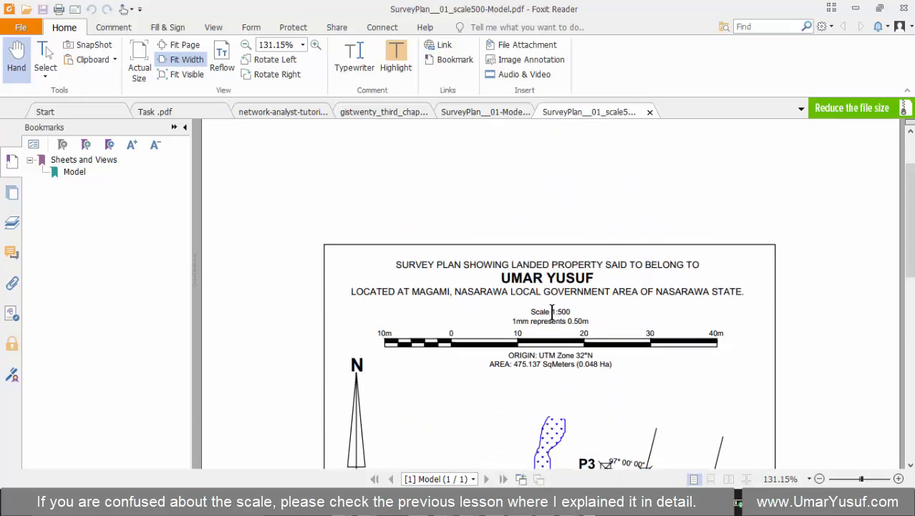
pyautogui.keyDown('ctrl'); pyautogui.scroll(3, 551, 311); pyautogui.keyUp('ctrl')
pyautogui.keyDown('ctrl'); pyautogui.scroll(-1, 551, 311); pyautogui.keyUp('ctrl')
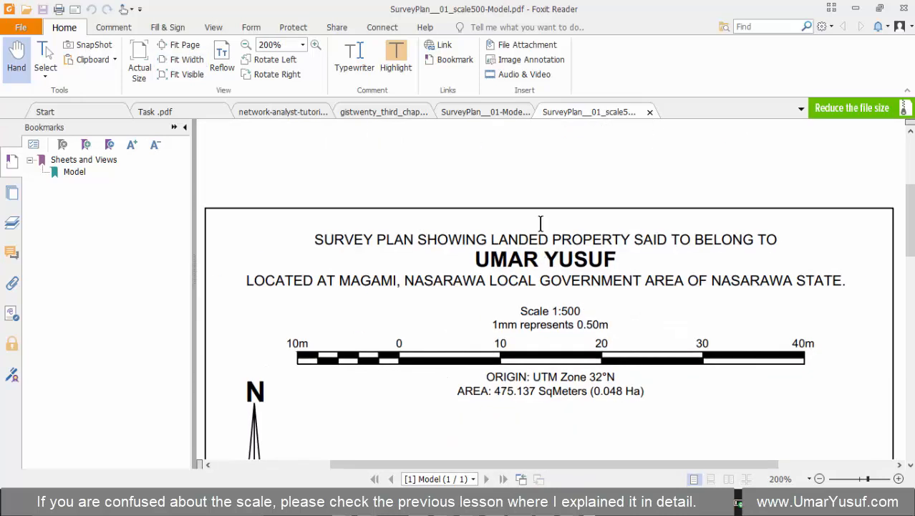
# Compare the 1:250 and 1:500 survey plan PDFs, checking their scale text, scale bars and page layouts
pyautogui.click(486, 114)
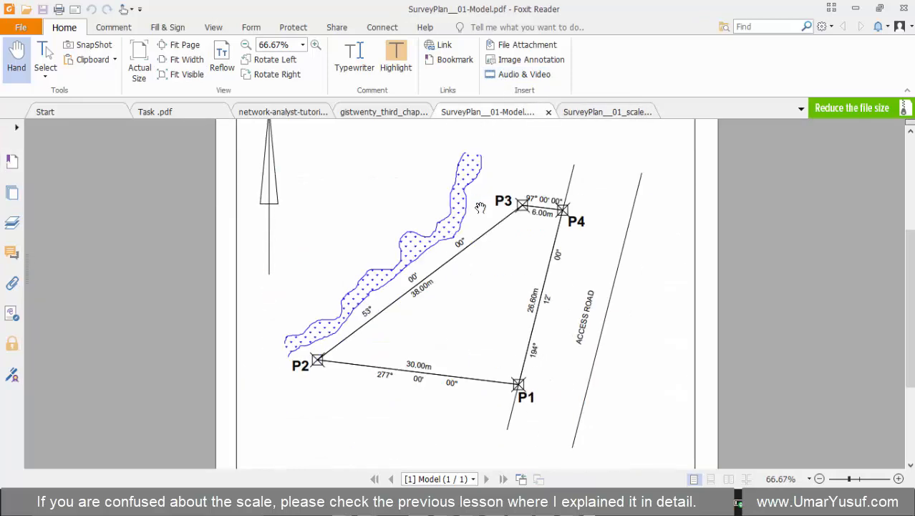
pyautogui.scroll(-4, 479, 207)
pyautogui.scroll(9, 480, 207)
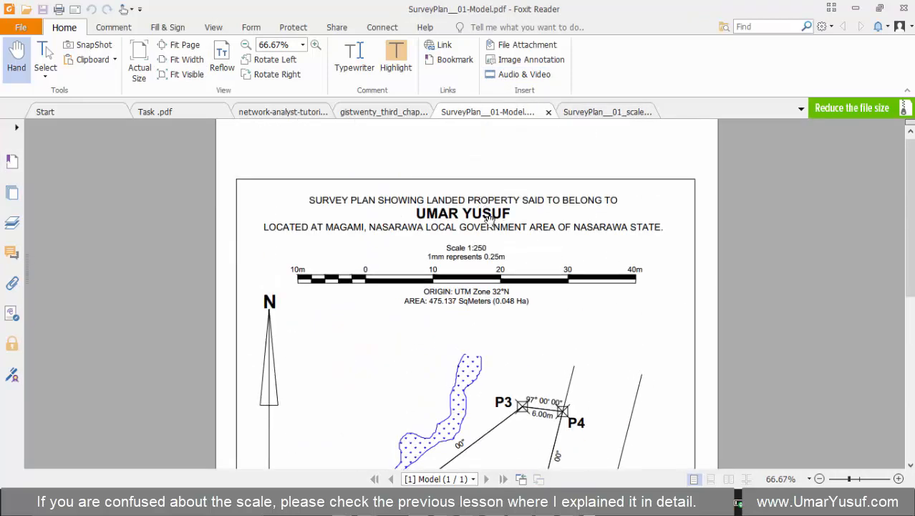
pyautogui.scroll(1, 491, 267)
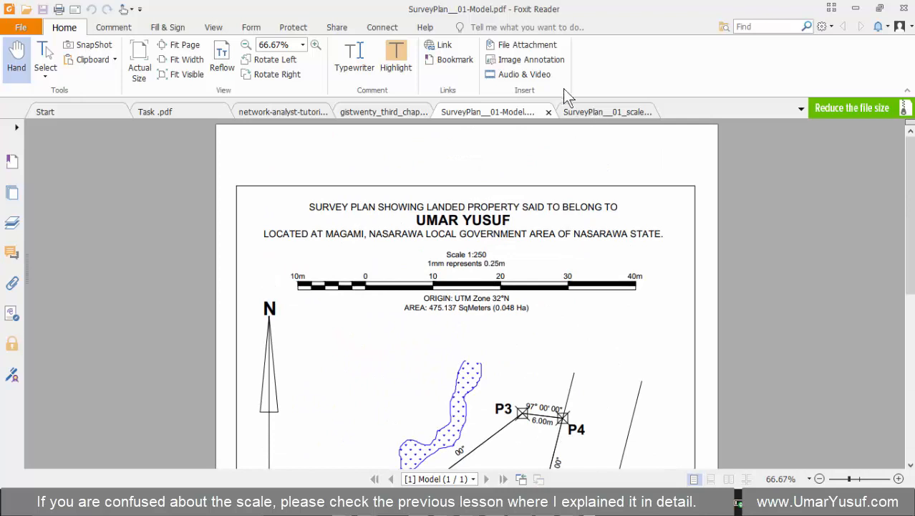
pyautogui.click(581, 113)
pyautogui.scroll(-3, 472, 218)
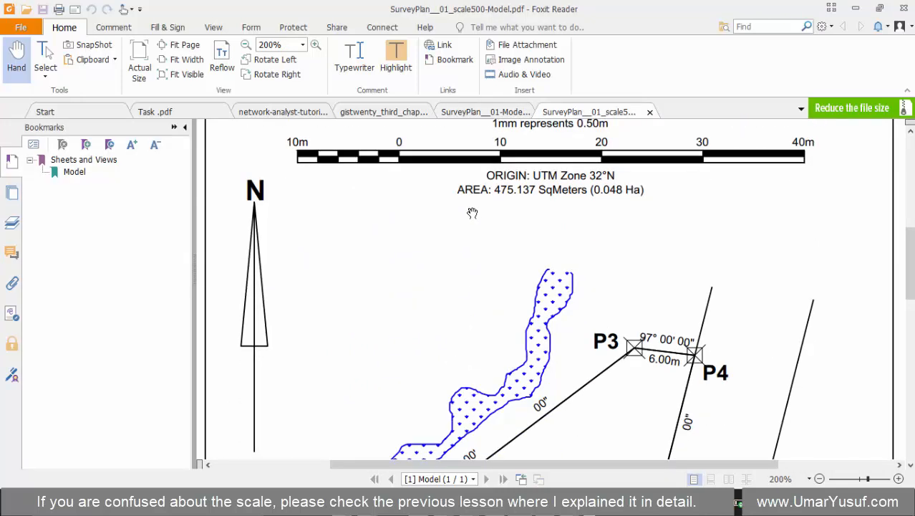
pyautogui.keyDown('ctrl'); pyautogui.scroll(-3, 481, 207); pyautogui.keyUp('ctrl')
pyautogui.scroll(6, 481, 207)
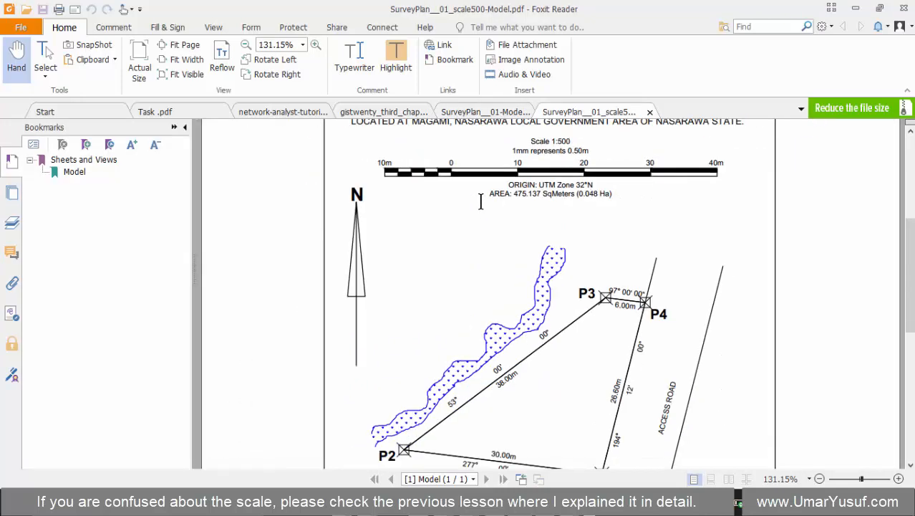
pyautogui.scroll(-15, 482, 208)
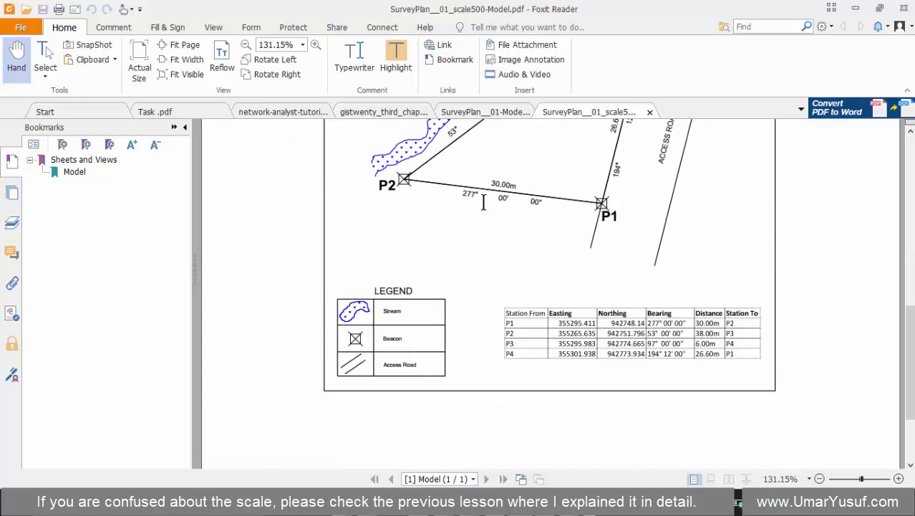
pyautogui.scroll(15, 480, 195)
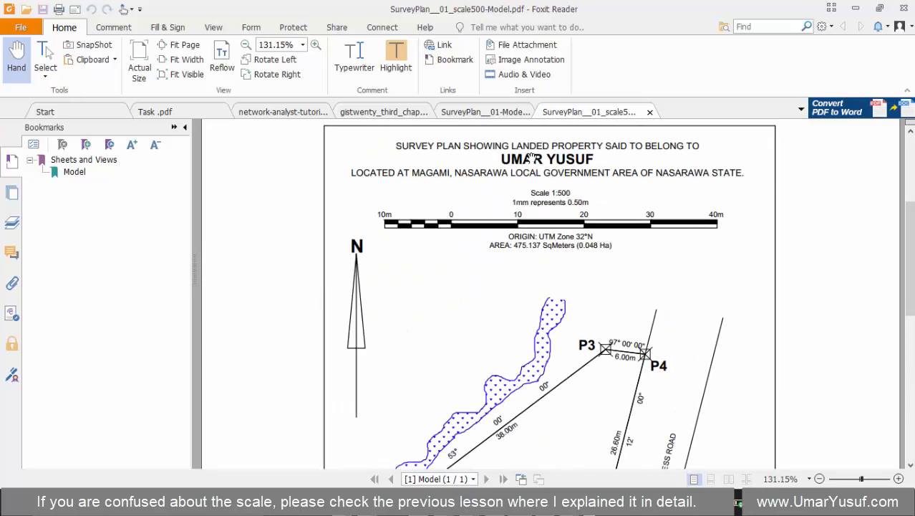
pyautogui.click(485, 112)
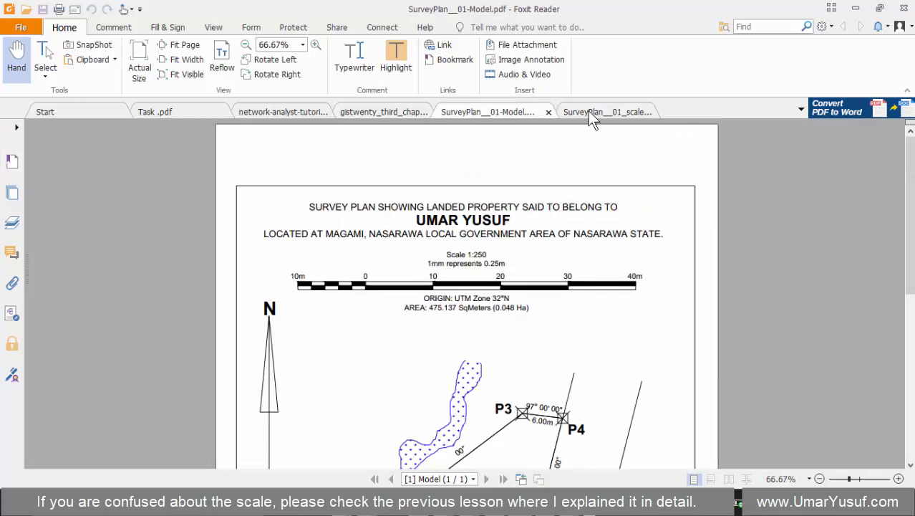
pyautogui.click(588, 111)
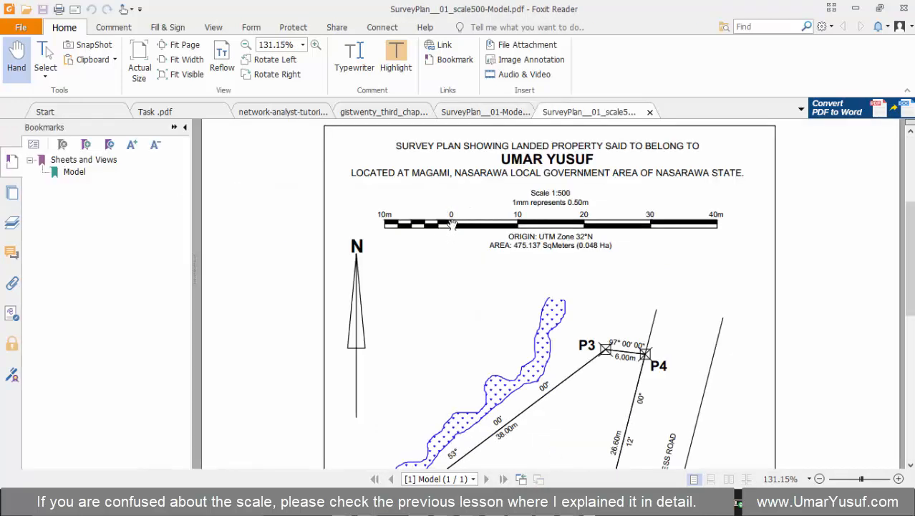
pyautogui.click(486, 111)
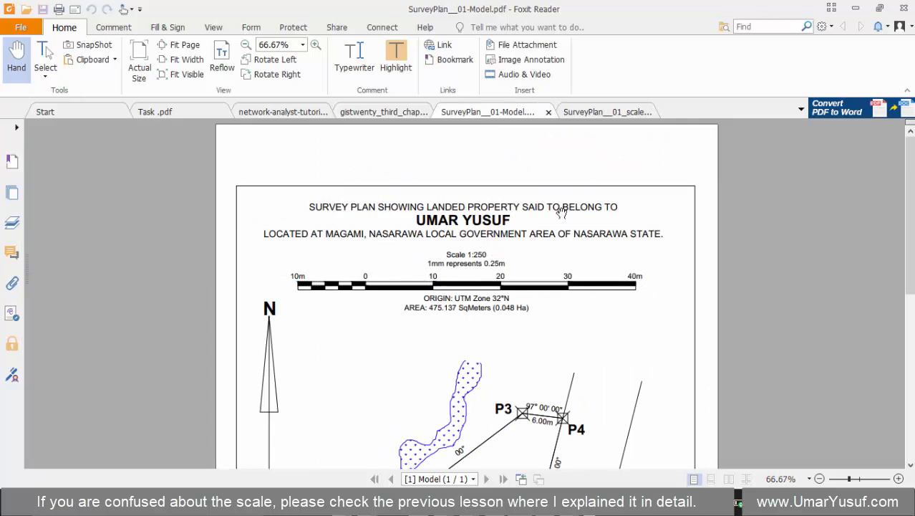
pyautogui.click(588, 109)
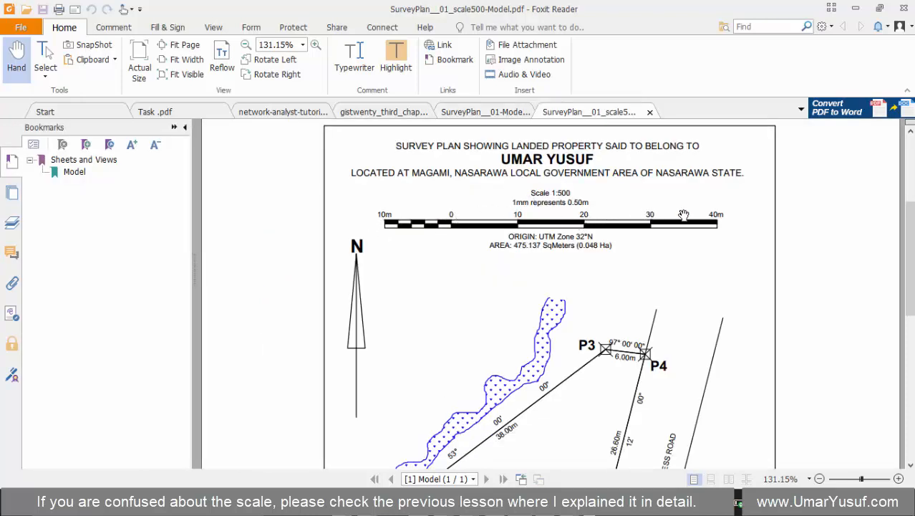
# Examine the 1:500 plan's scale bar labels, parcel drawing, legend and coordinate table
pyautogui.tripleClick(385, 212)
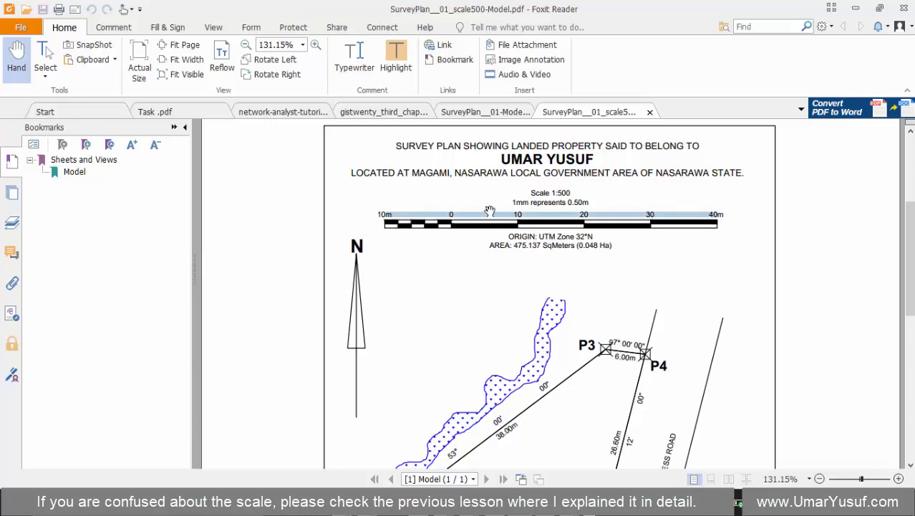
pyautogui.click(598, 216)
pyautogui.scroll(-5, 673, 245)
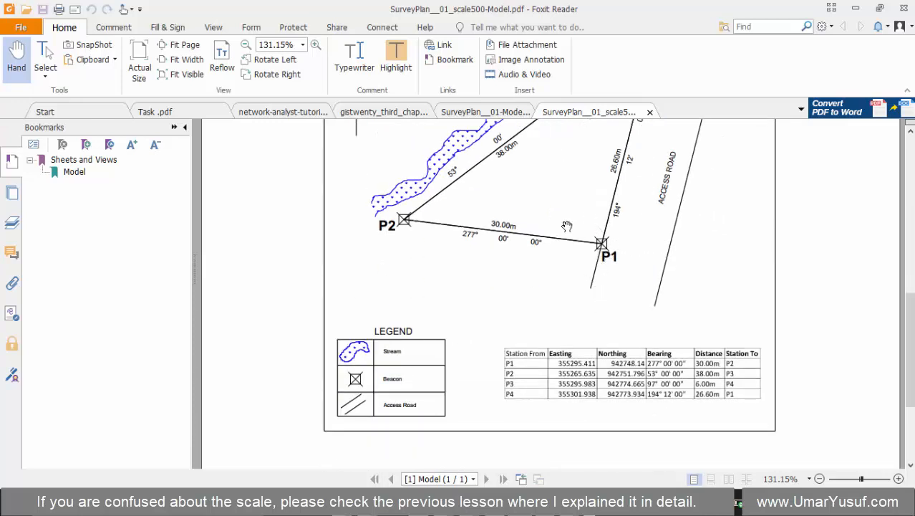
pyautogui.scroll(5, 567, 226)
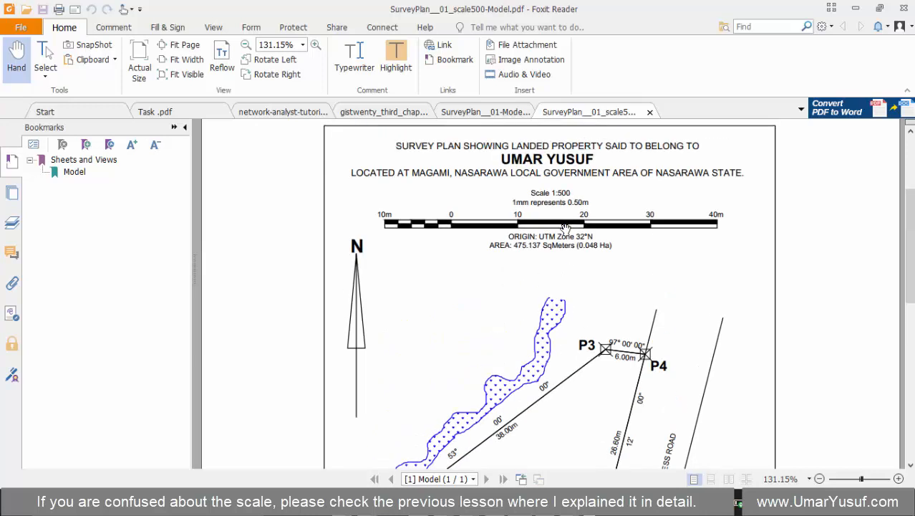
pyautogui.scroll(2, 563, 224)
pyautogui.scroll(-4, 557, 222)
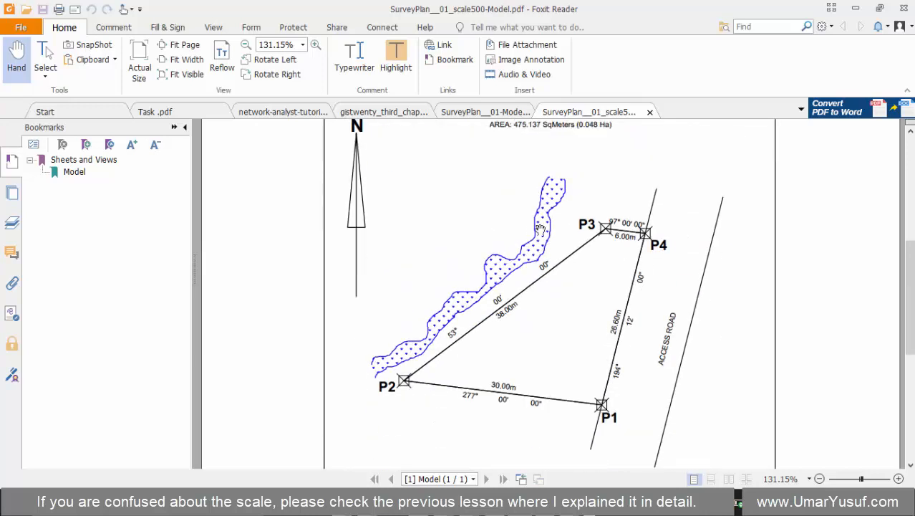
pyautogui.scroll(-4, 516, 236)
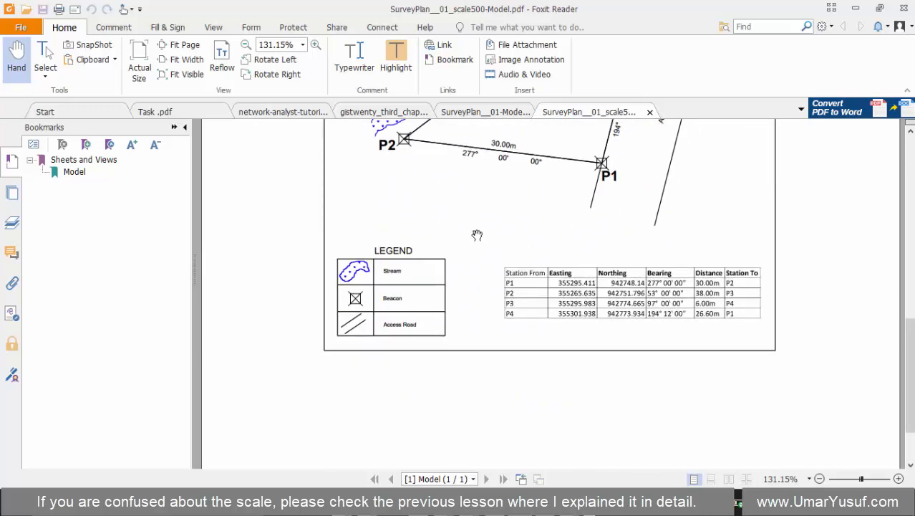